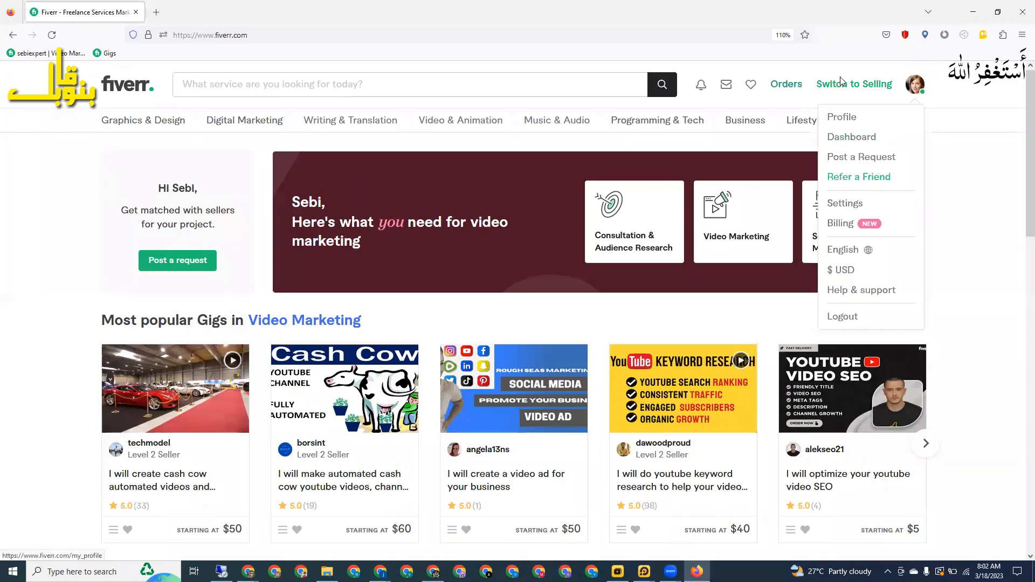
Switch the Fiverr account to selling mode and open the list of draft gigs.
{"action": "left_click", "coordinate": [851, 84]}
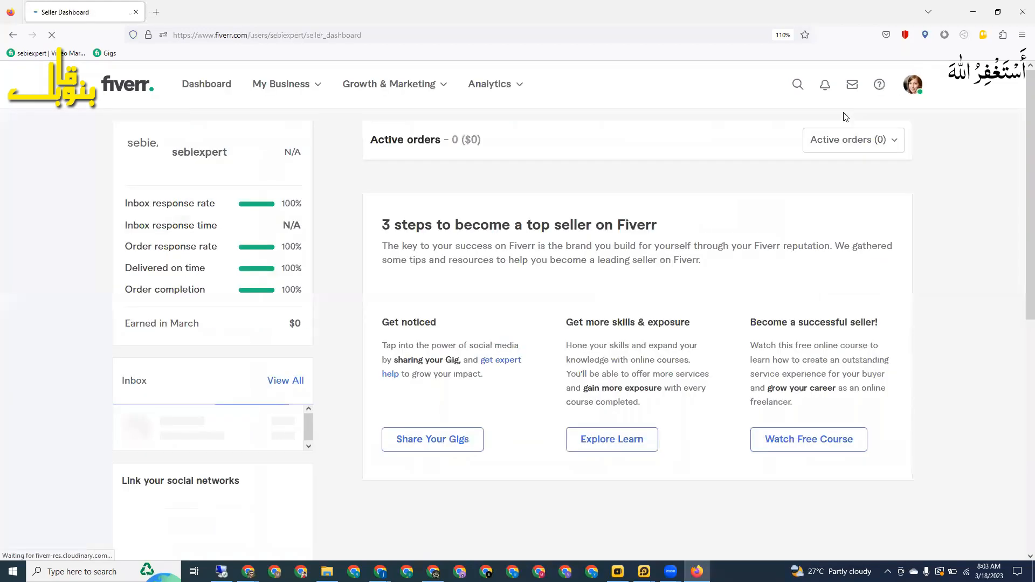
{"action": "mouse_move", "coordinate": [304, 91]}
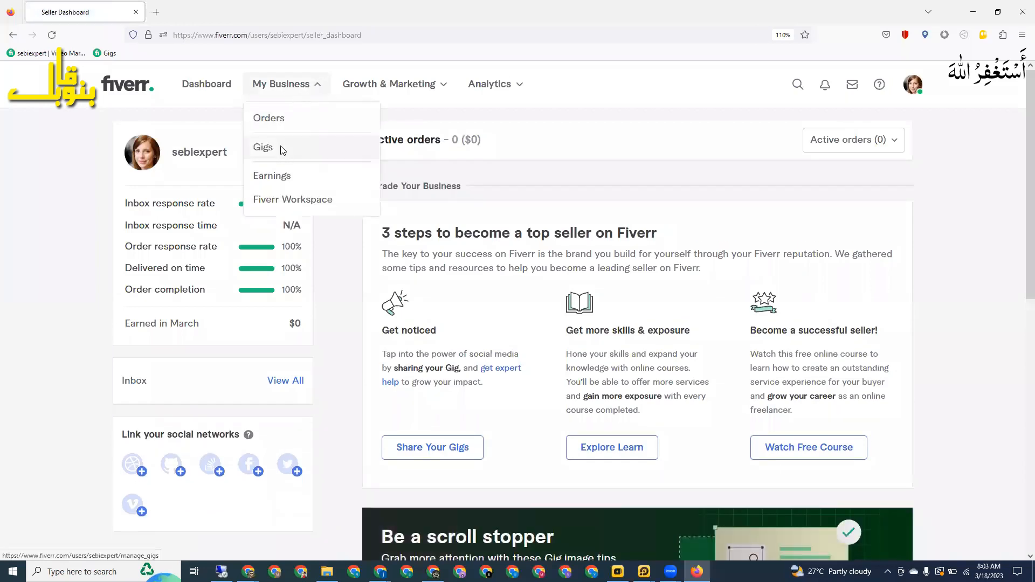
{"action": "left_click", "coordinate": [284, 145]}
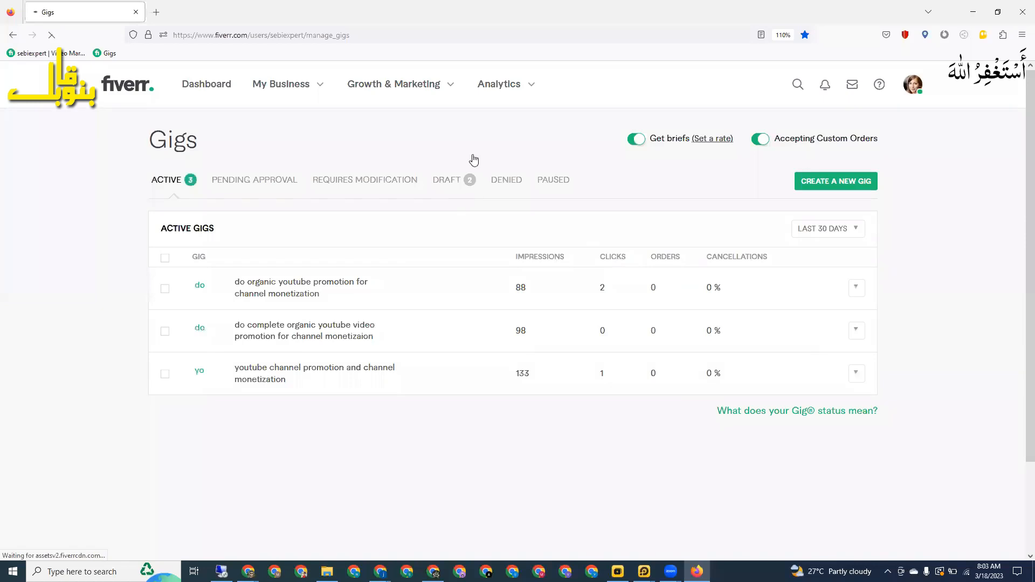
{"action": "left_click", "coordinate": [449, 187]}
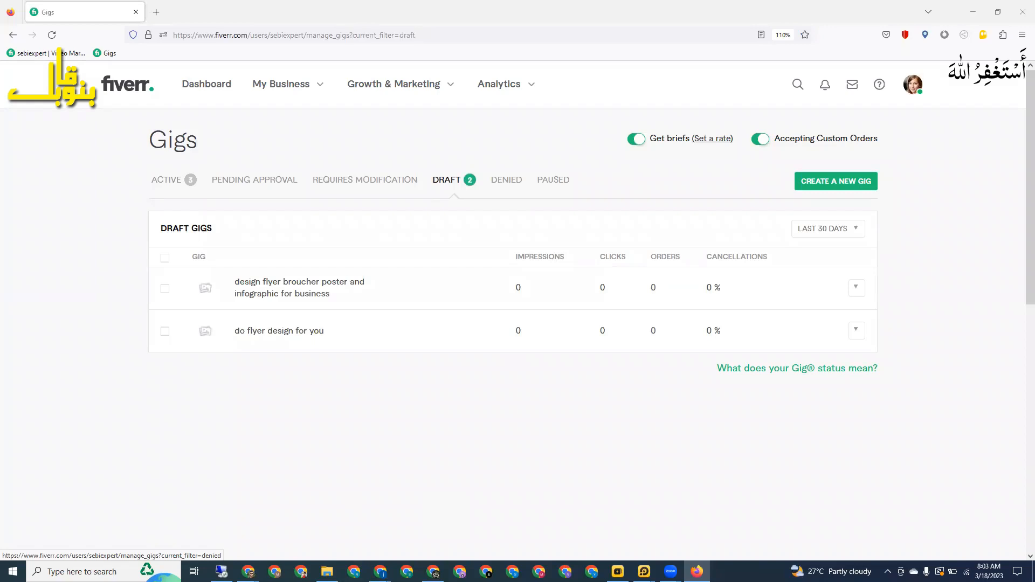
Open the draft gig "design flyer broucher poster and infographic for business" for editing.
{"action": "left_click", "coordinate": [301, 294]}
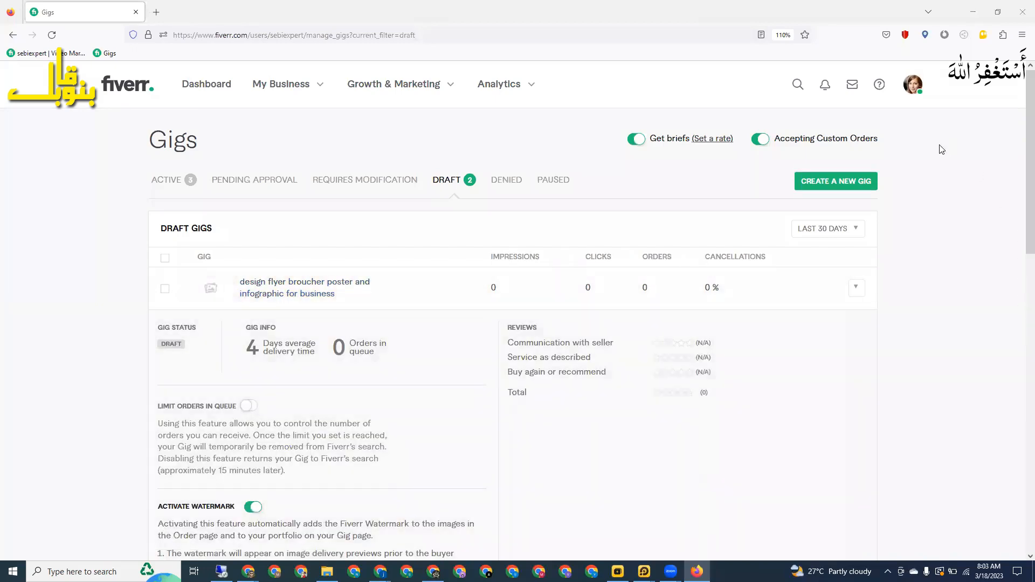
{"action": "left_click", "coordinate": [856, 287]}
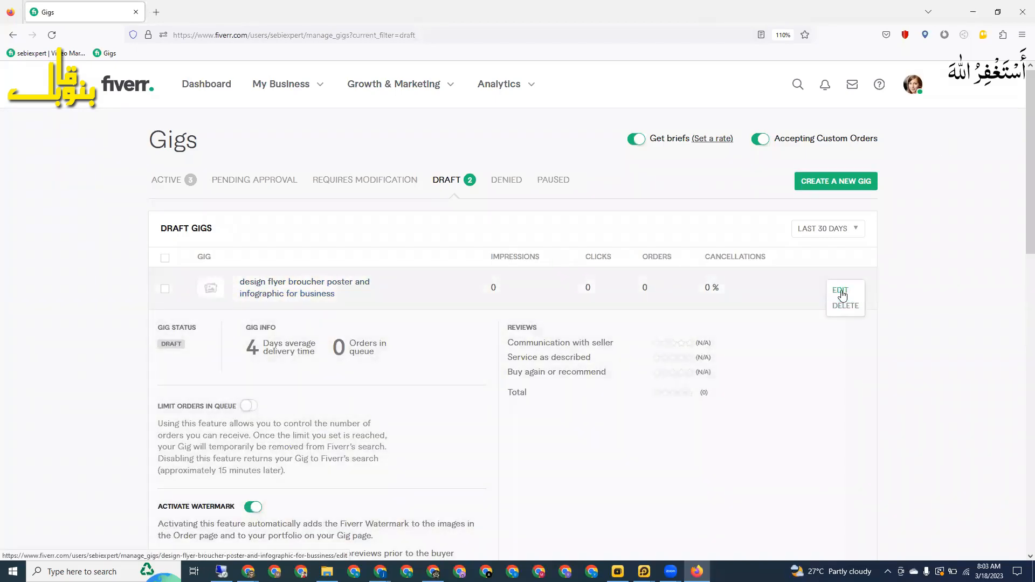
{"action": "left_click", "coordinate": [841, 292]}
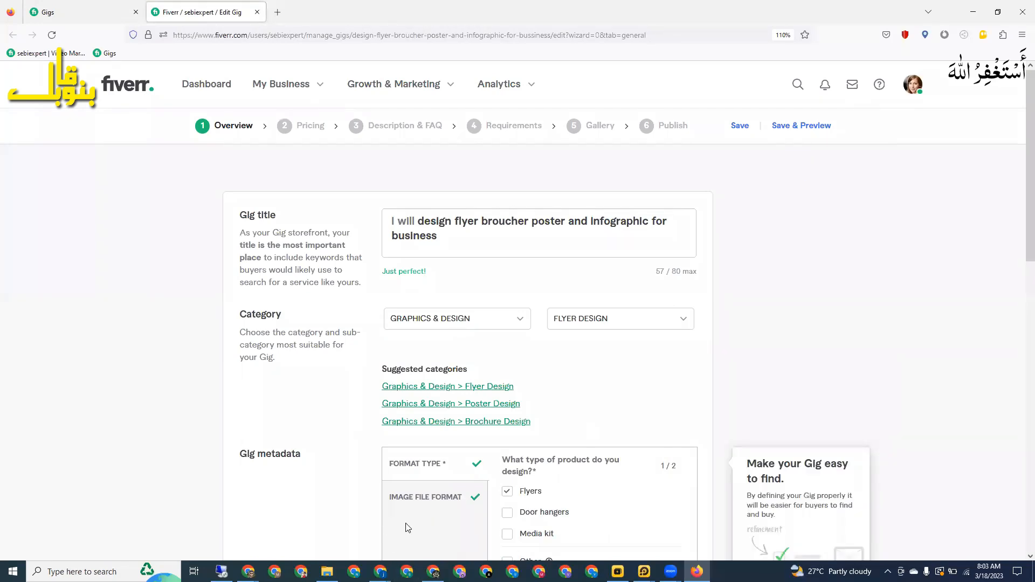
Examine the wording of the gig title and its service keywords in the gig overview.
{"action": "left_click_drag", "start_coordinate": [480, 237], "coordinate": [451, 227]}
{"action": "left_click", "coordinate": [557, 243]}
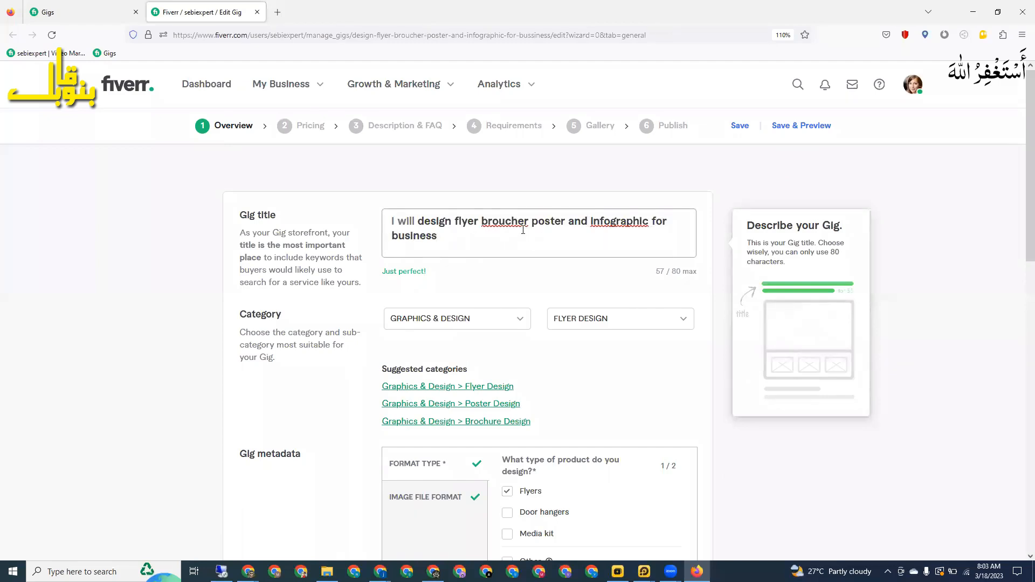
{"action": "left_click_drag", "start_coordinate": [524, 226], "coordinate": [491, 225]}
{"action": "left_click", "coordinate": [631, 234]}
{"action": "type", "text": "."}
{"action": "key", "text": "BackSpace"}
{"action": "key", "text": "BackSpace"}
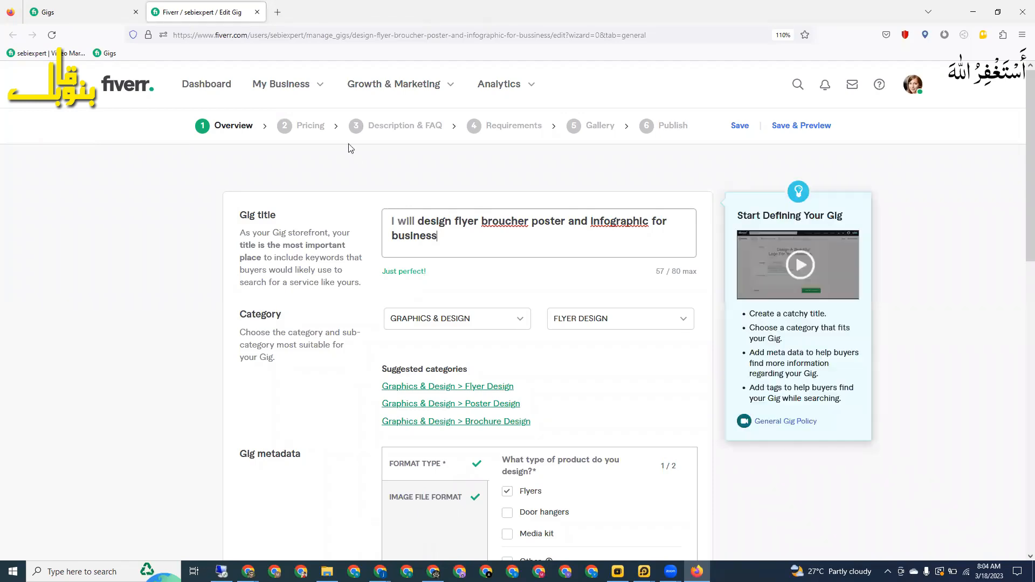
{"action": "left_click", "coordinate": [382, 184]}
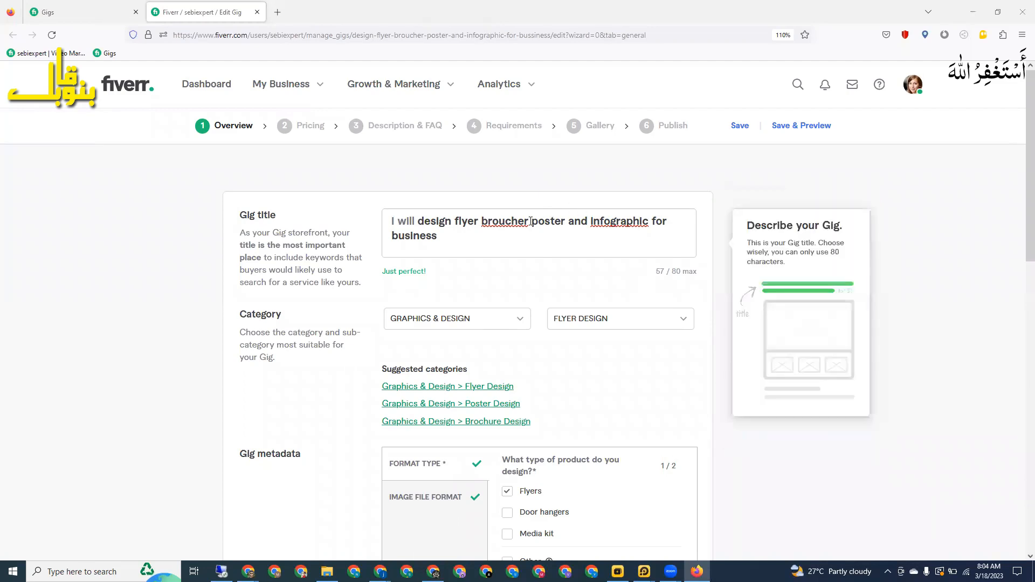
{"action": "left_click_drag", "start_coordinate": [511, 227], "coordinate": [488, 227]}
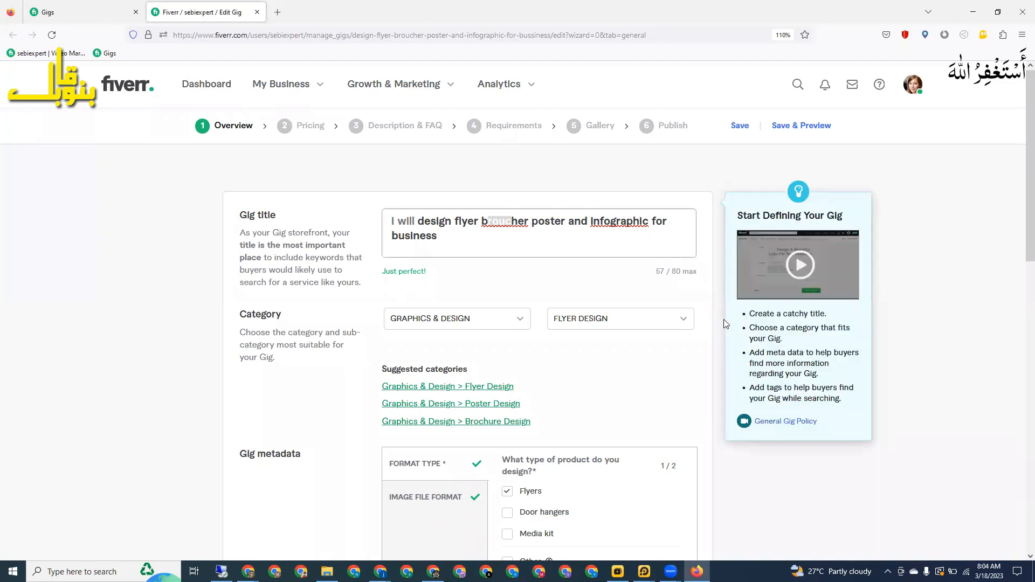
{"action": "left_click", "coordinate": [474, 241]}
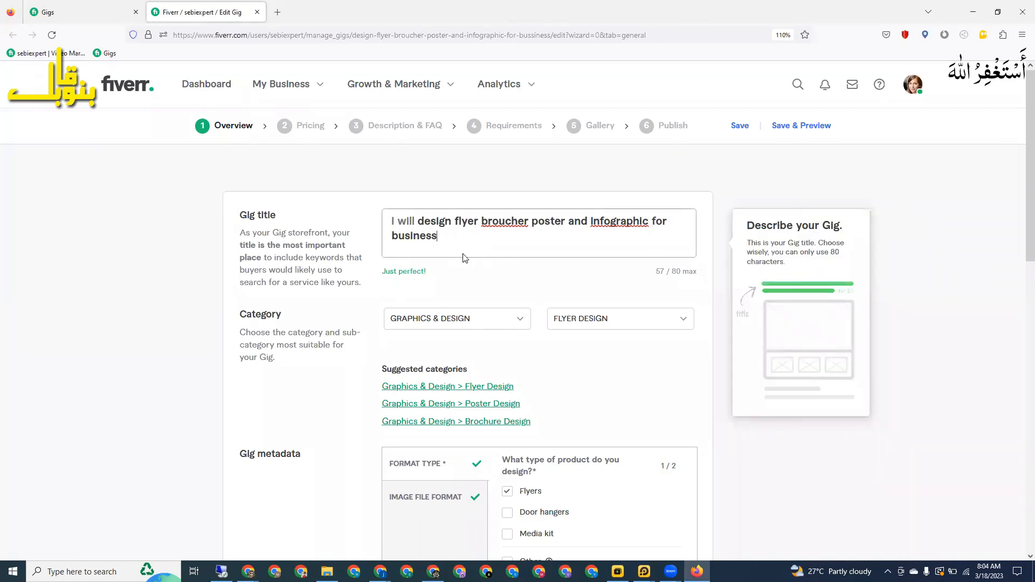
{"action": "left_click", "coordinate": [331, 394]}
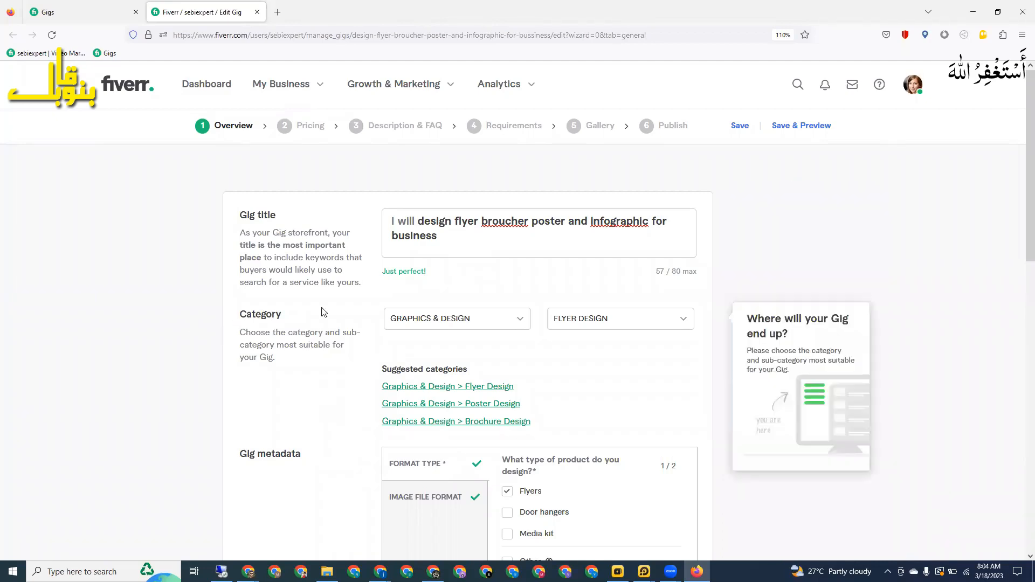
Review and save the gig's Overview section with its search tags, as well as the Pricing section.
{"action": "scroll", "coordinate": [468, 246], "scroll_direction": "down", "scroll_amount": 1}
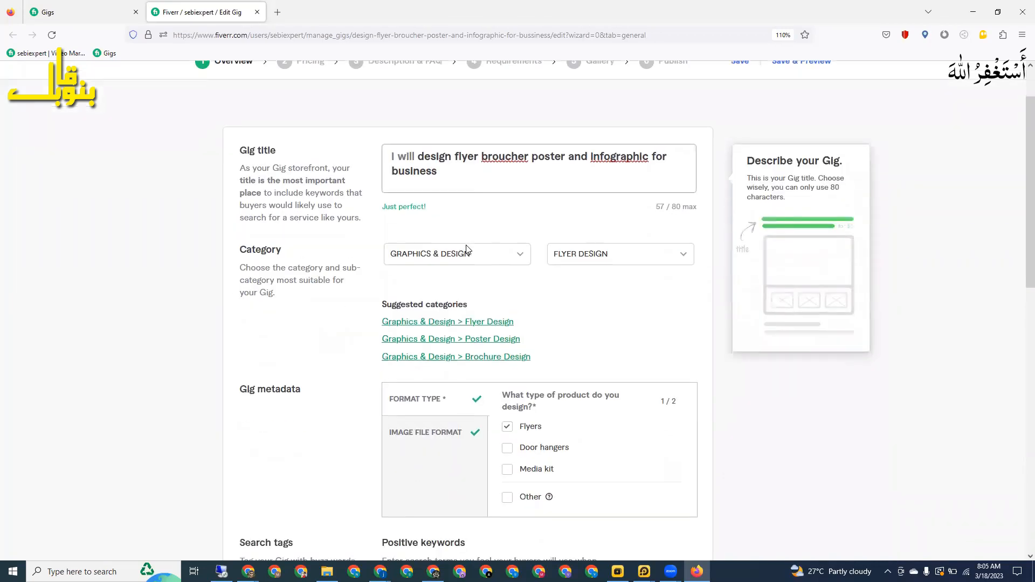
{"action": "scroll", "coordinate": [469, 281], "scroll_direction": "down", "scroll_amount": 6}
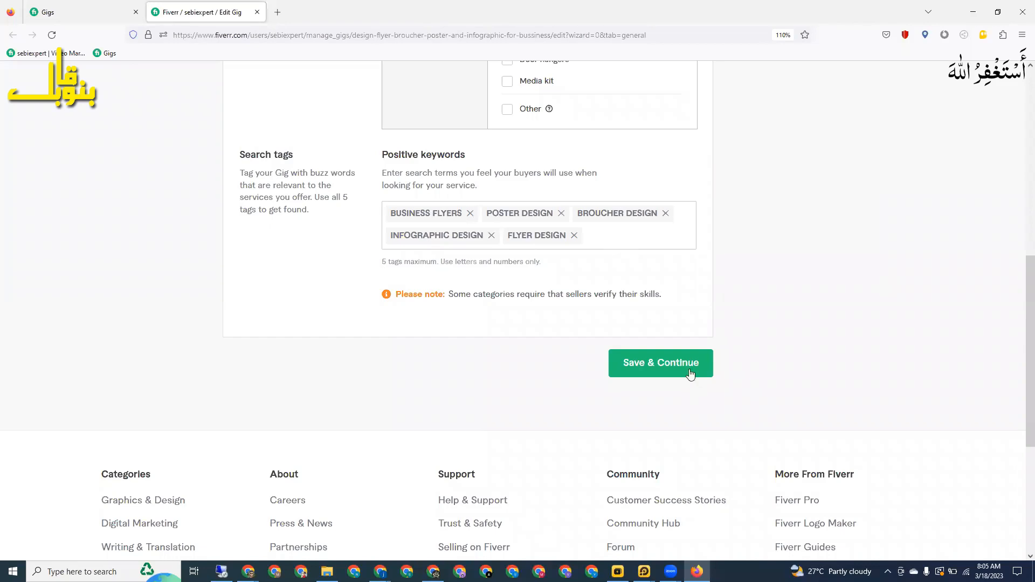
{"action": "left_click", "coordinate": [684, 364]}
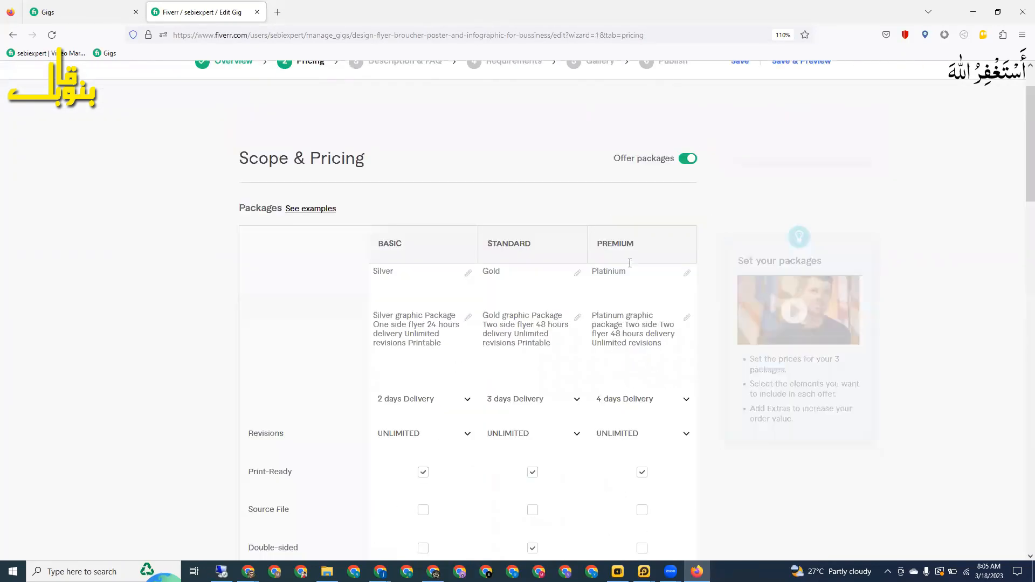
{"action": "scroll", "coordinate": [593, 378], "scroll_direction": "down", "scroll_amount": 15}
{"action": "left_click", "coordinate": [706, 468]}
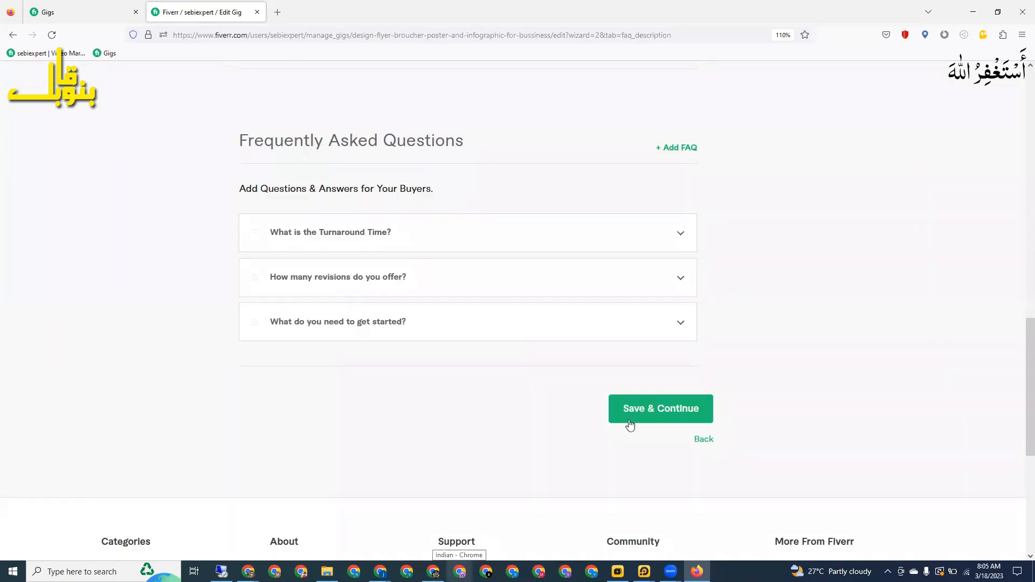
Save the gig's Description & FAQ and Requirements sections and go to the image upload area of the gallery.
{"action": "left_click", "coordinate": [610, 400]}
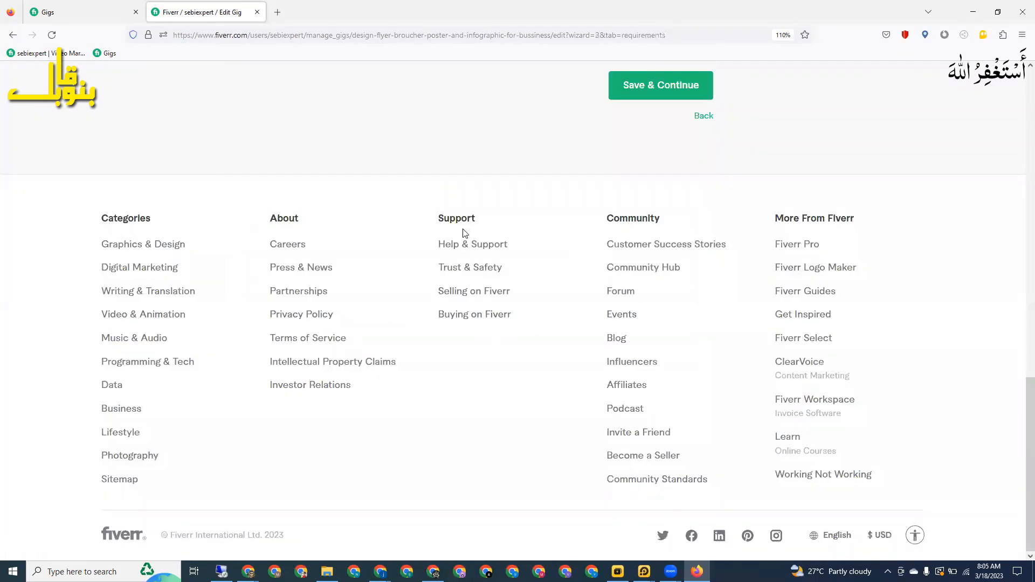
{"action": "scroll", "coordinate": [372, 310], "scroll_direction": "down", "scroll_amount": 3}
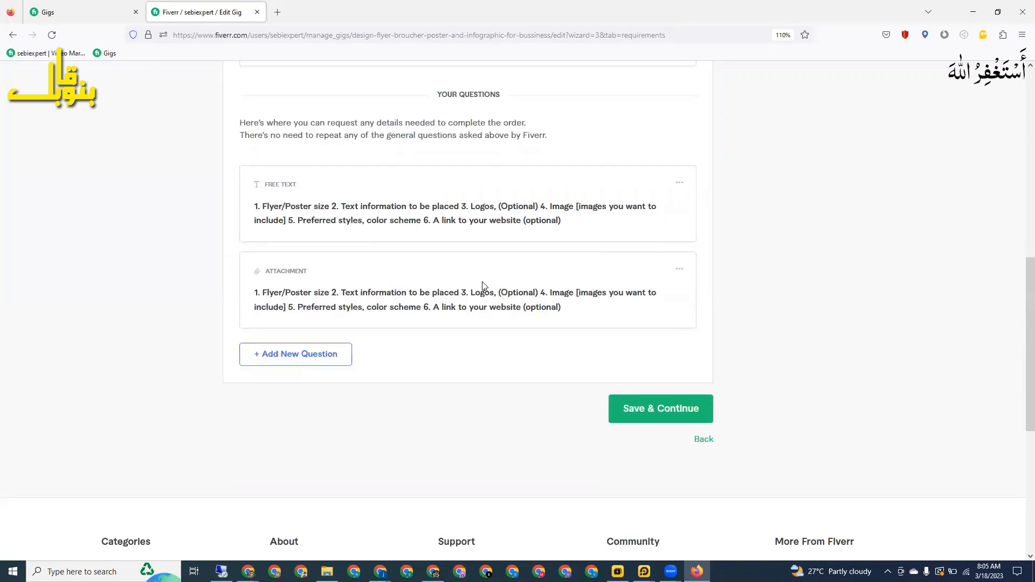
{"action": "left_click", "coordinate": [678, 408]}
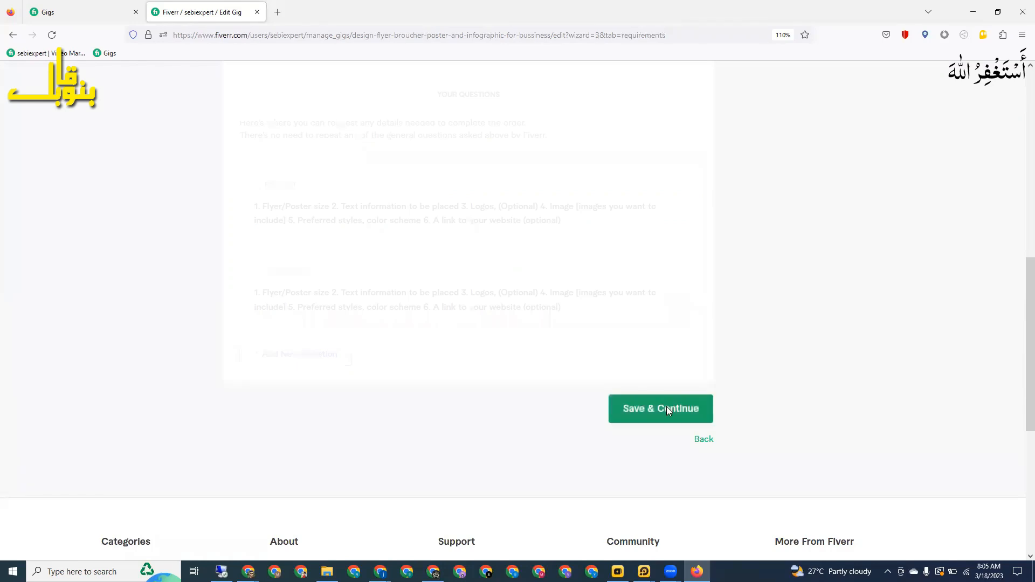
{"action": "scroll", "coordinate": [509, 316], "scroll_direction": "up", "scroll_amount": 9}
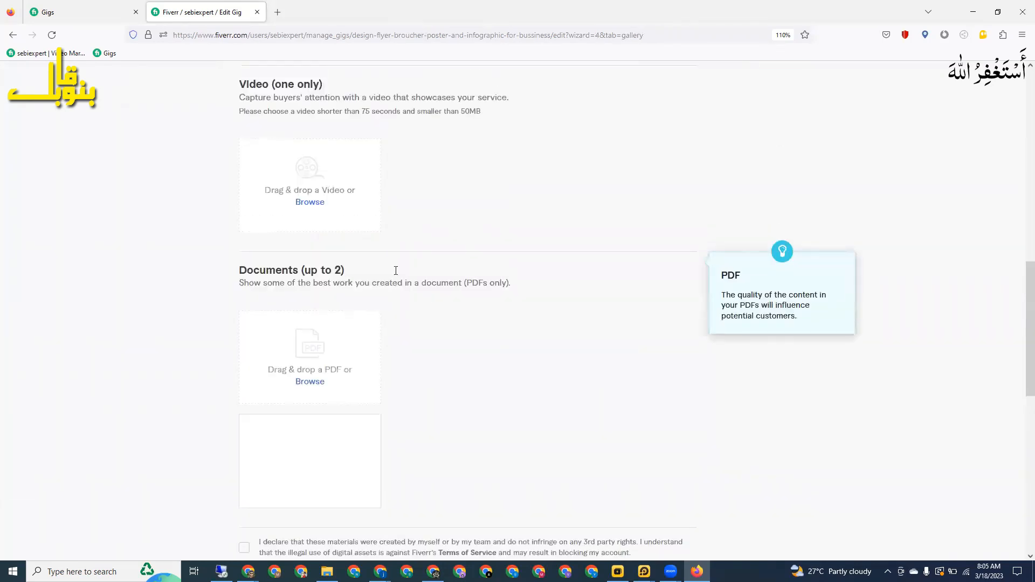
{"action": "scroll", "coordinate": [396, 271], "scroll_direction": "up", "scroll_amount": 10}
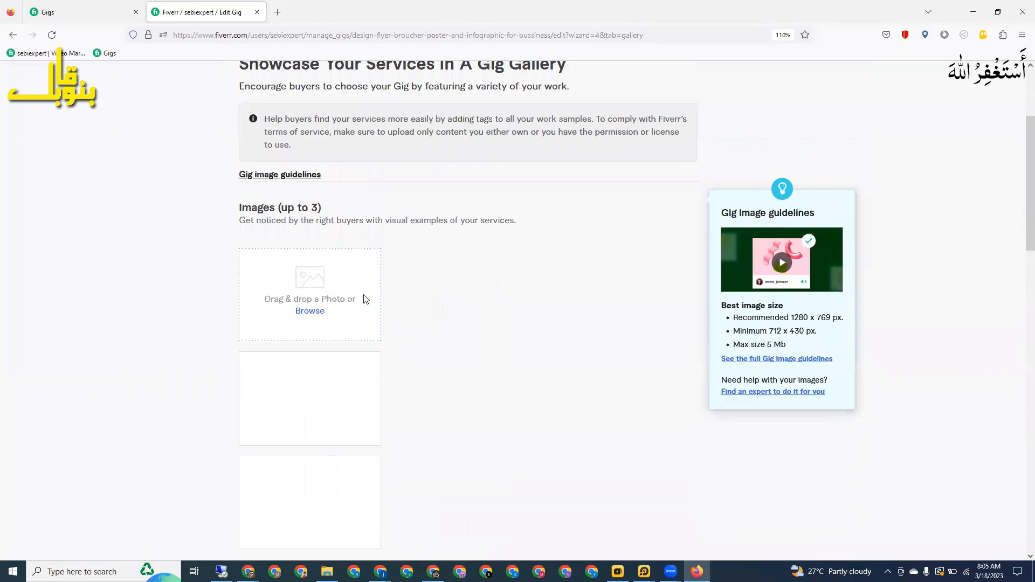
{"action": "scroll", "coordinate": [419, 282], "scroll_direction": "up", "scroll_amount": 2}
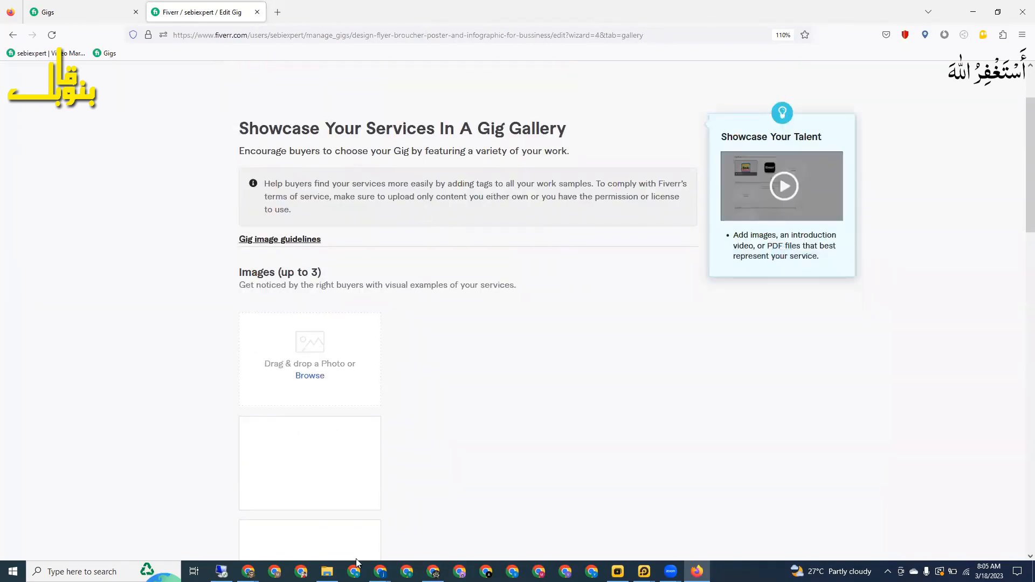
{"action": "mouse_move", "coordinate": [328, 572]}
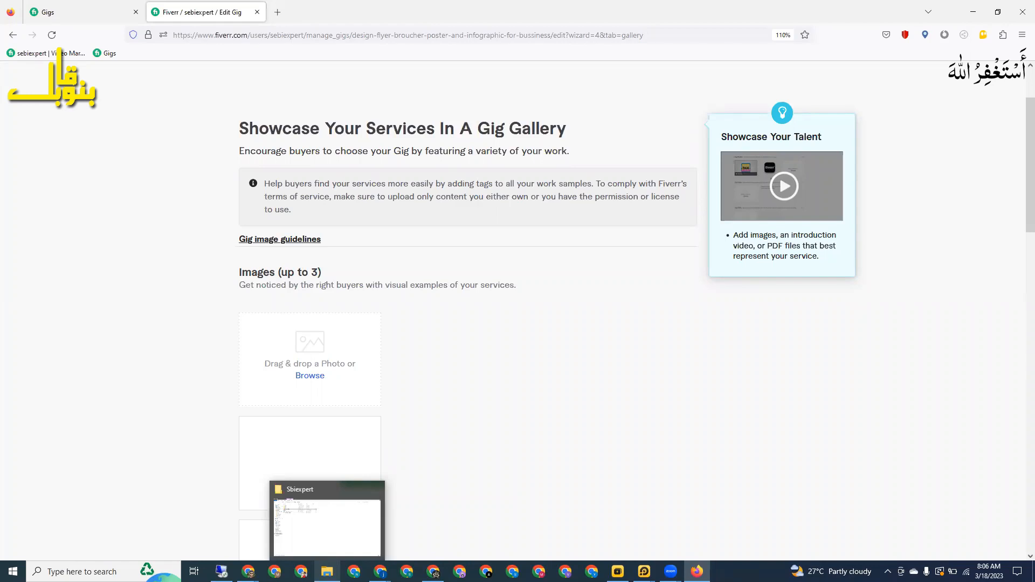
{"action": "left_click", "coordinate": [103, 572]}
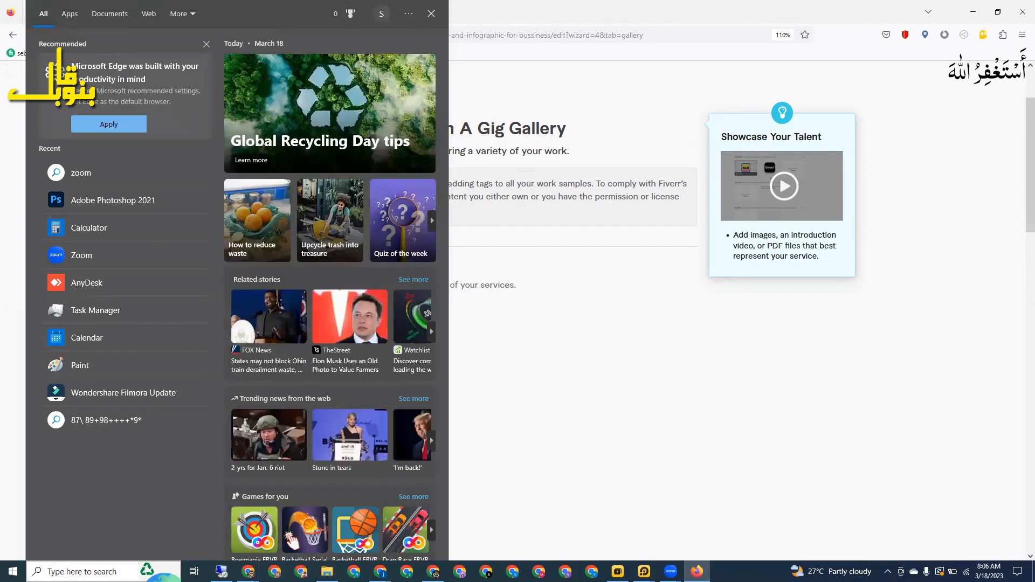
{"action": "key", "text": "Escape"}
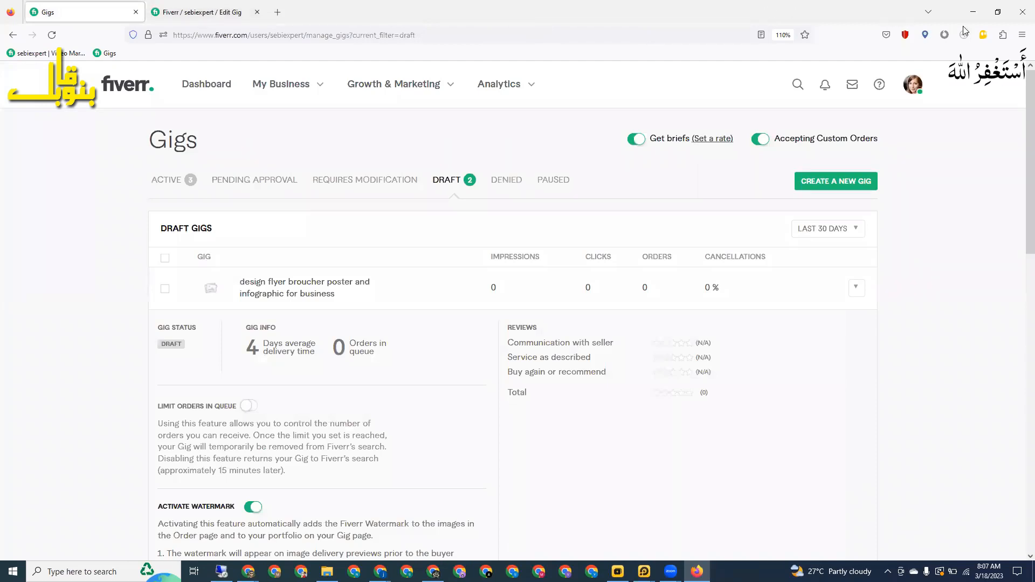
Switch to Canva and create a blank custom-size design of 1280 × 769 px, with the template suggestions hidden.
{"action": "left_click", "coordinate": [973, 11]}
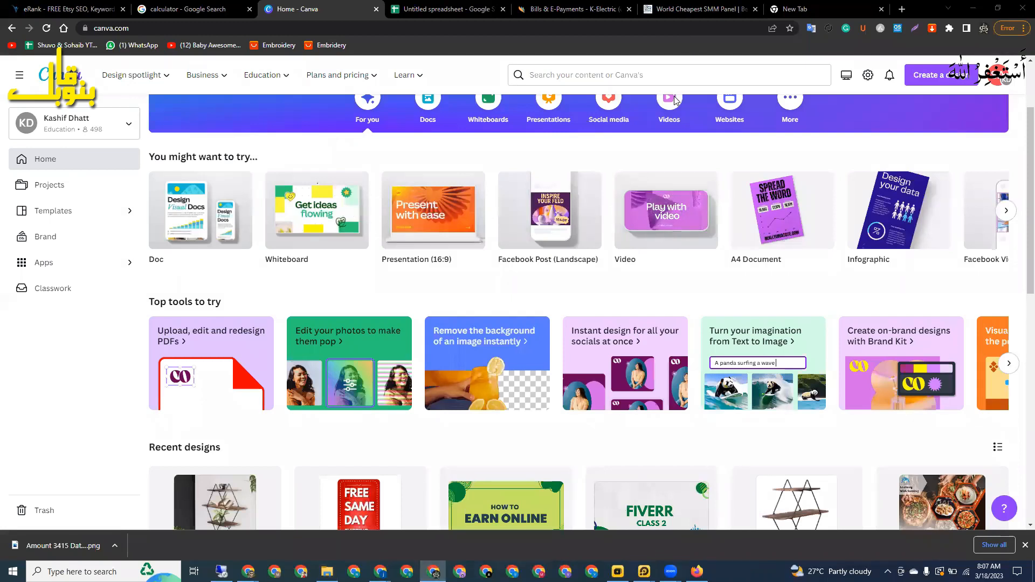
{"action": "scroll", "coordinate": [620, 301], "scroll_direction": "up", "scroll_amount": 2}
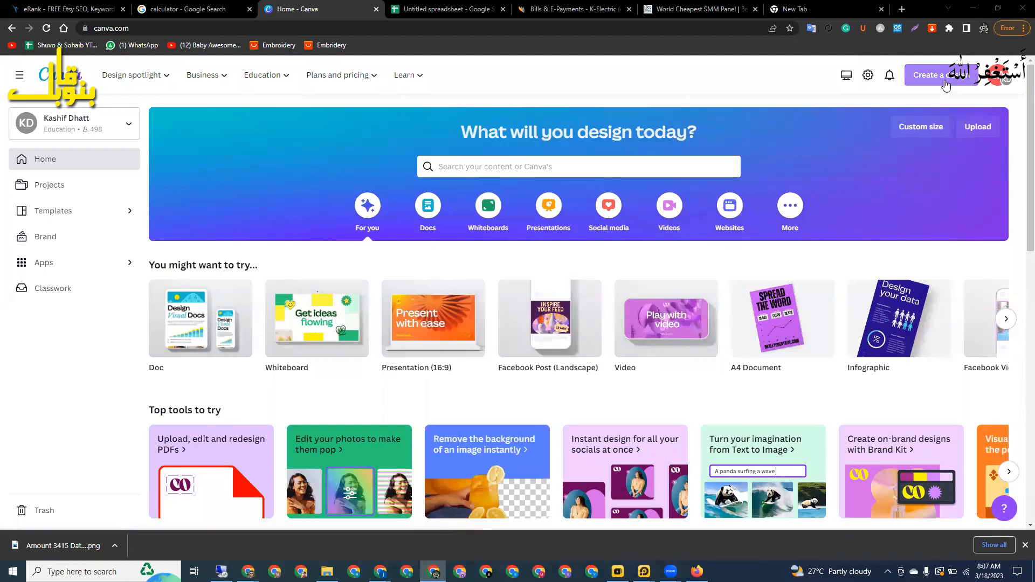
{"action": "left_click", "coordinate": [939, 78]}
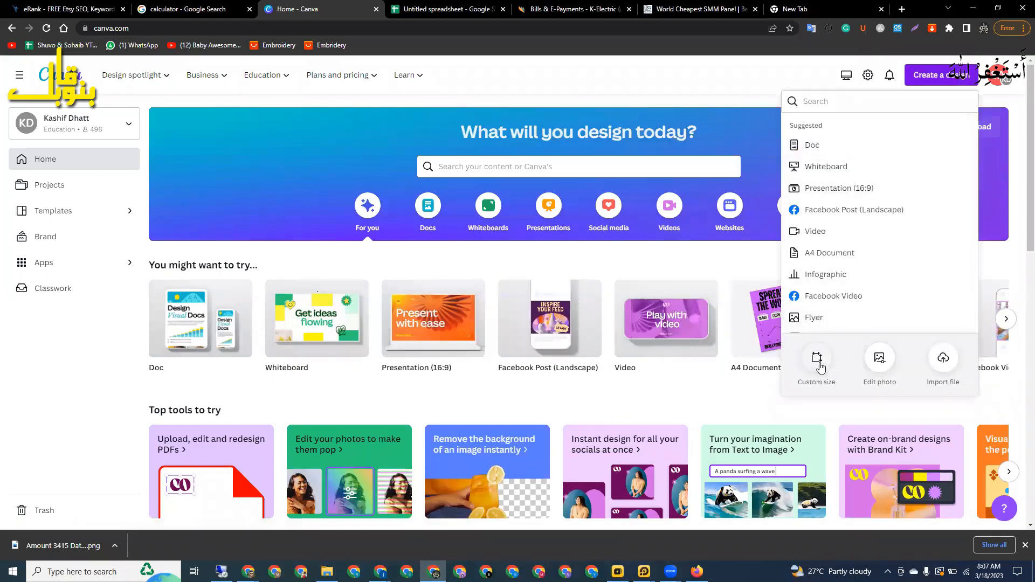
{"action": "left_click", "coordinate": [815, 360]}
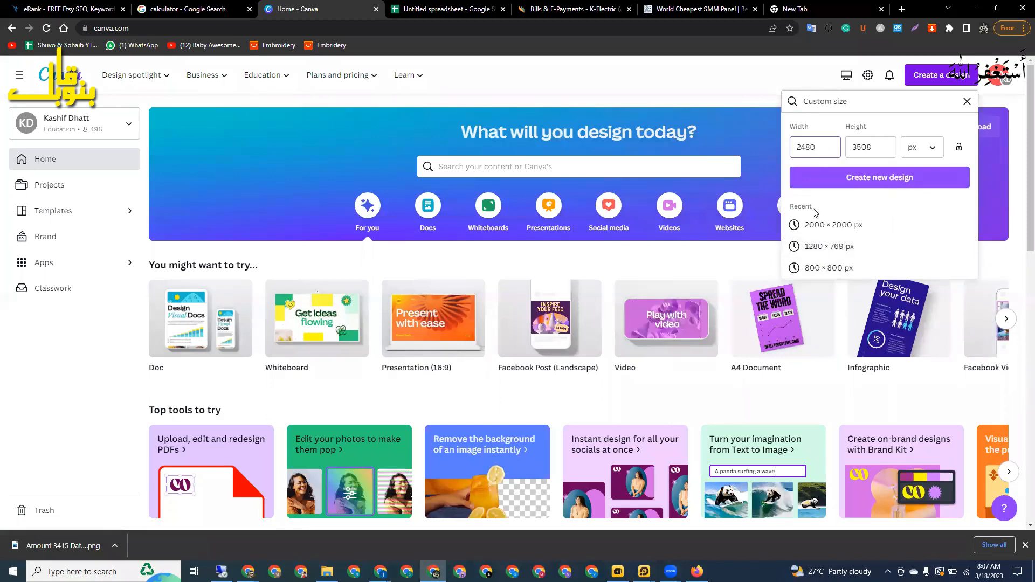
{"action": "key", "text": "BackSpace"}
{"action": "key", "text": "BackSpace"}
{"action": "key", "text": "BackSpace"}
{"action": "key", "text": "BackSpace"}
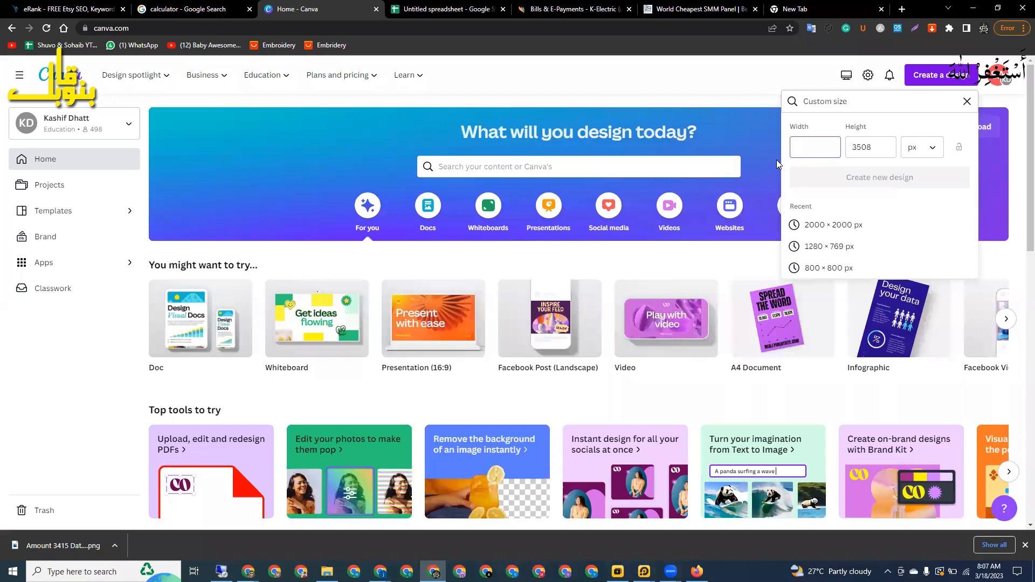
{"action": "type", "text": "1280"}
{"action": "key", "text": "Tab"}
{"action": "key", "text": "BackSpace"}
{"action": "type", "text": "769"}
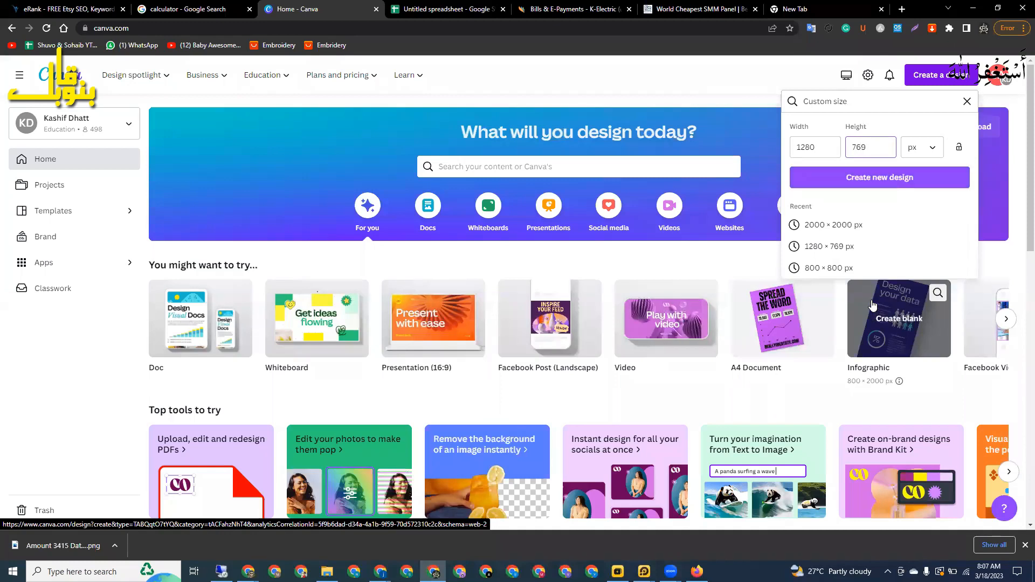
{"action": "left_click", "coordinate": [893, 174]}
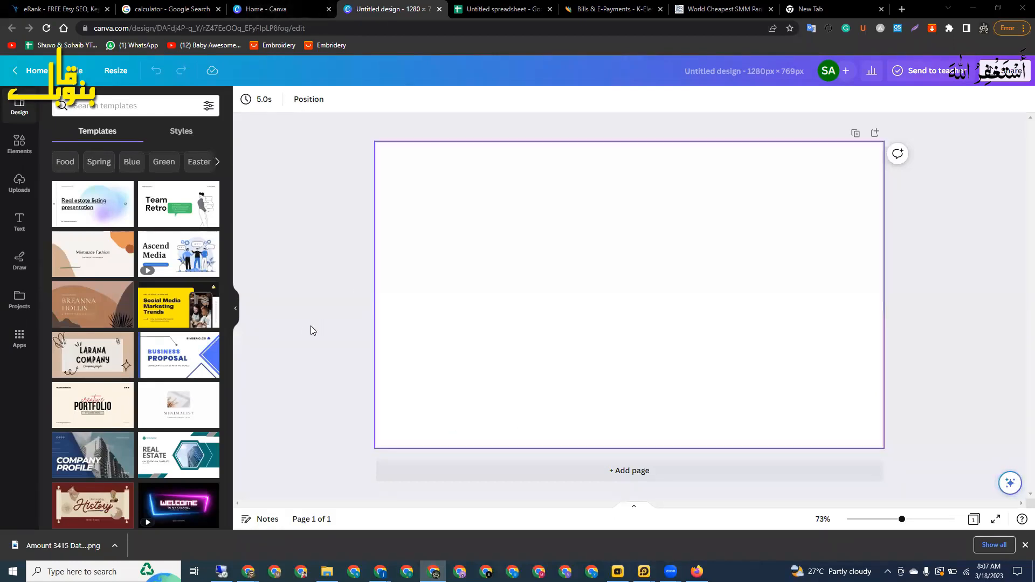
{"action": "left_click", "coordinate": [239, 316]}
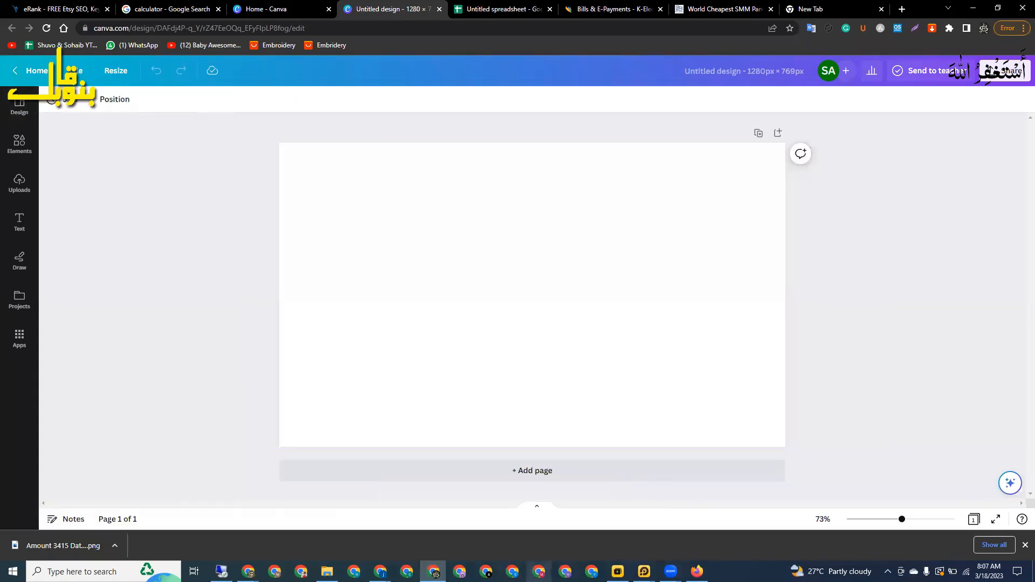
Open Fiverr in a private browser window and search for "flyer design" gigs.
{"action": "key", "text": "ctrl+shift+n"}
{"action": "type", "text": "FIVERR"}
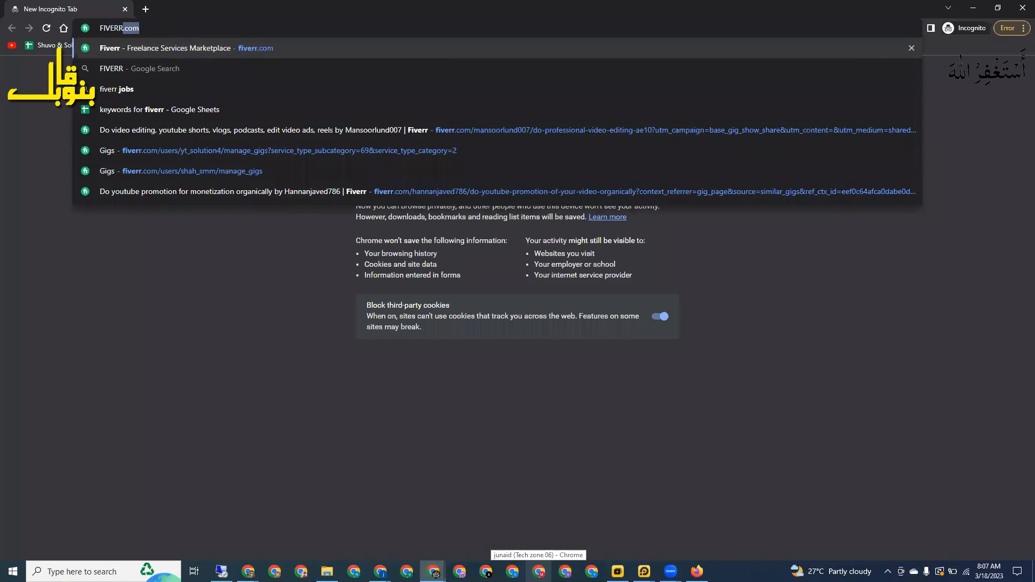
{"action": "key", "text": "Return"}
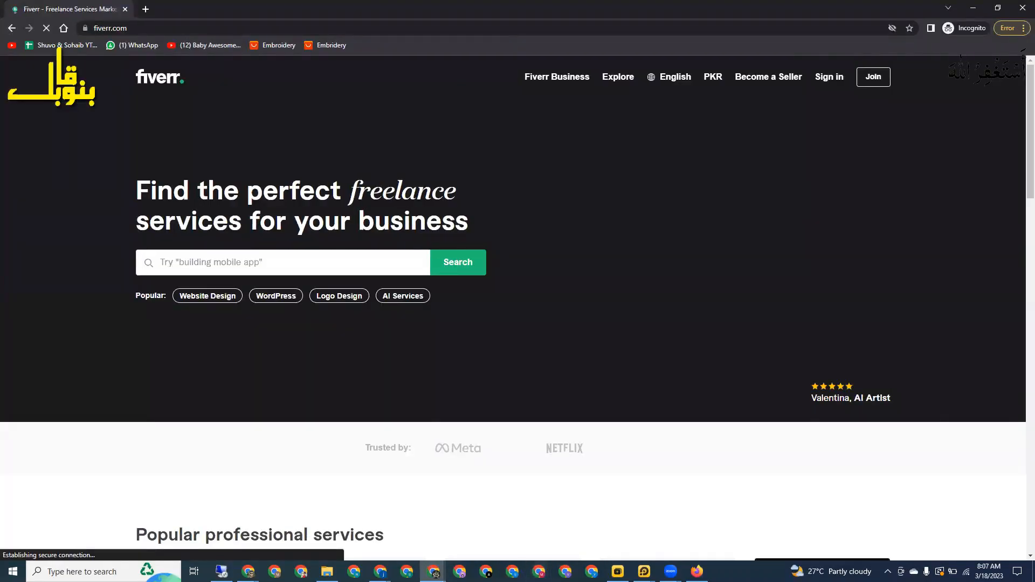
{"action": "type", "text": "fly"}
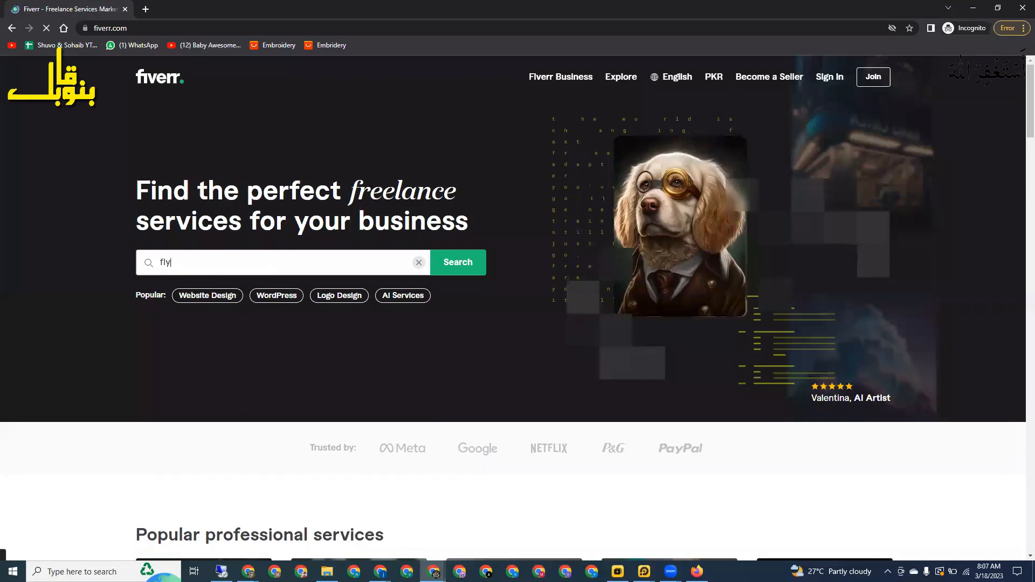
{"action": "type", "text": "er"}
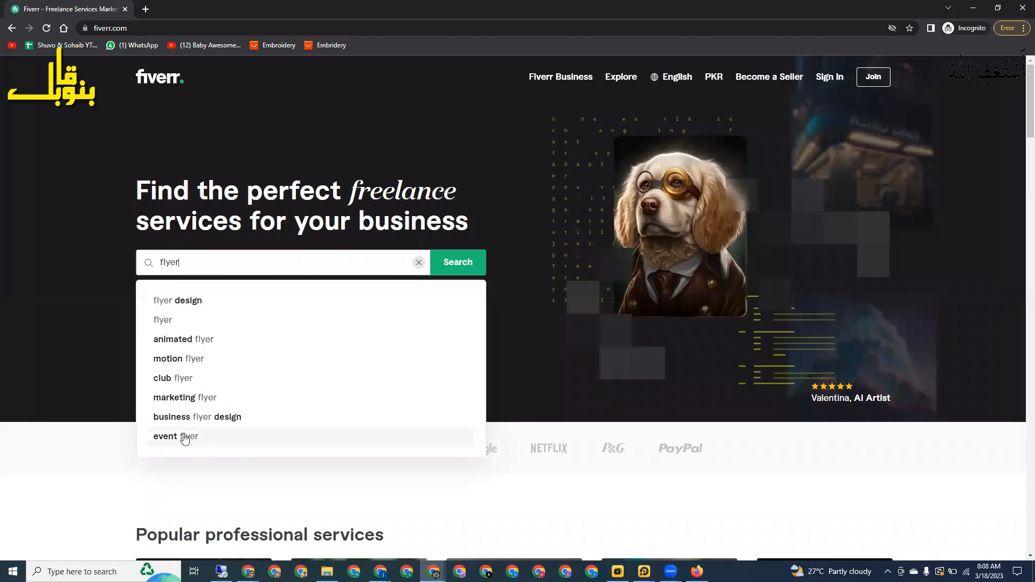
{"action": "left_click", "coordinate": [200, 301]}
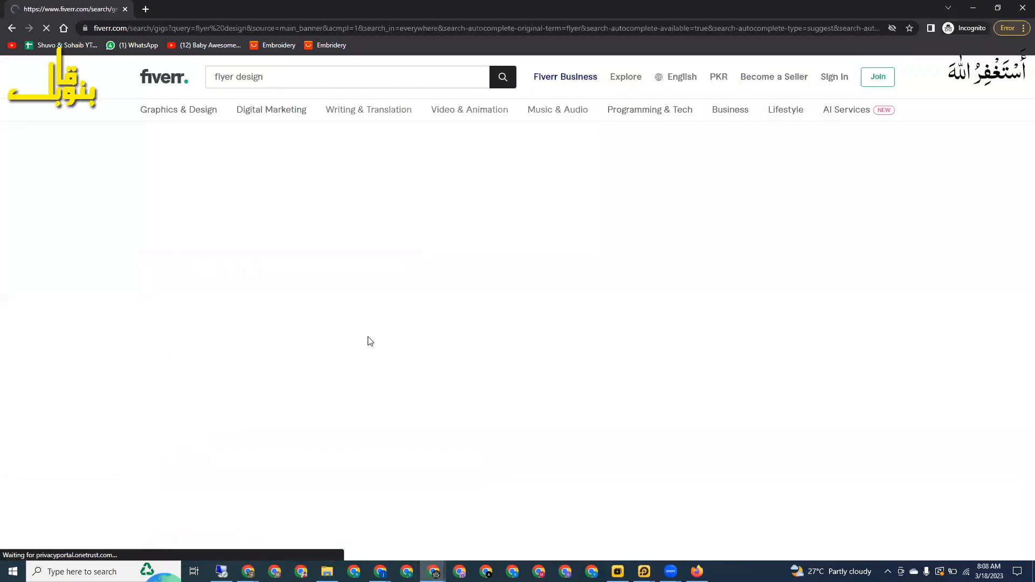
Examine the thumbnail images of competing flyer design gigs in the search results.
{"action": "scroll", "coordinate": [485, 334], "scroll_direction": "down", "scroll_amount": 4}
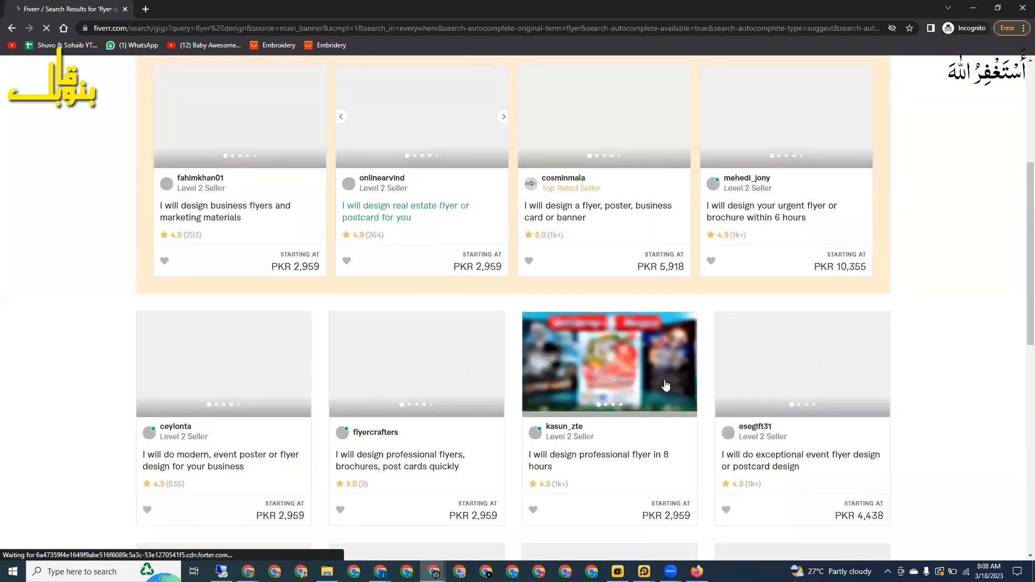
{"action": "scroll", "coordinate": [620, 385], "scroll_direction": "down", "scroll_amount": 2}
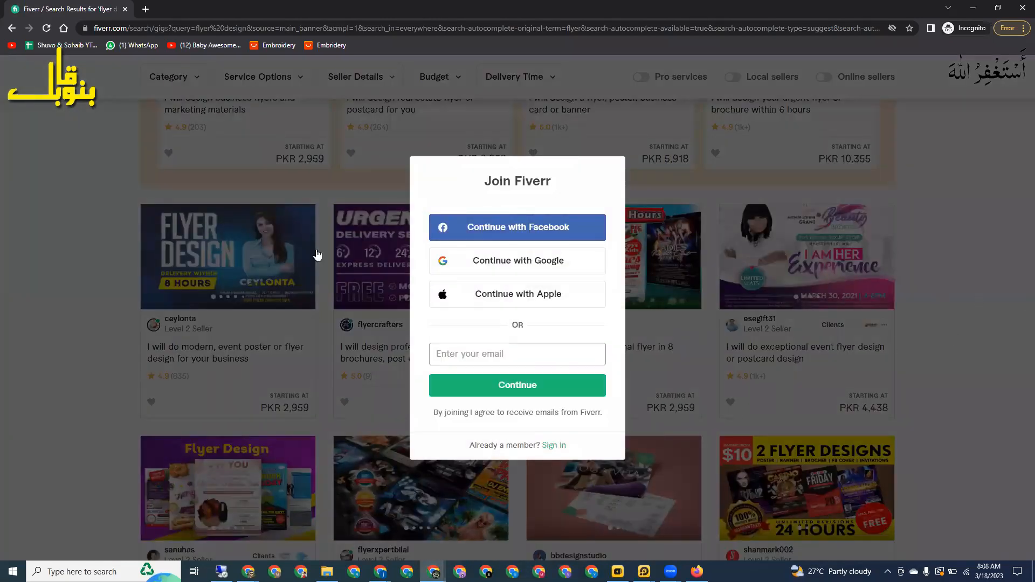
{"action": "left_click", "coordinate": [207, 257]}
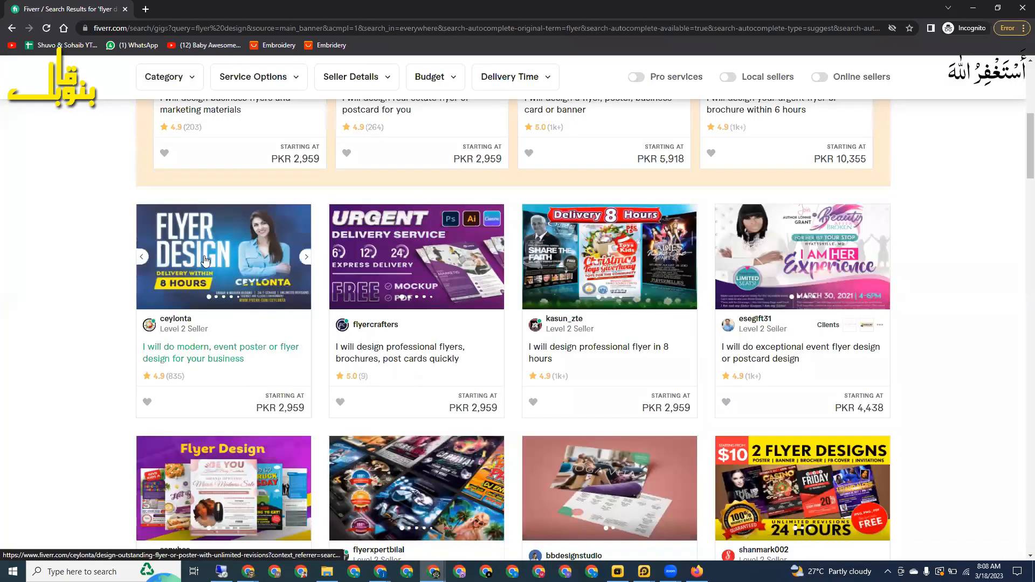
{"action": "scroll", "coordinate": [292, 252], "scroll_direction": "down", "scroll_amount": 1}
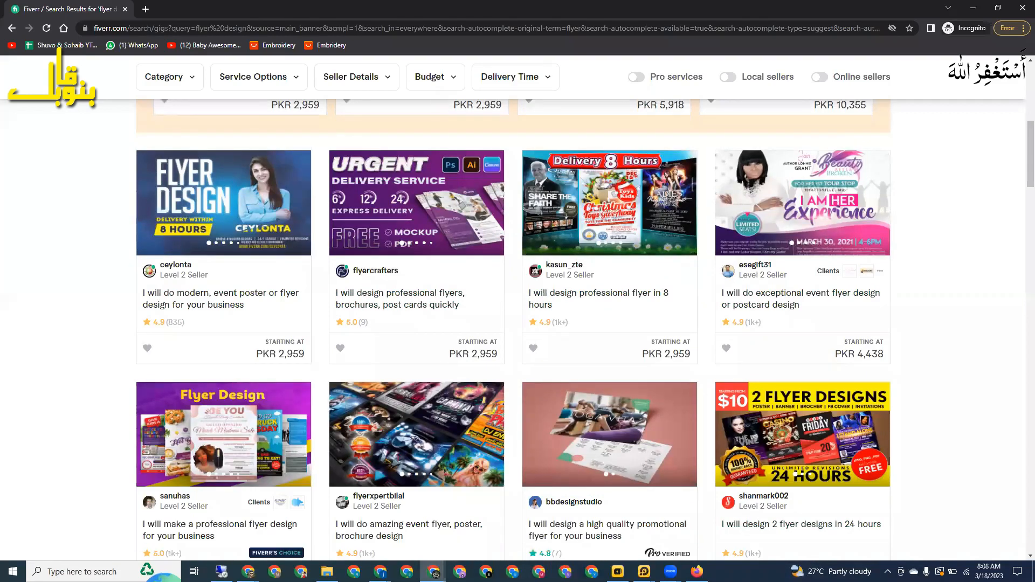
{"action": "scroll", "coordinate": [687, 309], "scroll_direction": "down", "scroll_amount": 4}
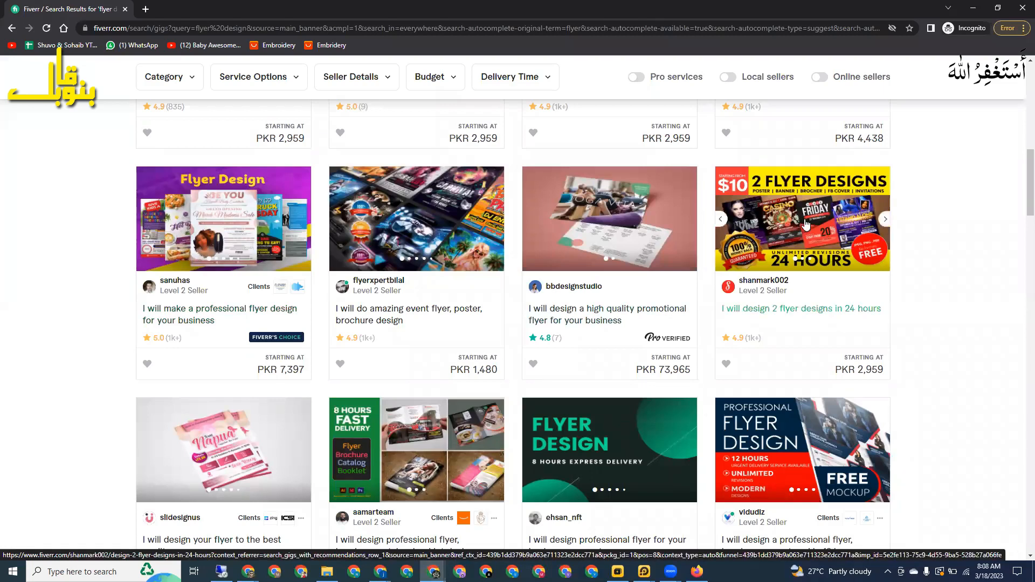
{"action": "scroll", "coordinate": [805, 224], "scroll_direction": "down", "scroll_amount": 4}
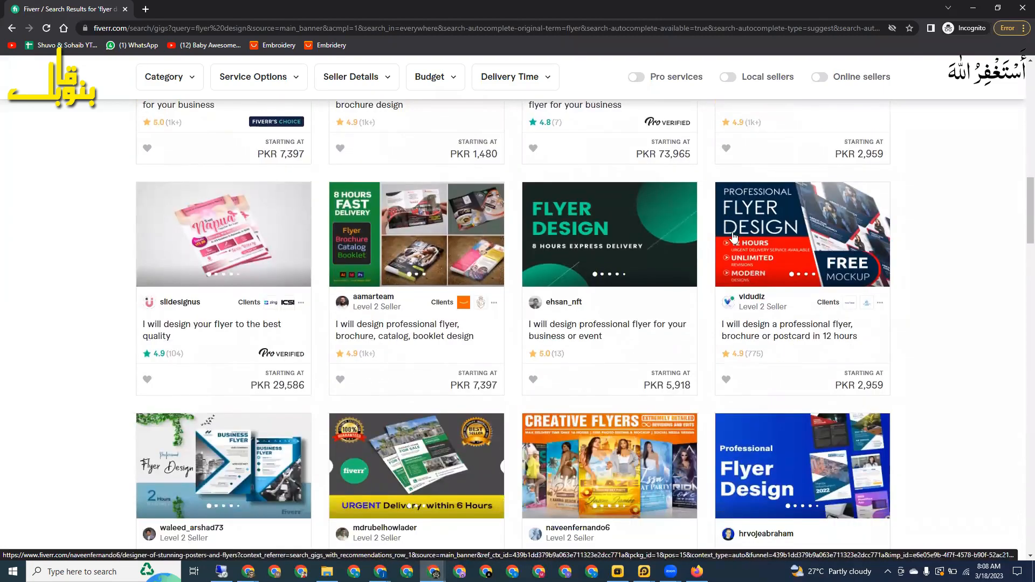
{"action": "scroll", "coordinate": [512, 204], "scroll_direction": "down", "scroll_amount": 2}
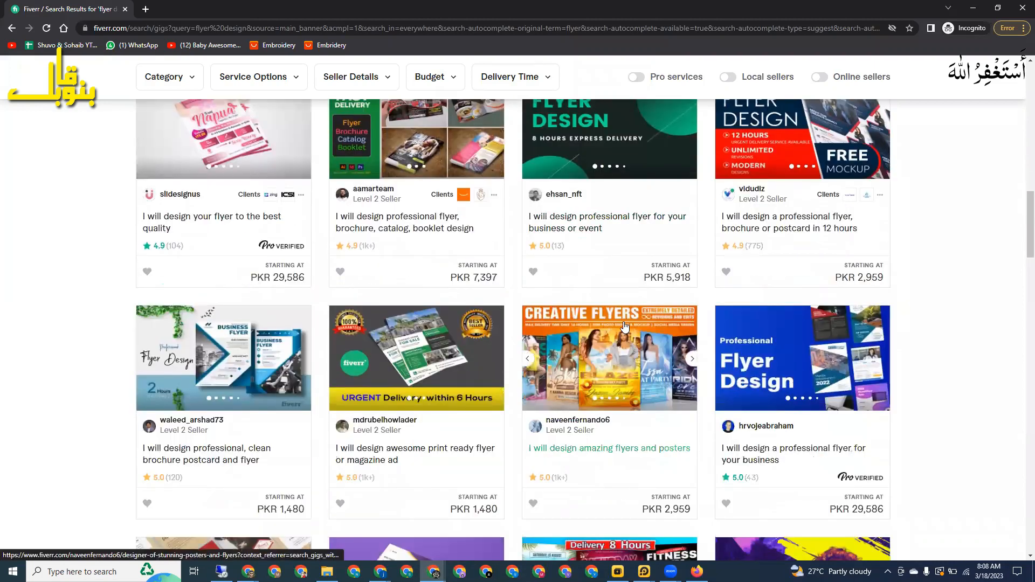
{"action": "scroll", "coordinate": [624, 325], "scroll_direction": "down", "scroll_amount": 3}
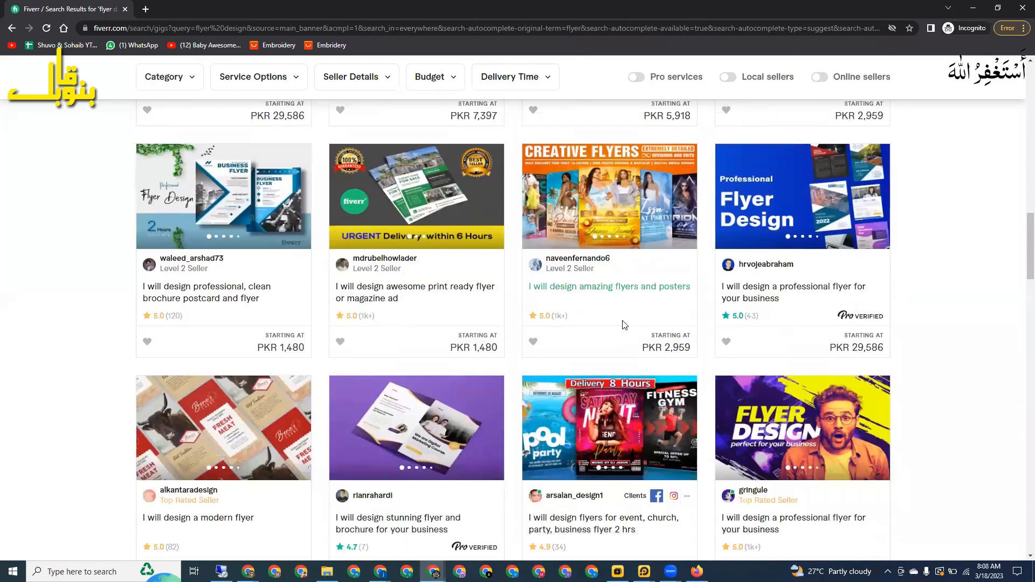
{"action": "scroll", "coordinate": [623, 325], "scroll_direction": "up", "scroll_amount": 4}
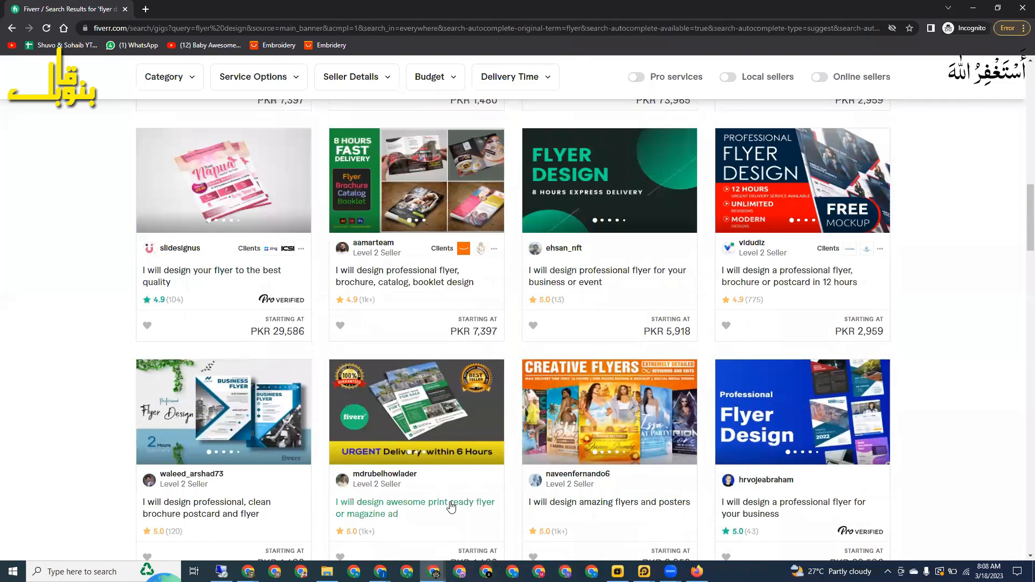
Switch back to Canva and look through the suggested templates for the blank design.
{"action": "left_click", "coordinate": [435, 573]}
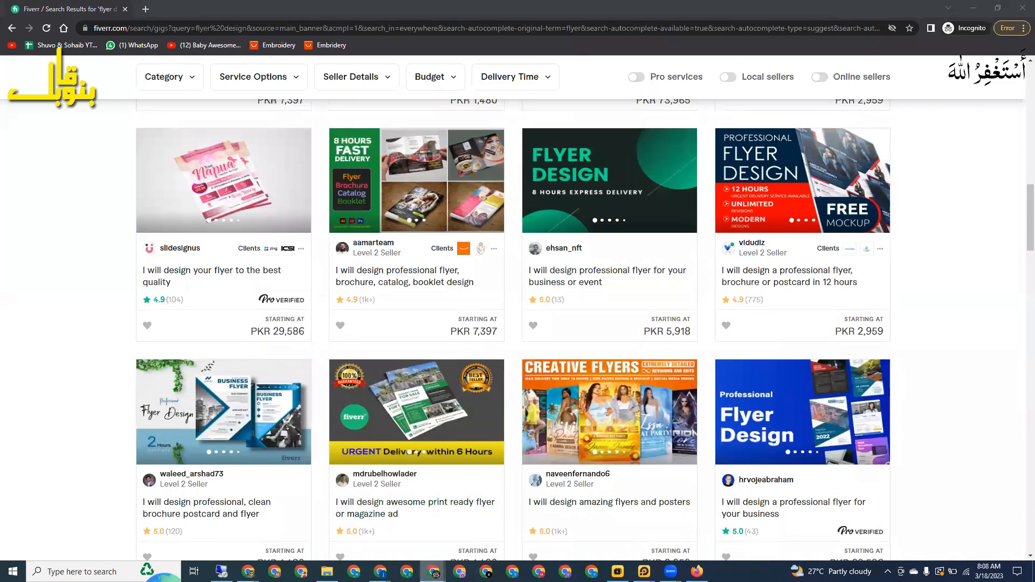
{"action": "left_click", "coordinate": [403, 507]}
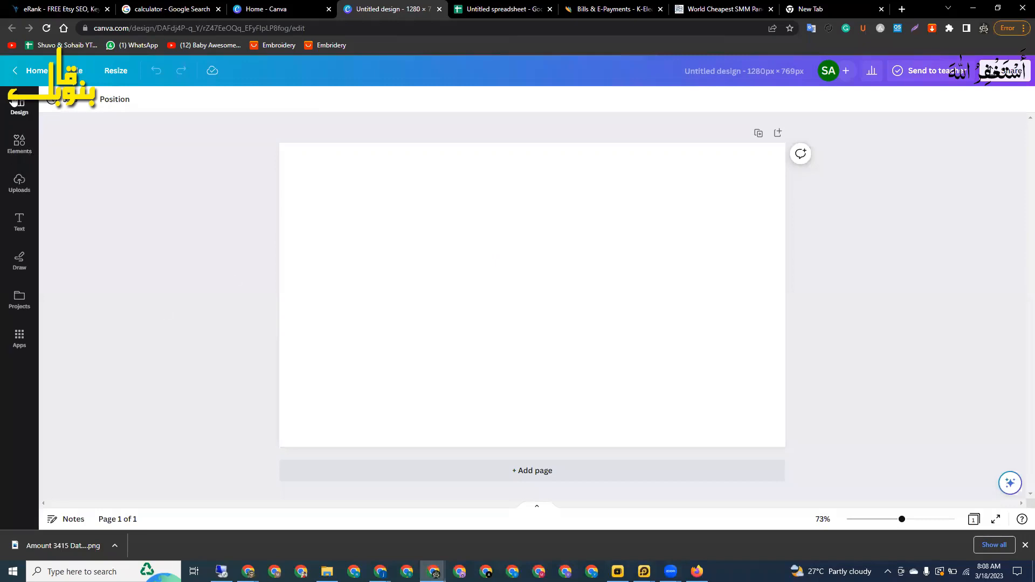
{"action": "left_click", "coordinate": [14, 108]}
{"action": "scroll", "coordinate": [127, 194], "scroll_direction": "down", "scroll_amount": 4}
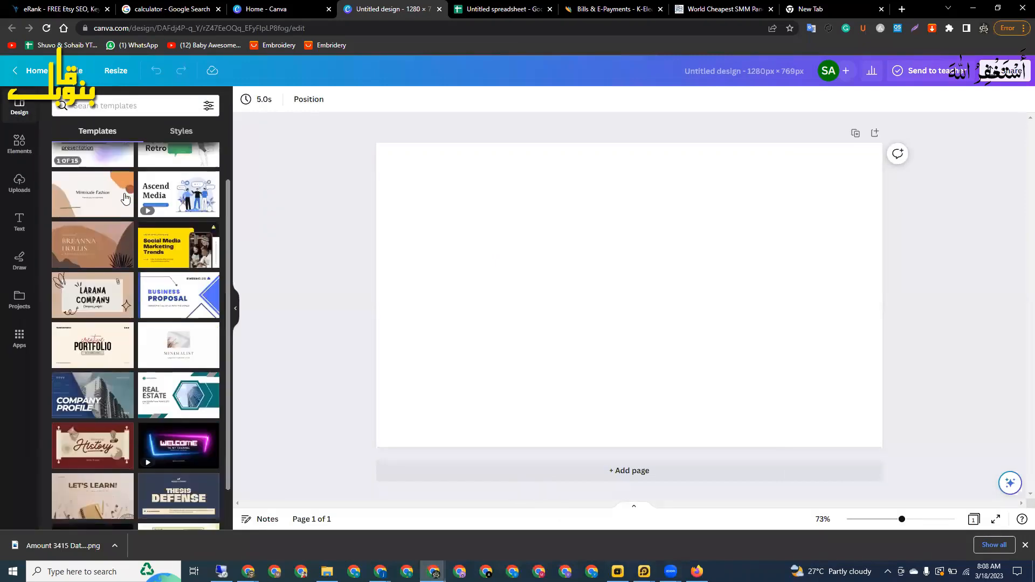
{"action": "scroll", "coordinate": [125, 202], "scroll_direction": "down", "scroll_amount": 5}
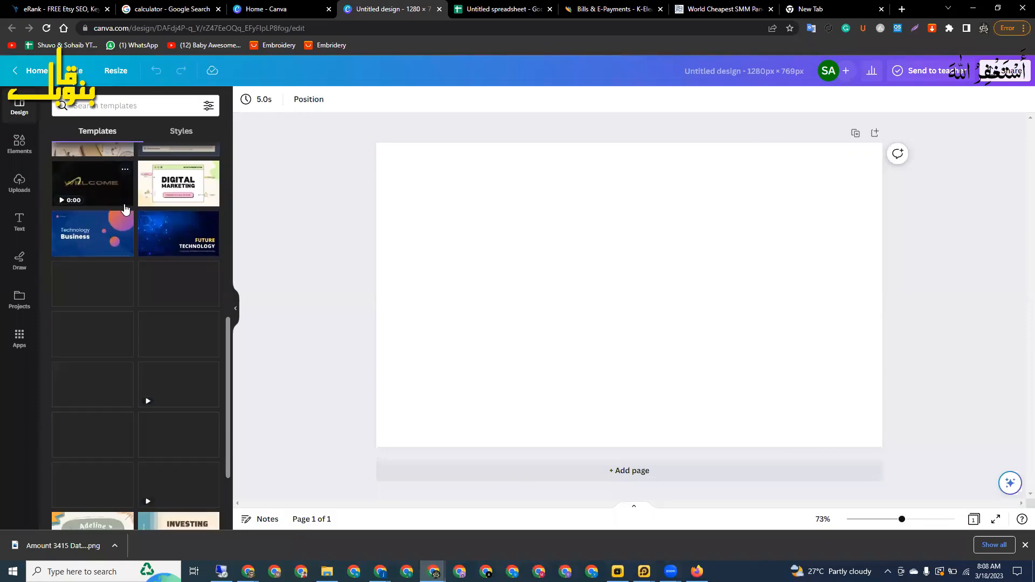
{"action": "scroll", "coordinate": [125, 207], "scroll_direction": "down", "scroll_amount": 3}
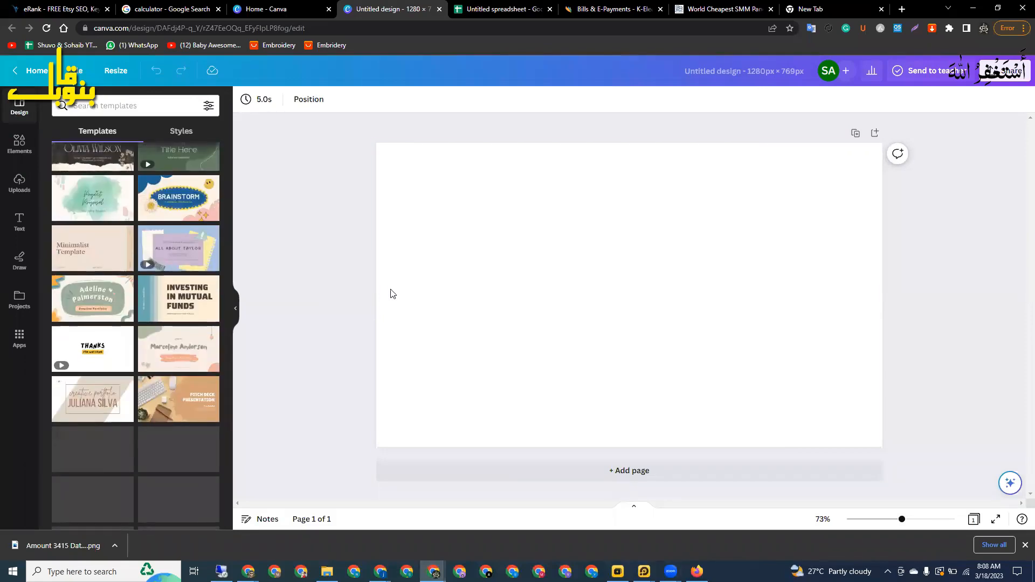
{"action": "left_click", "coordinate": [390, 293]}
Open the full collection of frames in the elements library.
{"action": "left_click", "coordinate": [19, 143]}
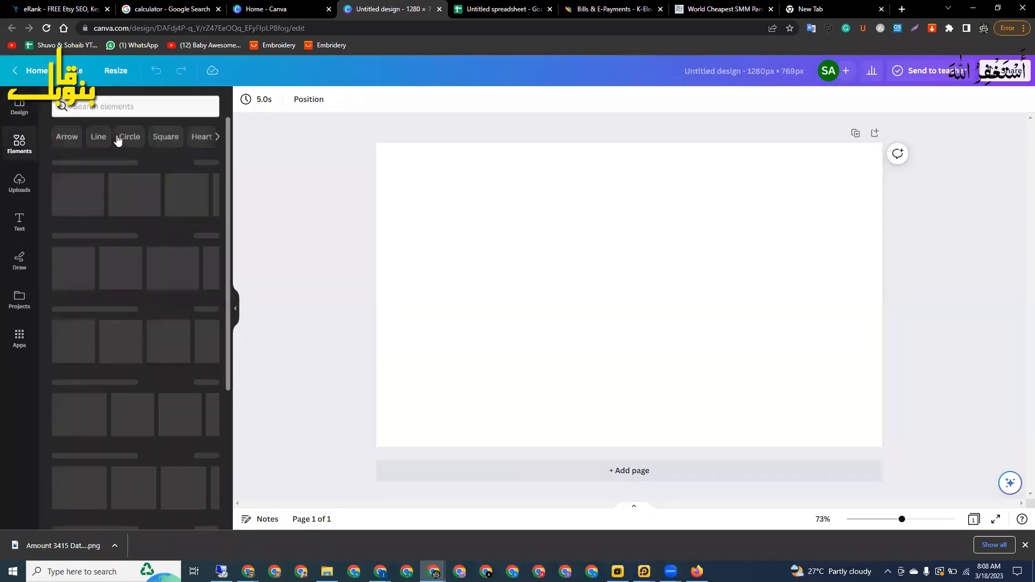
{"action": "scroll", "coordinate": [143, 262], "scroll_direction": "down", "scroll_amount": 5}
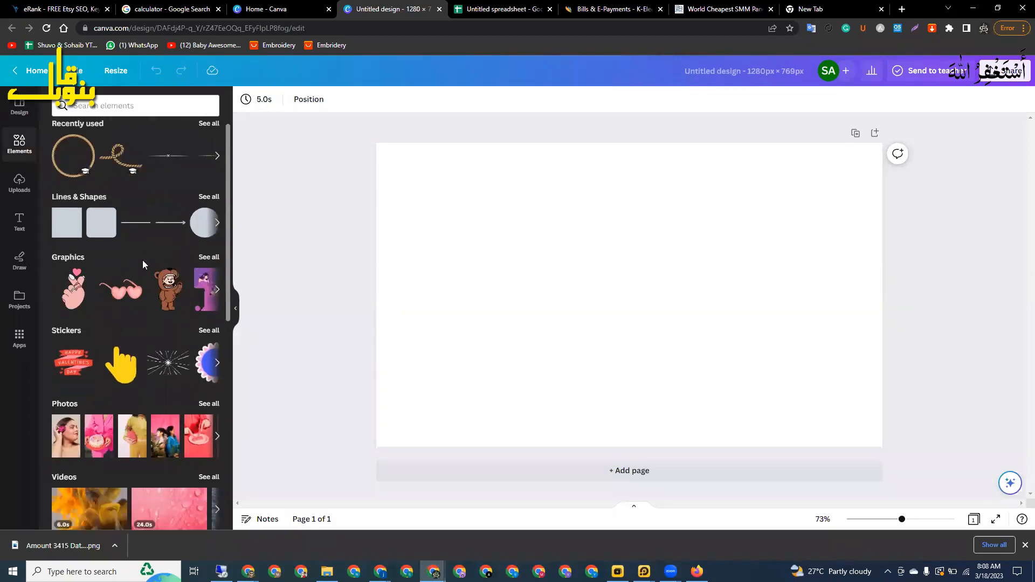
{"action": "scroll", "coordinate": [142, 260], "scroll_direction": "down", "scroll_amount": 3}
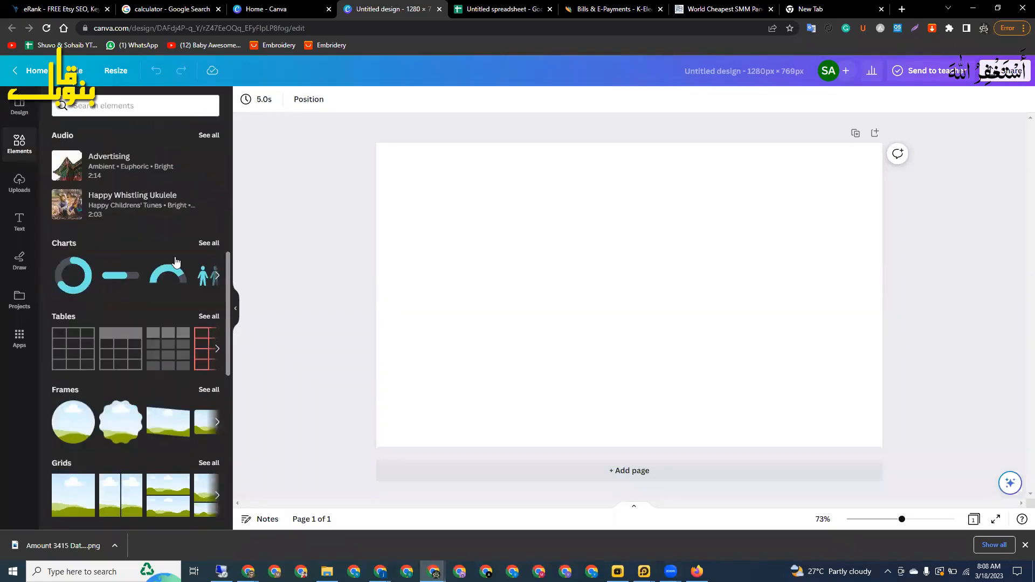
{"action": "scroll", "coordinate": [175, 262], "scroll_direction": "down", "scroll_amount": 2}
{"action": "left_click", "coordinate": [207, 282]}
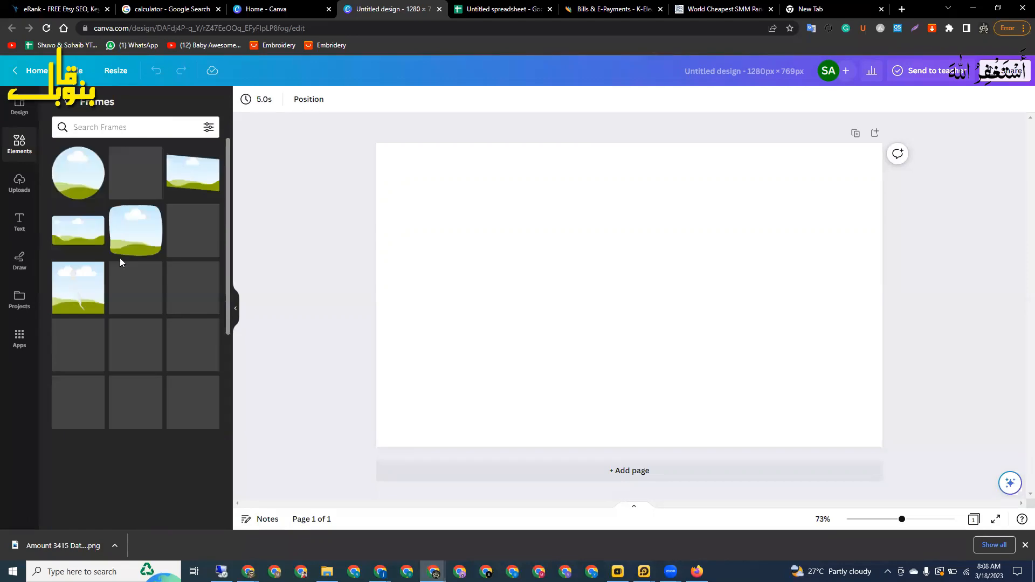
{"action": "scroll", "coordinate": [114, 270], "scroll_direction": "down", "scroll_amount": 1}
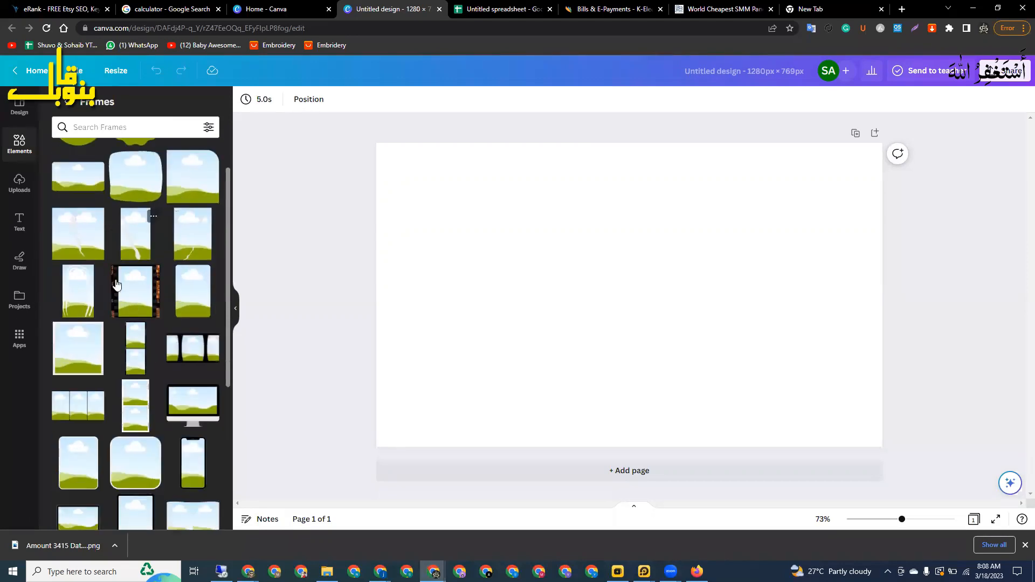
Try out a torn portrait frame and a rounded-corner portrait frame on the page, deleting each one.
{"action": "left_click", "coordinate": [194, 231]}
{"action": "left_click", "coordinate": [662, 351]}
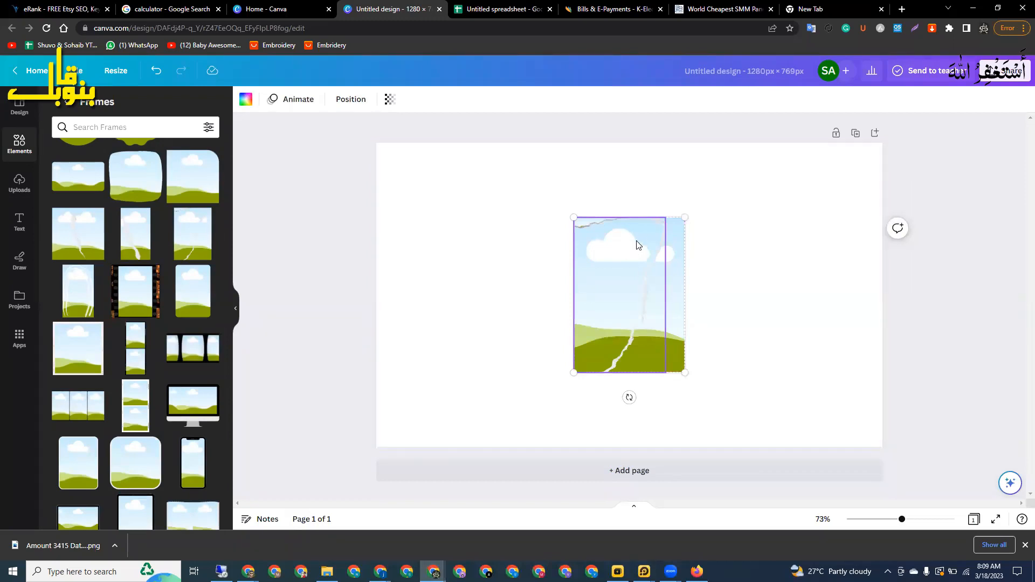
{"action": "left_click", "coordinate": [674, 252]}
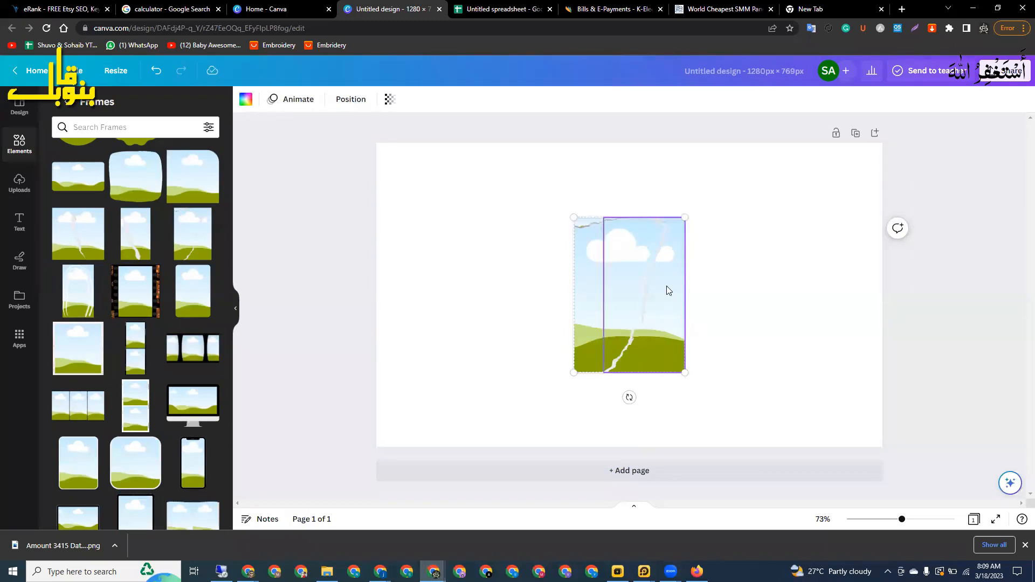
{"action": "left_click_drag", "start_coordinate": [818, 291], "coordinate": [614, 305]}
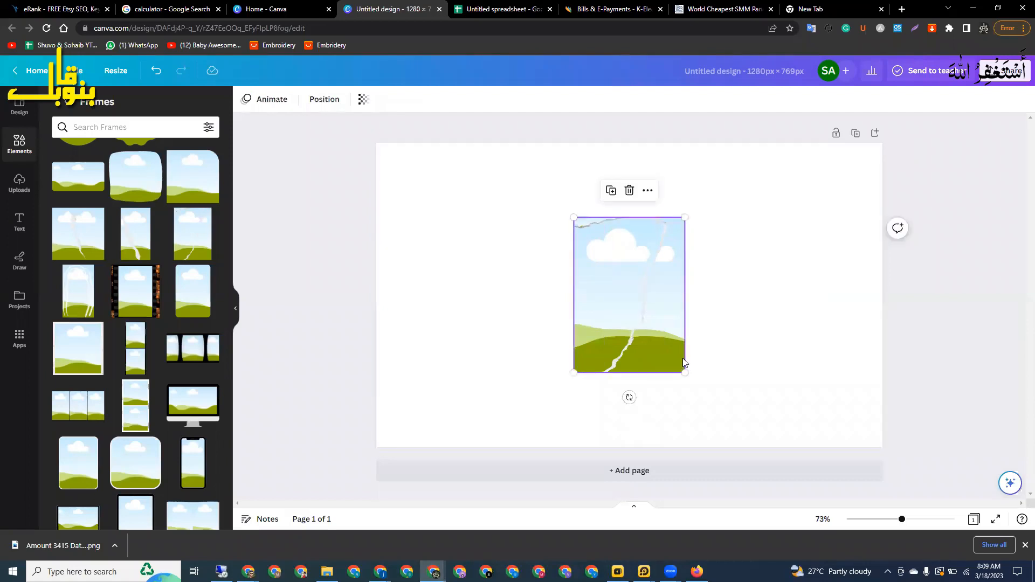
{"action": "key", "text": "Delete"}
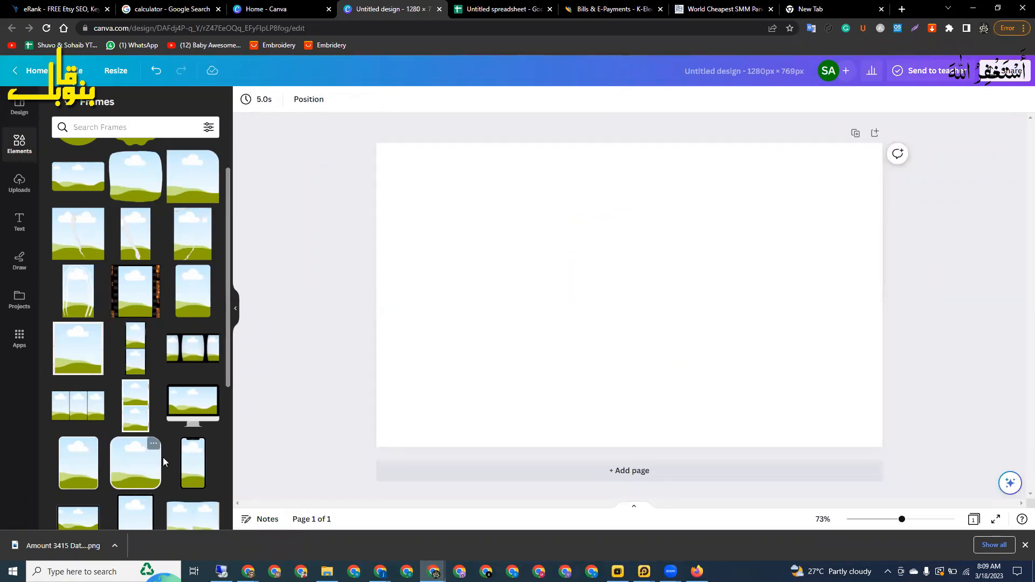
{"action": "scroll", "coordinate": [157, 456], "scroll_direction": "down", "scroll_amount": 1}
{"action": "left_click", "coordinate": [84, 415]}
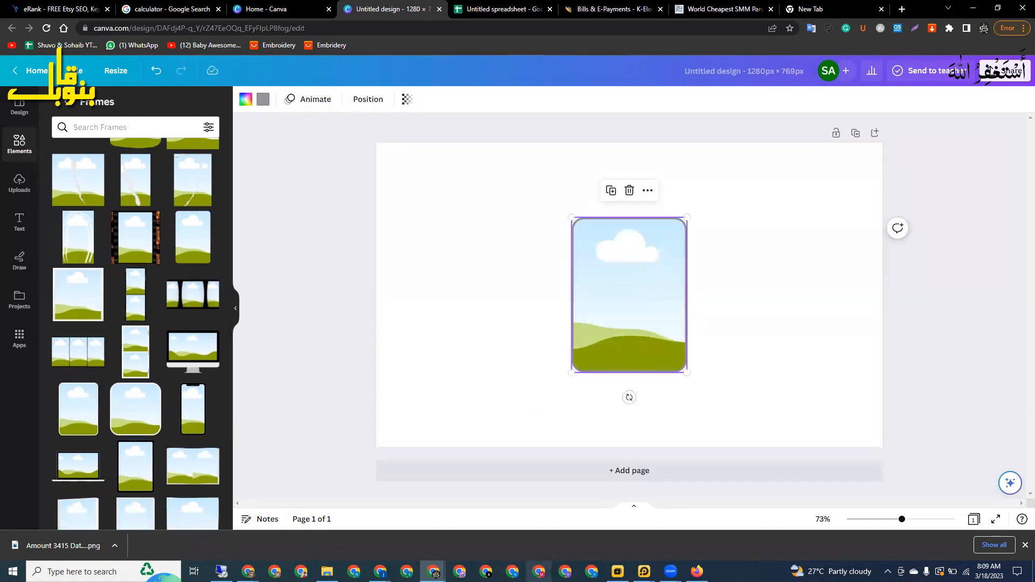
{"action": "key", "text": "Delete"}
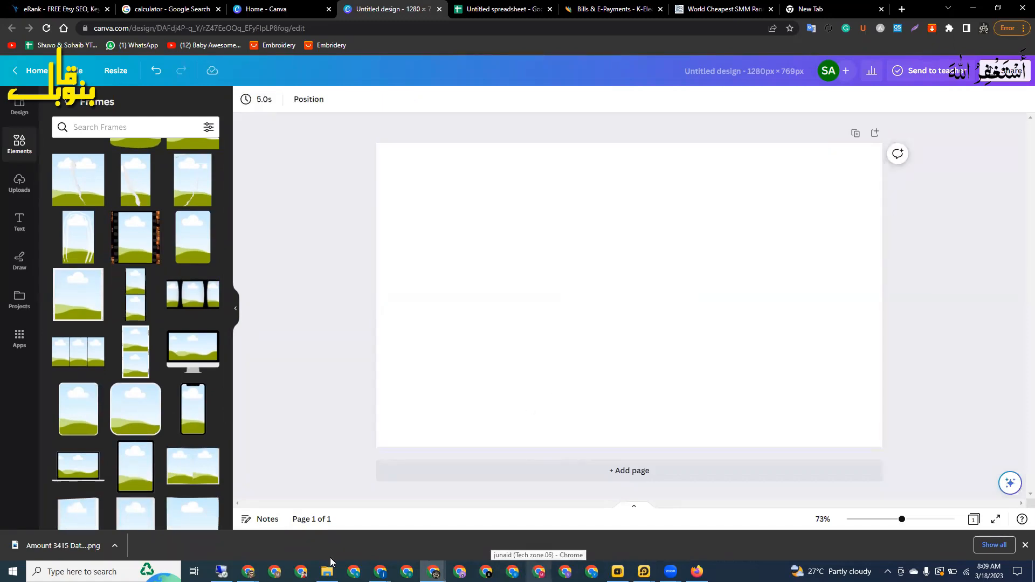
Add three square frames with a rounded upper-right corner and arrange them side by side across the middle of the page.
{"action": "scroll", "coordinate": [171, 287], "scroll_direction": "up", "scroll_amount": 2}
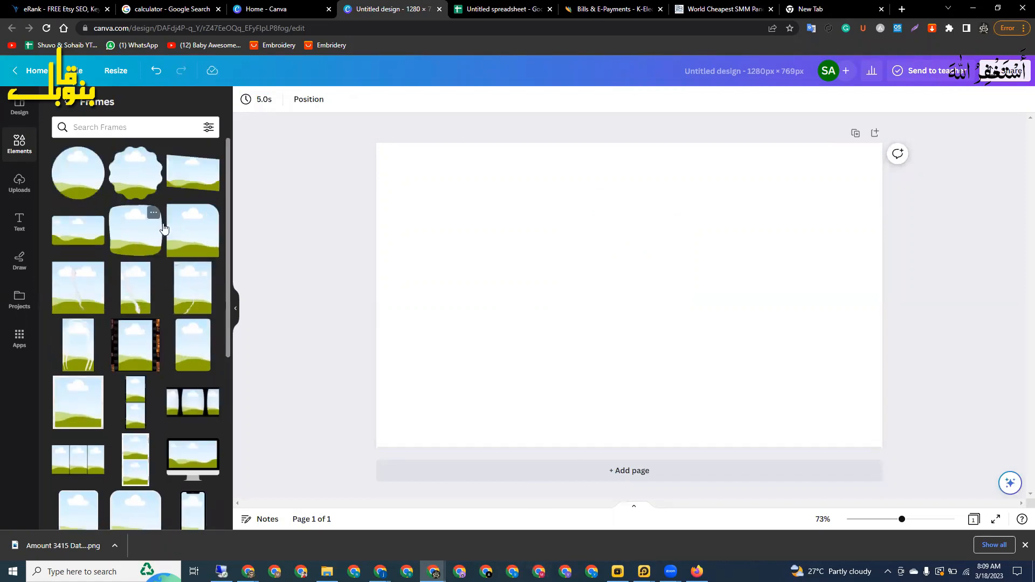
{"action": "left_click", "coordinate": [193, 237]}
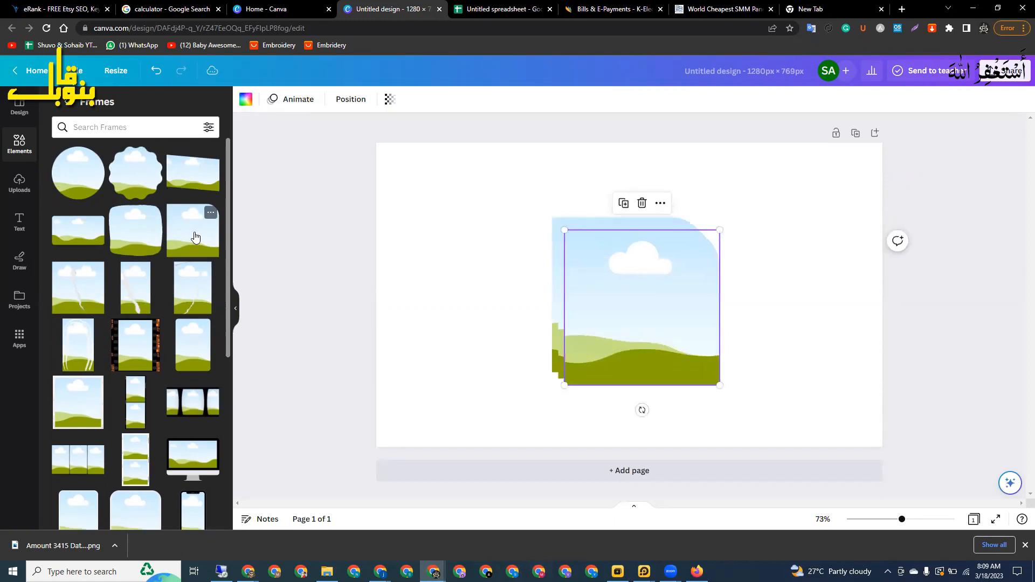
{"action": "left_click", "coordinate": [273, 250]}
{"action": "left_click_drag", "start_coordinate": [567, 314], "coordinate": [730, 304]}
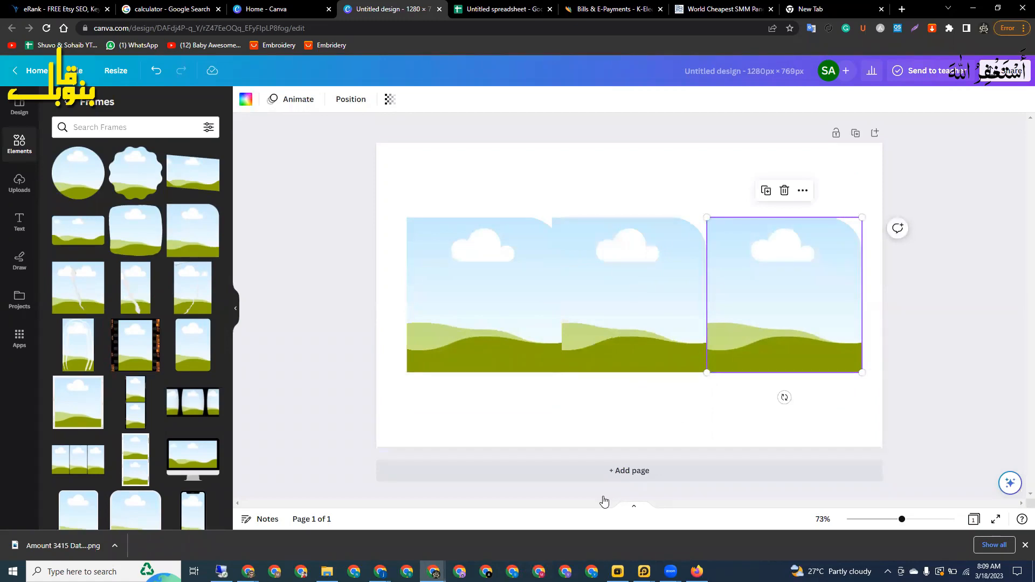
Search the elements library for "flyers" and show only the photo results.
{"action": "left_click", "coordinate": [21, 148]}
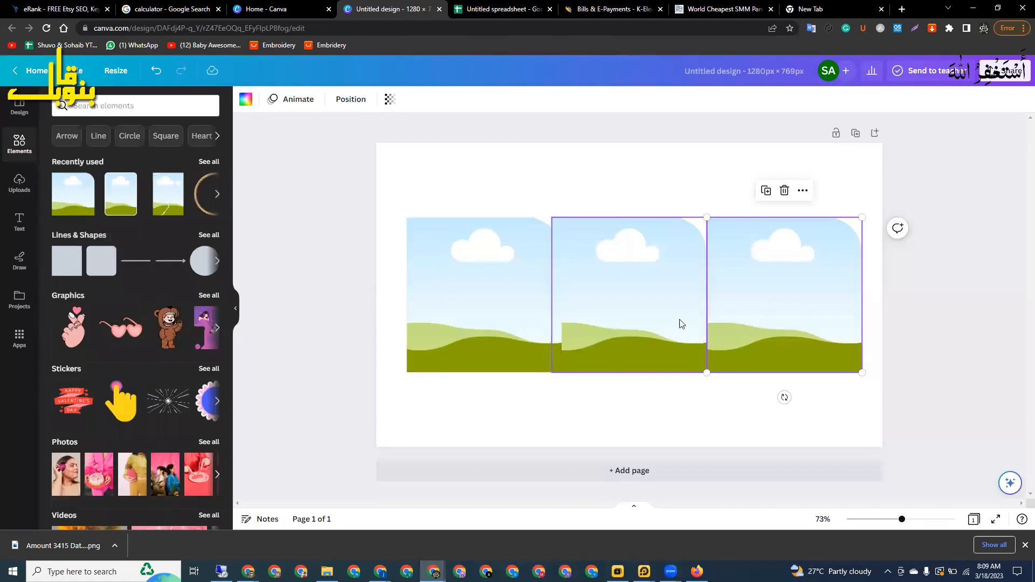
{"action": "left_click", "coordinate": [114, 105]}
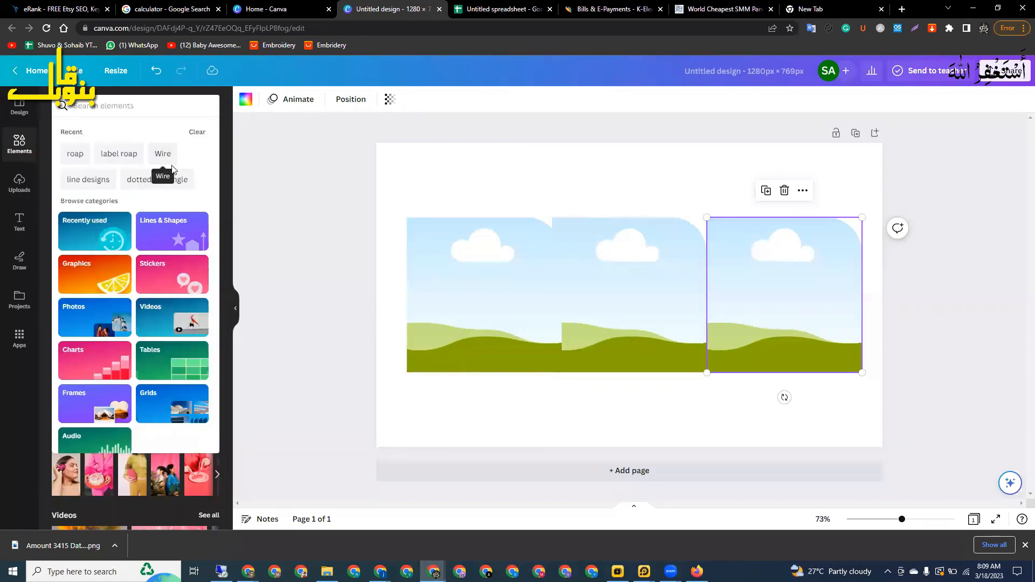
{"action": "left_click", "coordinate": [146, 111]}
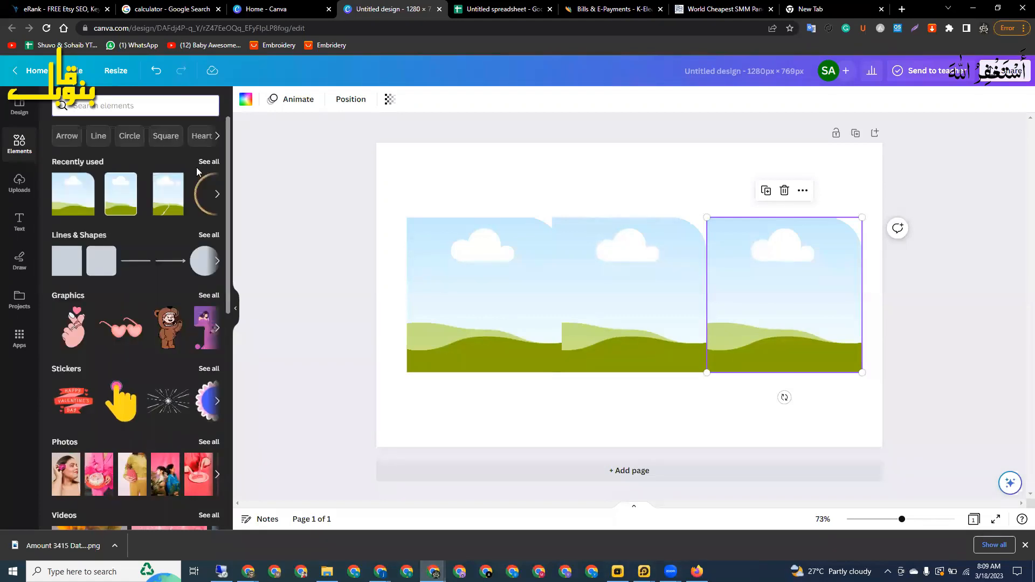
{"action": "type", "text": "fl"}
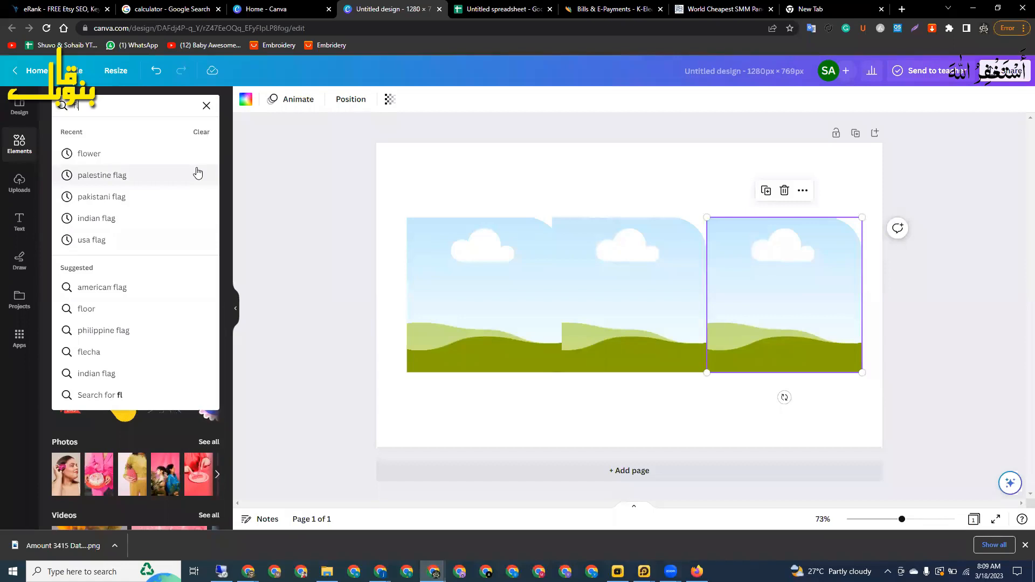
{"action": "type", "text": "yers"}
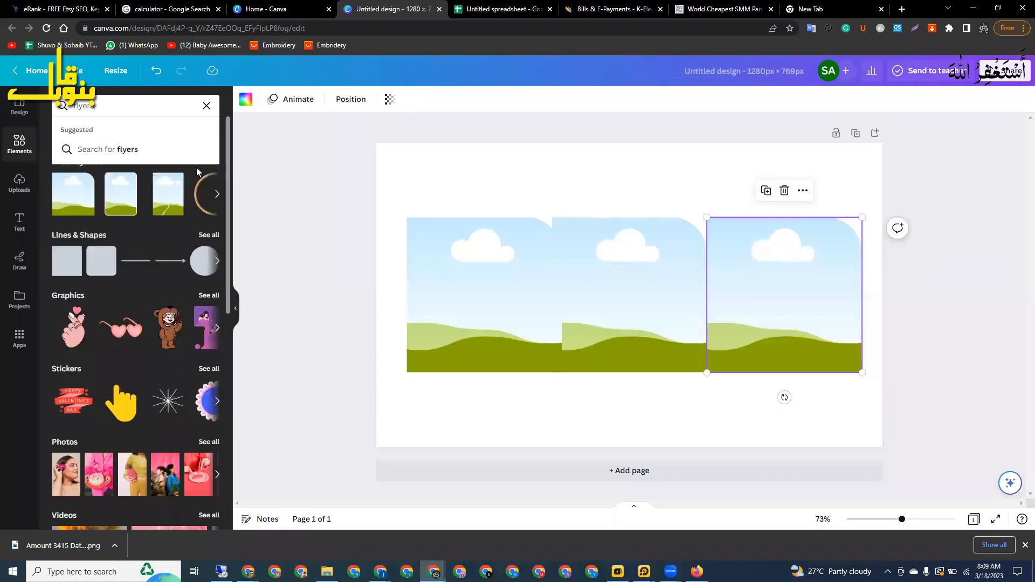
{"action": "key", "text": "Return"}
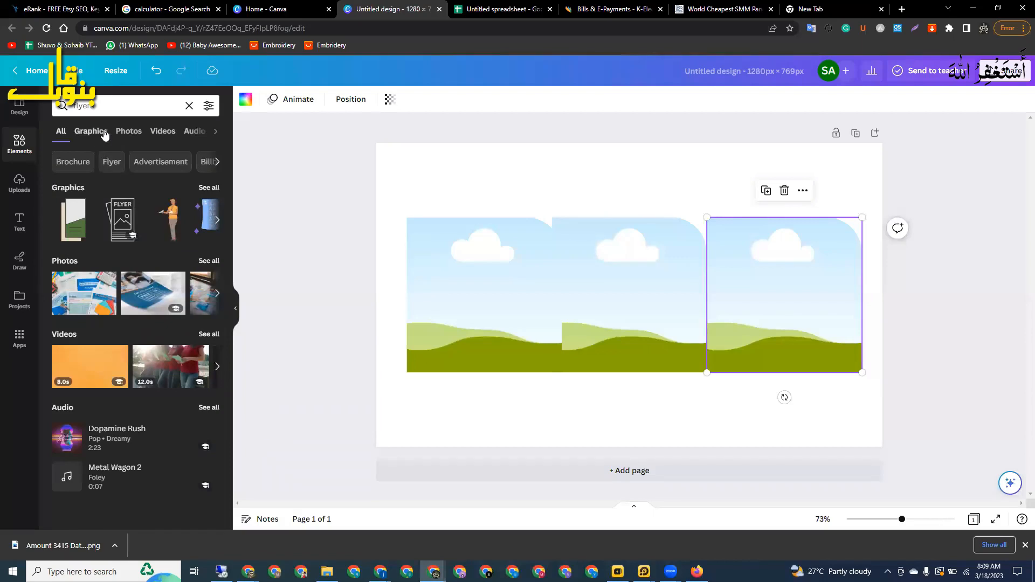
{"action": "left_click", "coordinate": [124, 133]}
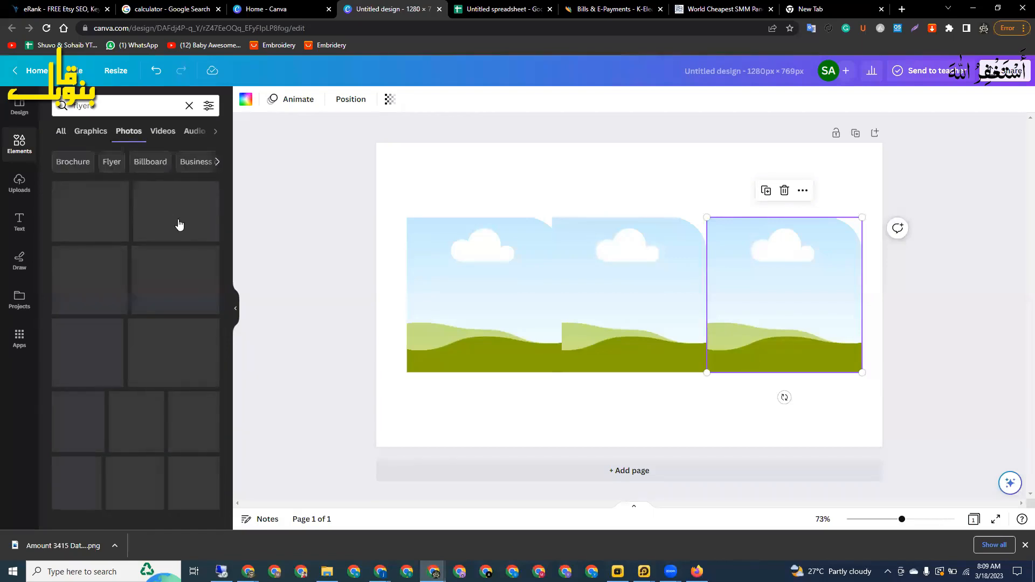
Fill the left frame with the white flyer photo that has red tilted squares.
{"action": "scroll", "coordinate": [178, 324], "scroll_direction": "down", "scroll_amount": 1}
{"action": "scroll", "coordinate": [135, 291], "scroll_direction": "down", "scroll_amount": 10}
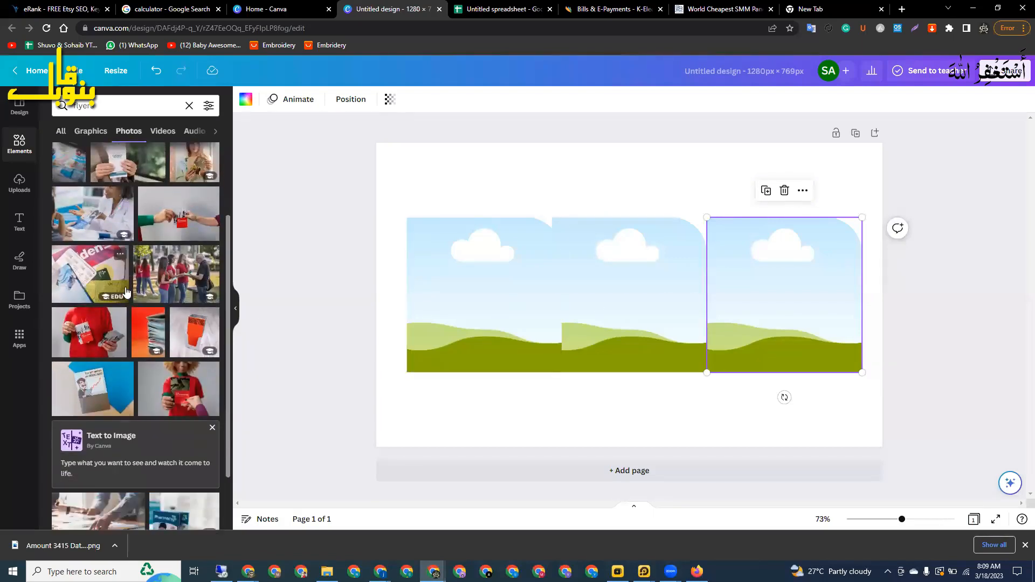
{"action": "scroll", "coordinate": [133, 291], "scroll_direction": "down", "scroll_amount": 3}
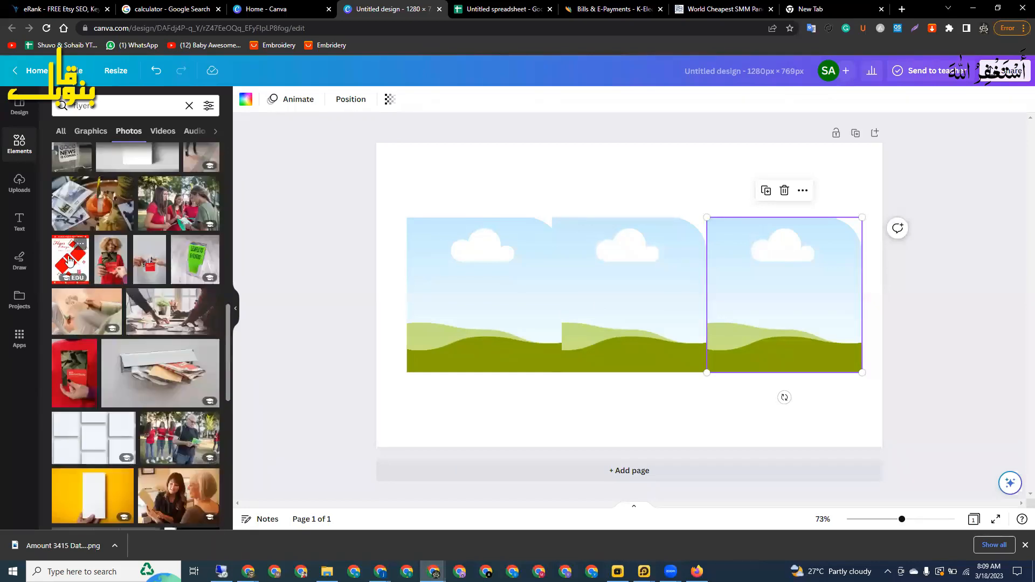
{"action": "left_click_drag", "start_coordinate": [70, 256], "coordinate": [441, 284]}
Fill the middle frame with the blue flyer photo that has a metallic zigzag pattern.
{"action": "scroll", "coordinate": [158, 324], "scroll_direction": "down", "scroll_amount": 3}
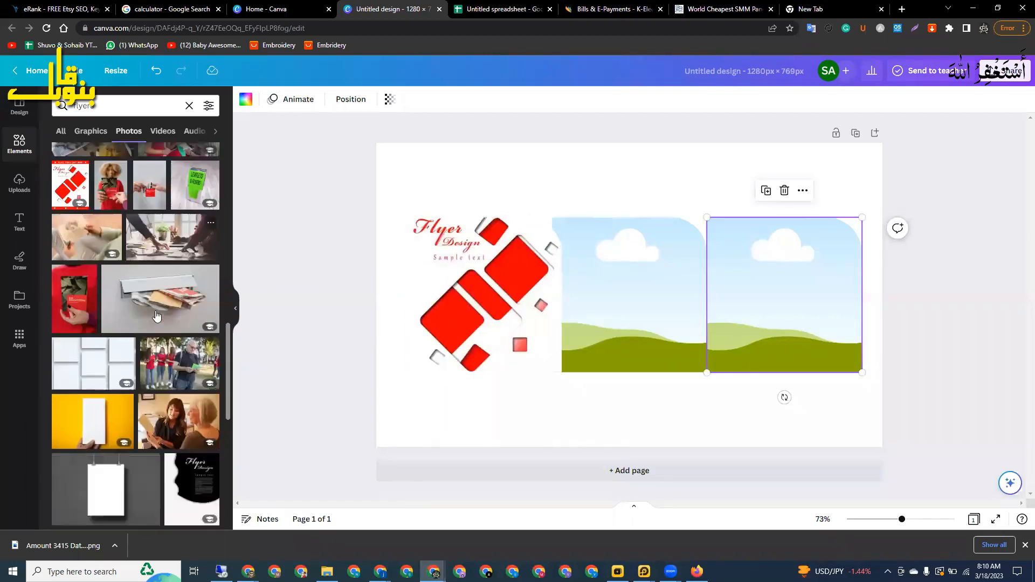
{"action": "scroll", "coordinate": [158, 324], "scroll_direction": "down", "scroll_amount": 5}
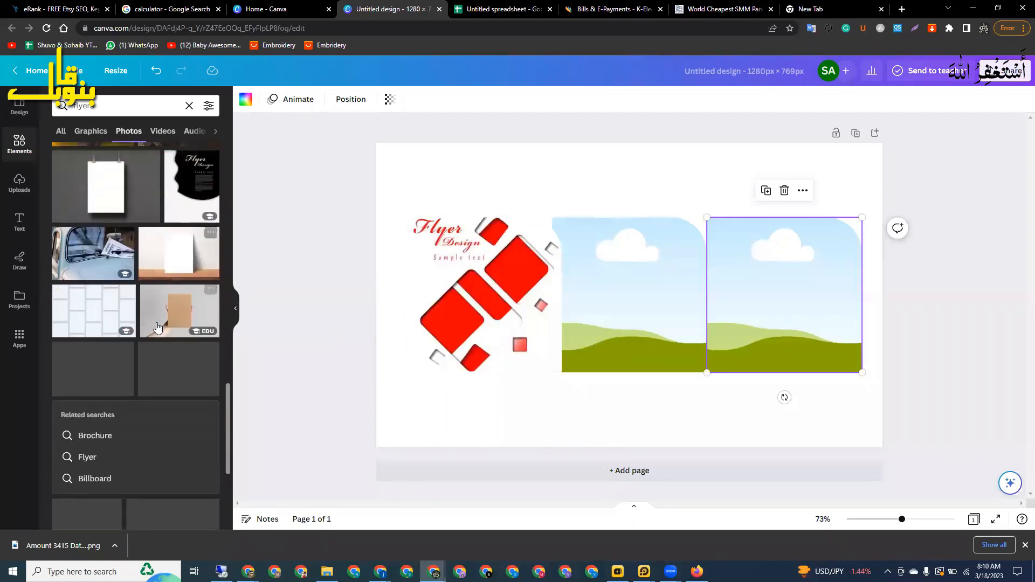
{"action": "scroll", "coordinate": [157, 328], "scroll_direction": "down", "scroll_amount": 2}
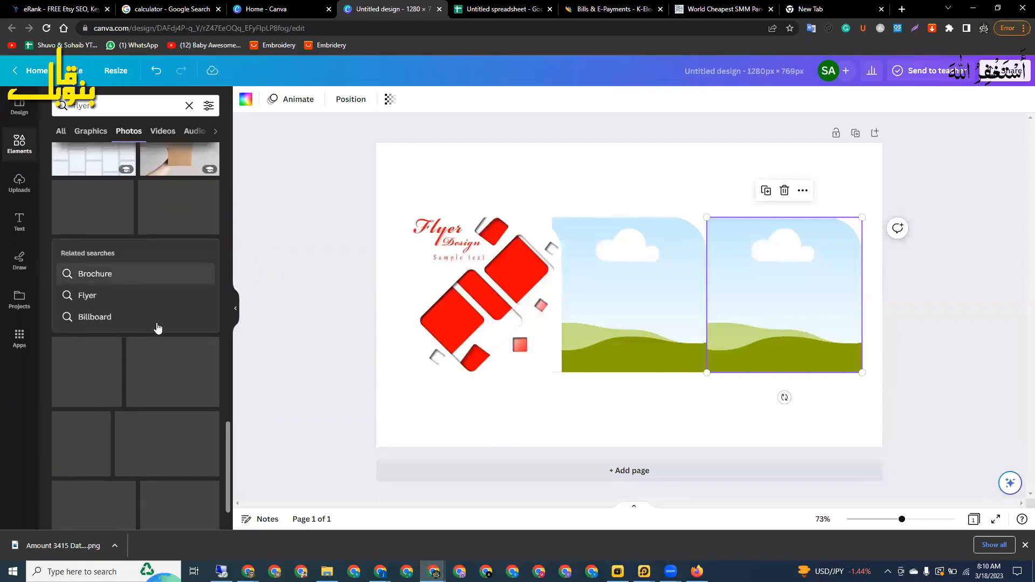
{"action": "scroll", "coordinate": [156, 340], "scroll_direction": "down", "scroll_amount": 4}
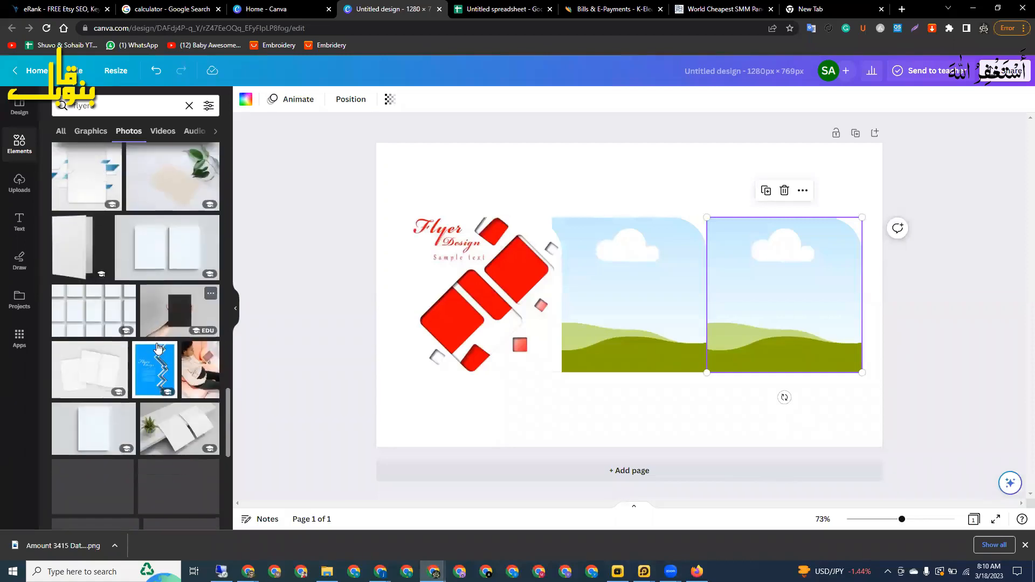
{"action": "scroll", "coordinate": [158, 348], "scroll_direction": "down", "scroll_amount": 1}
{"action": "left_click_drag", "start_coordinate": [161, 291], "coordinate": [578, 262]}
{"action": "left_click_drag", "start_coordinate": [461, 316], "coordinate": [626, 294]}
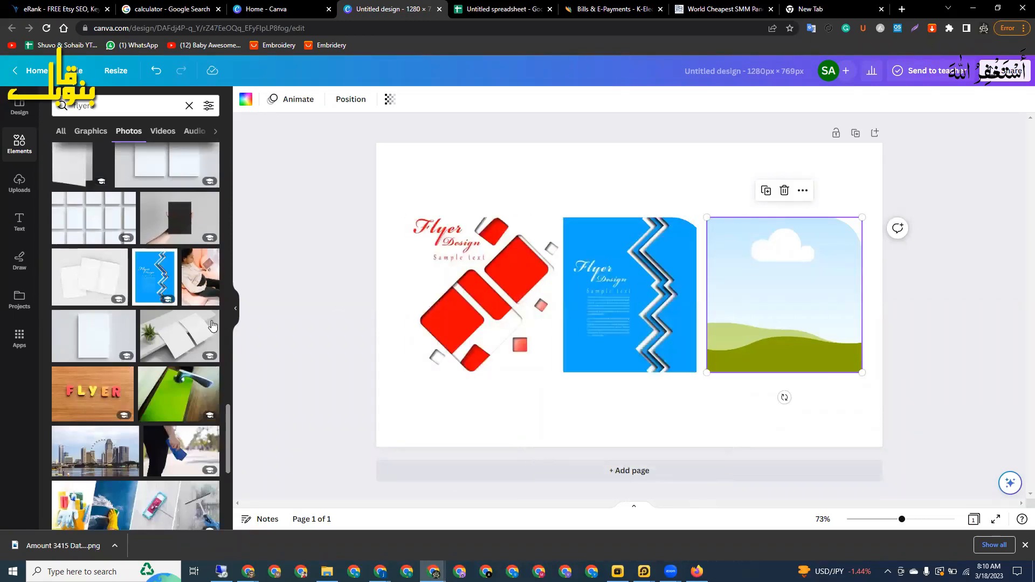
Fill the right frame with the black flyer photo that has a jagged white centre.
{"action": "scroll", "coordinate": [113, 280], "scroll_direction": "down", "scroll_amount": 2}
{"action": "scroll", "coordinate": [112, 280], "scroll_direction": "down", "scroll_amount": 5}
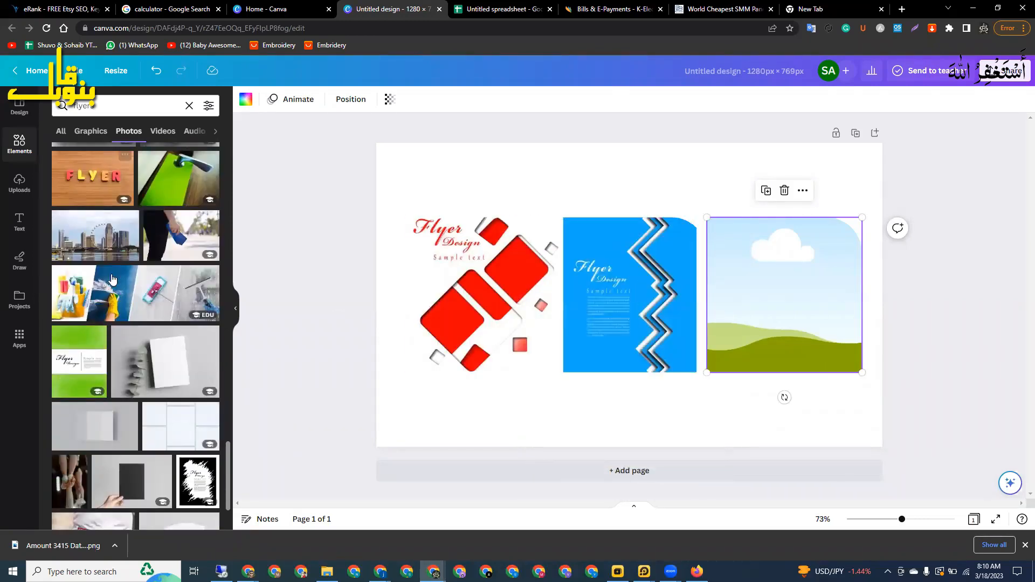
{"action": "left_click_drag", "start_coordinate": [197, 341], "coordinate": [749, 291]}
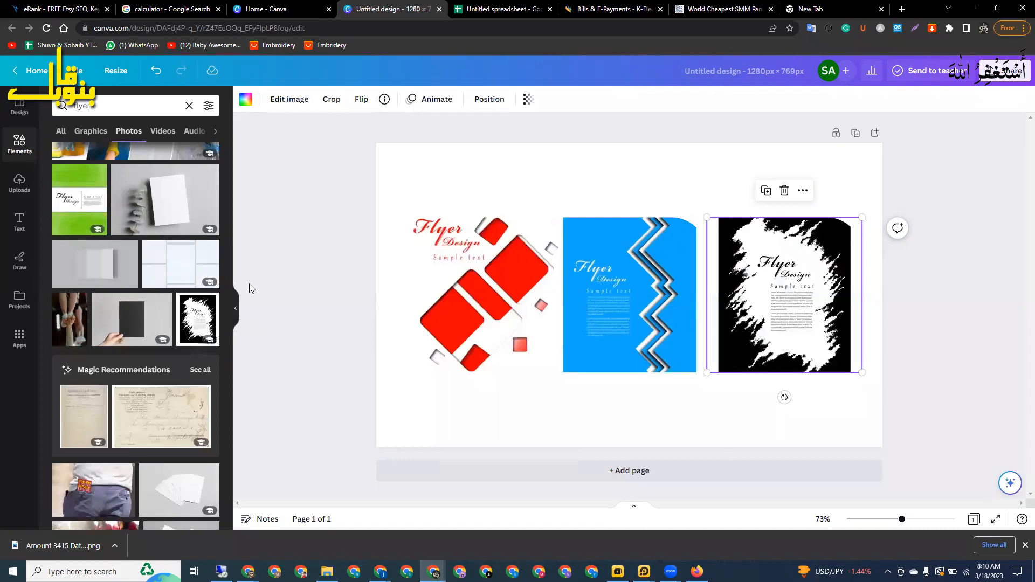
Apply the Glow shadow effect to the black flyer in the right frame.
{"action": "left_click", "coordinate": [236, 308]}
{"action": "left_click", "coordinate": [101, 100]}
{"action": "scroll", "coordinate": [109, 321], "scroll_direction": "down", "scroll_amount": 6}
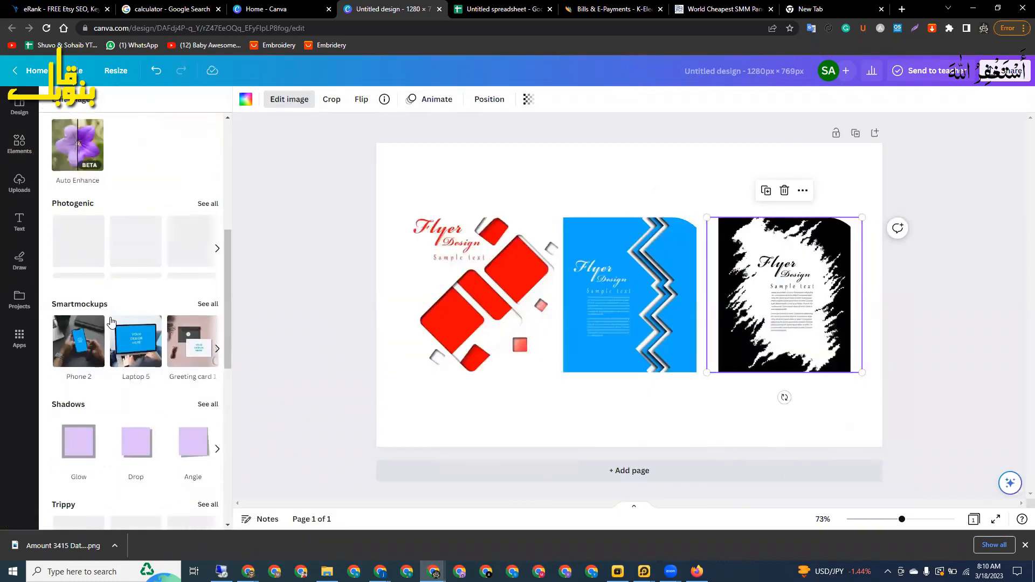
{"action": "scroll", "coordinate": [105, 356], "scroll_direction": "down", "scroll_amount": 1}
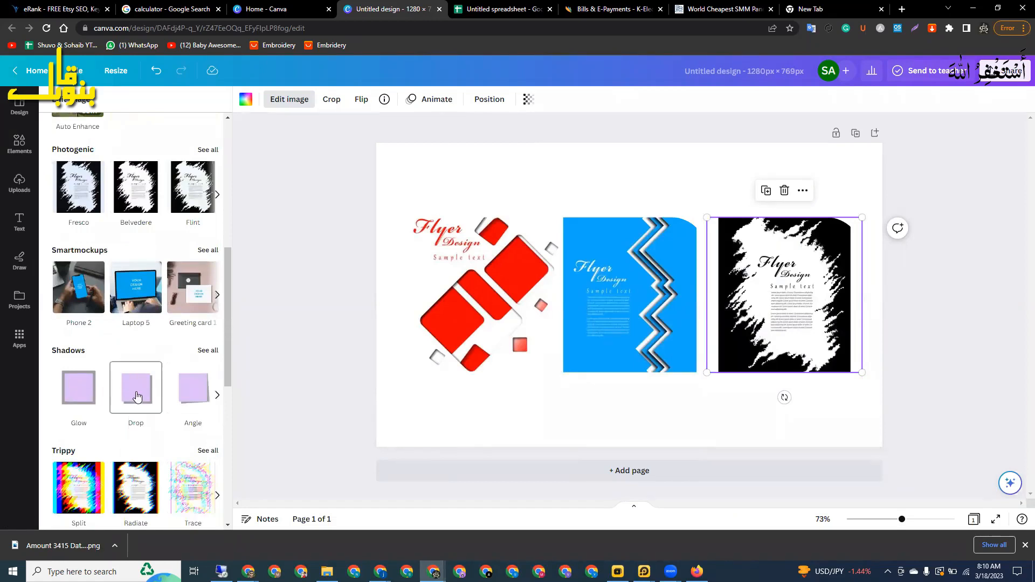
{"action": "left_click", "coordinate": [79, 387]}
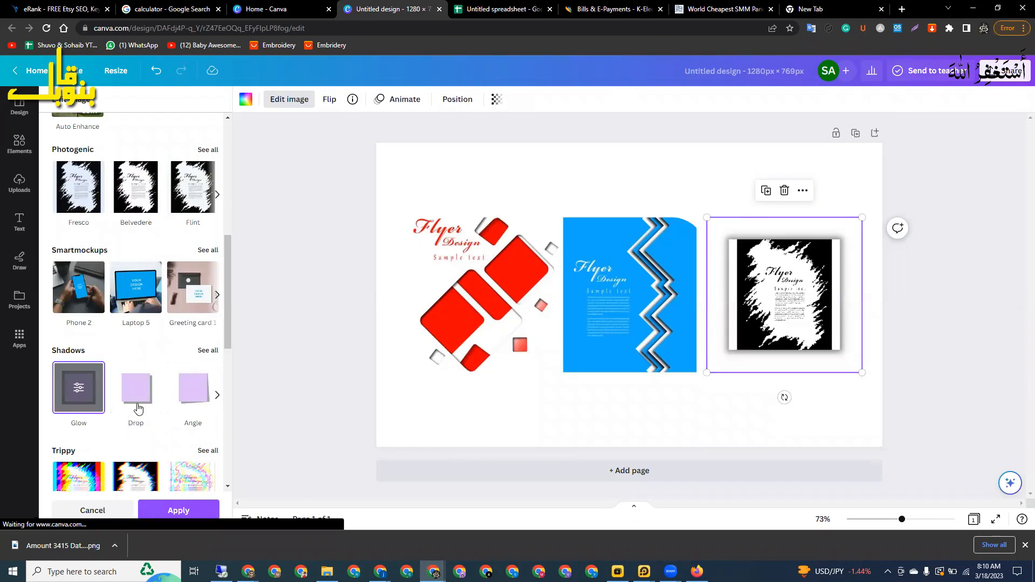
Apply the same Glow shadow effect to the red flyer and the blue flyer.
{"action": "left_click", "coordinate": [613, 363]}
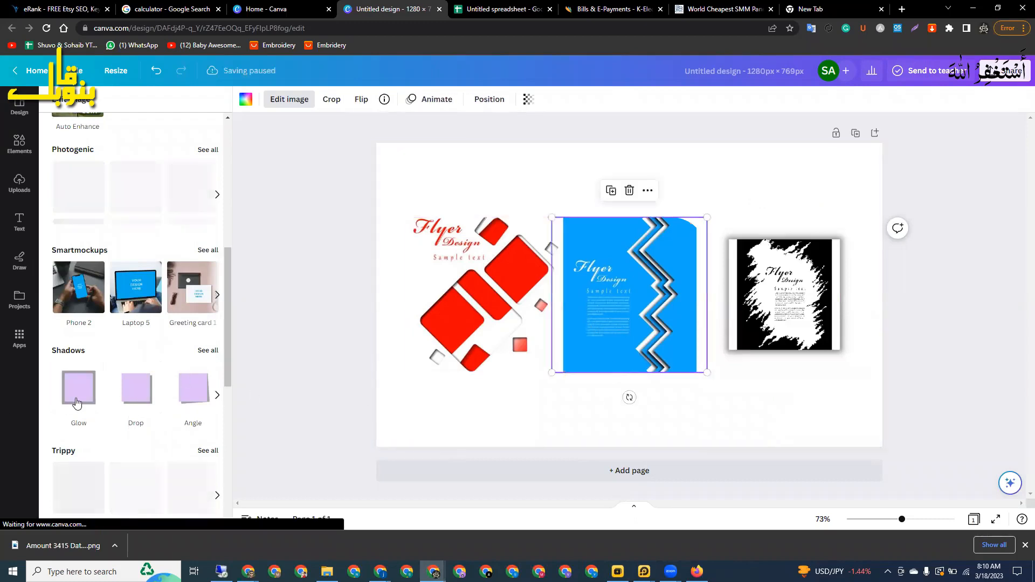
{"action": "left_click", "coordinate": [451, 306]}
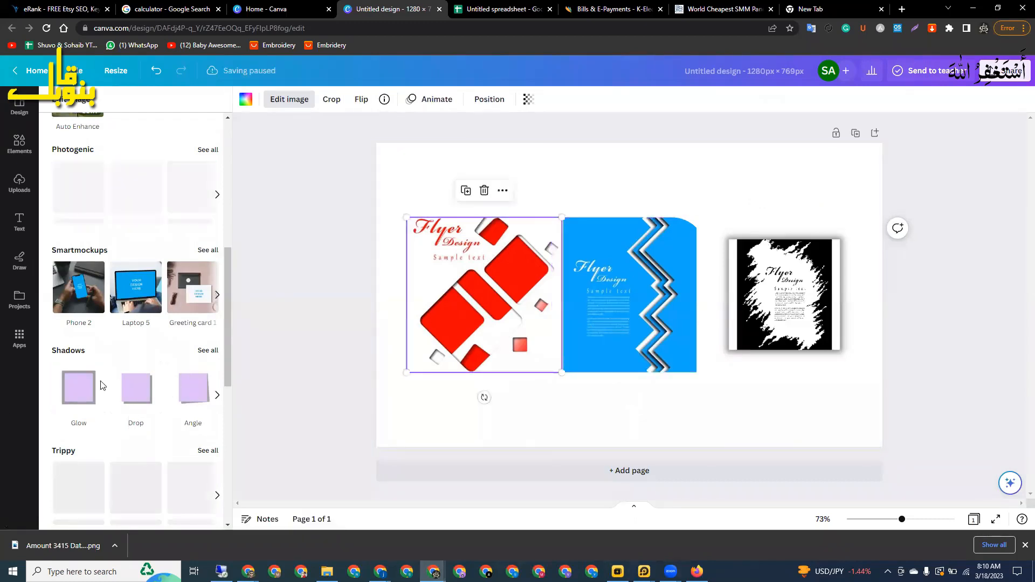
{"action": "left_click", "coordinate": [68, 397]}
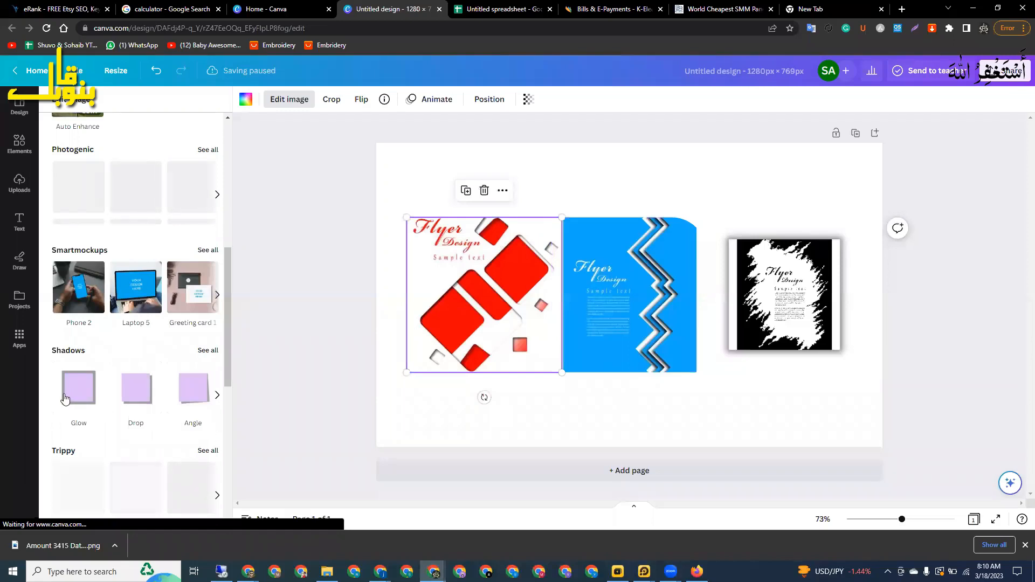
{"action": "left_click", "coordinate": [588, 325]}
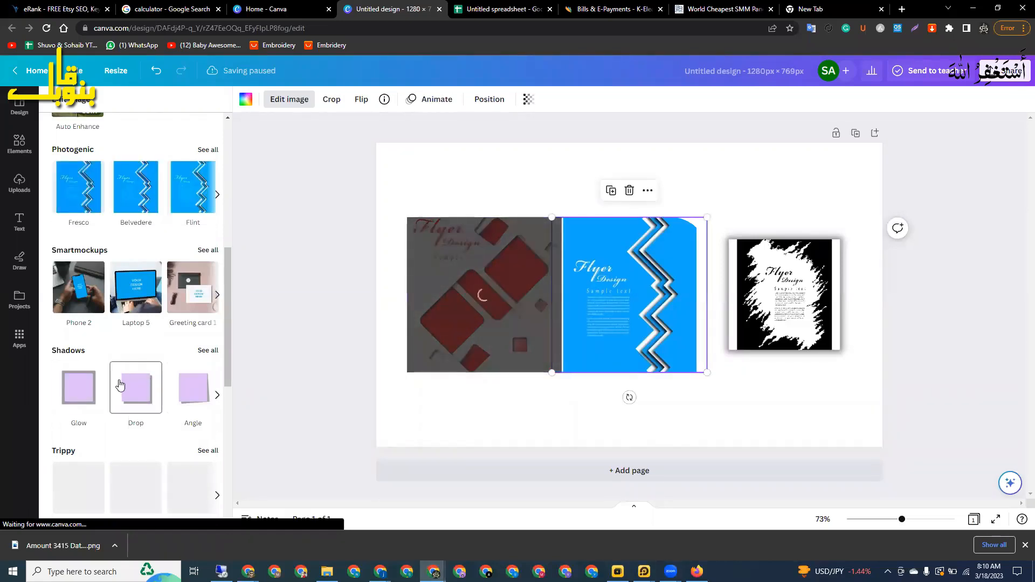
{"action": "left_click", "coordinate": [80, 393]}
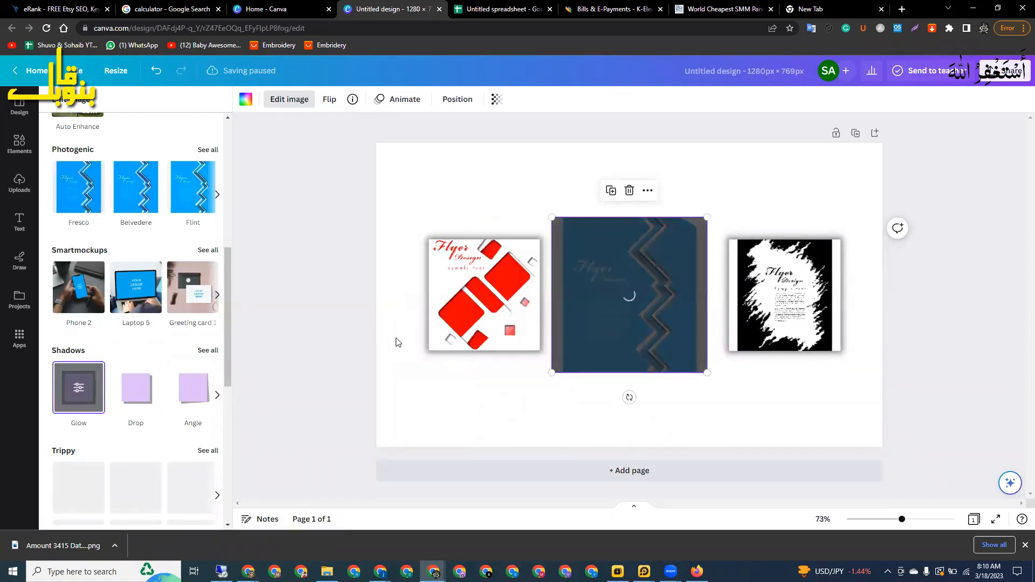
Enlarge the red flyer slightly and move it toward the page's left edge.
{"action": "left_click", "coordinate": [511, 358]}
{"action": "left_click_drag", "start_coordinate": [561, 372], "coordinate": [576, 423]}
{"action": "left_click_drag", "start_coordinate": [503, 344], "coordinate": [468, 339]}
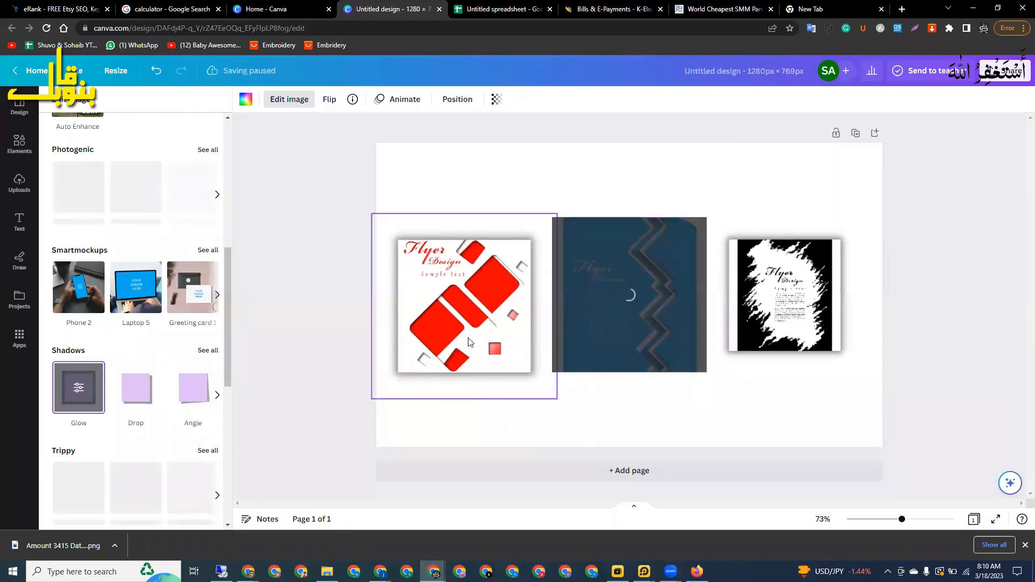
{"action": "left_click", "coordinate": [581, 410]}
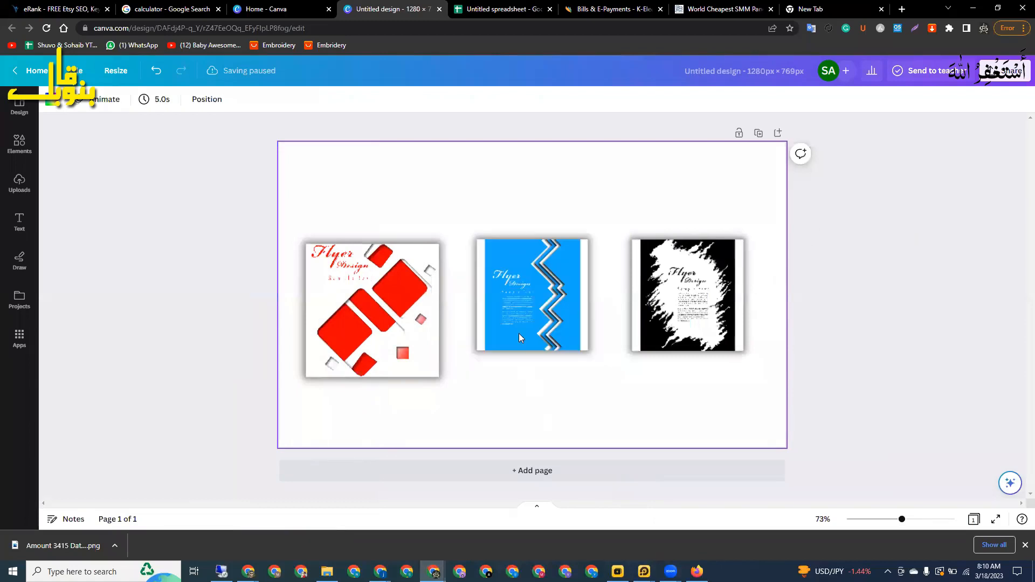
Enlarge the blue flyer to match the red one and shift its image upward inside the frame.
{"action": "left_click_drag", "start_coordinate": [519, 337], "coordinate": [513, 368]}
{"action": "left_click_drag", "start_coordinate": [605, 249], "coordinate": [635, 217]}
{"action": "double_click", "coordinate": [523, 277]}
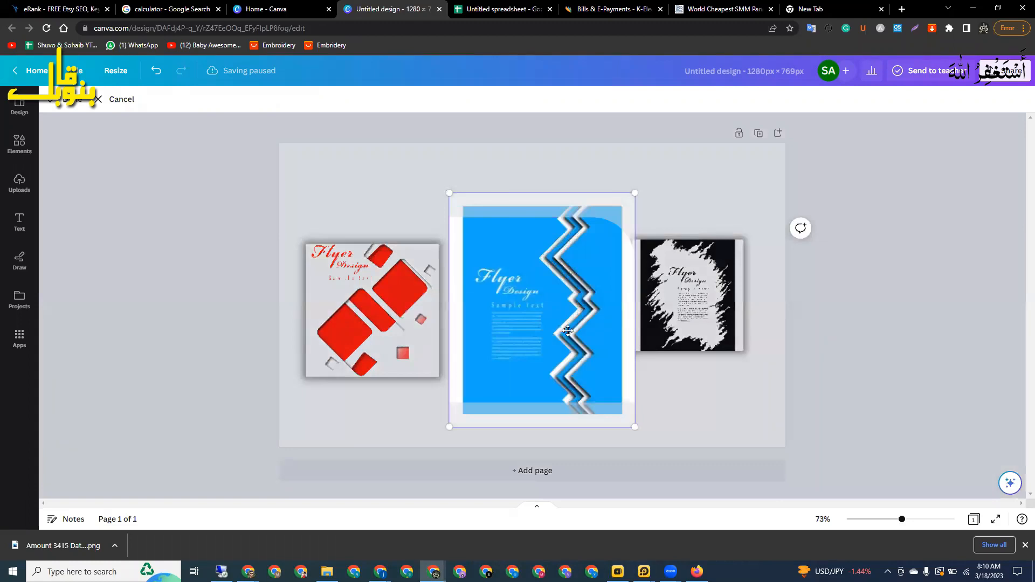
{"action": "left_click_drag", "start_coordinate": [551, 338], "coordinate": [550, 320]}
{"action": "left_click", "coordinate": [688, 411]}
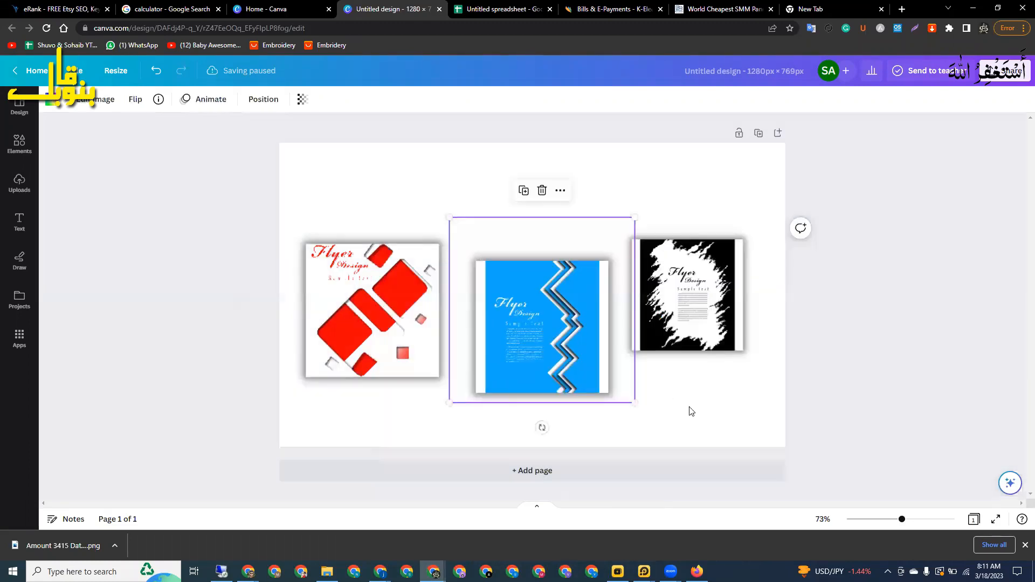
{"action": "left_click", "coordinate": [688, 411]}
Check how the blue and black flyer images are cropped inside their frames.
{"action": "left_click", "coordinate": [538, 307]}
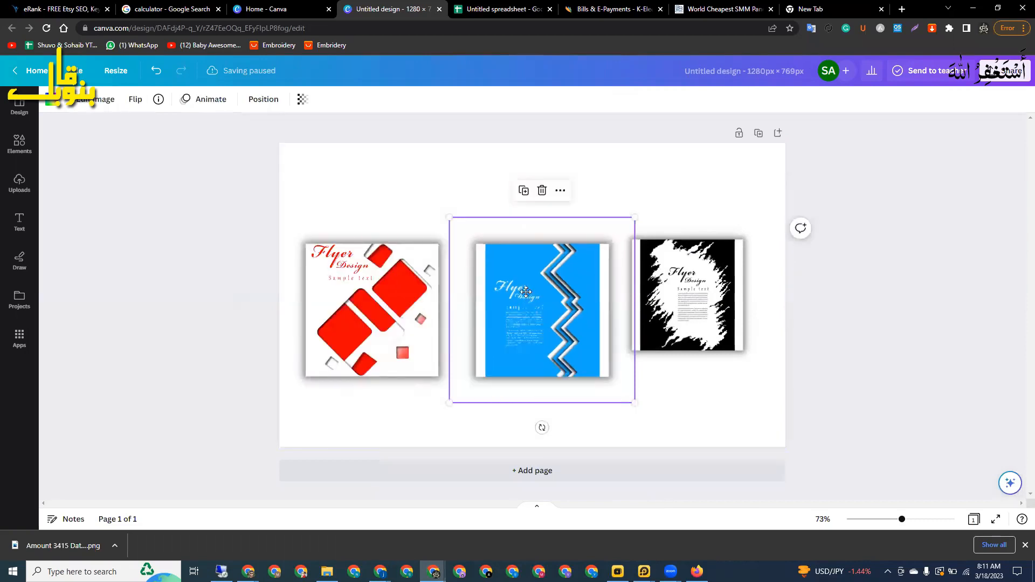
{"action": "double_click", "coordinate": [528, 322]}
{"action": "double_click", "coordinate": [528, 297]}
{"action": "left_click", "coordinate": [647, 370]}
{"action": "left_click", "coordinate": [546, 310]}
{"action": "double_click", "coordinate": [534, 299]}
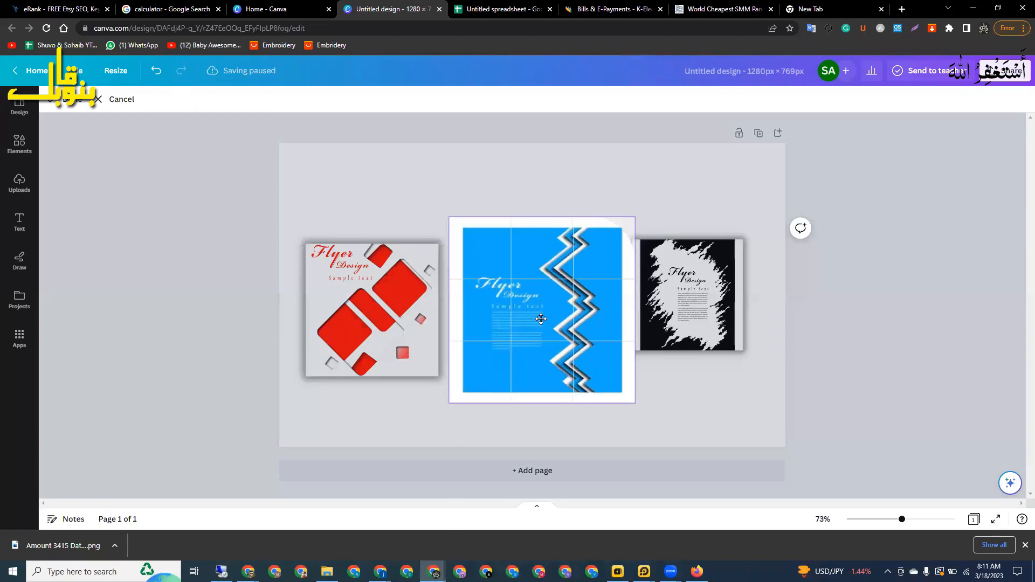
{"action": "left_click", "coordinate": [669, 400]}
{"action": "double_click", "coordinate": [667, 307]}
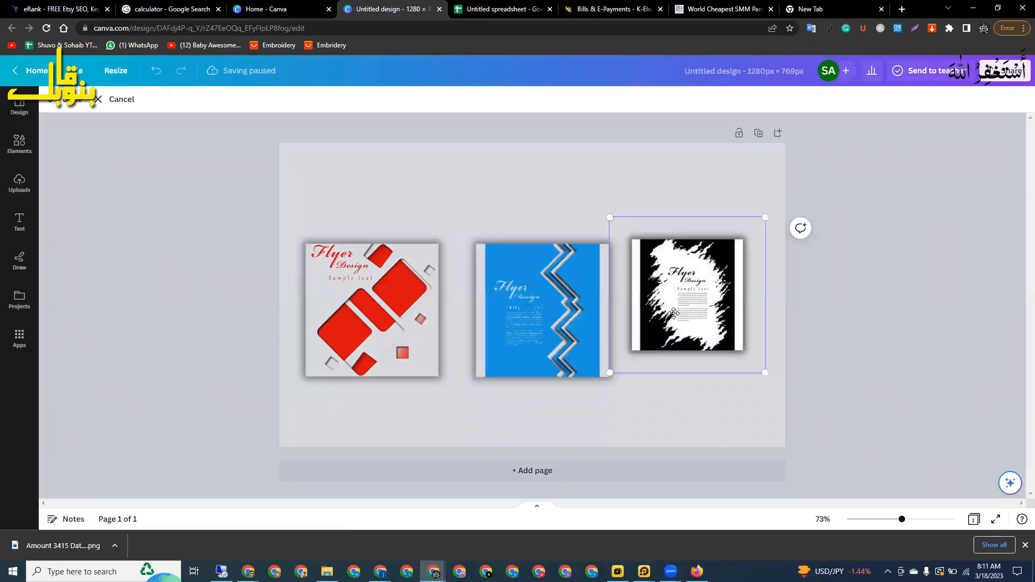
{"action": "left_click", "coordinate": [606, 394]}
Enlarge the red flyer to about 539 × 539 px and scale up the blue flyer to a similar size beside it.
{"action": "left_click", "coordinate": [455, 237]}
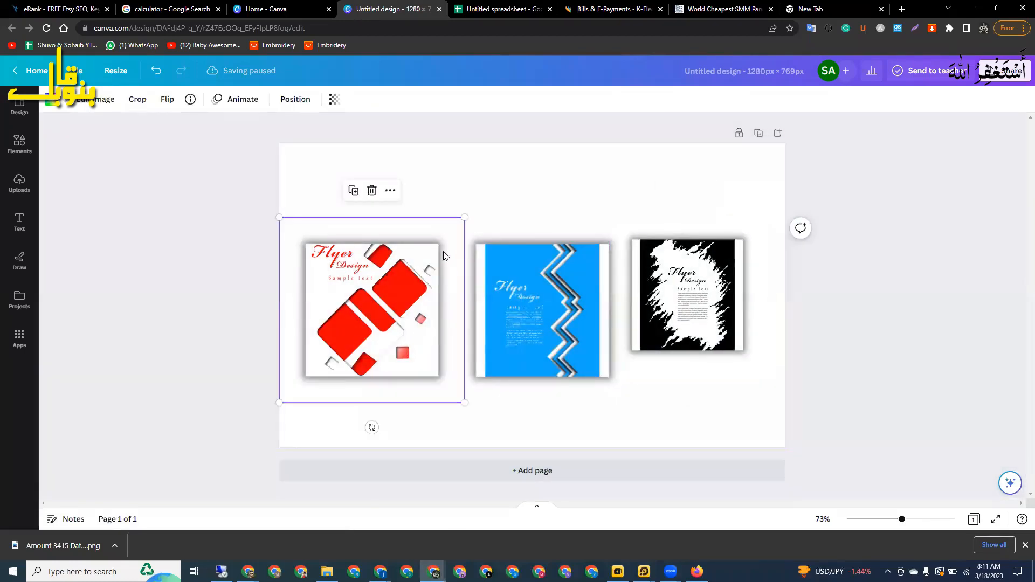
{"action": "left_click_drag", "start_coordinate": [465, 223], "coordinate": [492, 196]}
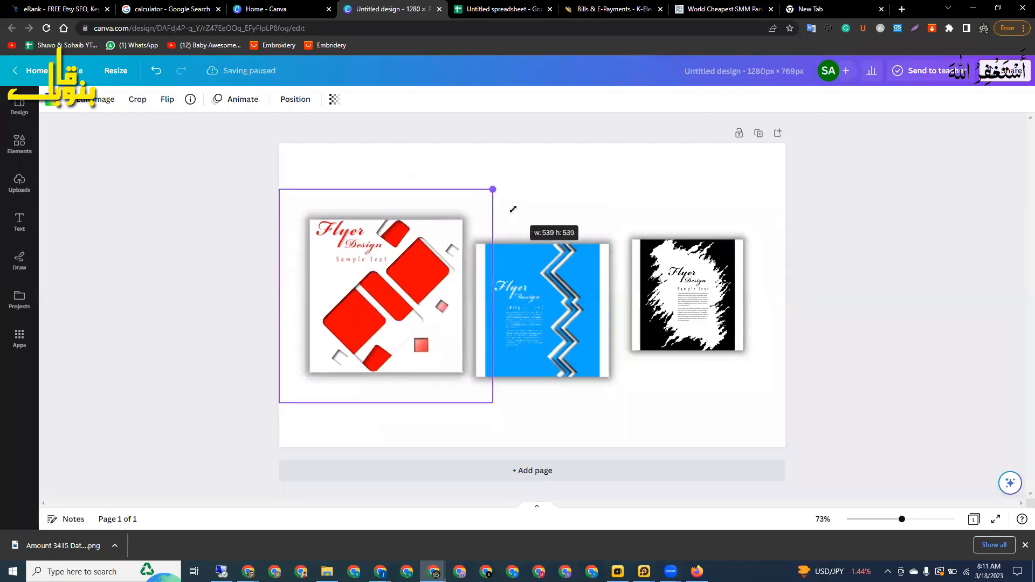
{"action": "left_click", "coordinate": [524, 278]}
{"action": "left_click_drag", "start_coordinate": [638, 216], "coordinate": [663, 189]}
{"action": "left_click_drag", "start_coordinate": [650, 288], "coordinate": [641, 292]}
Enlarge the black flyer to nearly the size of the others and line it up level beside the blue one.
{"action": "left_click", "coordinate": [640, 292]}
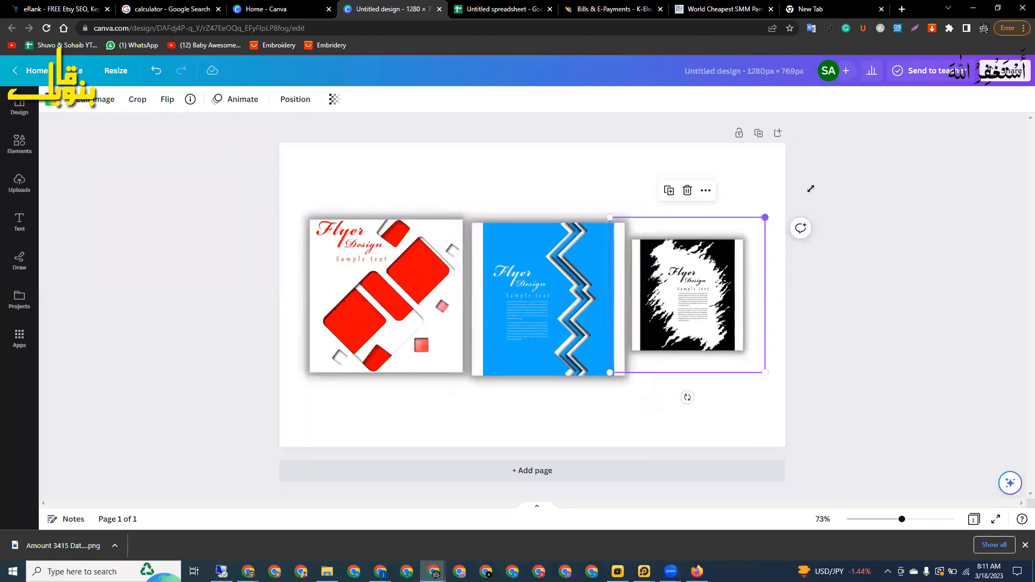
{"action": "left_click_drag", "start_coordinate": [811, 188], "coordinate": [816, 164]}
{"action": "left_click_drag", "start_coordinate": [745, 243], "coordinate": [737, 272]}
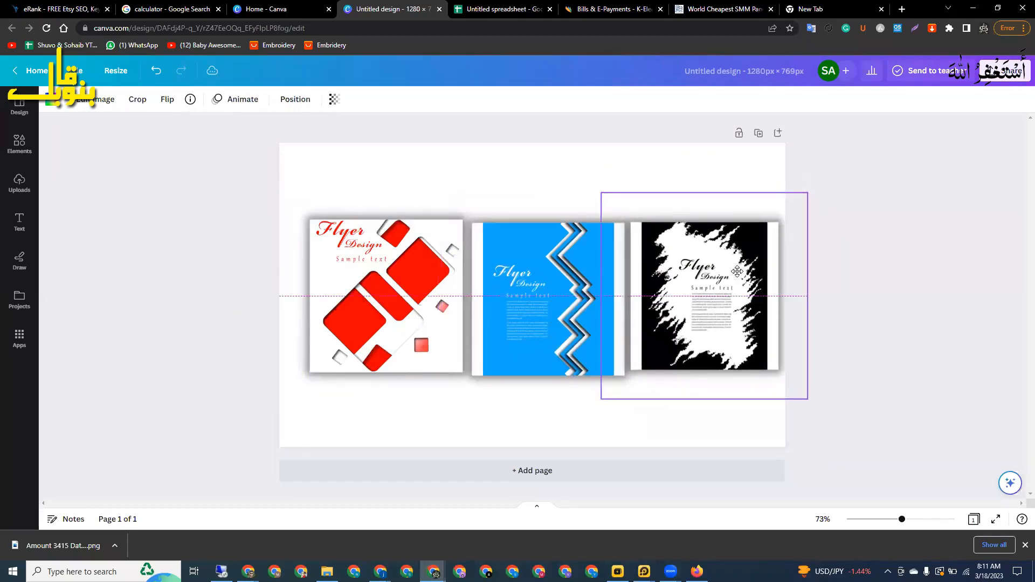
Spread the red, blue and black flyers apart in a level row across the page.
{"action": "left_click_drag", "start_coordinate": [363, 301], "coordinate": [347, 303]}
{"action": "left_click_drag", "start_coordinate": [517, 301], "coordinate": [508, 304]}
{"action": "left_click_drag", "start_coordinate": [693, 318], "coordinate": [682, 316]}
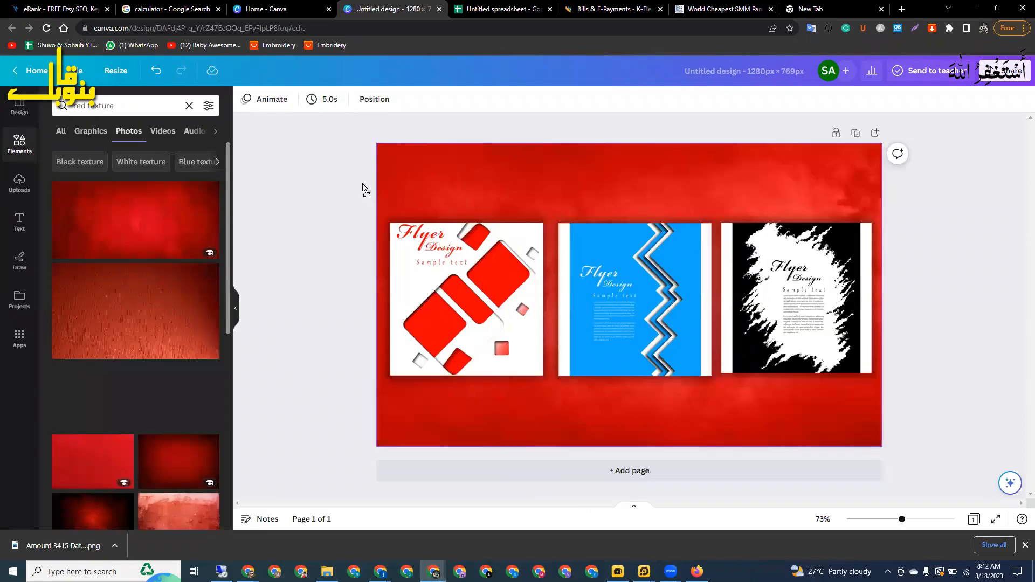
Replace the red page background with a speckled red texture photo, and swap that for a dark red gradient photo.
{"action": "left_click_drag", "start_coordinate": [364, 190], "coordinate": [114, 351]}
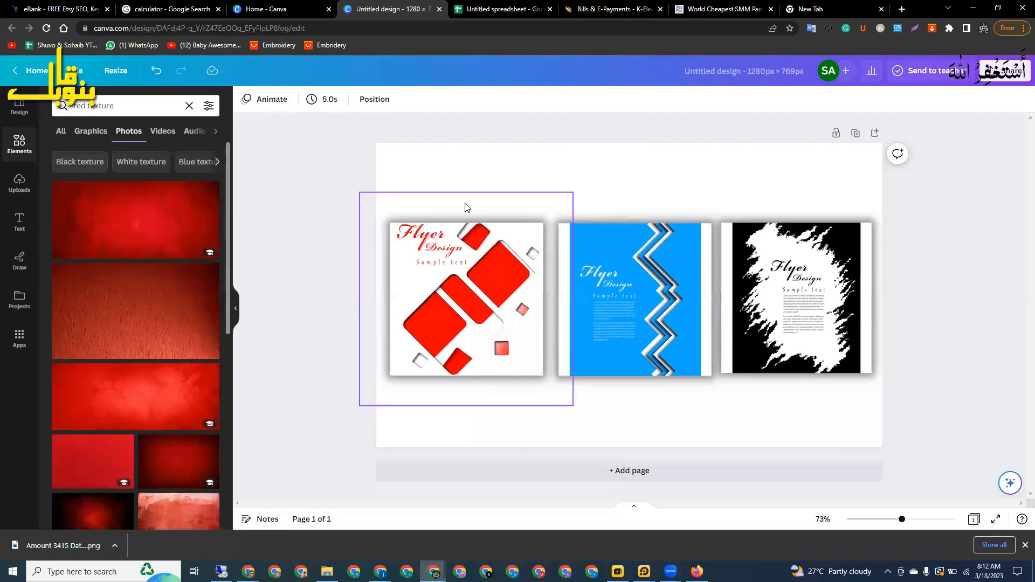
{"action": "left_click", "coordinate": [444, 161]}
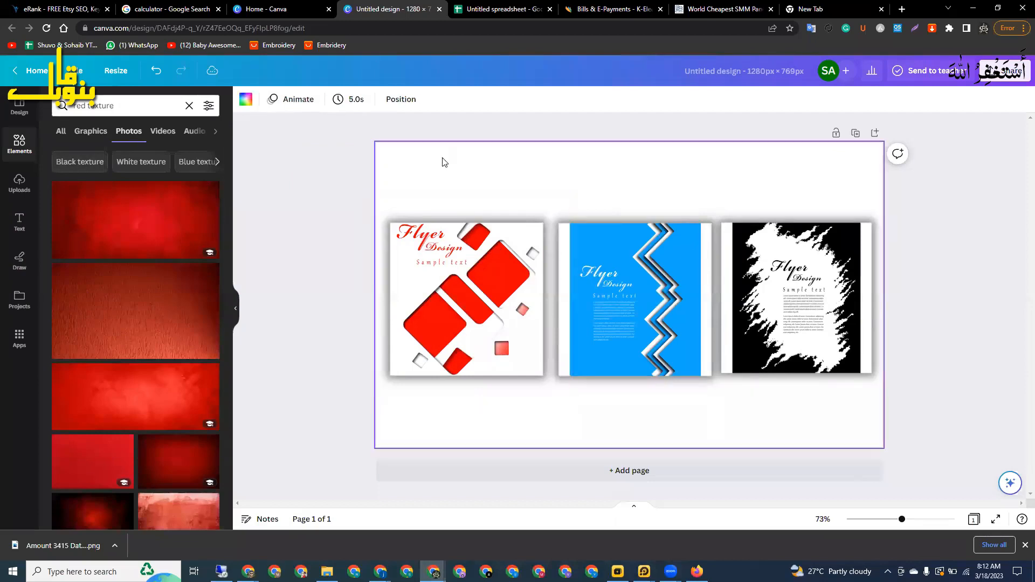
{"action": "left_click", "coordinate": [123, 112]}
{"action": "left_click", "coordinate": [345, 292]}
{"action": "scroll", "coordinate": [185, 324], "scroll_direction": "down", "scroll_amount": 6}
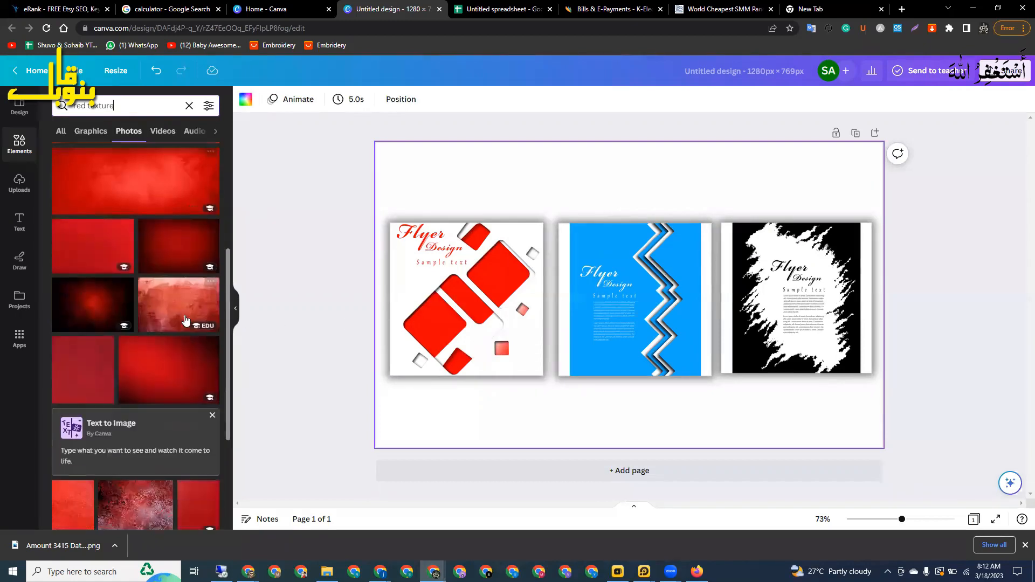
{"action": "scroll", "coordinate": [107, 314], "scroll_direction": "down", "scroll_amount": 1}
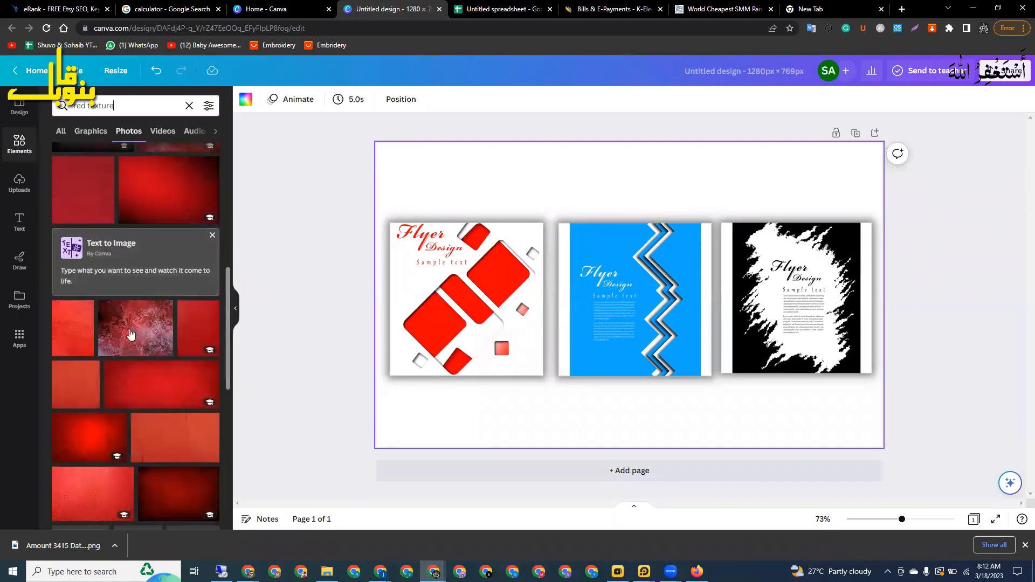
{"action": "left_click_drag", "start_coordinate": [138, 381], "coordinate": [172, 392]}
{"action": "left_click_drag", "start_coordinate": [102, 500], "coordinate": [391, 174]}
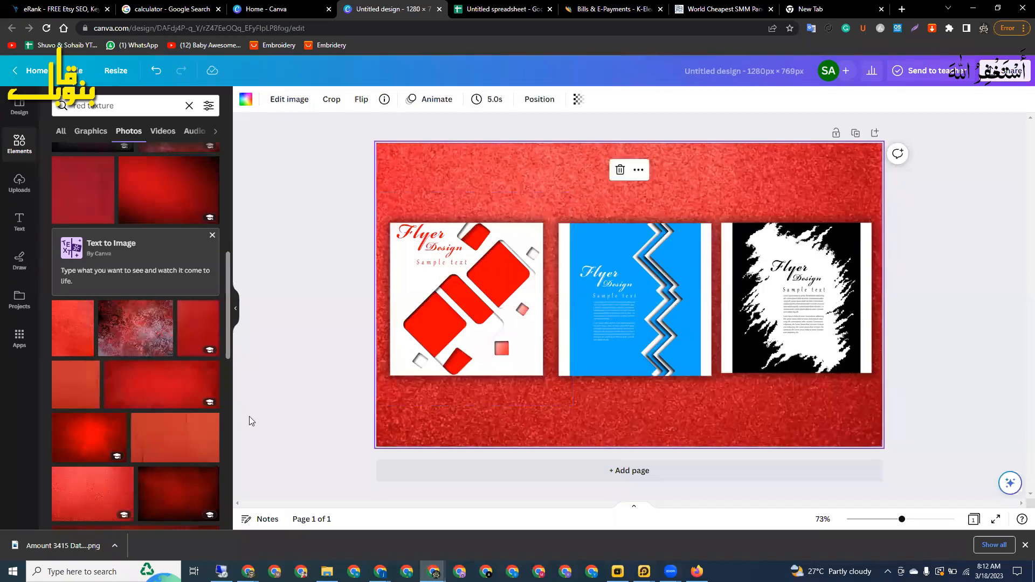
{"action": "left_click_drag", "start_coordinate": [65, 323], "coordinate": [43, 329]}
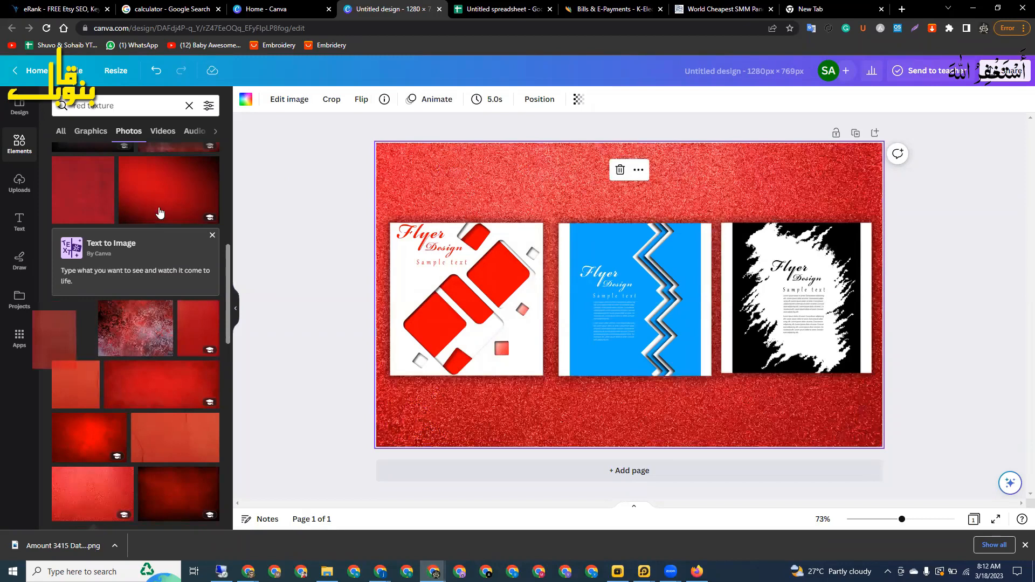
{"action": "left_click_drag", "start_coordinate": [151, 194], "coordinate": [384, 187]}
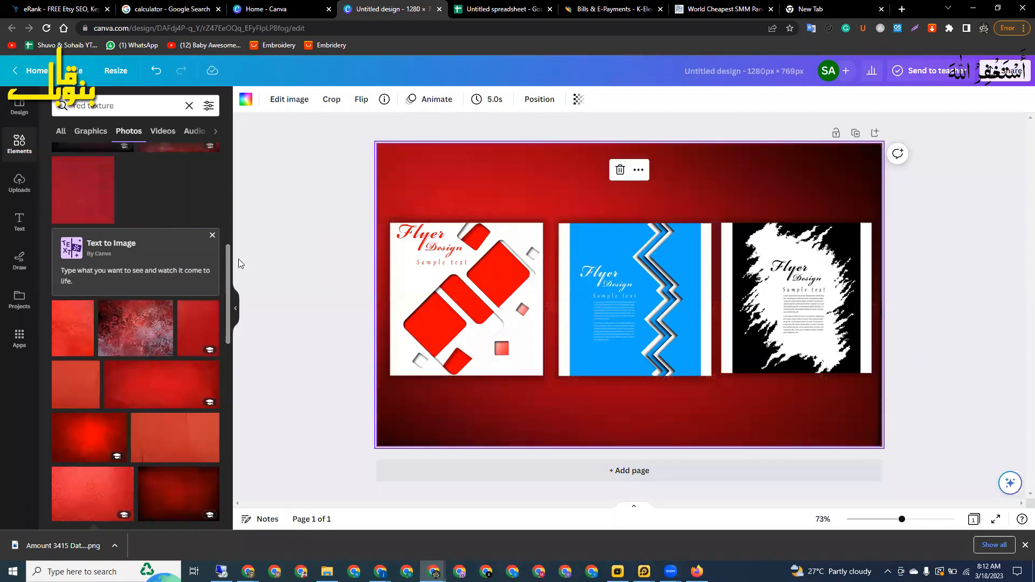
Set the bright pink texture photo from Magic Recommendations as the page background.
{"action": "scroll", "coordinate": [106, 400], "scroll_direction": "down", "scroll_amount": 4}
{"action": "scroll", "coordinate": [106, 401], "scroll_direction": "down", "scroll_amount": 2}
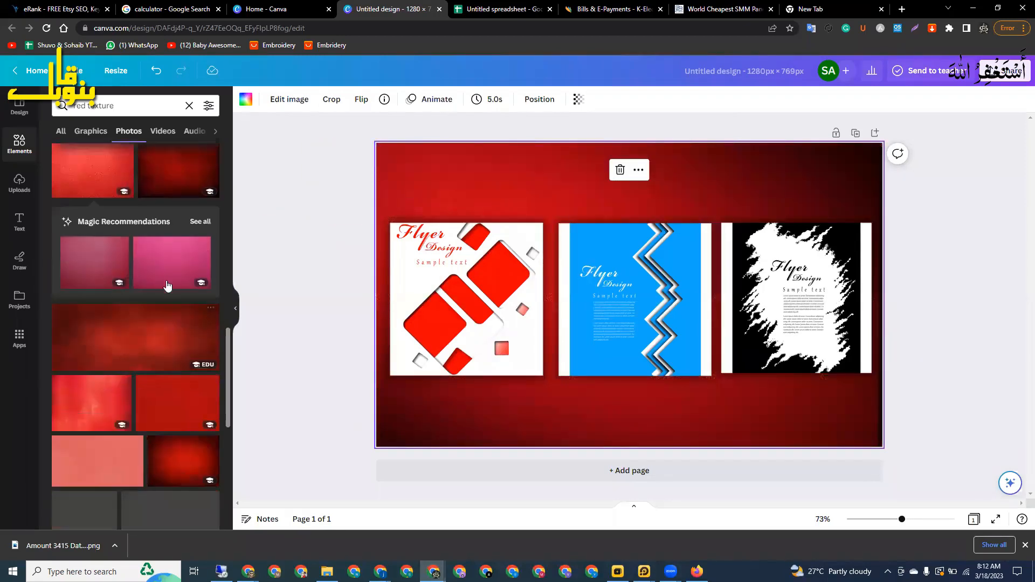
{"action": "left_click_drag", "start_coordinate": [163, 281], "coordinate": [380, 171]}
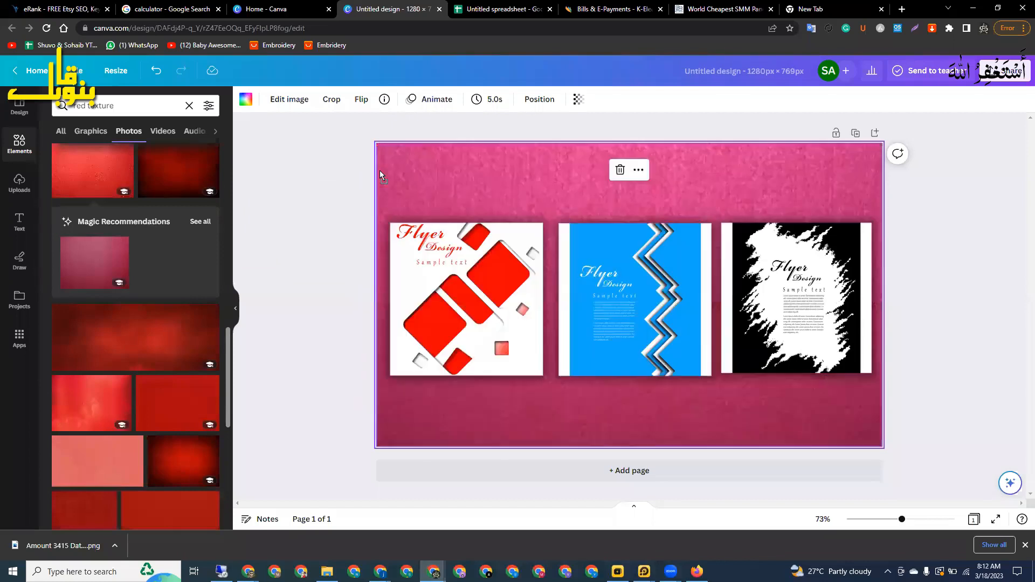
{"action": "left_click", "coordinate": [244, 312]}
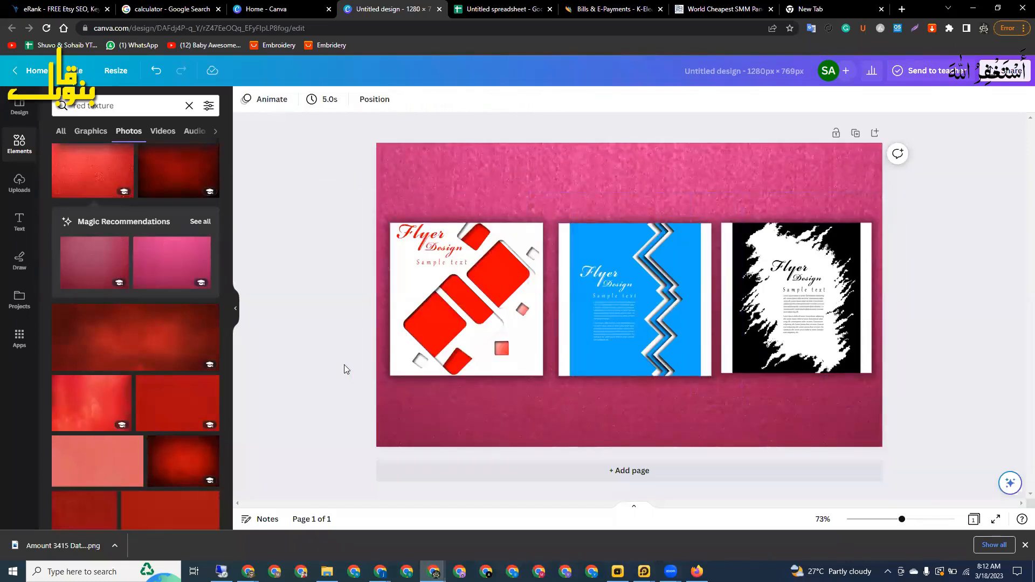
Delete the red flyer with its frame and the blue and black flyers, leaving only the pink background.
{"action": "left_click", "coordinate": [468, 318]}
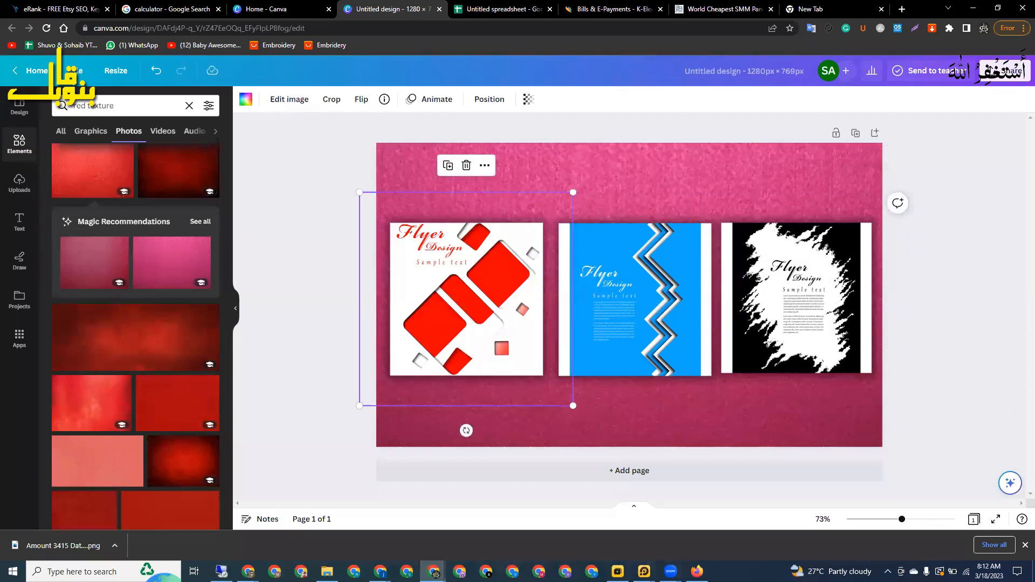
{"action": "mouse_move", "coordinate": [644, 572]}
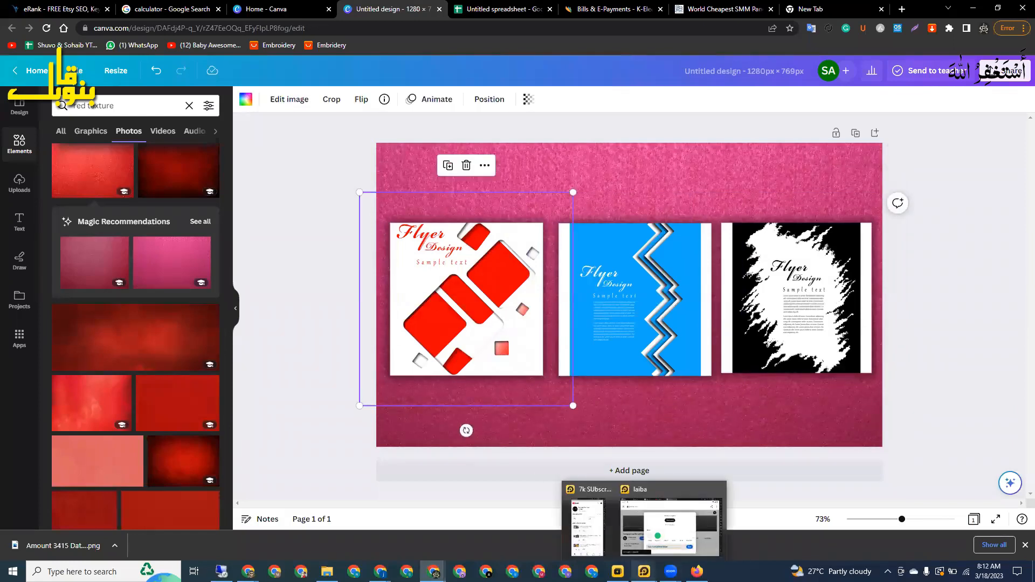
{"action": "key", "text": "Delete"}
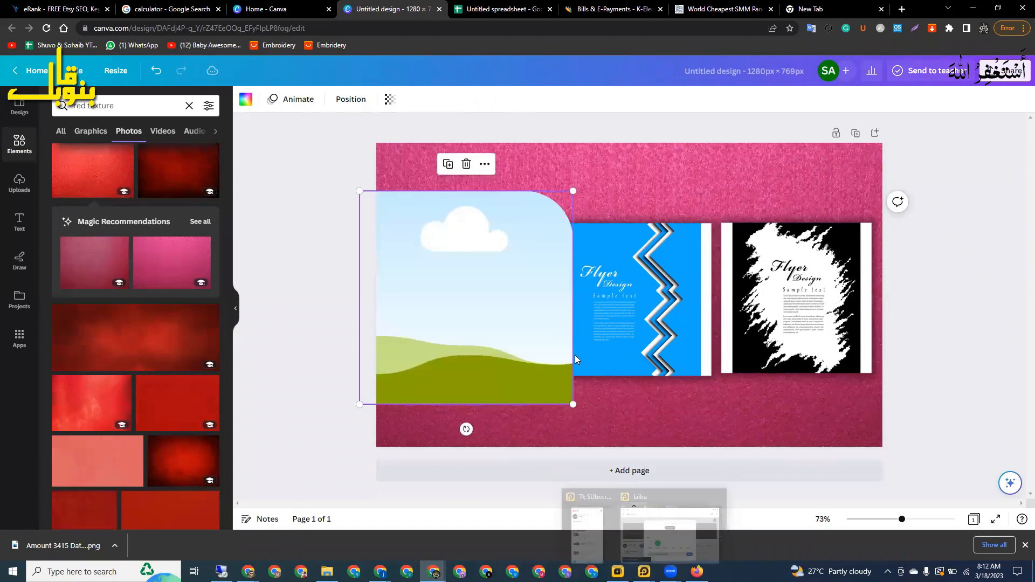
{"action": "key", "text": "Delete"}
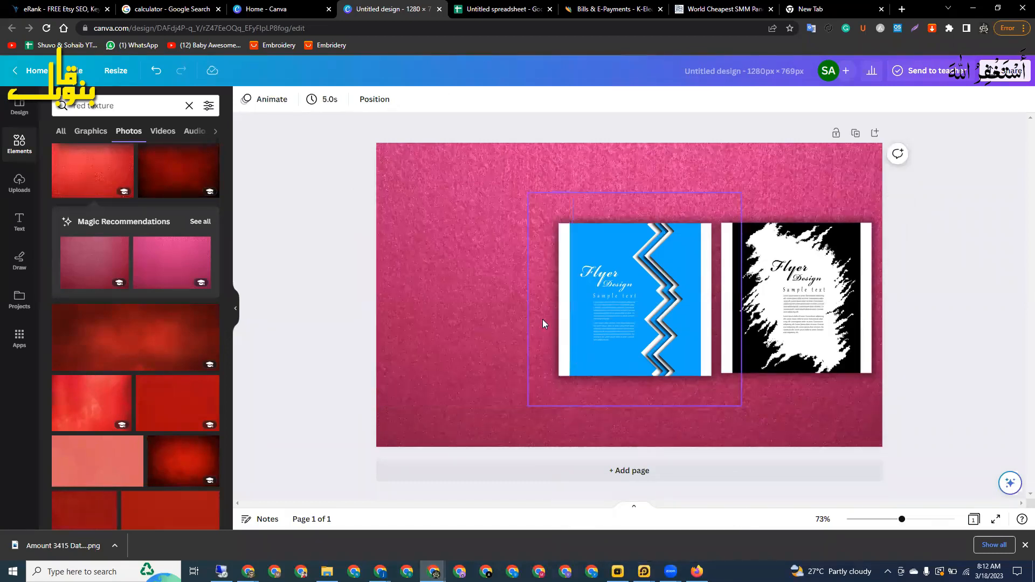
{"action": "key", "text": "ctrl+a"}
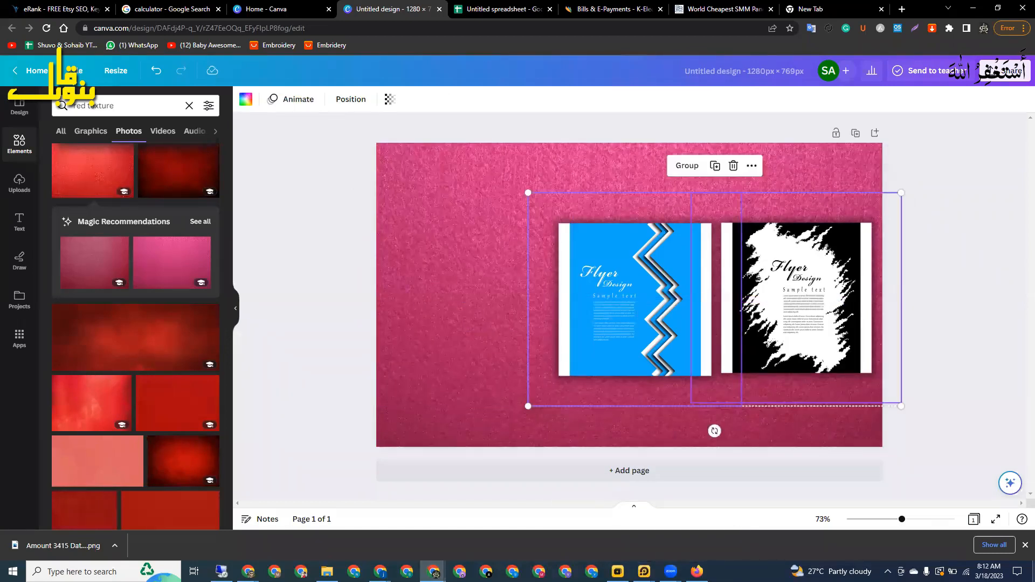
{"action": "key", "text": "Delete"}
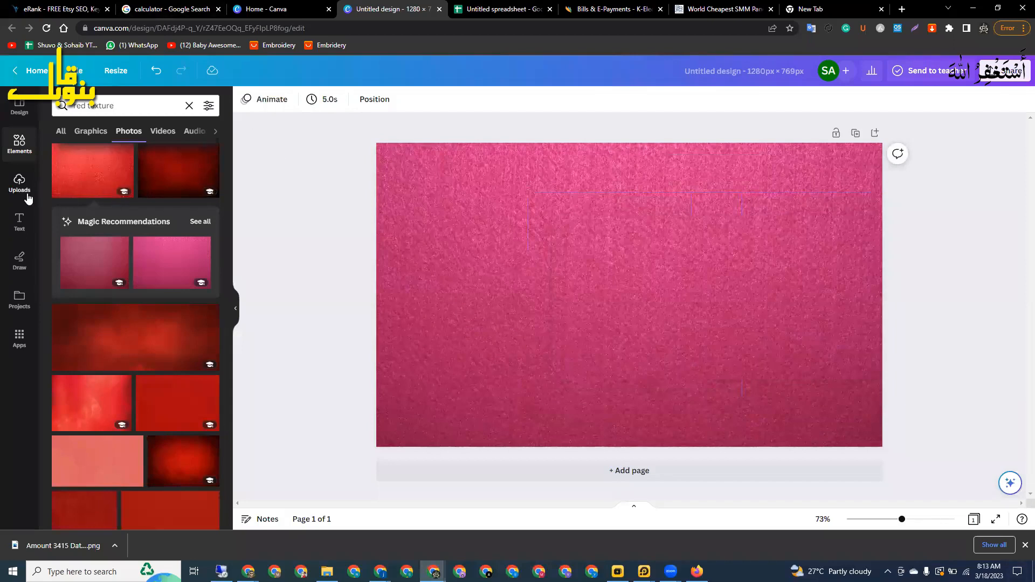
Add two rounded-corner portrait frames from the Frames collection to the page.
{"action": "left_click", "coordinate": [20, 132]}
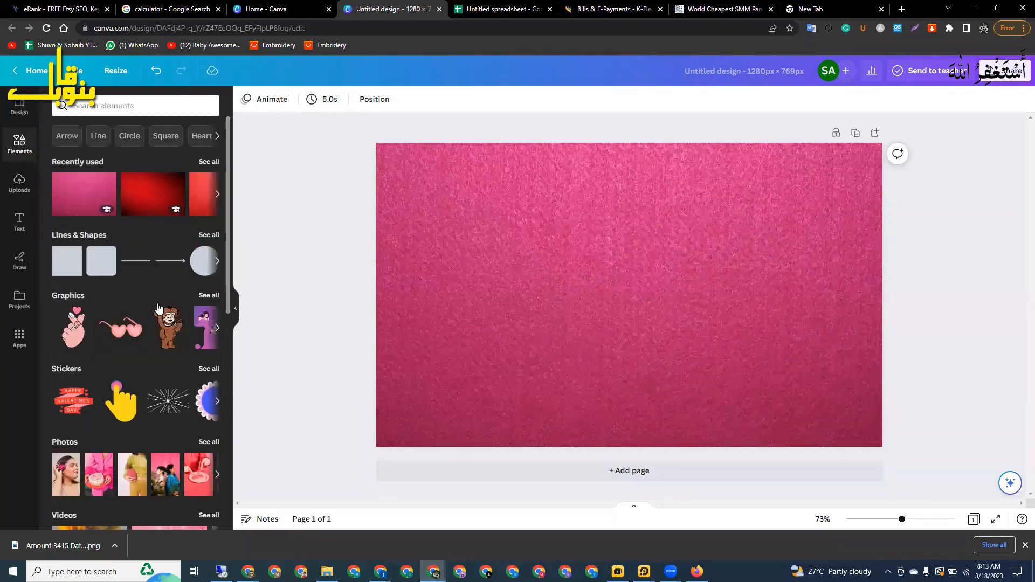
{"action": "scroll", "coordinate": [193, 297], "scroll_direction": "down", "scroll_amount": 2}
{"action": "scroll", "coordinate": [193, 298], "scroll_direction": "down", "scroll_amount": 8}
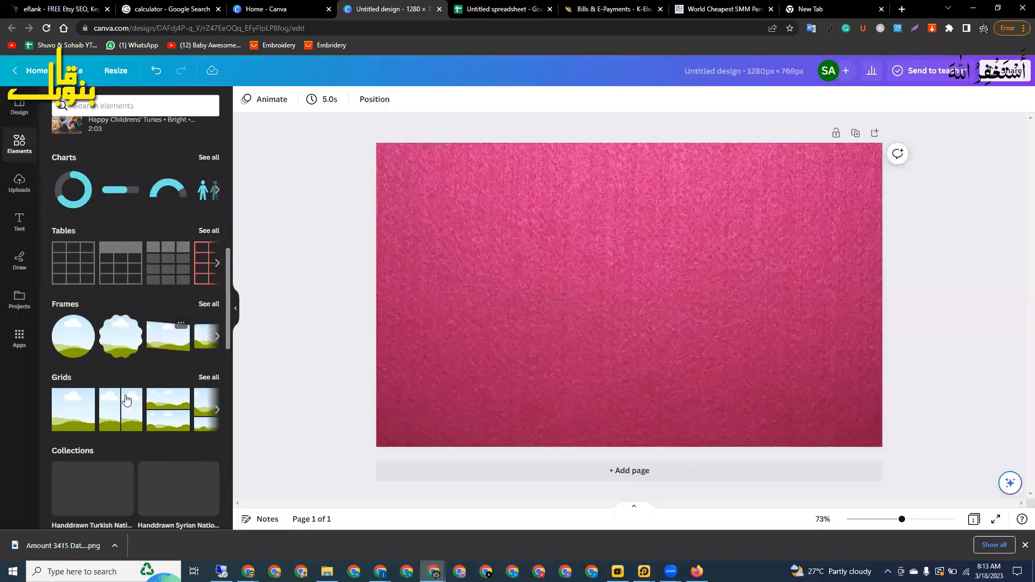
{"action": "left_click", "coordinate": [202, 306]}
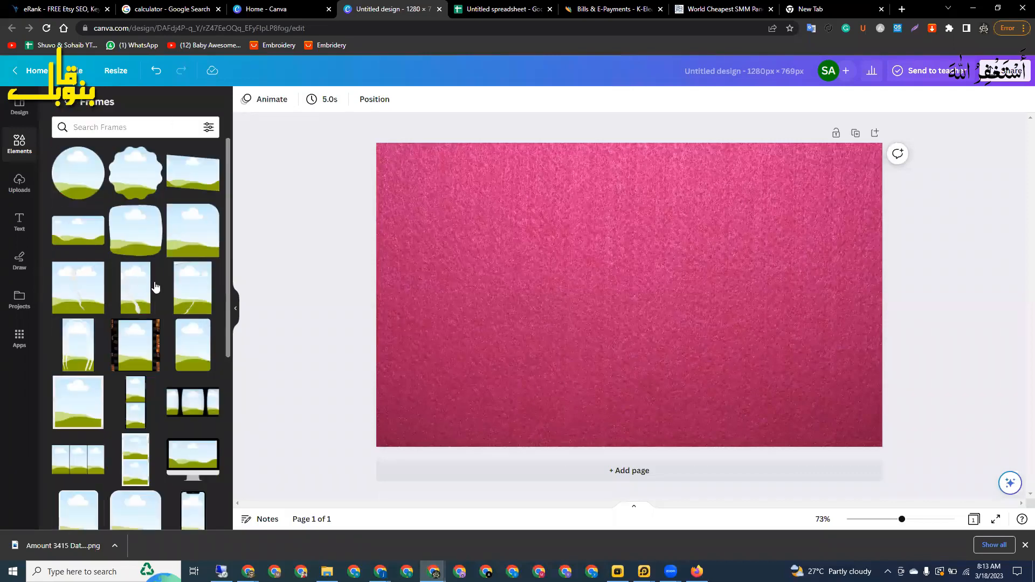
{"action": "scroll", "coordinate": [156, 291], "scroll_direction": "down", "scroll_amount": 1}
{"action": "scroll", "coordinate": [162, 290], "scroll_direction": "down", "scroll_amount": 1}
{"action": "left_click_drag", "start_coordinate": [210, 305], "coordinate": [432, 300]}
{"action": "left_click", "coordinate": [195, 292]}
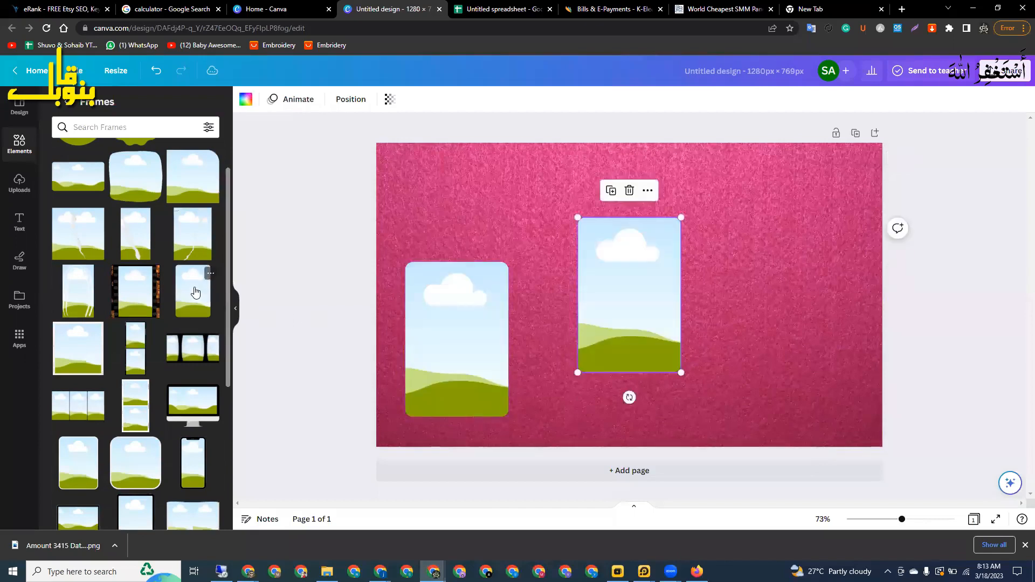
Add two more rounded portrait frames and arrange all four in an evenly spaced row across the page.
{"action": "left_click_drag", "start_coordinate": [485, 339], "coordinate": [472, 290]}
{"action": "left_click_drag", "start_coordinate": [193, 291], "coordinate": [750, 310]}
{"action": "left_click_drag", "start_coordinate": [613, 300], "coordinate": [555, 301]}
{"action": "left_click_drag", "start_coordinate": [709, 314], "coordinate": [853, 318]}
{"action": "left_click_drag", "start_coordinate": [719, 321], "coordinate": [691, 325]}
{"action": "left_click_drag", "start_coordinate": [781, 321], "coordinate": [763, 322]}
{"action": "left_click_drag", "start_coordinate": [461, 326], "coordinate": [467, 324]}
{"action": "left_click_drag", "start_coordinate": [654, 316], "coordinate": [664, 312]}
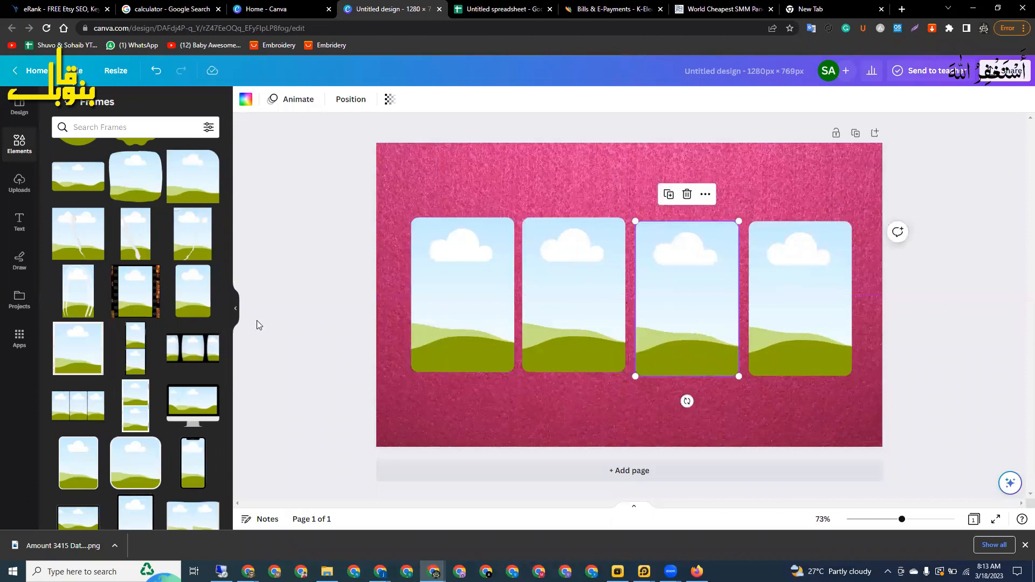
{"action": "left_click", "coordinate": [259, 317]}
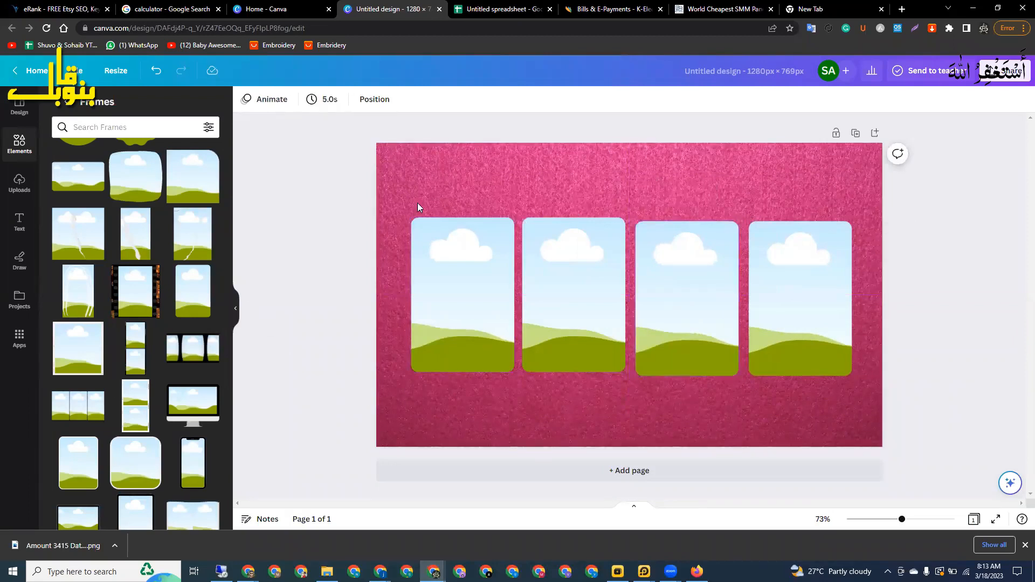
Switch to the empty browser tab, search Google for "google", and place the Canva design tab beside the search tab.
{"action": "left_click", "coordinate": [809, 9]}
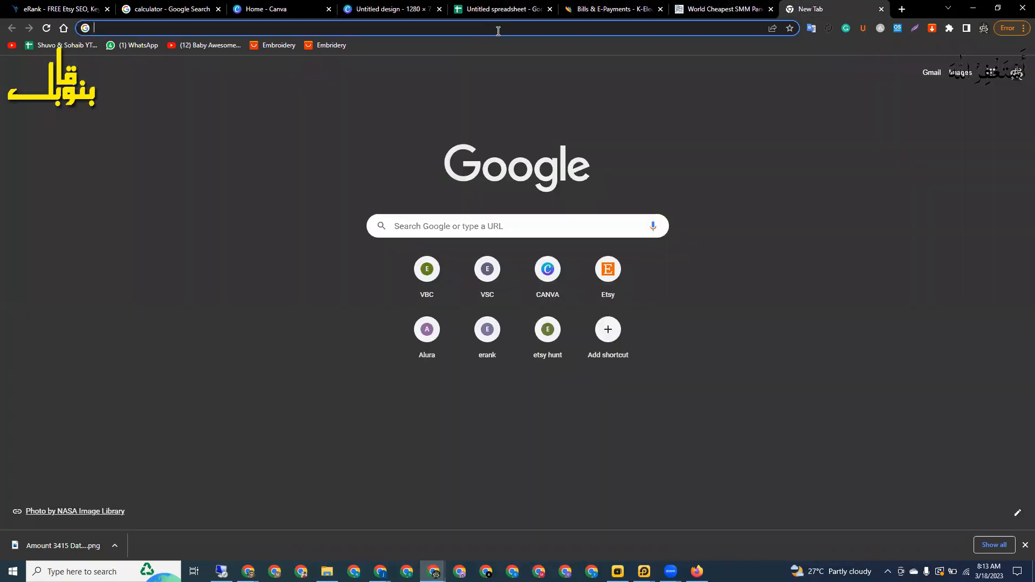
{"action": "left_click", "coordinate": [498, 31]}
{"action": "left_click", "coordinate": [481, 227]}
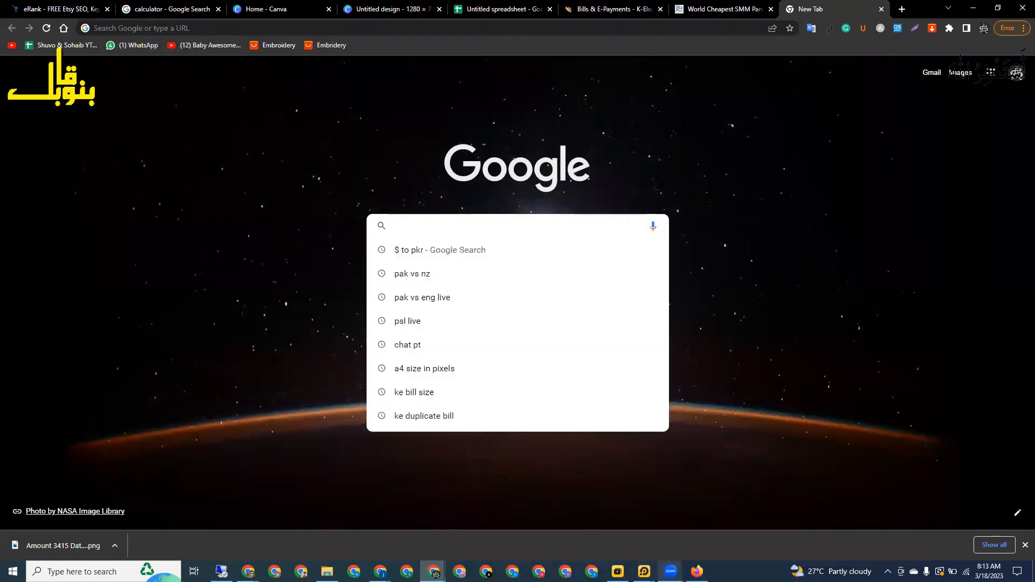
{"action": "type", "text": "go"}
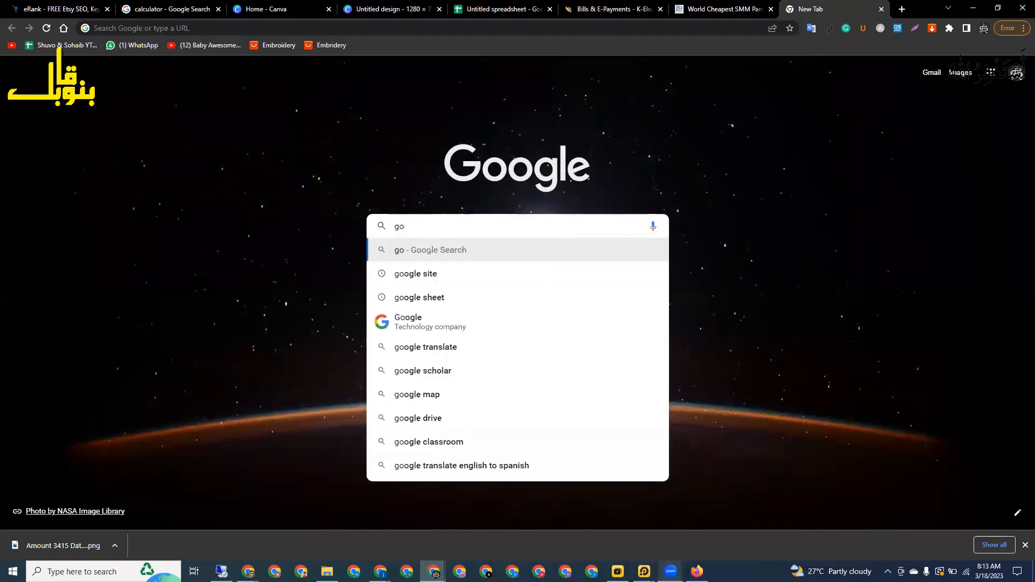
{"action": "type", "text": "oglgle"}
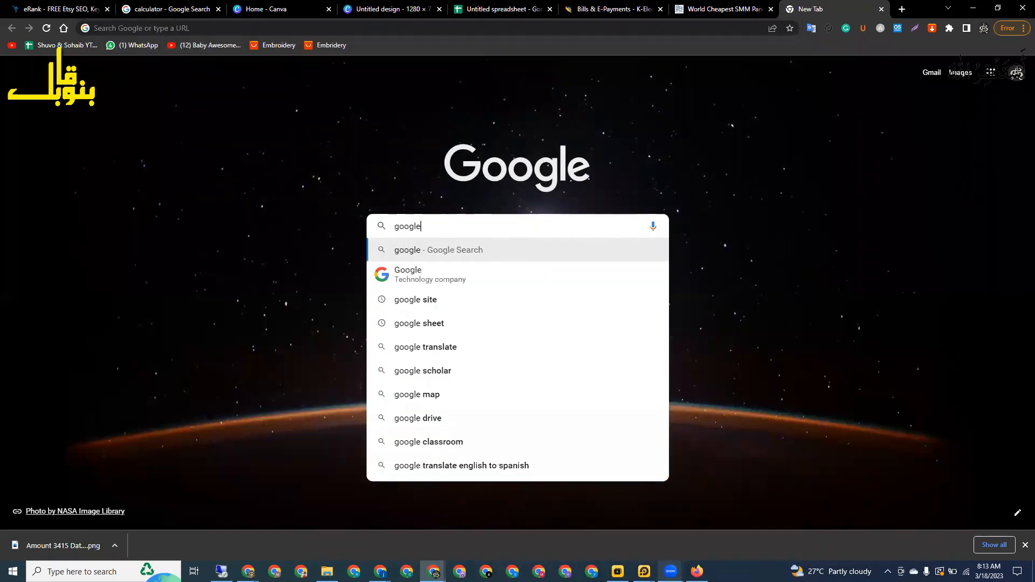
{"action": "key", "text": "Return"}
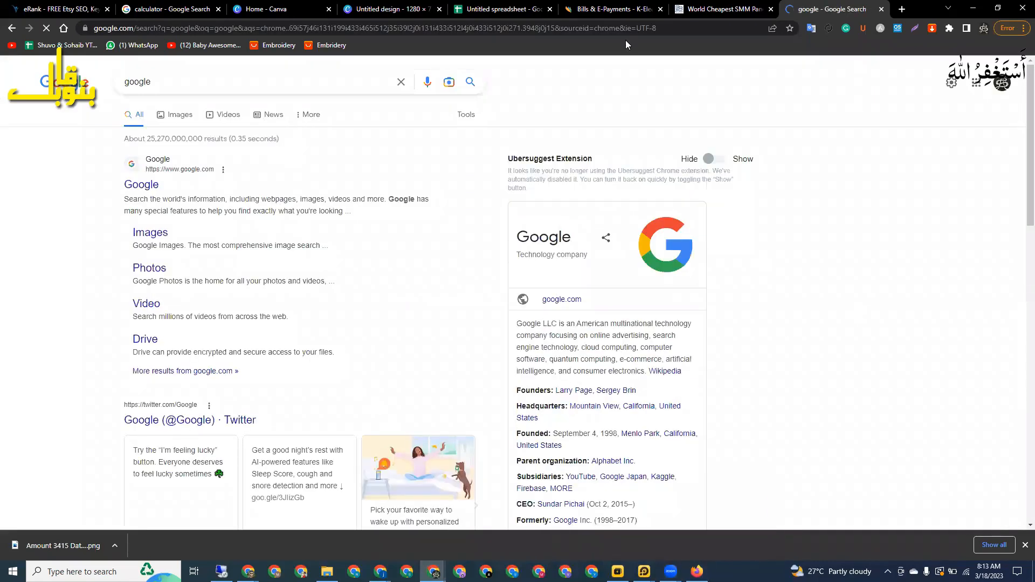
{"action": "left_click_drag", "start_coordinate": [365, 11], "coordinate": [717, 10]}
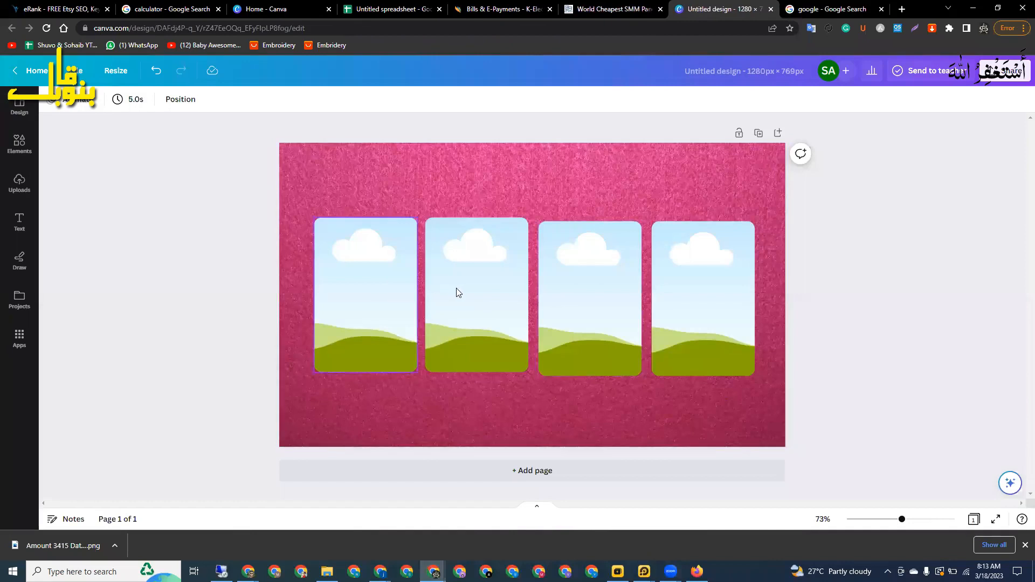
Search Google Images for "flyers design" and browse the results for sample flyers.
{"action": "left_click", "coordinate": [837, 10]}
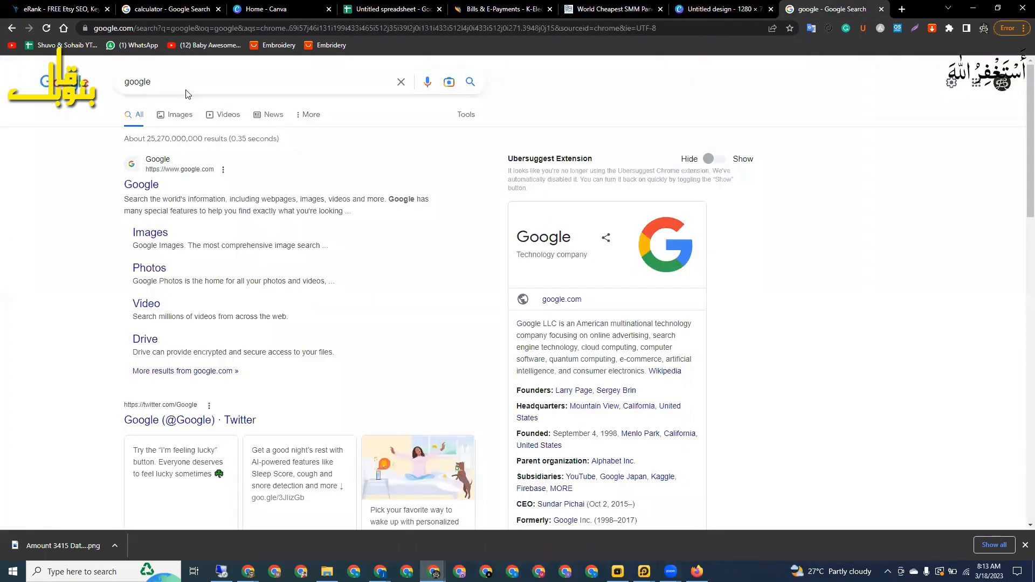
{"action": "type", "text": "flyers meaning"}
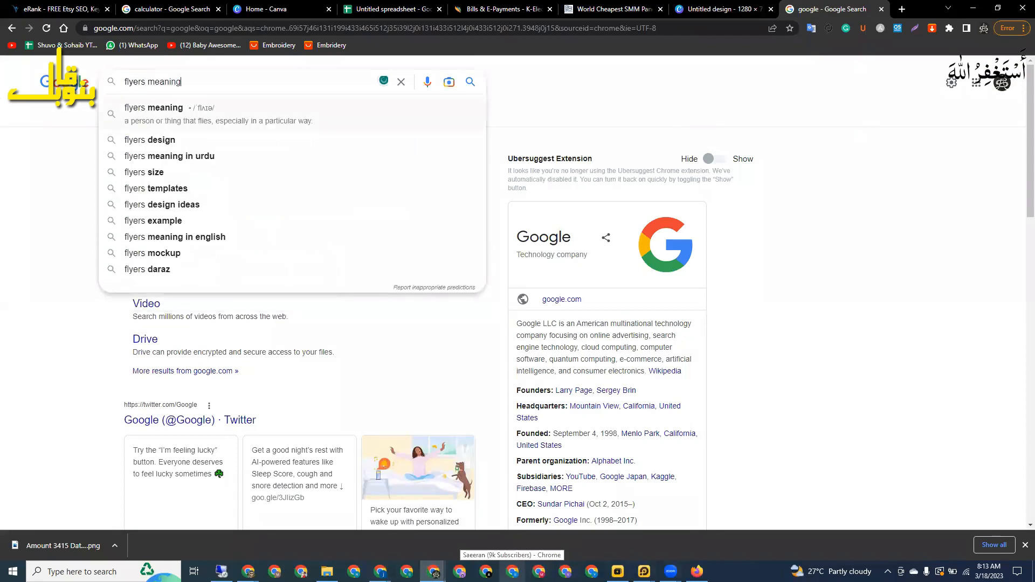
{"action": "key", "text": "Down"}
{"action": "key", "text": "Return"}
{"action": "left_click", "coordinate": [176, 115]}
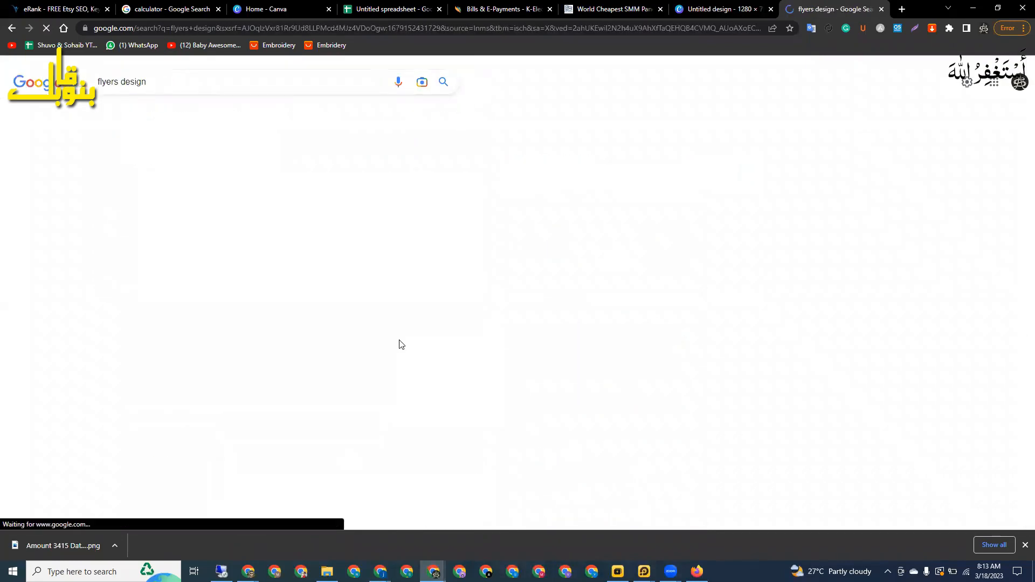
{"action": "scroll", "coordinate": [446, 320], "scroll_direction": "down", "scroll_amount": 7}
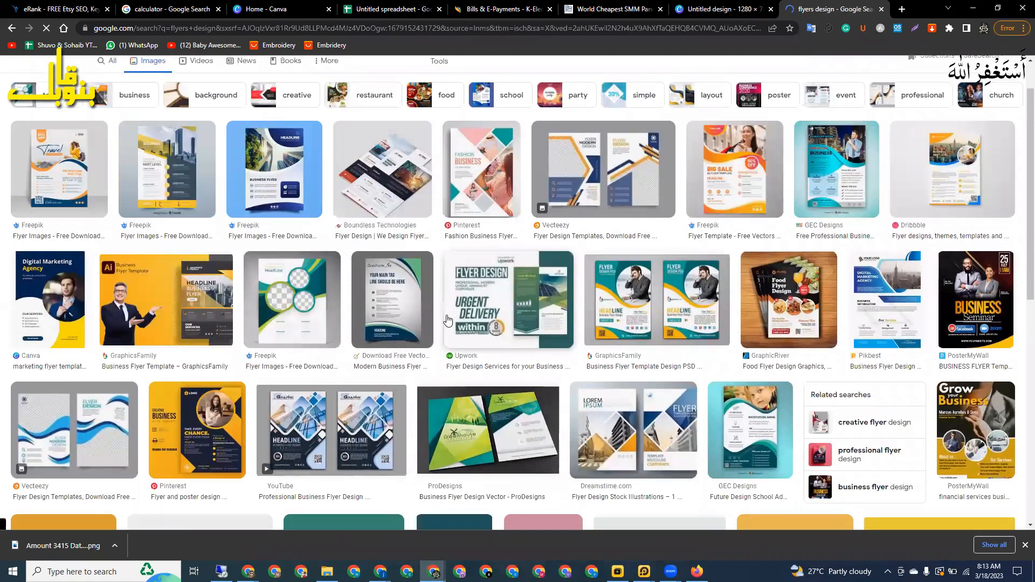
{"action": "scroll", "coordinate": [446, 321], "scroll_direction": "down", "scroll_amount": 4}
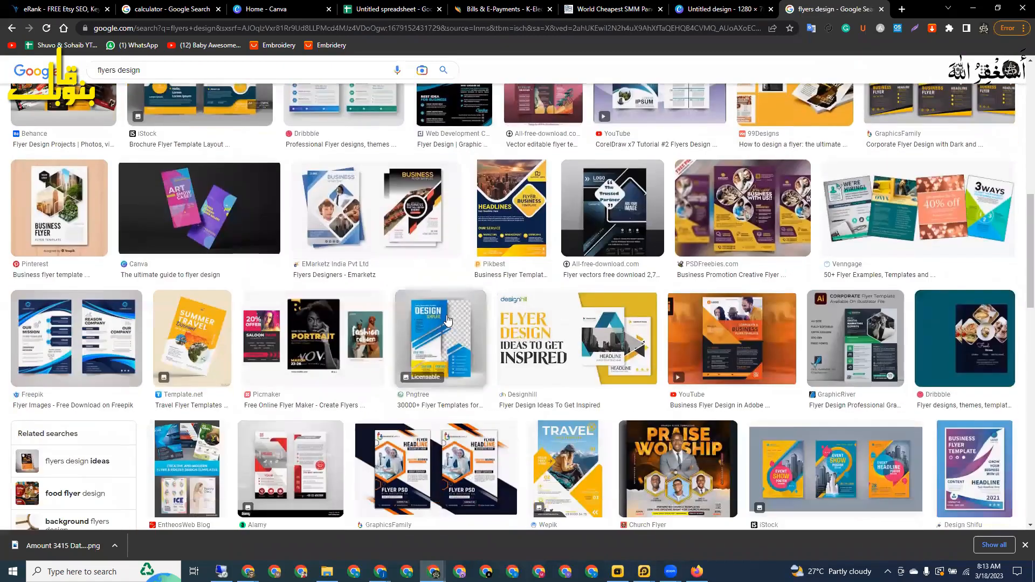
{"action": "scroll", "coordinate": [447, 314], "scroll_direction": "down", "scroll_amount": 4}
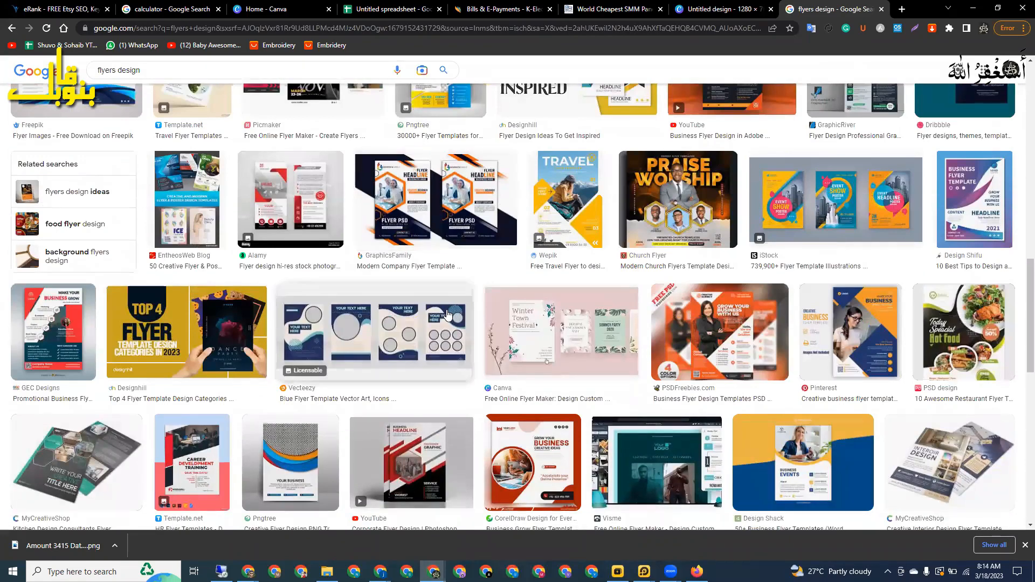
Leave the Google image results, switch to the Canva home tab and search for "flyer" templates.
{"action": "scroll", "coordinate": [539, 189], "scroll_direction": "down", "scroll_amount": 2}
{"action": "scroll", "coordinate": [934, 84], "scroll_direction": "up", "scroll_amount": 4}
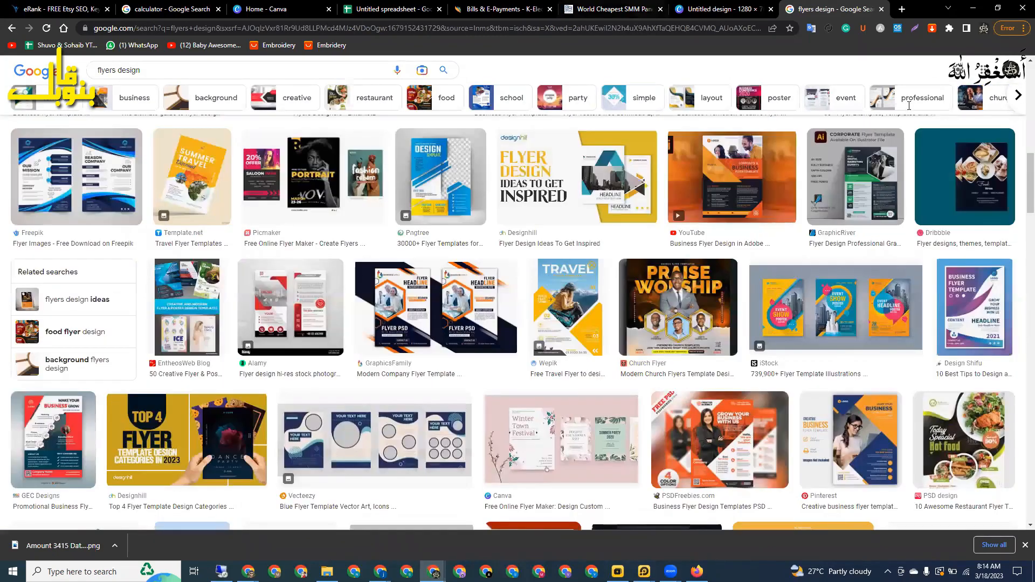
{"action": "left_click", "coordinate": [722, 8]}
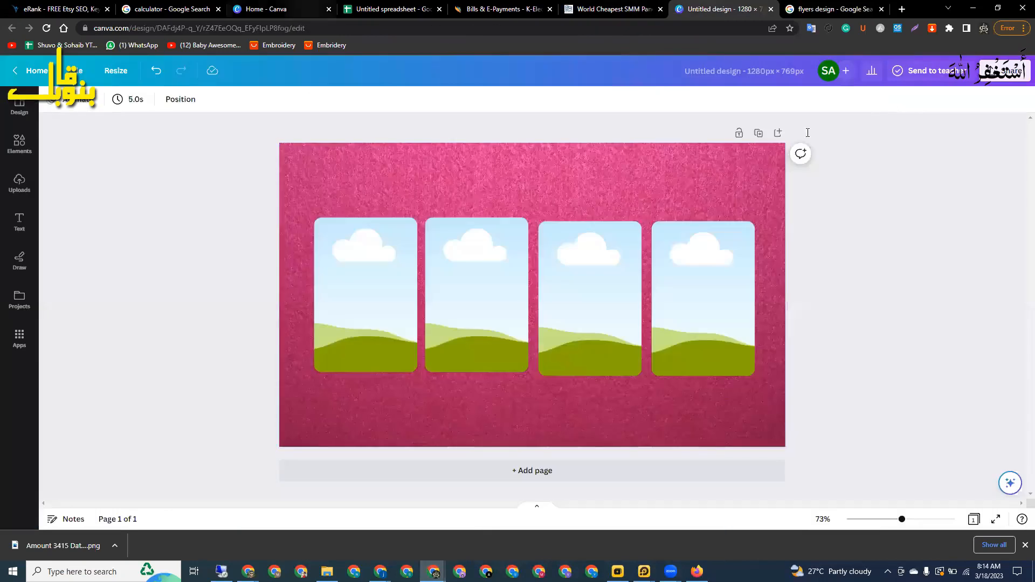
{"action": "left_click", "coordinate": [278, 8]}
{"action": "key", "text": "ctrl+shift+Left"}
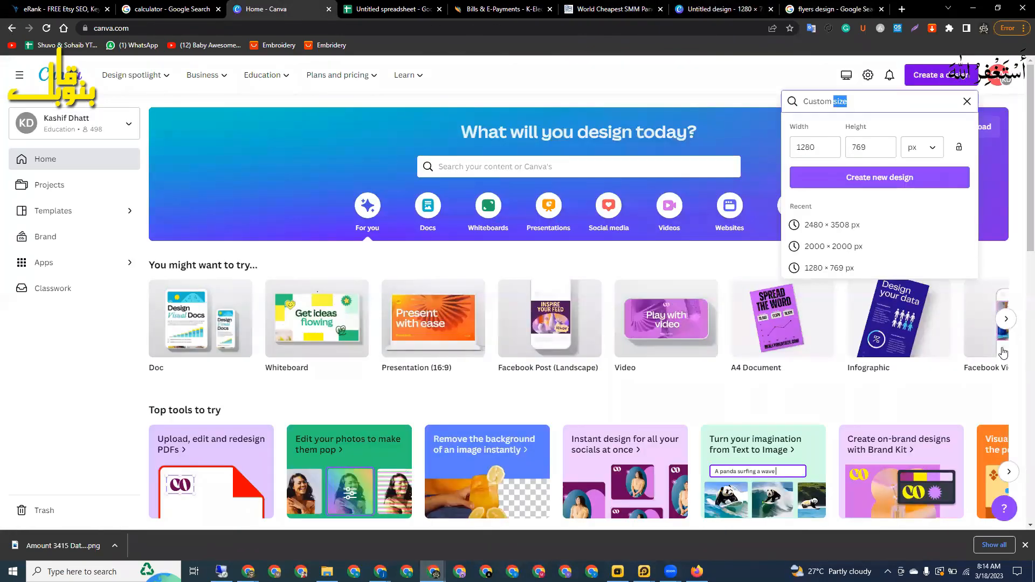
{"action": "key", "text": "Escape"}
{"action": "type", "text": "flyer"}
{"action": "key", "text": "Return"}
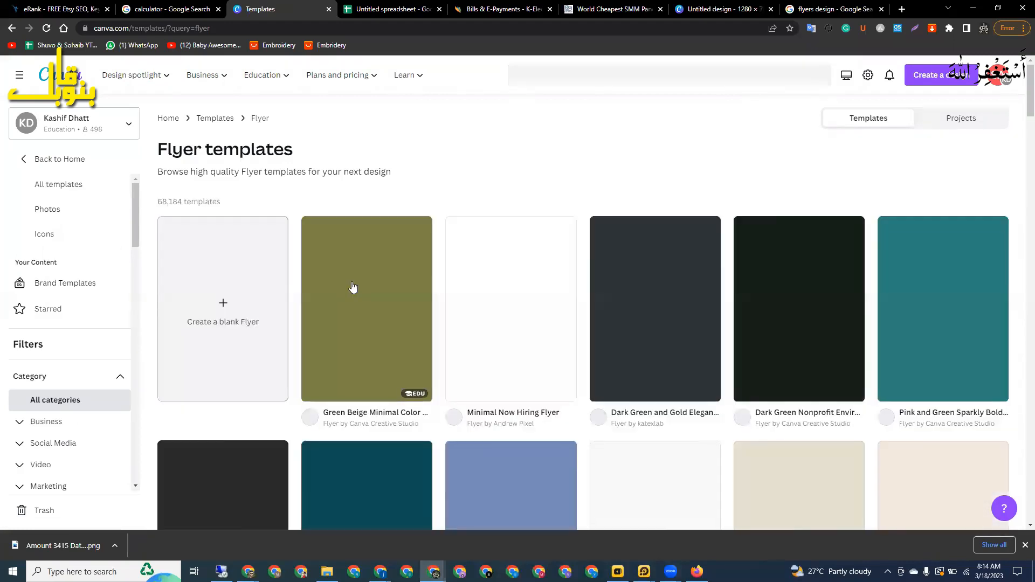
Choose the cream and light blue Livestock Wellness and Welfare Foundation flyer template and open it as a new design.
{"action": "scroll", "coordinate": [771, 232], "scroll_direction": "down", "scroll_amount": 2}
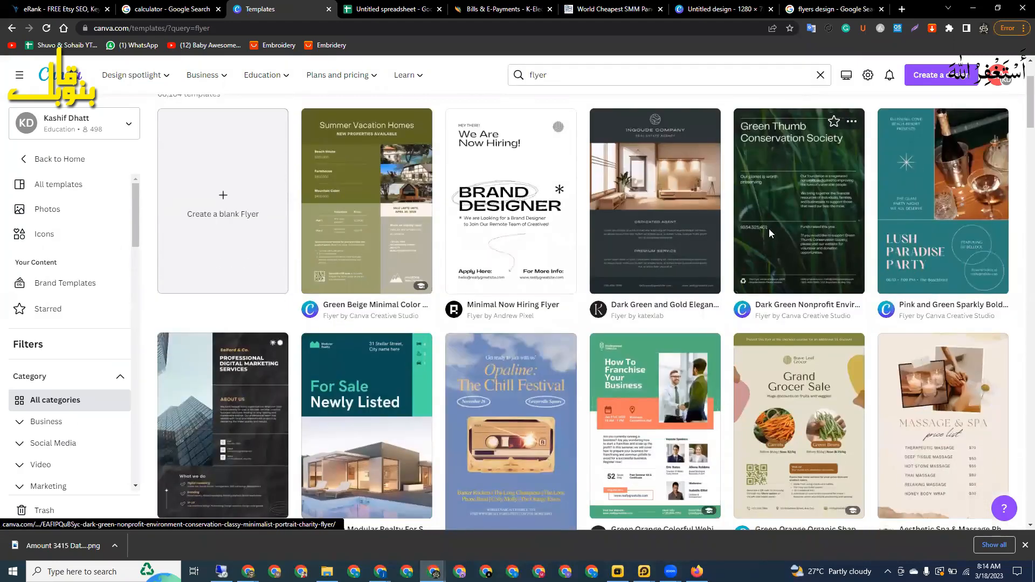
{"action": "scroll", "coordinate": [769, 228], "scroll_direction": "down", "scroll_amount": 5}
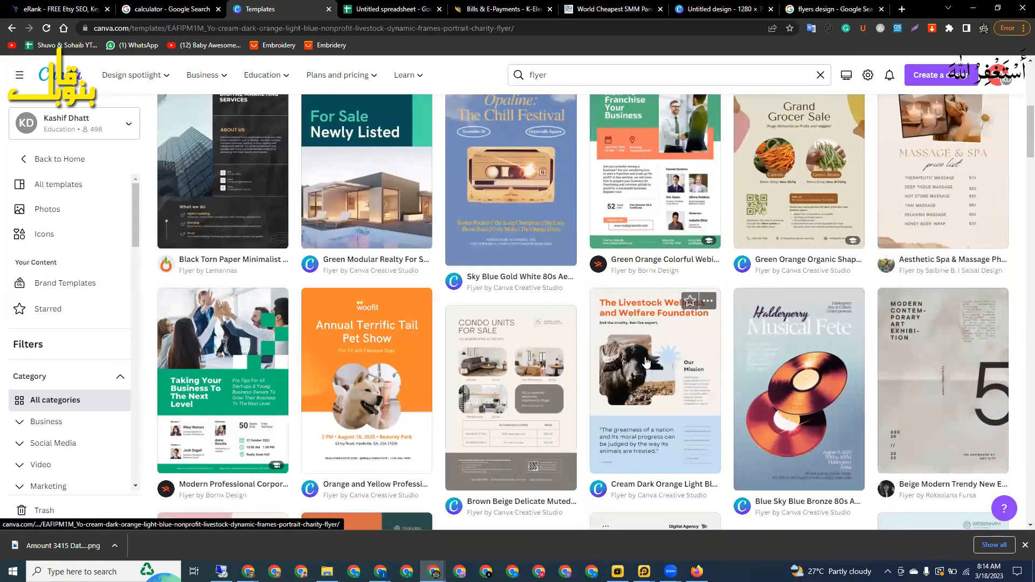
{"action": "left_click", "coordinate": [646, 363]}
{"action": "left_click", "coordinate": [707, 178]}
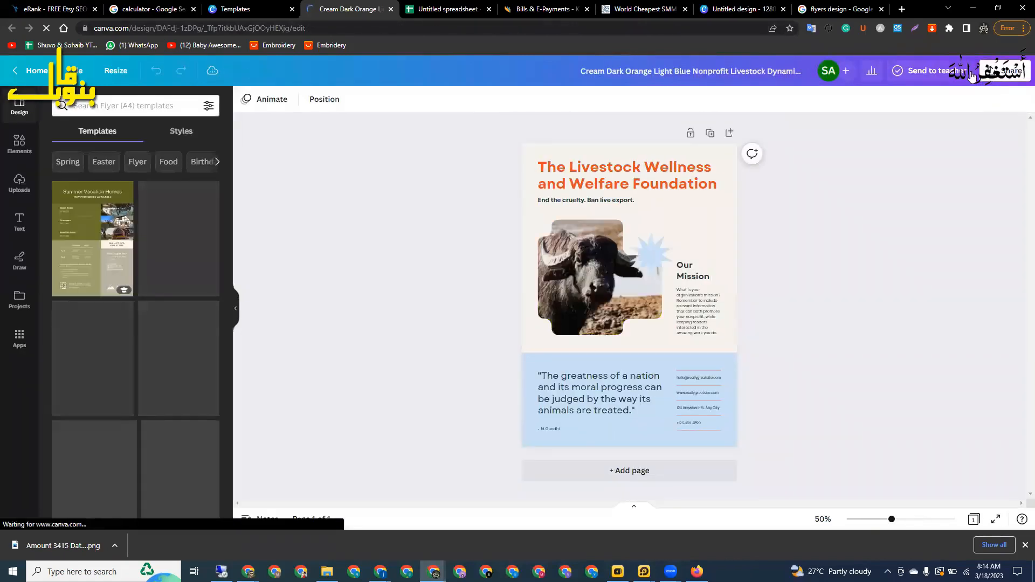
Download the livestock flyer as a PNG to the Downloads folder and pick the green organic herbs flyer template from the template results.
{"action": "left_click", "coordinate": [1006, 71]}
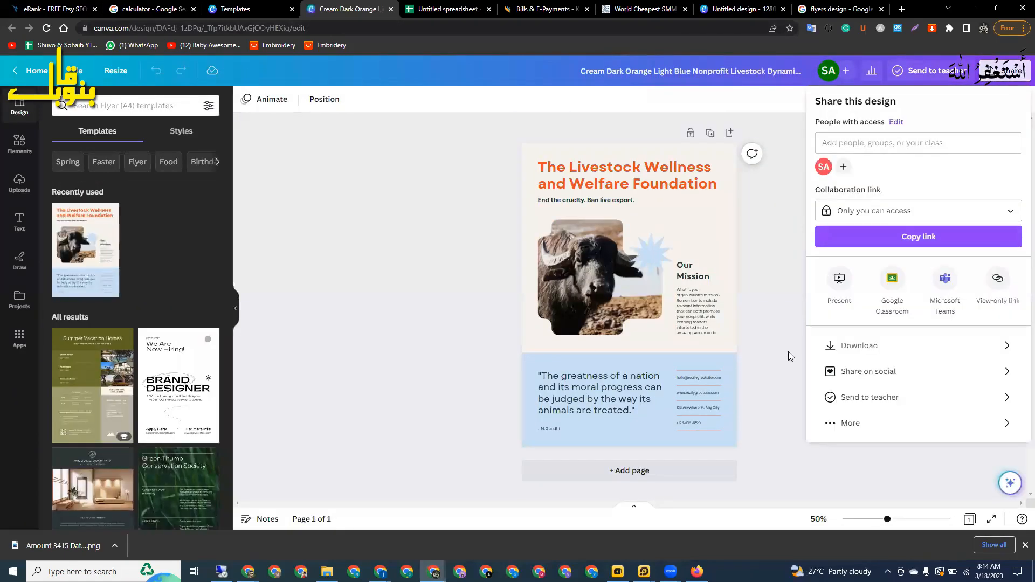
{"action": "left_click", "coordinate": [820, 346]}
{"action": "left_click", "coordinate": [911, 273]}
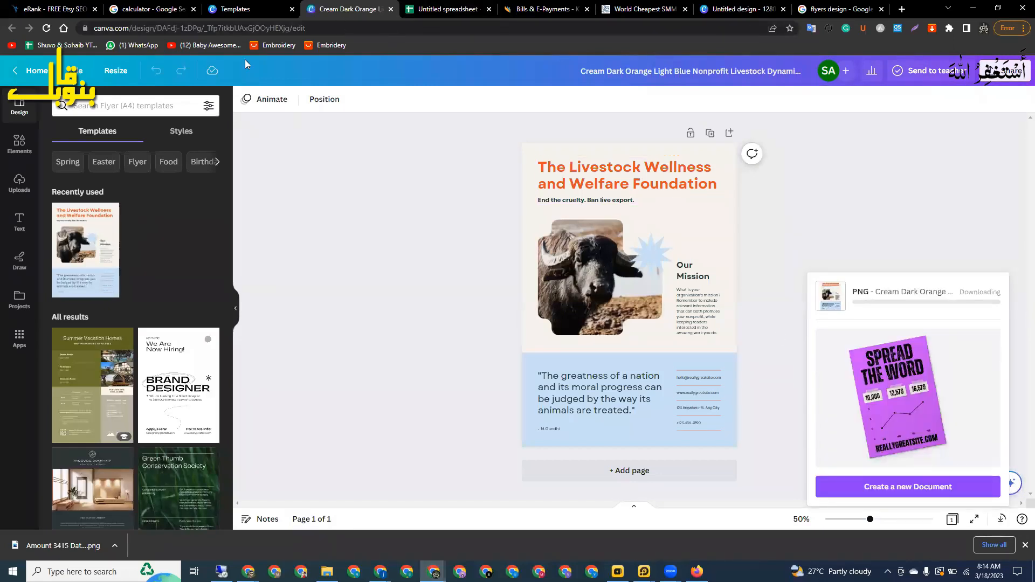
{"action": "key", "text": "ctrl+shift+Tab"}
{"action": "left_click", "coordinate": [809, 467]}
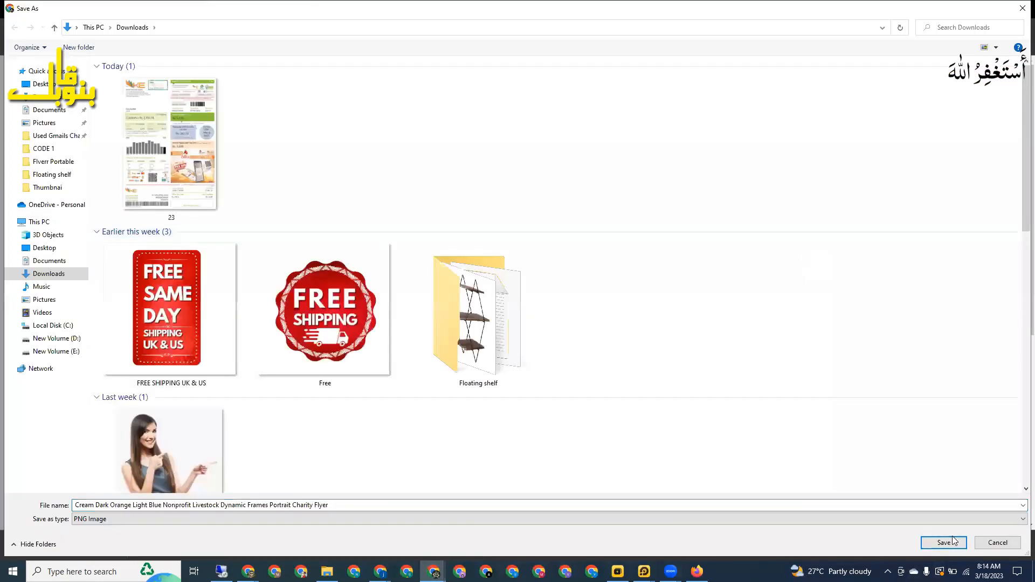
{"action": "left_click", "coordinate": [953, 540]}
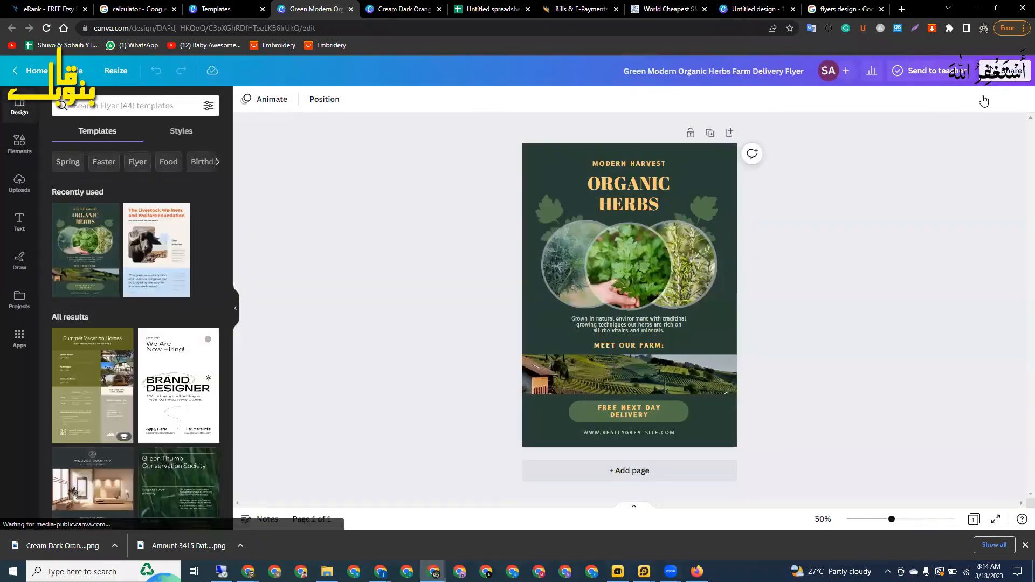
Download the Green Modern Organic Herbs Farm Delivery Flyer as a PNG.
{"action": "left_click", "coordinate": [997, 71]}
{"action": "left_click", "coordinate": [854, 348]}
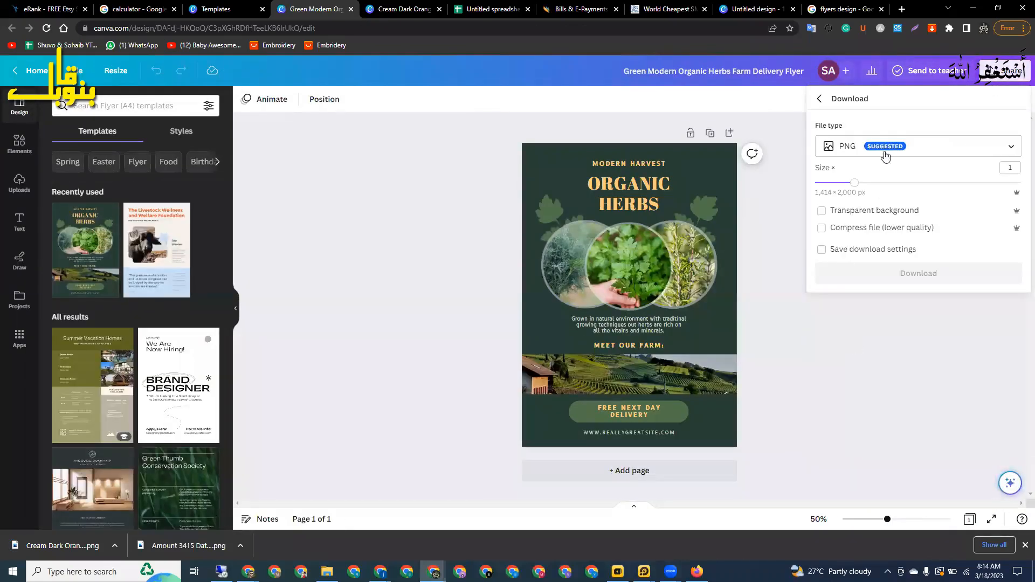
{"action": "left_click", "coordinate": [898, 272]}
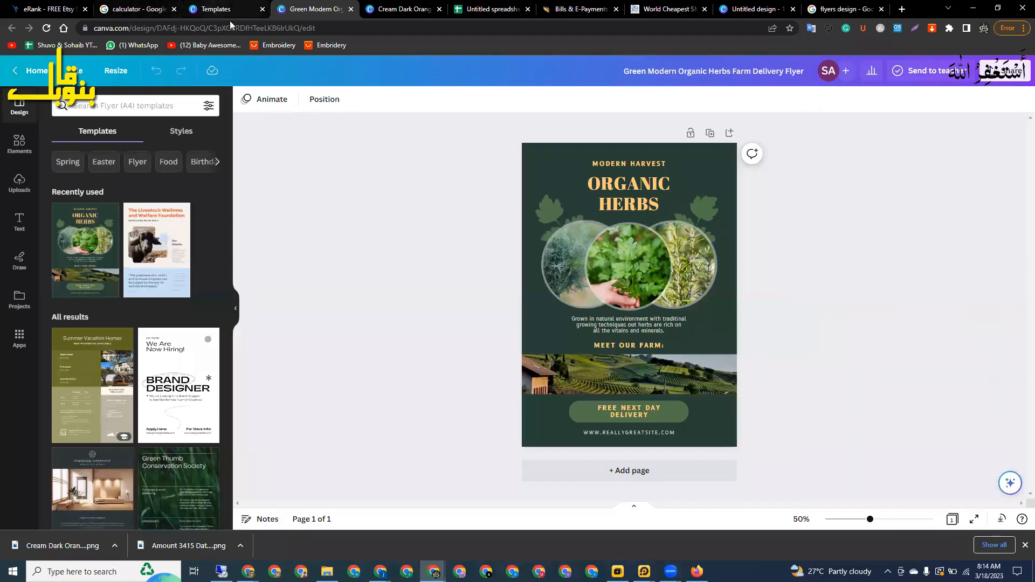
Save the organic herbs PNG in Downloads and open the green and orange garden and landscaping template as a new design.
{"action": "left_click", "coordinate": [219, 10]}
{"action": "scroll", "coordinate": [480, 303], "scroll_direction": "down", "scroll_amount": 6}
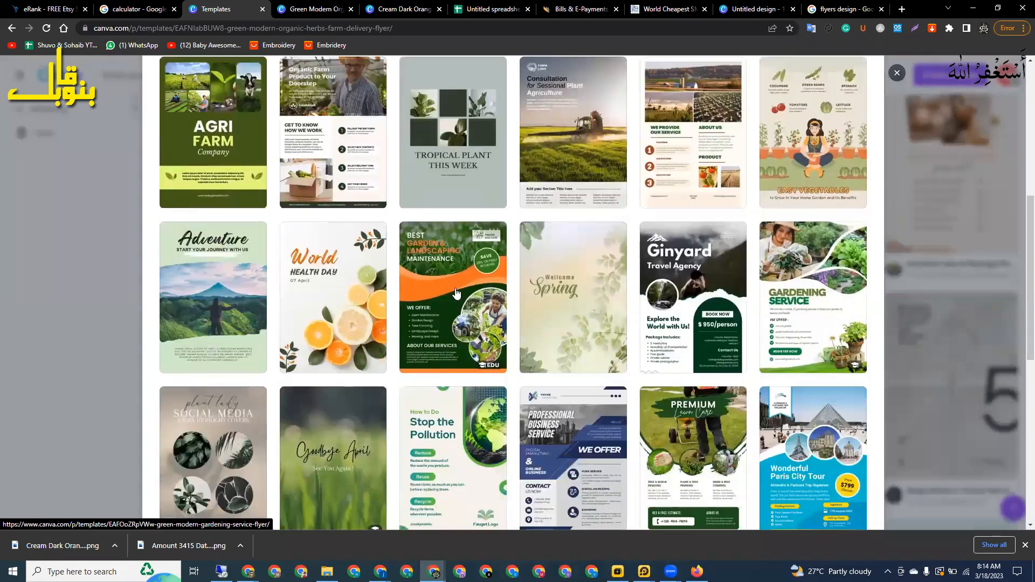
{"action": "left_click", "coordinate": [456, 289]}
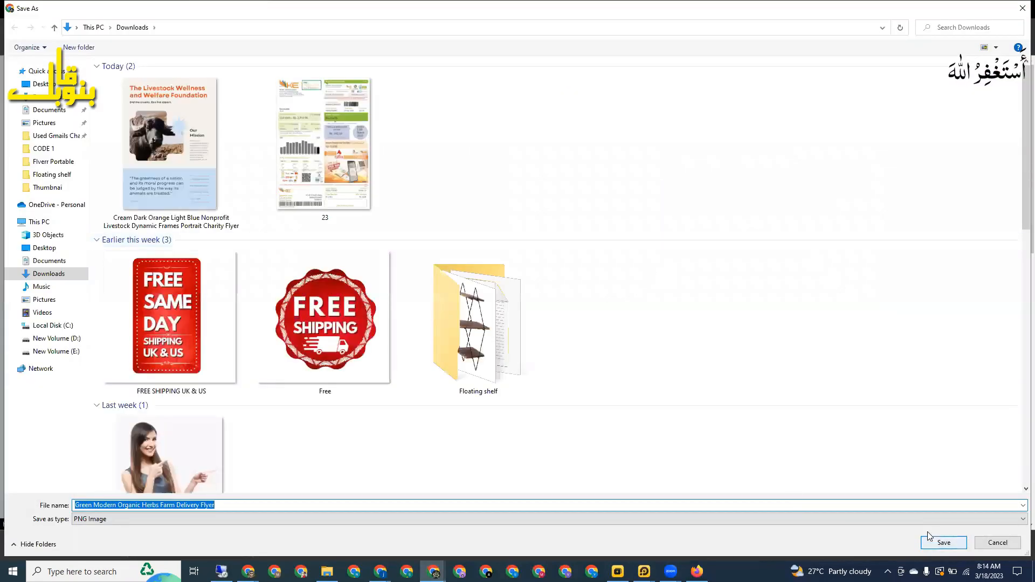
{"action": "left_click", "coordinate": [929, 538]}
{"action": "left_click", "coordinate": [699, 184]}
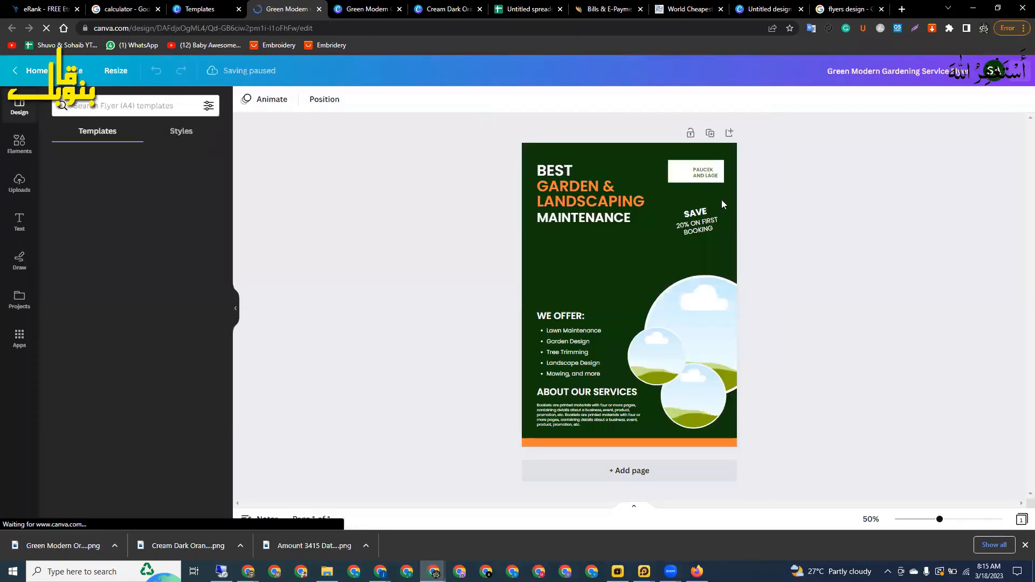
Start a PNG download of the Green Modern Gardening Service Flyer.
{"action": "left_click", "coordinate": [1012, 70]}
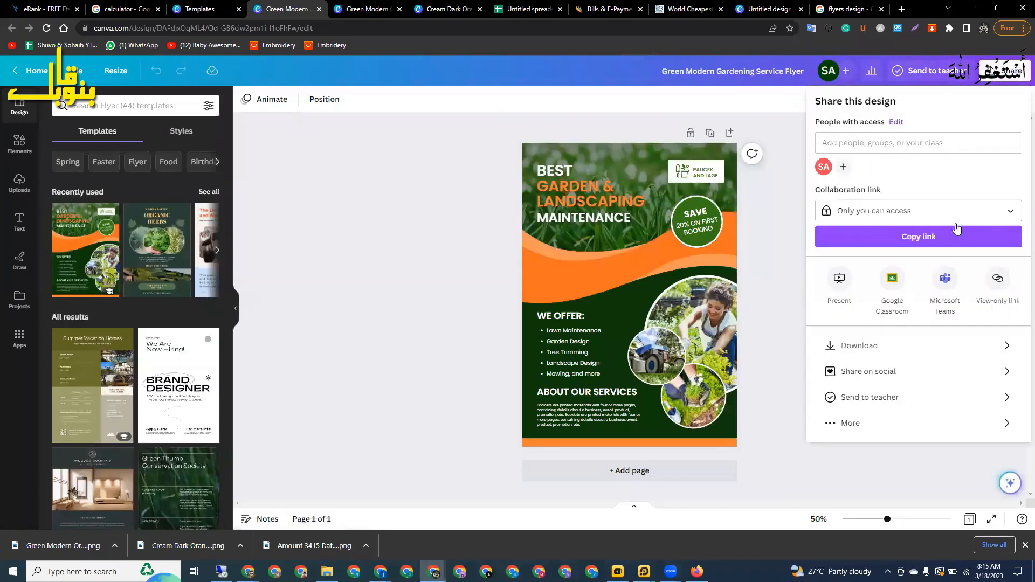
{"action": "left_click", "coordinate": [844, 345]}
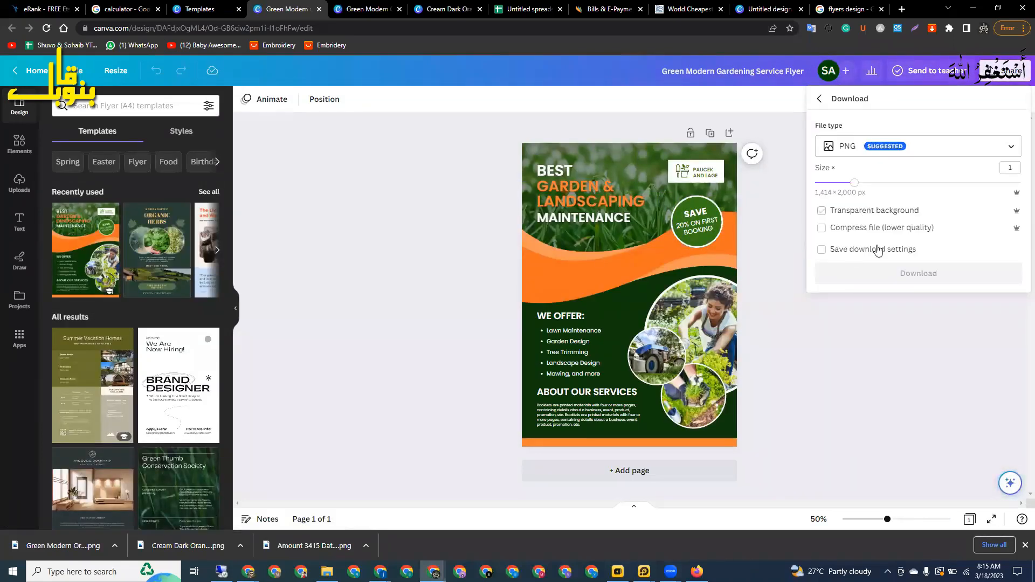
{"action": "left_click", "coordinate": [887, 273]}
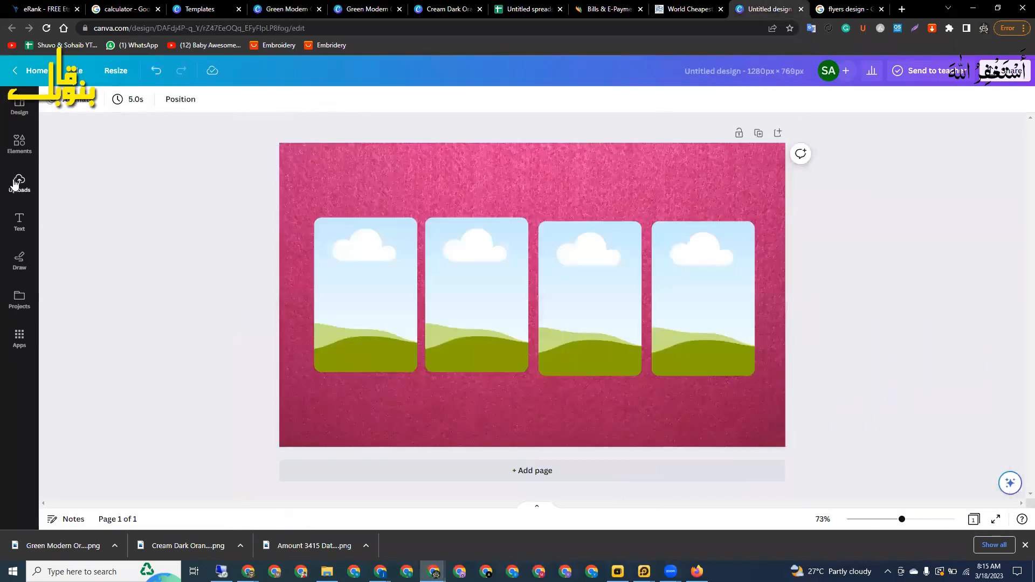
{"action": "left_click", "coordinate": [16, 183]}
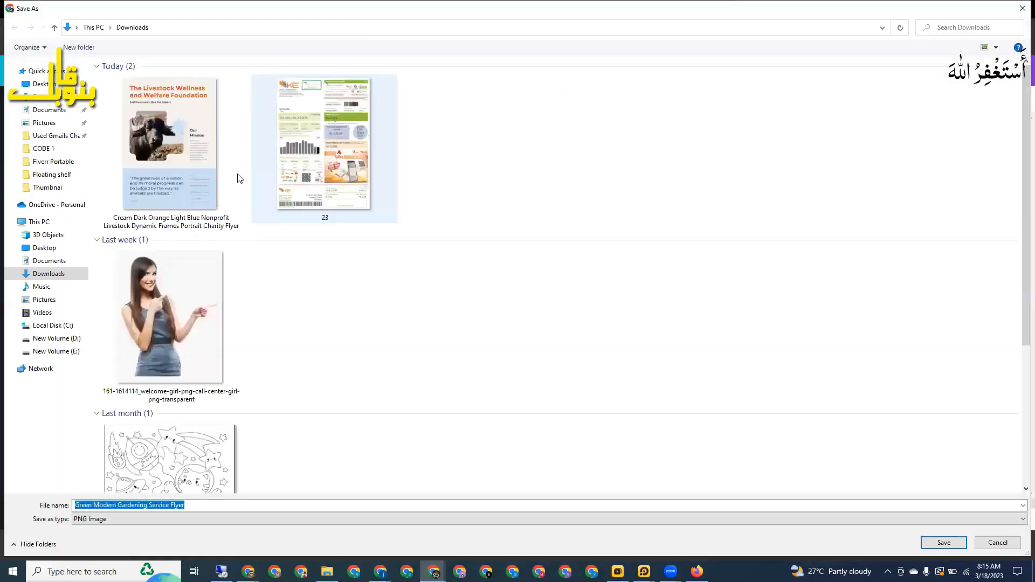
{"action": "left_click", "coordinate": [210, 165]}
{"action": "left_click", "coordinate": [344, 168]}
{"action": "left_click", "coordinate": [498, 185]}
{"action": "left_click", "coordinate": [385, 185]}
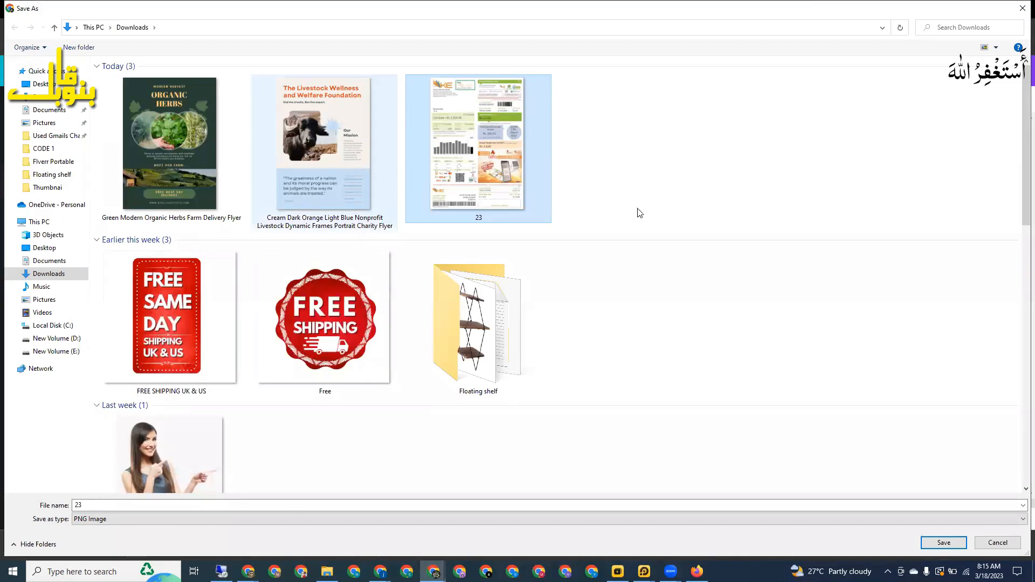
{"action": "left_click", "coordinate": [682, 213]}
{"action": "left_click", "coordinate": [1004, 547]}
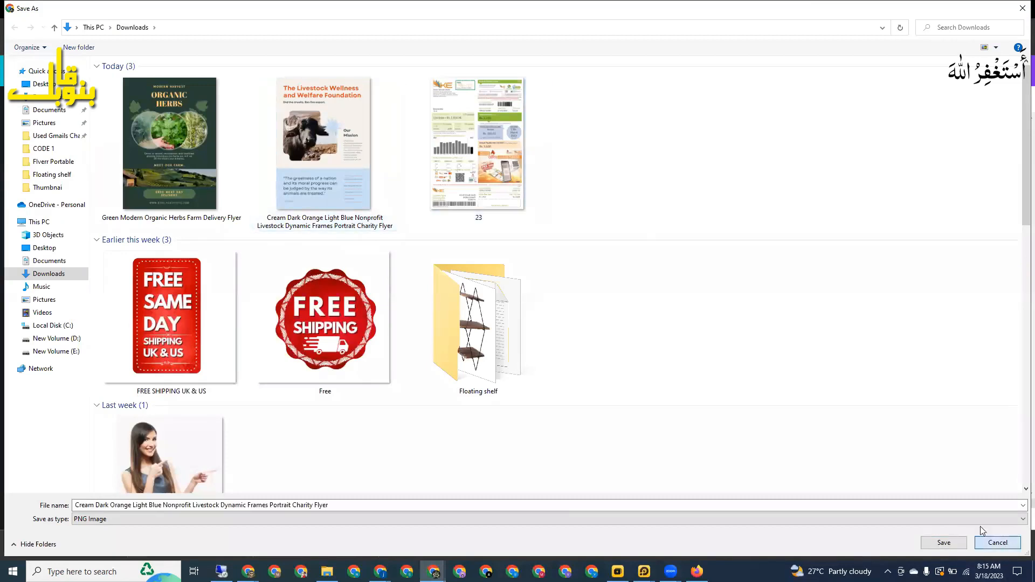
Upload the organic herbs flyer, the livestock charity flyer and the image 23 from Downloads to the pink frame design.
{"action": "left_click", "coordinate": [344, 163], "text": "ctrl"}
{"action": "left_click", "coordinate": [172, 162], "text": "ctrl"}
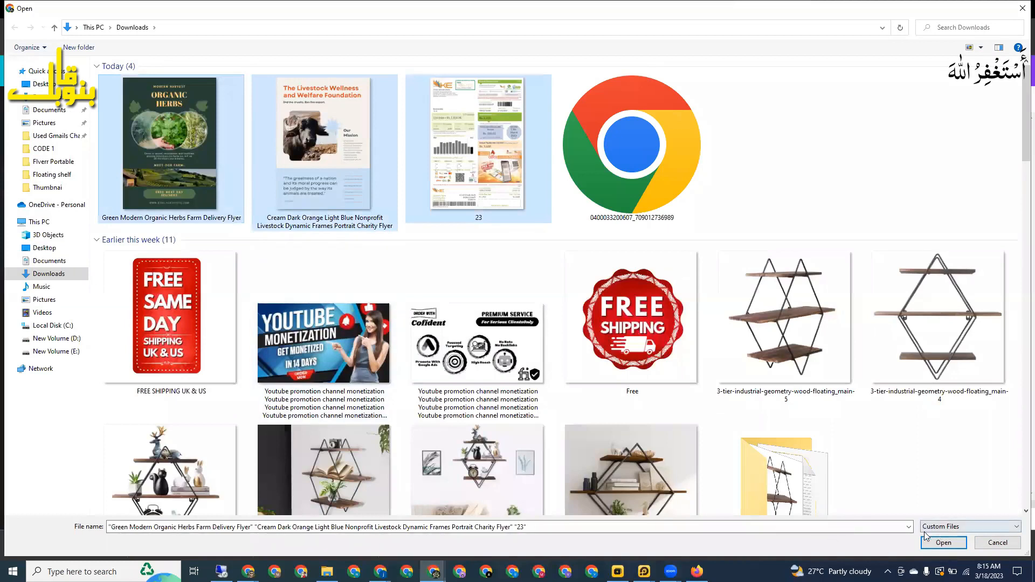
{"action": "left_click", "coordinate": [938, 542]}
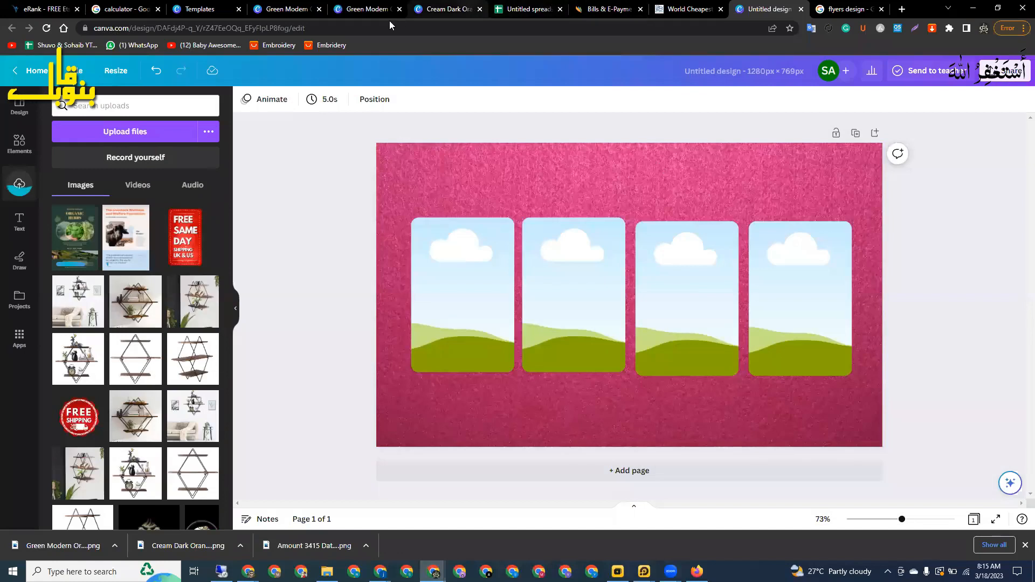
Check the open flyer design tabs and view the downloaded organic herbs PNG, then close the image.
{"action": "left_click", "coordinate": [431, 9]}
{"action": "left_click", "coordinate": [365, 9]}
{"action": "left_click", "coordinate": [310, 9]}
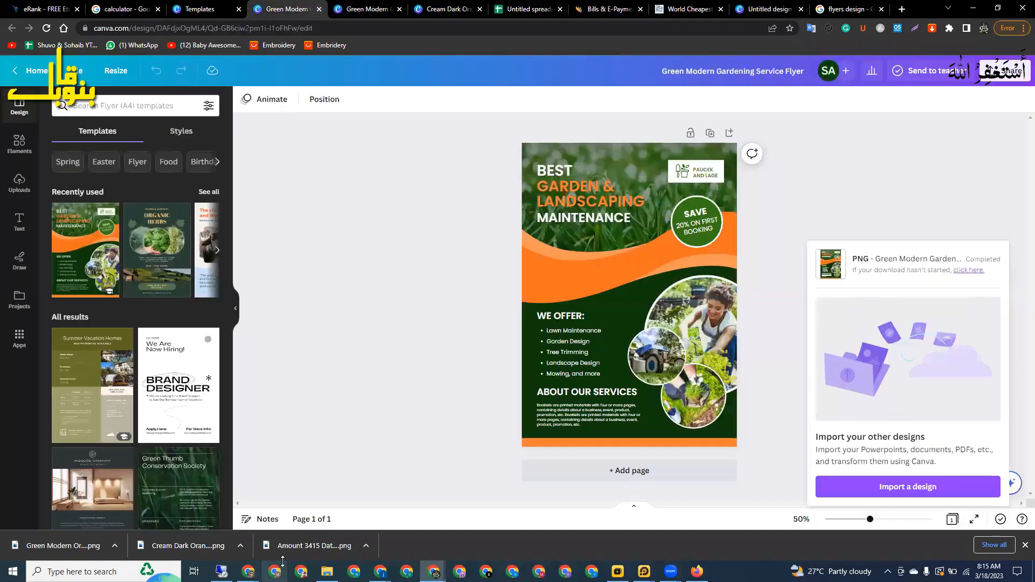
{"action": "left_click", "coordinate": [115, 545]}
{"action": "left_click", "coordinate": [135, 475]}
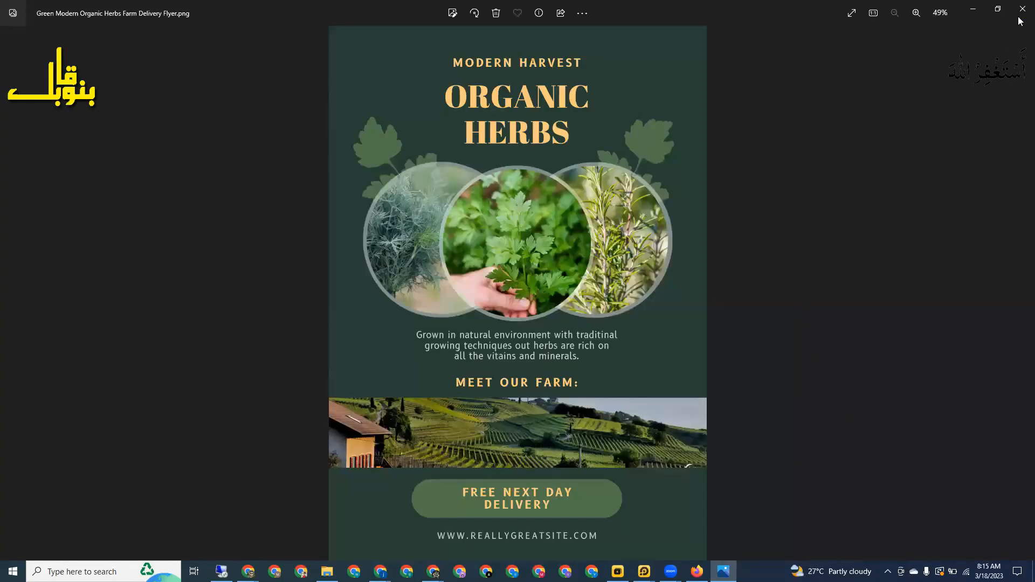
{"action": "left_click", "coordinate": [1022, 16]}
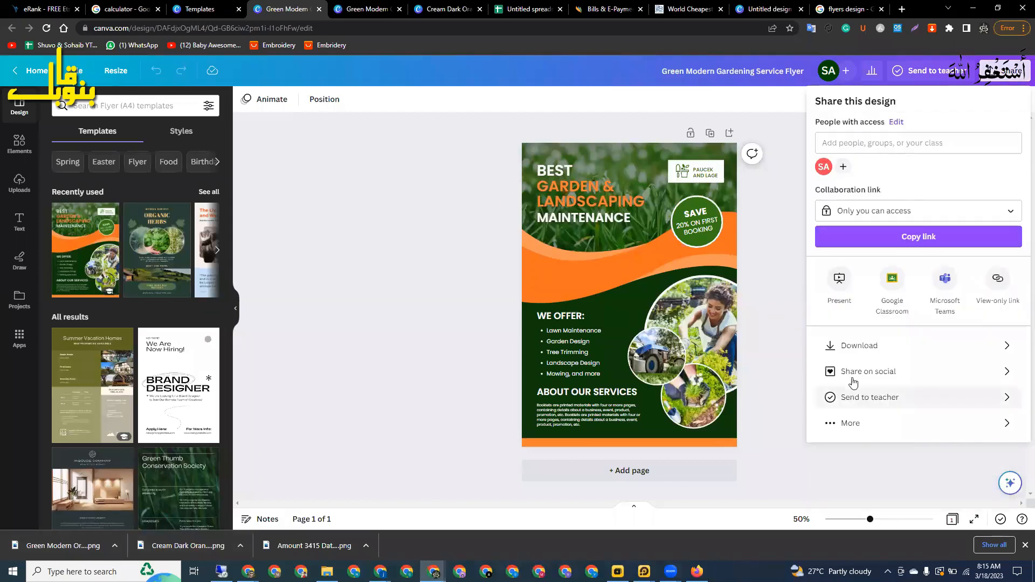
Download the Green Modern Gardening Service Flyer as a PNG to the Downloads folder and return to the pink frame design.
{"action": "left_click", "coordinate": [859, 346]}
{"action": "left_click", "coordinate": [876, 278]}
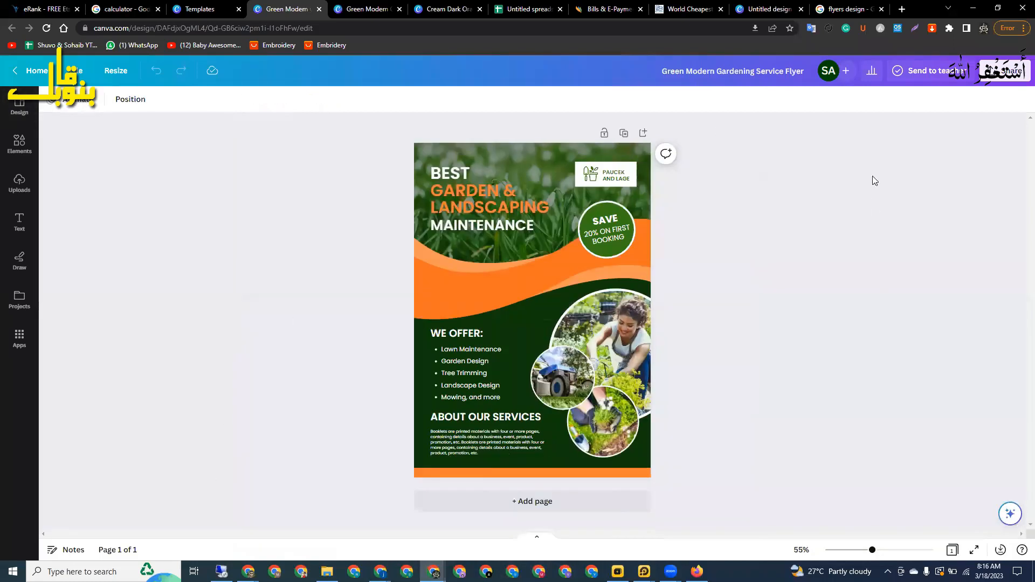
{"action": "left_click", "coordinate": [999, 77]}
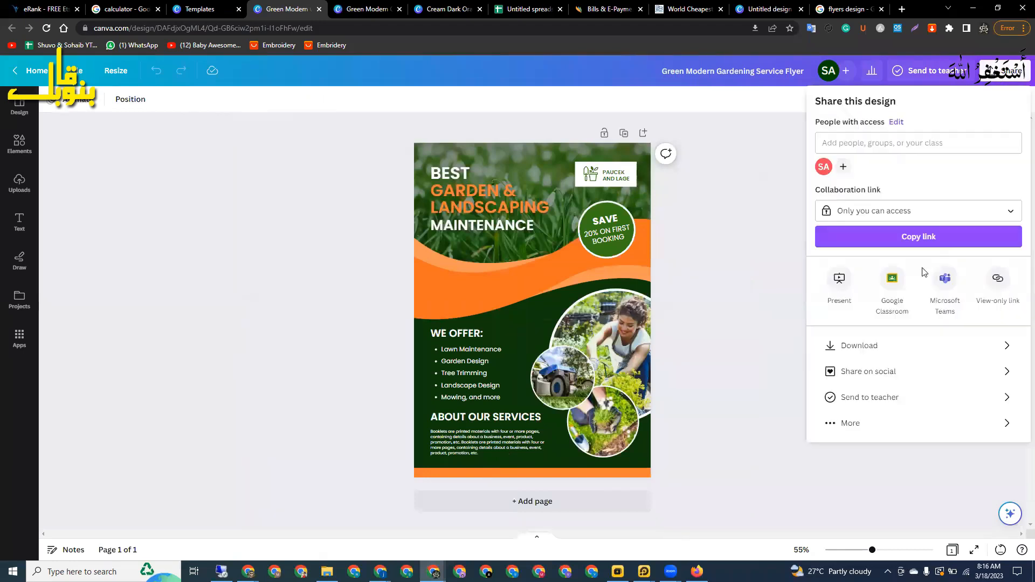
{"action": "left_click", "coordinate": [851, 351]}
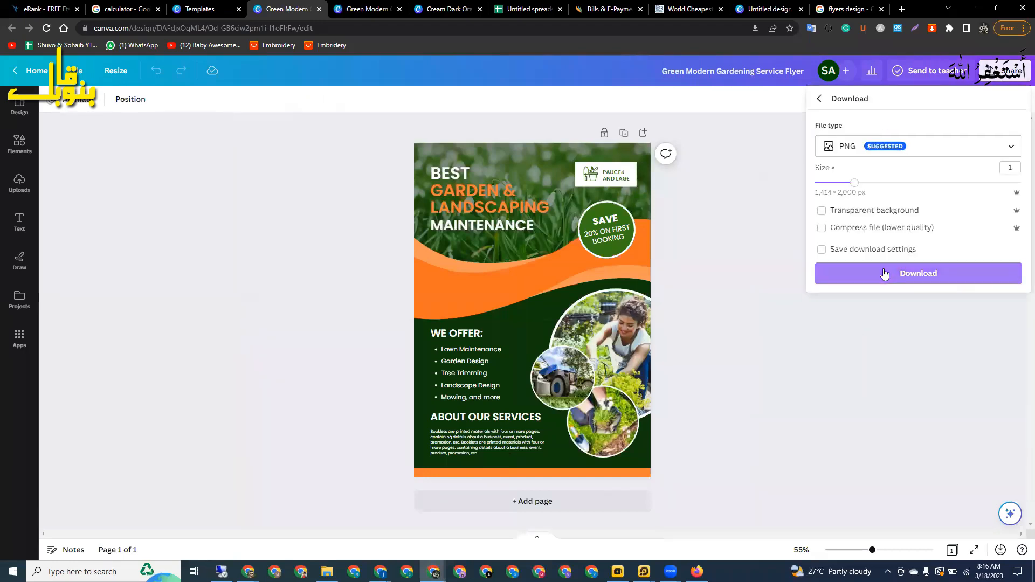
{"action": "left_click", "coordinate": [857, 275]}
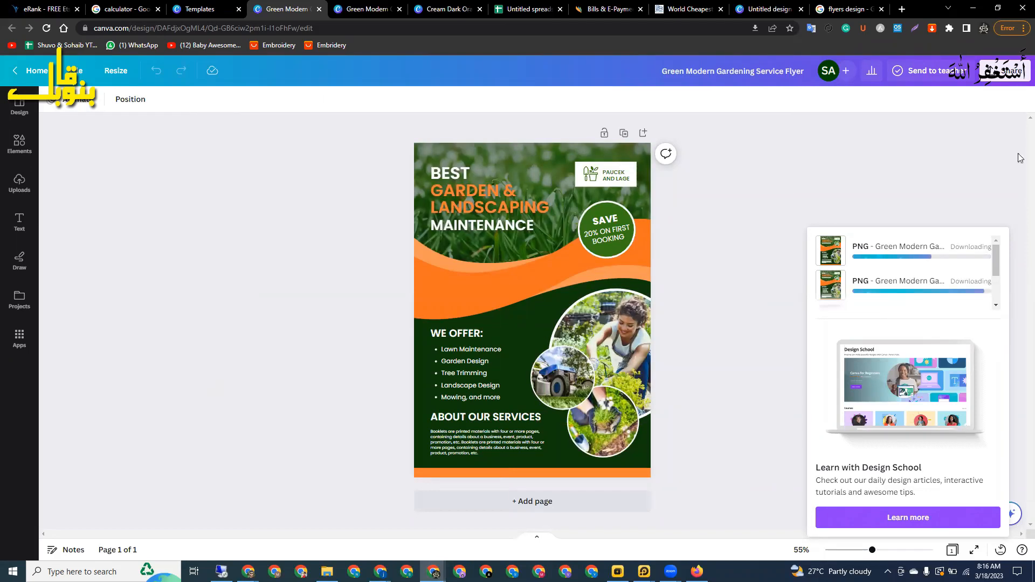
{"action": "left_click", "coordinate": [768, 9]}
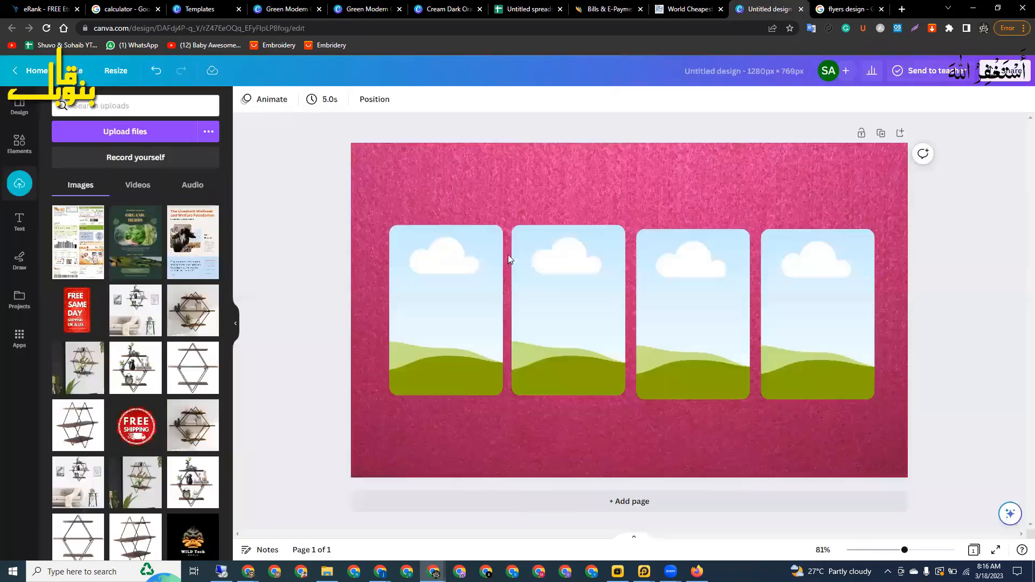
{"action": "mouse_move", "coordinate": [135, 248]}
{"action": "left_mouse_down"}
{"action": "mouse_move", "coordinate": [239, 269]}
{"action": "mouse_move", "coordinate": [123, 241]}
{"action": "left_mouse_up"}
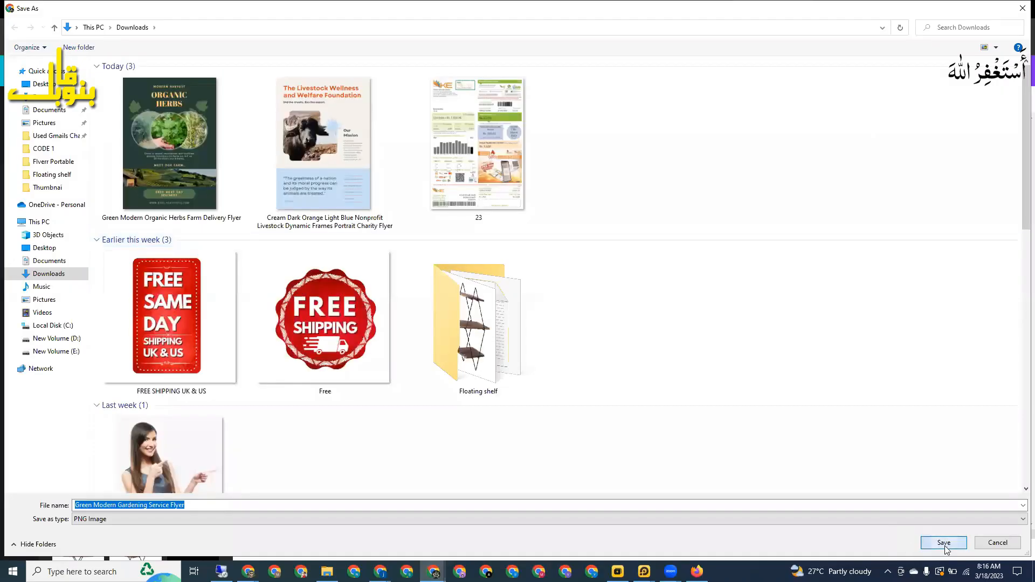
{"action": "key", "text": "Return"}
Fill the first three frames, in order, with the uploaded organic herbs flyer, livestock flyer and bill image.
{"action": "left_click_drag", "start_coordinate": [134, 243], "coordinate": [454, 285]}
{"action": "left_click_drag", "start_coordinate": [193, 242], "coordinate": [558, 267]}
{"action": "left_click_drag", "start_coordinate": [78, 242], "coordinate": [685, 291]}
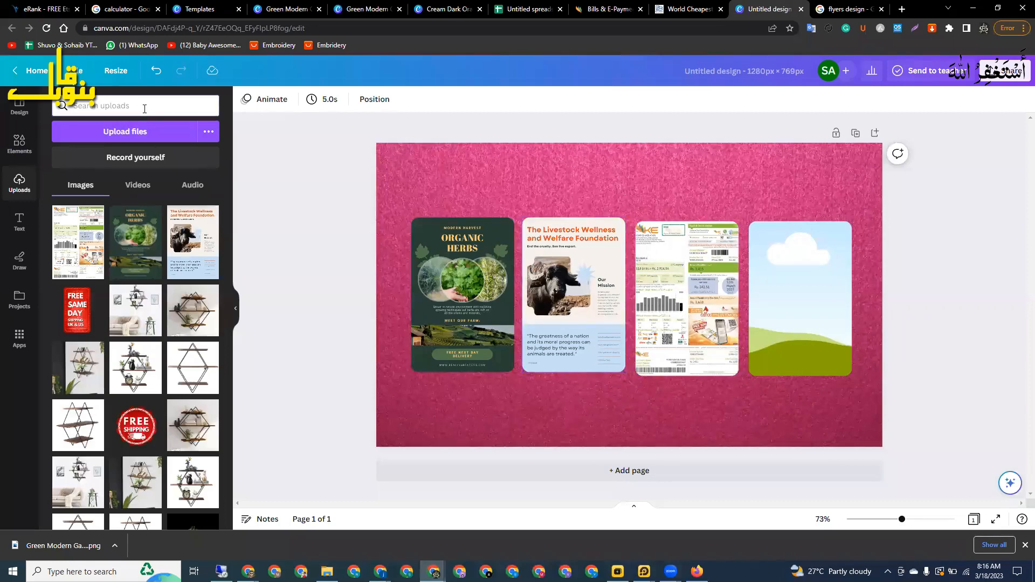
{"action": "left_click", "coordinate": [29, 143]}
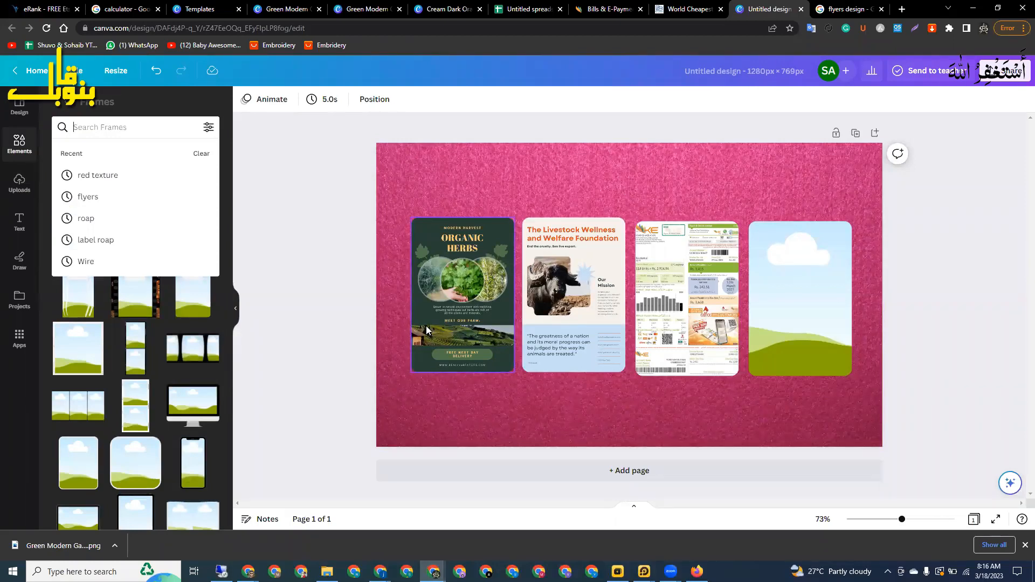
Delete the bill image and the empty fourth frame, and move the herbs and livestock flyers to the right half of the page.
{"action": "left_click_drag", "start_coordinate": [801, 420], "coordinate": [710, 343]}
{"action": "key", "text": "Delete"}
{"action": "left_click_drag", "start_coordinate": [620, 307], "coordinate": [734, 318]}
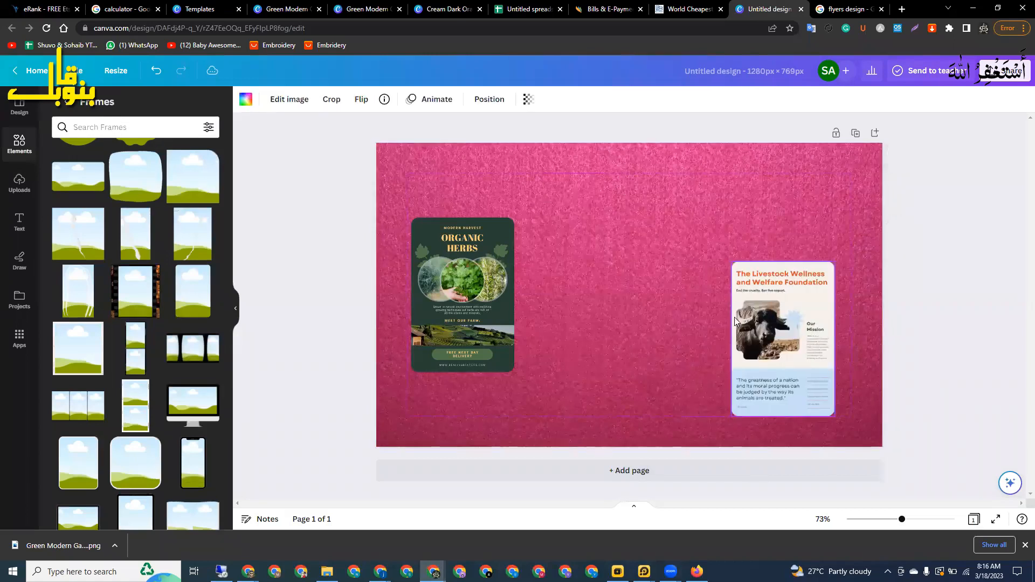
{"action": "left_click_drag", "start_coordinate": [507, 307], "coordinate": [717, 261]}
{"action": "left_click_drag", "start_coordinate": [765, 307], "coordinate": [778, 301]}
{"action": "left_click_drag", "start_coordinate": [685, 312], "coordinate": [692, 315]}
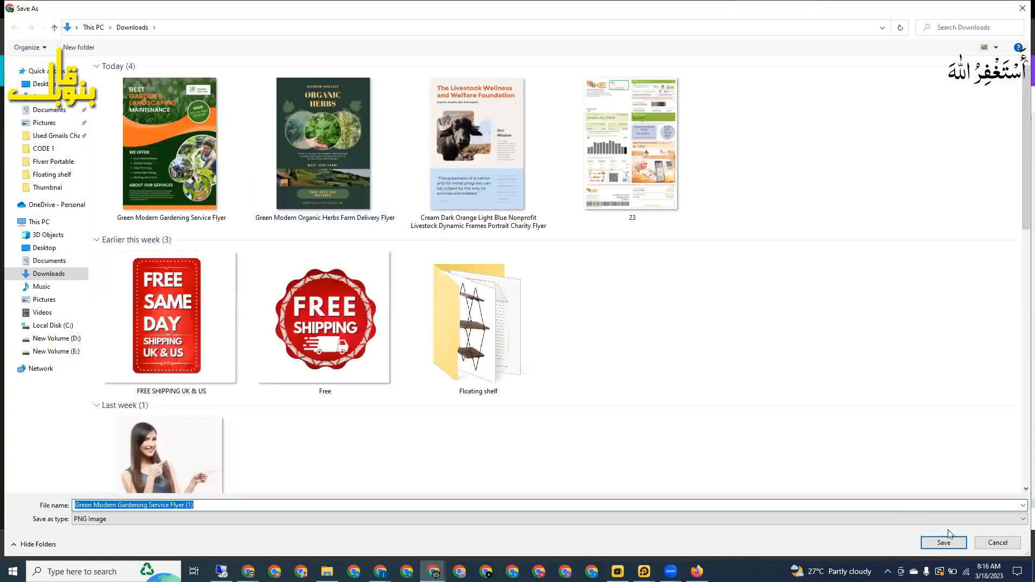
{"action": "left_click", "coordinate": [982, 543]}
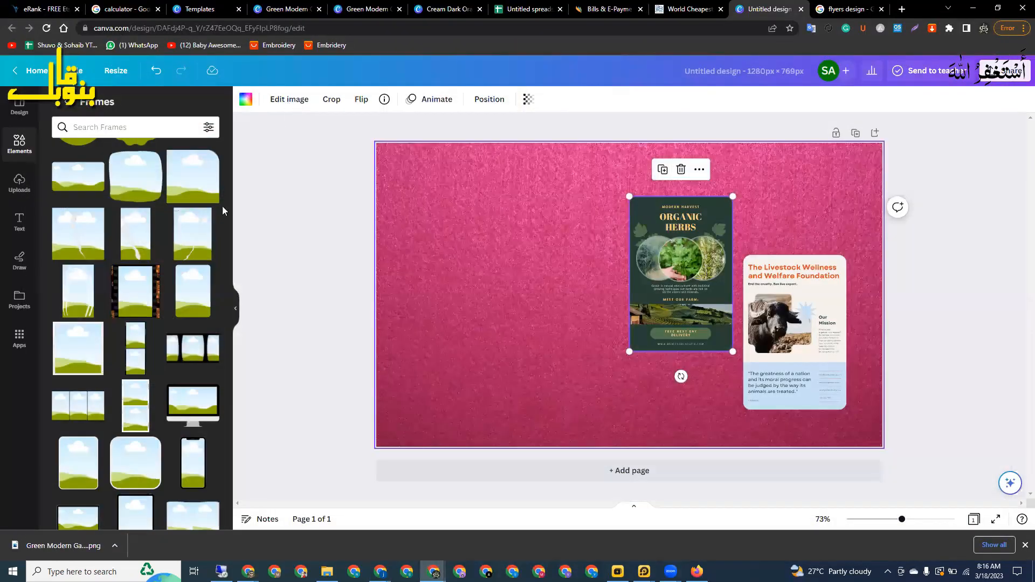
Apply a Glow shadow to the organic herbs flyer.
{"action": "left_click", "coordinate": [289, 99]}
{"action": "scroll", "coordinate": [86, 377], "scroll_direction": "down", "scroll_amount": 2}
{"action": "scroll", "coordinate": [81, 215], "scroll_direction": "up", "scroll_amount": 2}
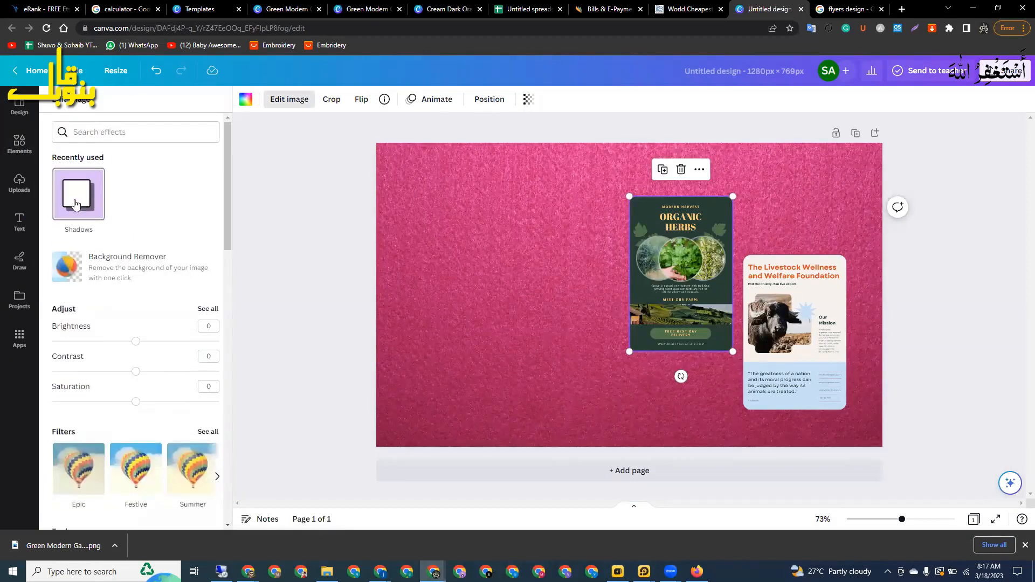
{"action": "left_click", "coordinate": [79, 194]}
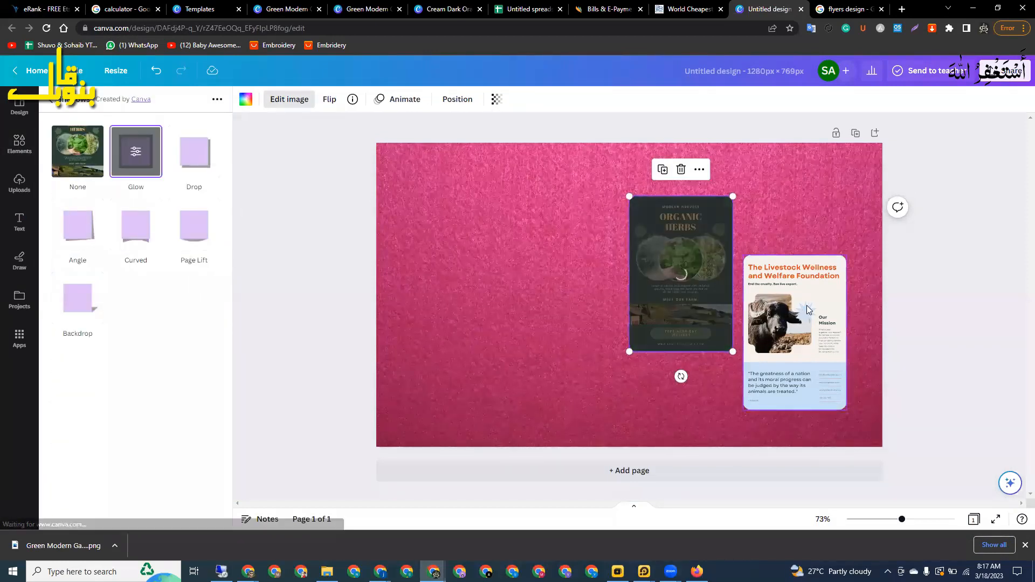
Apply a Glow shadow to the livestock flyer with size 16, transparency 46 and blur 11.
{"action": "left_click", "coordinate": [807, 311]}
{"action": "left_click", "coordinate": [296, 100]}
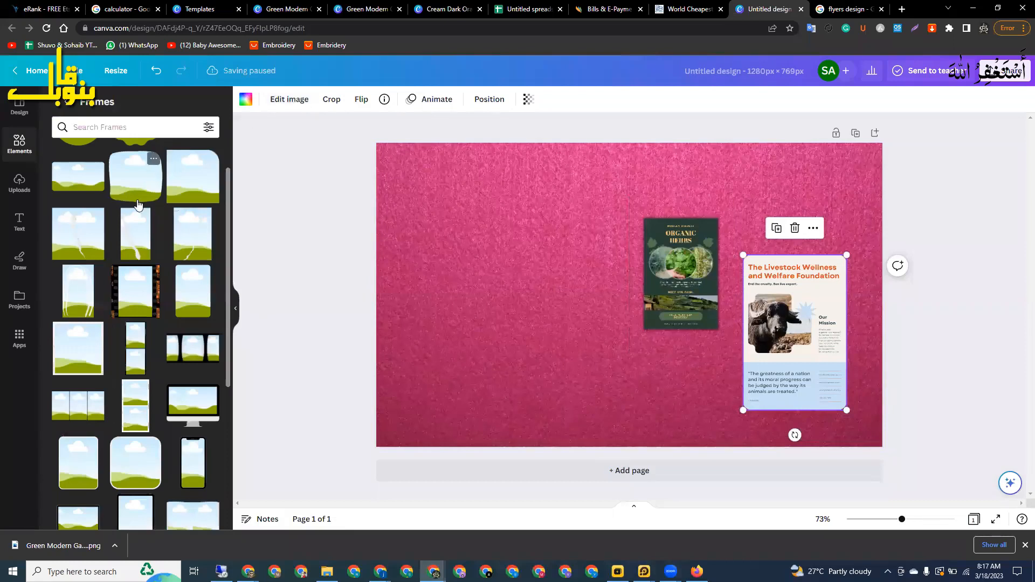
{"action": "left_click", "coordinate": [286, 100]}
{"action": "left_click", "coordinate": [76, 216]}
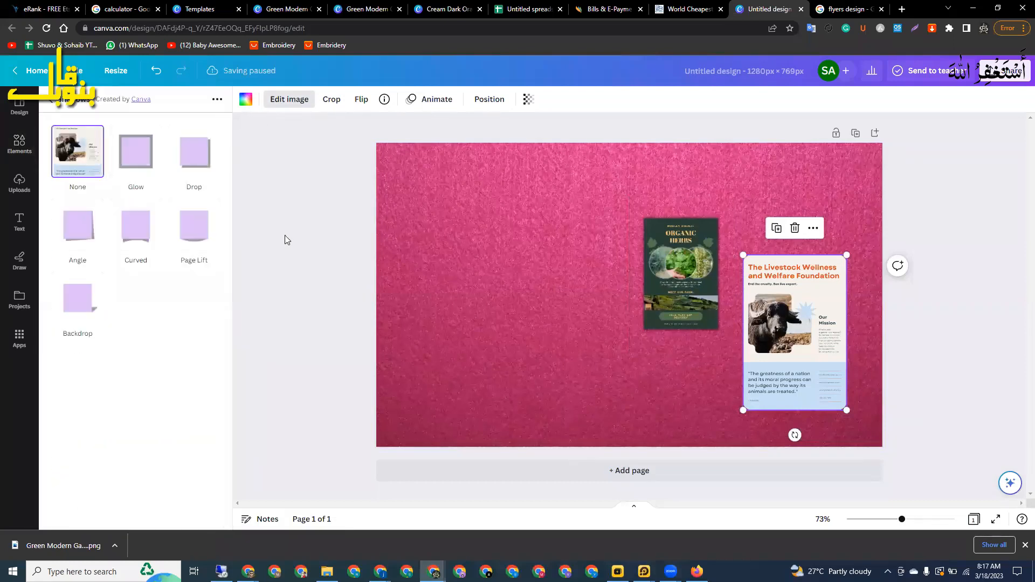
{"action": "left_click", "coordinate": [123, 177]}
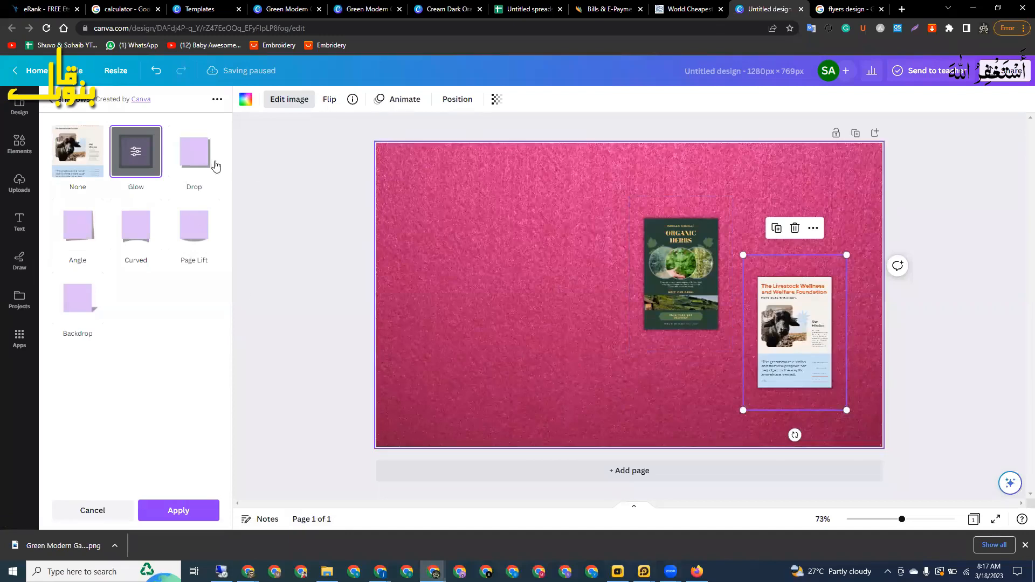
{"action": "left_click", "coordinate": [138, 152]}
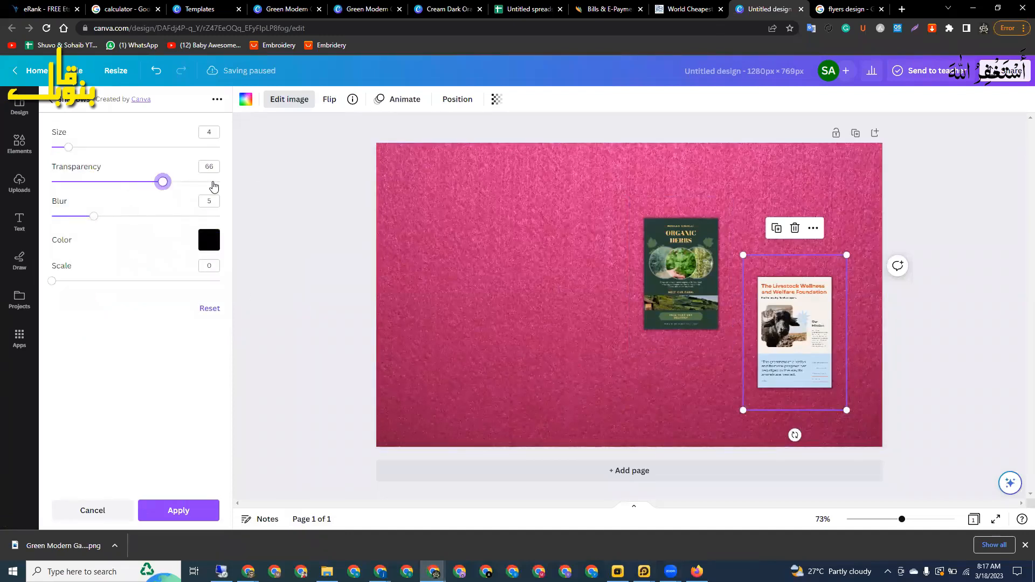
{"action": "left_click", "coordinate": [151, 222]}
{"action": "left_click_drag", "start_coordinate": [69, 147], "coordinate": [119, 147]}
{"action": "left_click_drag", "start_coordinate": [210, 182], "coordinate": [134, 186]}
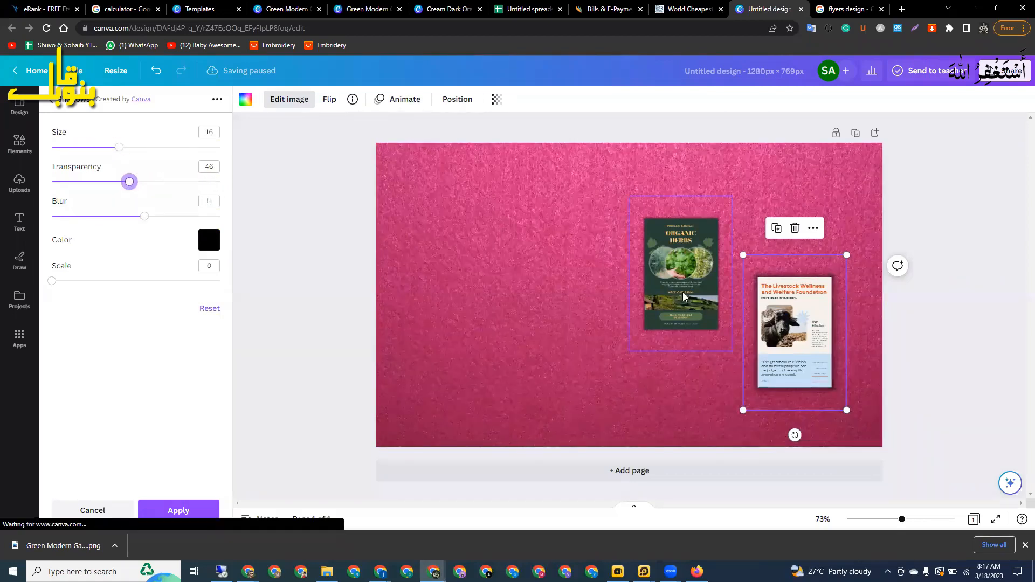
Set the organic herbs flyer's glow to size 19, transparency 50 and blur 10, and enlarge the flyer.
{"action": "left_click", "coordinate": [680, 274]}
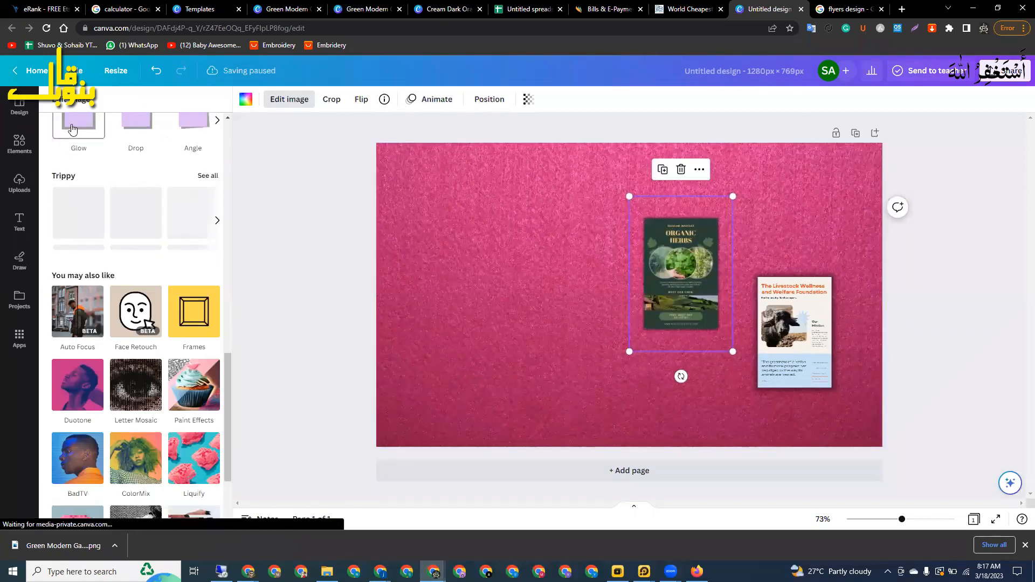
{"action": "left_click", "coordinate": [77, 134]}
{"action": "left_click", "coordinate": [77, 135]}
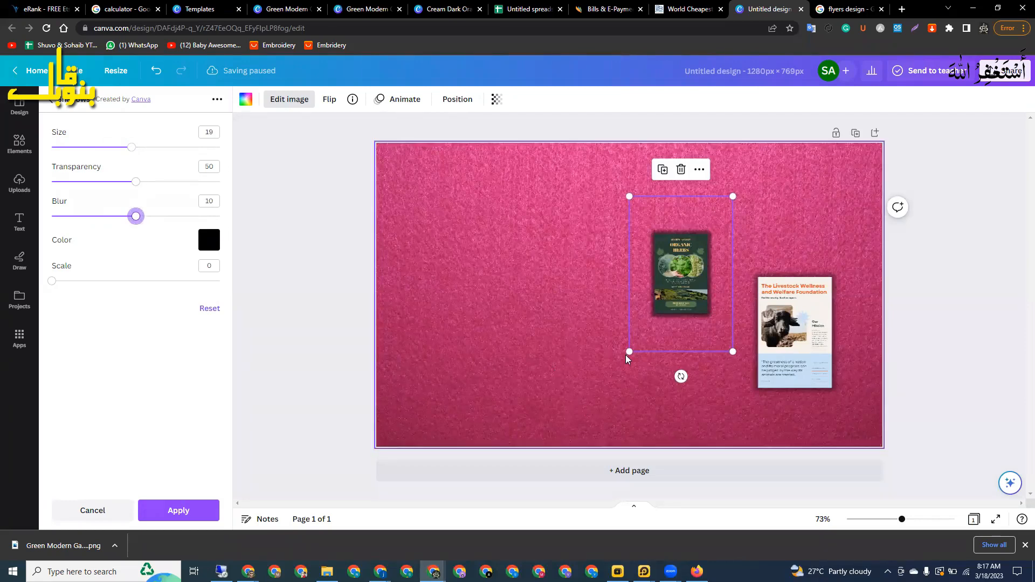
{"action": "left_click_drag", "start_coordinate": [632, 352], "coordinate": [568, 444]}
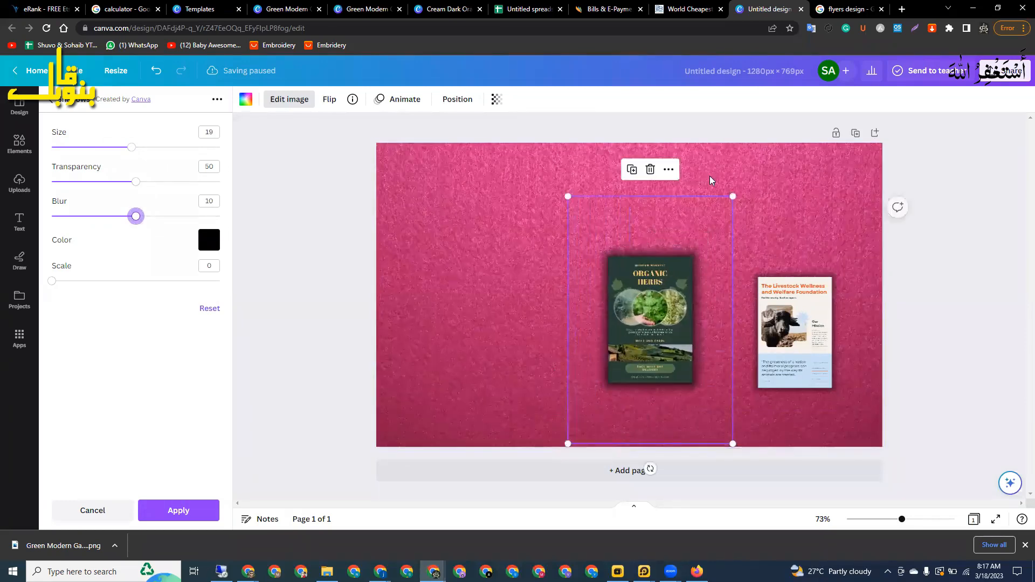
{"action": "left_click_drag", "start_coordinate": [733, 197], "coordinate": [780, 128]}
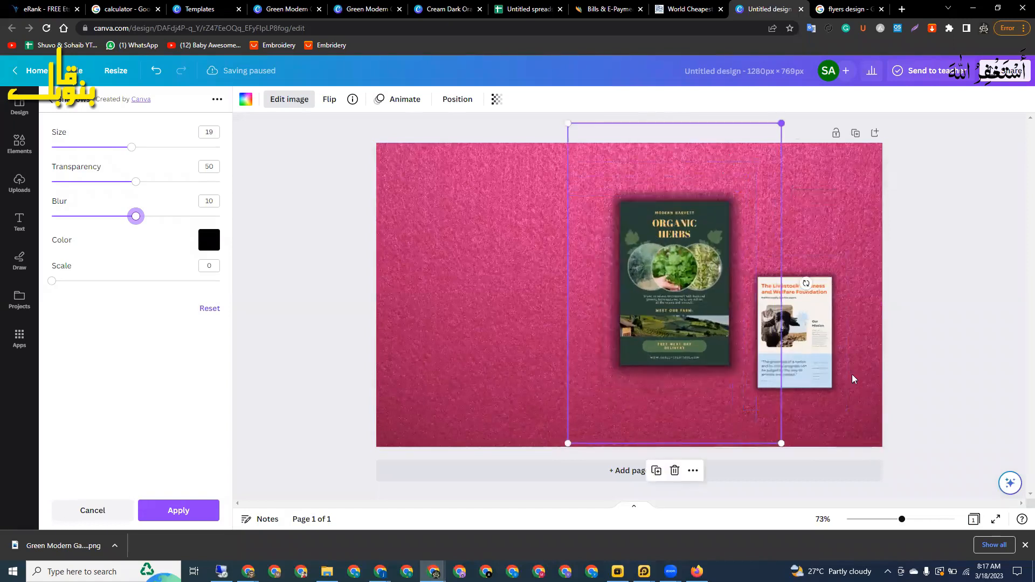
Enlarge the livestock flyer and place it in the page's lower-right corner, with the organic herbs flyer higher up beside it.
{"action": "left_click", "coordinate": [838, 277]}
{"action": "left_click_drag", "start_coordinate": [846, 256], "coordinate": [888, 199]}
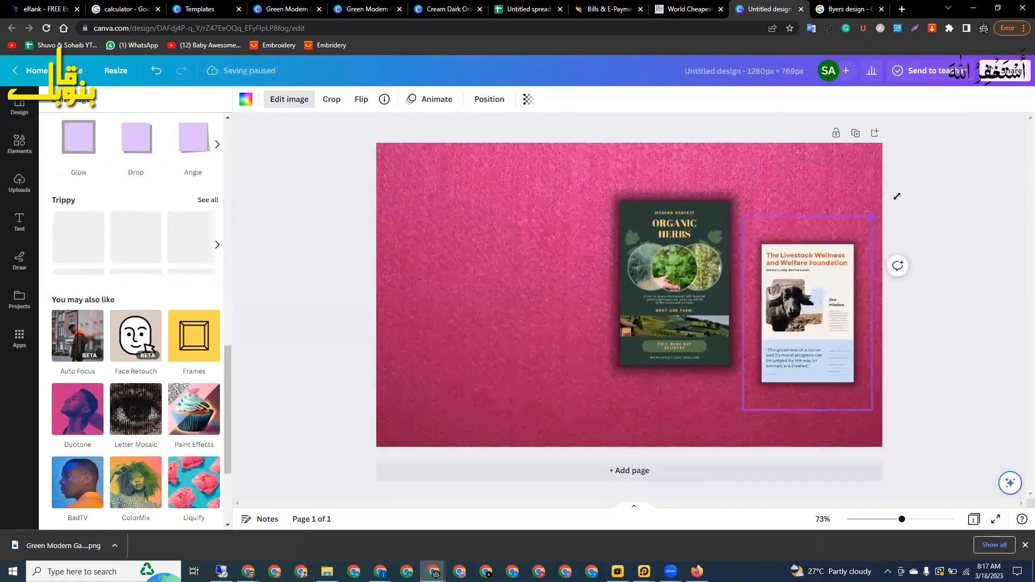
{"action": "left_click_drag", "start_coordinate": [819, 313], "coordinate": [806, 343]}
{"action": "left_click_drag", "start_coordinate": [706, 297], "coordinate": [721, 290]}
{"action": "left_click_drag", "start_coordinate": [786, 317], "coordinate": [853, 340]}
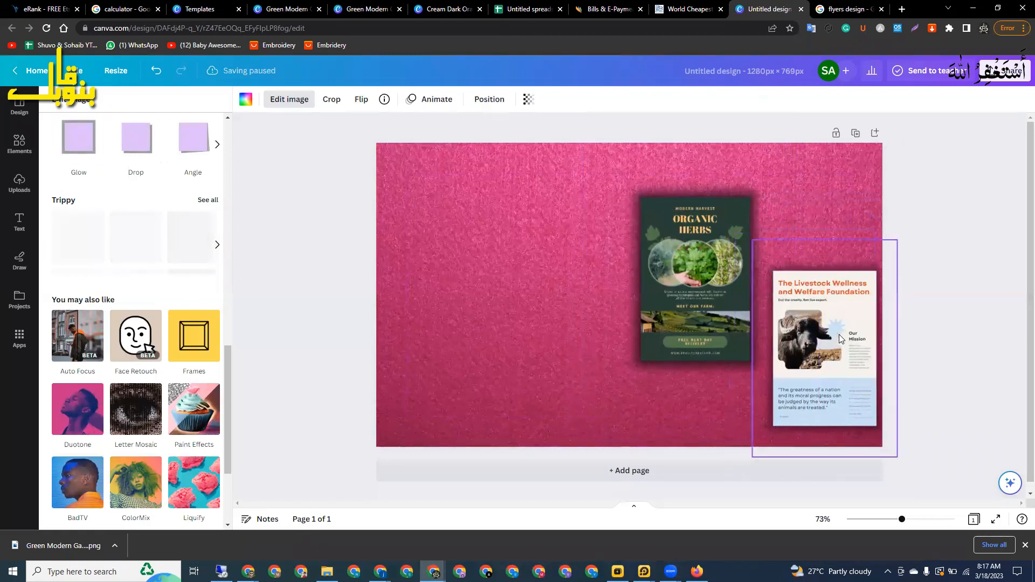
{"action": "left_click_drag", "start_coordinate": [719, 307], "coordinate": [727, 307]}
{"action": "left_click", "coordinate": [808, 348]}
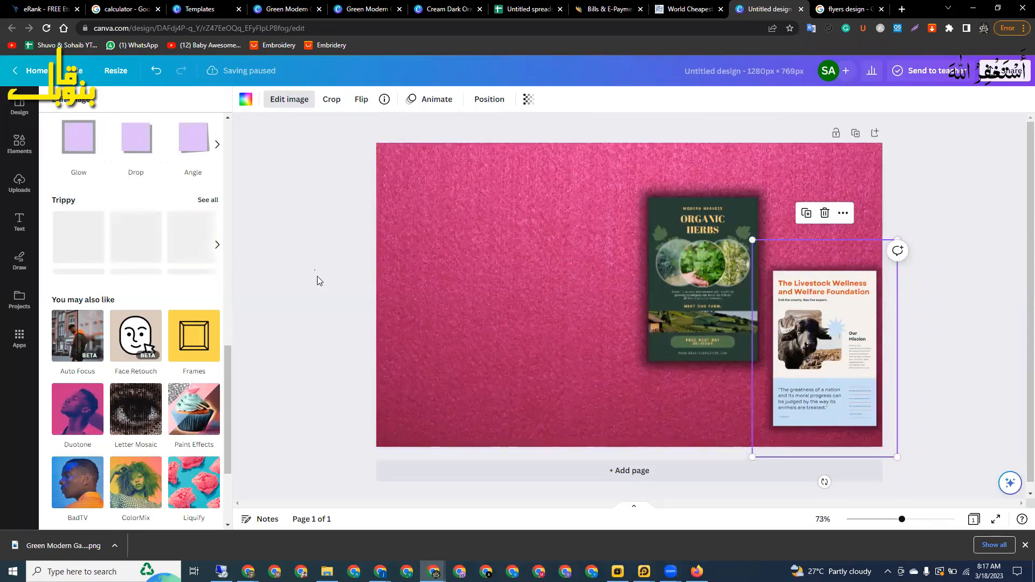
{"action": "left_click", "coordinate": [194, 336]}
{"action": "left_click", "coordinate": [556, 267]}
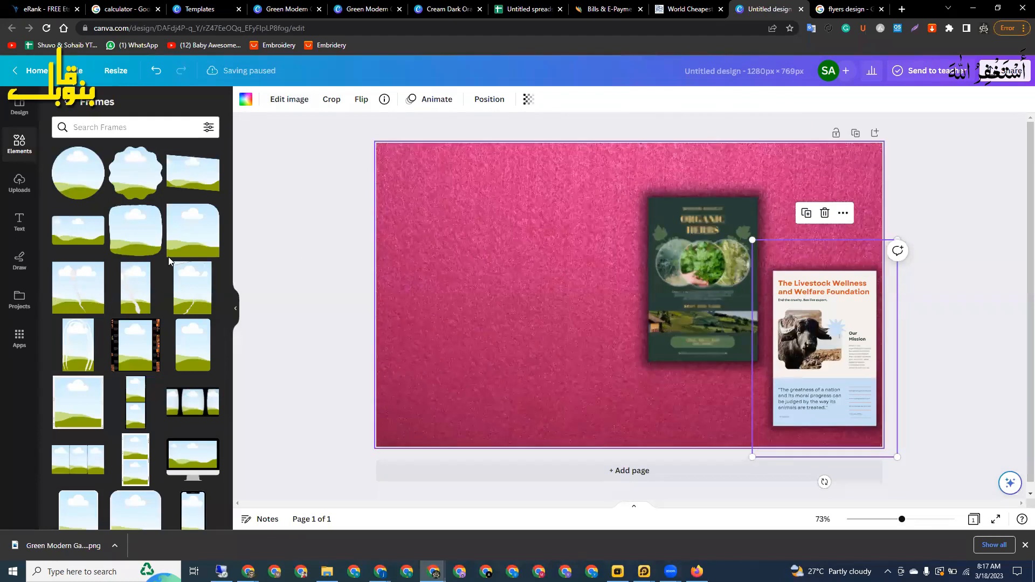
{"action": "left_click", "coordinate": [107, 126]}
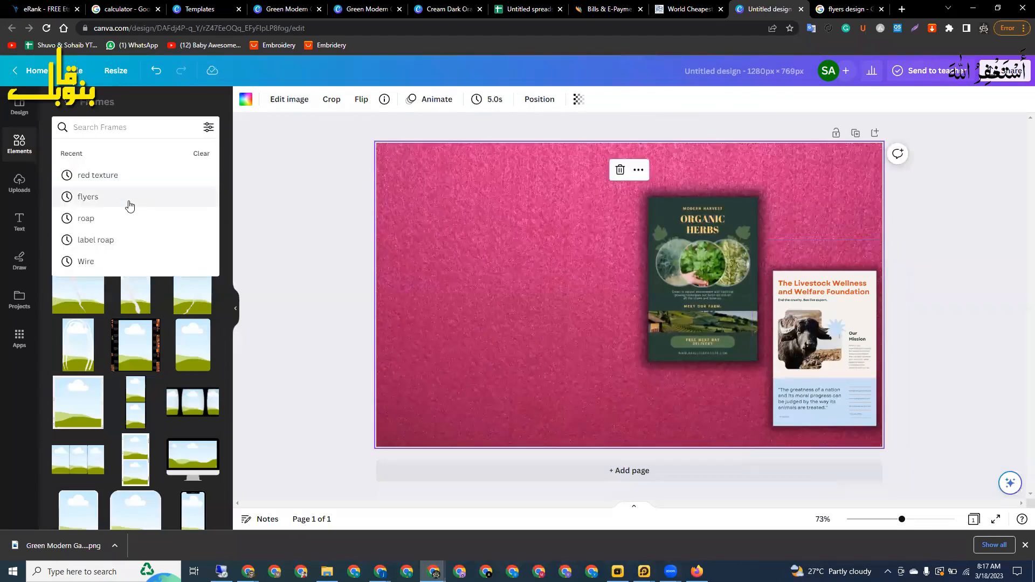
{"action": "type", "text": "Yello"}
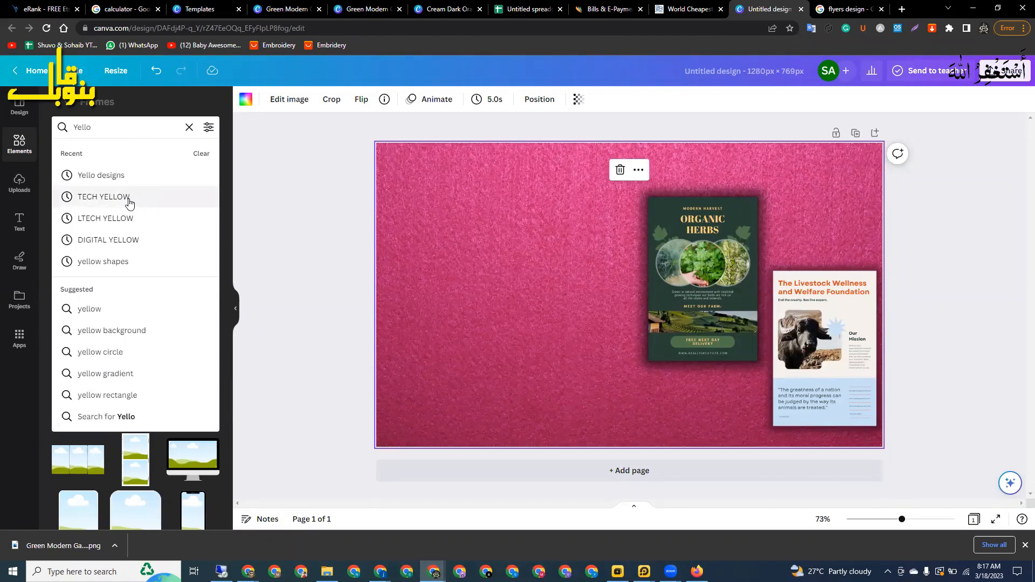
{"action": "type", "text": "w"}
{"action": "key", "text": "Return"}
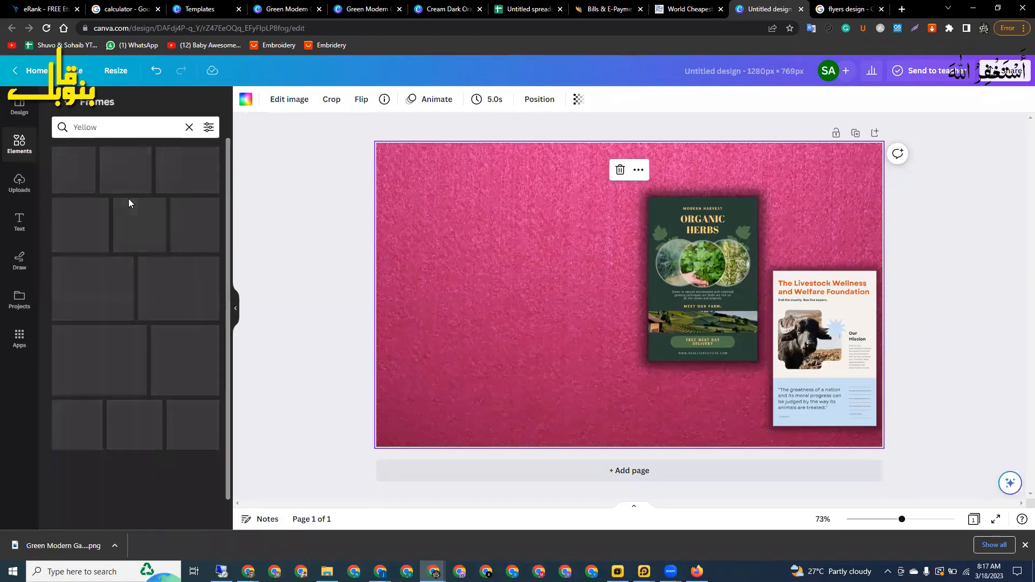
{"action": "left_click", "coordinate": [189, 128]}
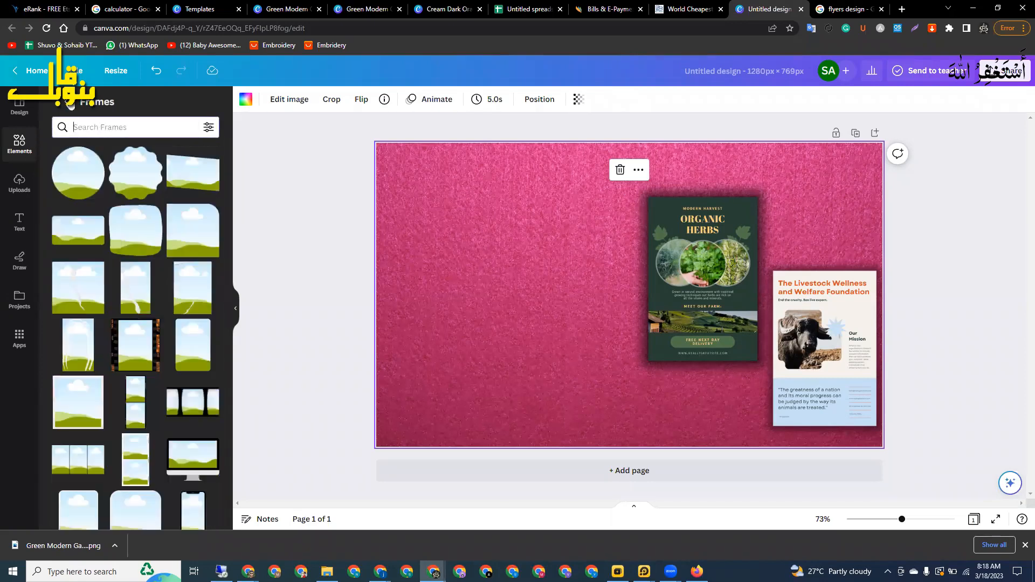
Search all design elements for "yellow" and limit the results to photos.
{"action": "left_click", "coordinate": [69, 102]}
{"action": "left_click", "coordinate": [119, 107]}
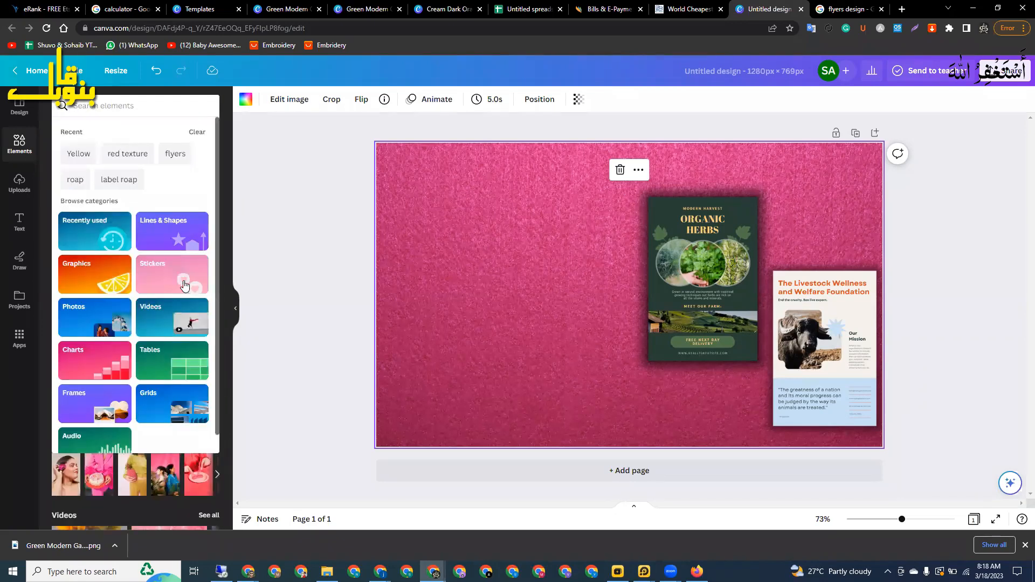
{"action": "type", "text": "yellow"}
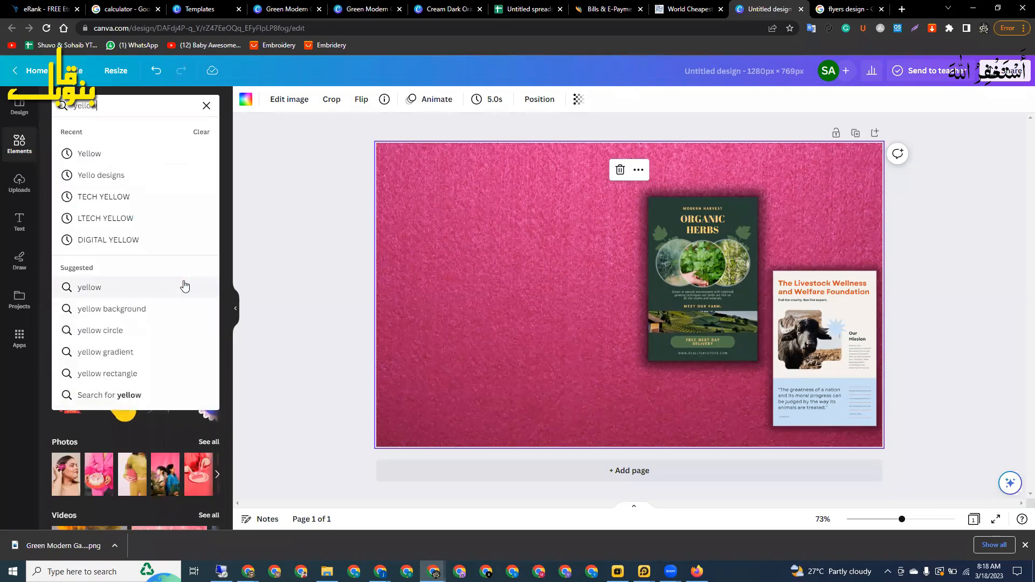
{"action": "key", "text": "Return"}
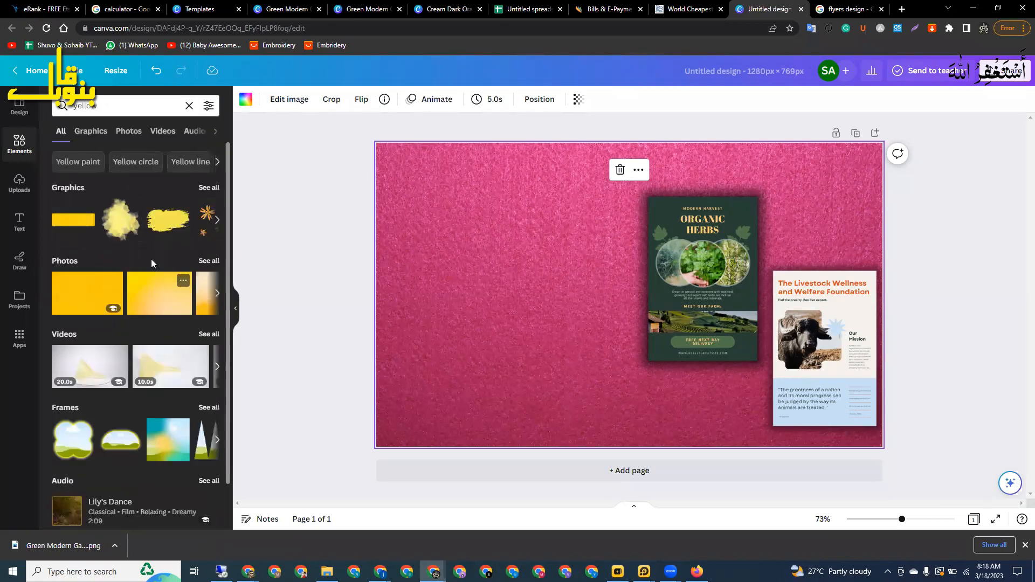
{"action": "left_click", "coordinate": [128, 132]}
Try several yellow photos as the page background, ending with the smooth yellow-orange gradient.
{"action": "left_click_drag", "start_coordinate": [137, 386], "coordinate": [401, 286]}
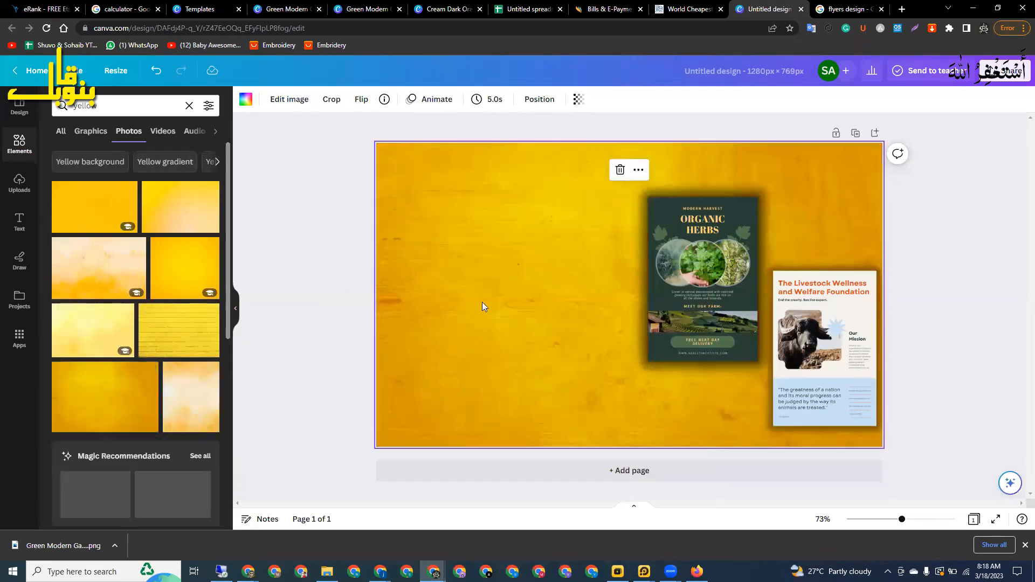
{"action": "left_click_drag", "start_coordinate": [172, 499], "coordinate": [381, 349]}
{"action": "scroll", "coordinate": [76, 302], "scroll_direction": "down", "scroll_amount": 5}
{"action": "left_click_drag", "start_coordinate": [98, 302], "coordinate": [399, 278]}
{"action": "scroll", "coordinate": [82, 305], "scroll_direction": "down", "scroll_amount": 1}
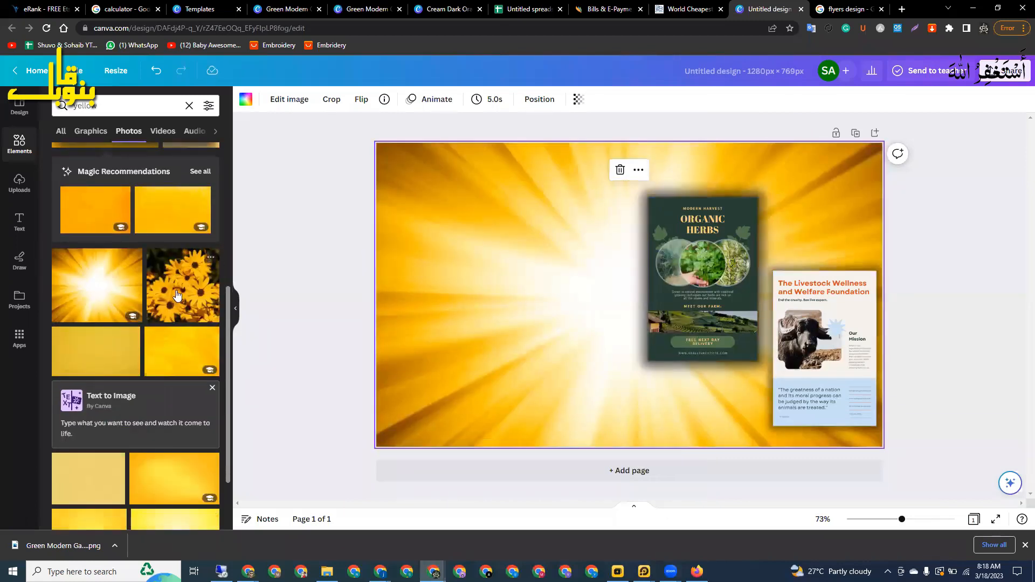
{"action": "left_click_drag", "start_coordinate": [82, 305], "coordinate": [407, 244]}
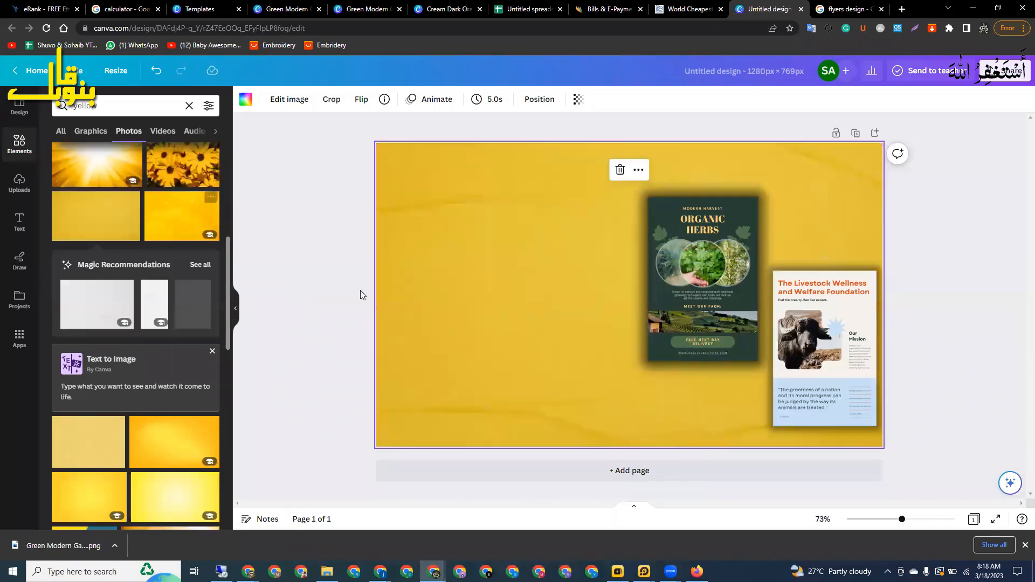
{"action": "left_click_drag", "start_coordinate": [192, 226], "coordinate": [380, 245]}
{"action": "scroll", "coordinate": [123, 321], "scroll_direction": "down", "scroll_amount": 1}
{"action": "scroll", "coordinate": [123, 319], "scroll_direction": "down", "scroll_amount": 1}
{"action": "left_click_drag", "start_coordinate": [174, 345], "coordinate": [391, 300]}
Reapply the Glow shadow to the organic herbs flyer with size, transparency and blur set to 0.
{"action": "left_click", "coordinate": [711, 257]}
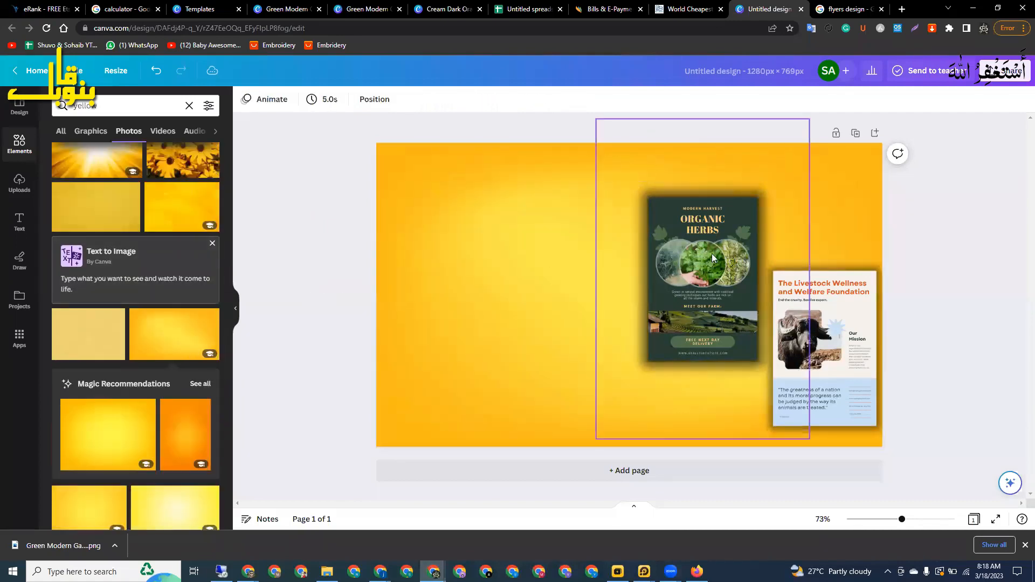
{"action": "double_click", "coordinate": [667, 273]}
{"action": "left_click", "coordinate": [236, 310]}
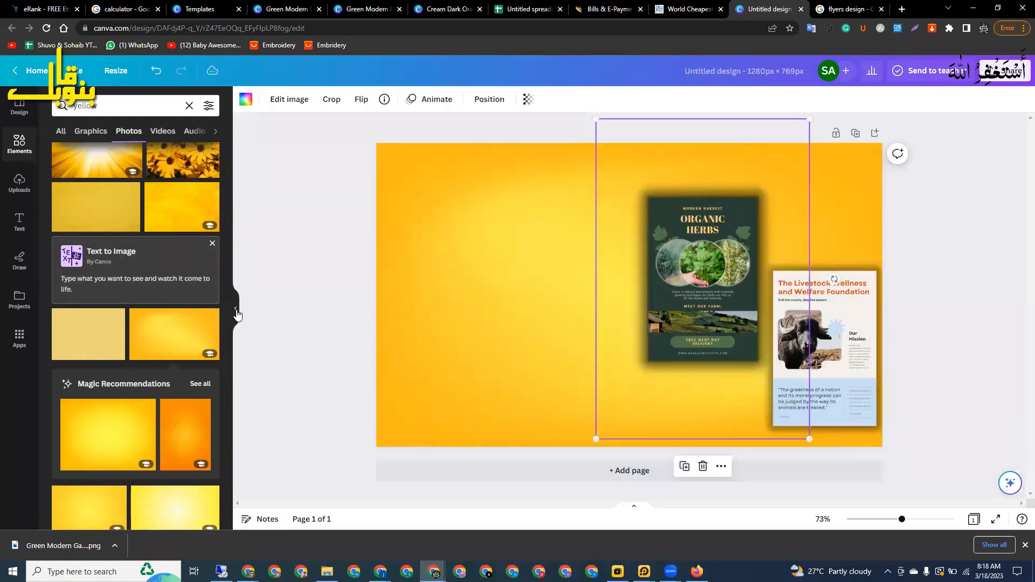
{"action": "left_click", "coordinate": [96, 103]}
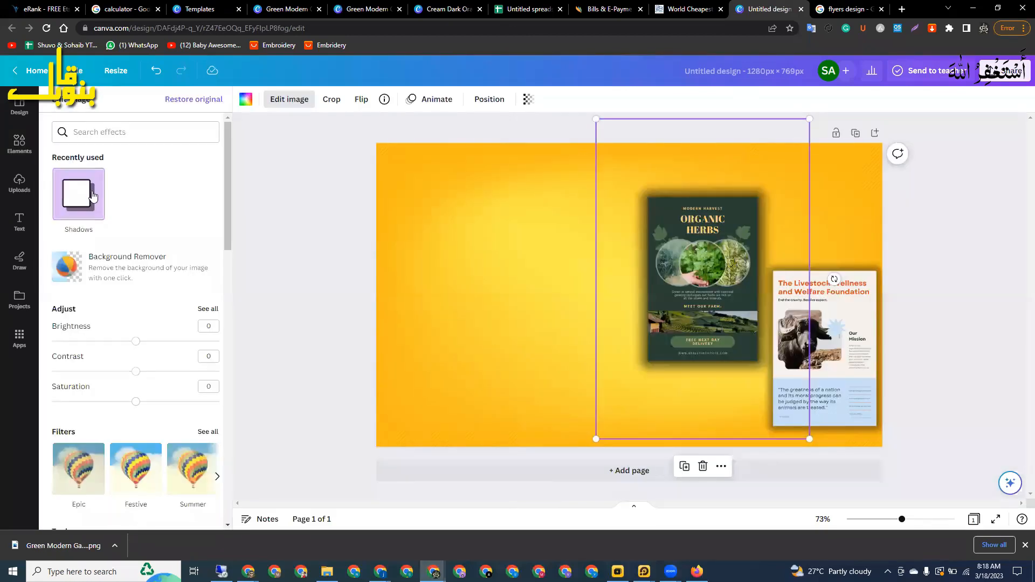
{"action": "left_click", "coordinate": [82, 196]}
{"action": "left_click", "coordinate": [129, 162]}
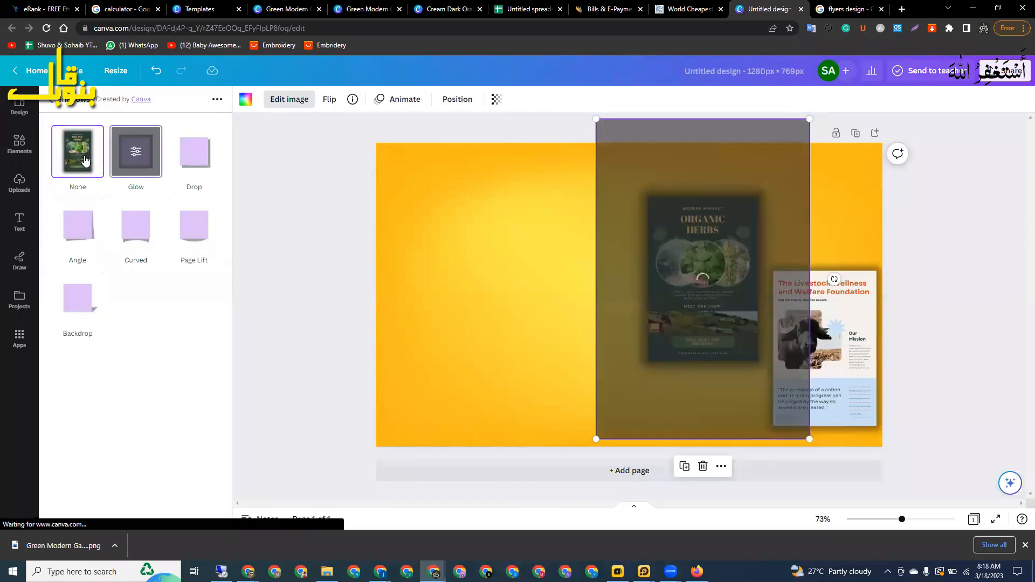
{"action": "left_click", "coordinate": [135, 153]}
{"action": "left_click_drag", "start_coordinate": [134, 183], "coordinate": [21, 143]}
{"action": "left_click_drag", "start_coordinate": [94, 216], "coordinate": [5, 201]}
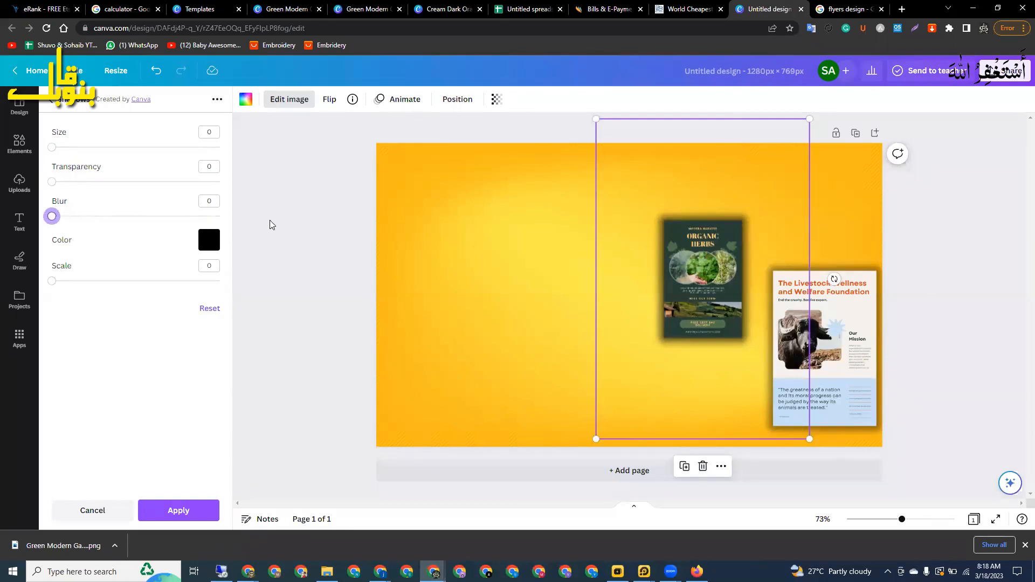
{"action": "left_click", "coordinate": [253, 212]}
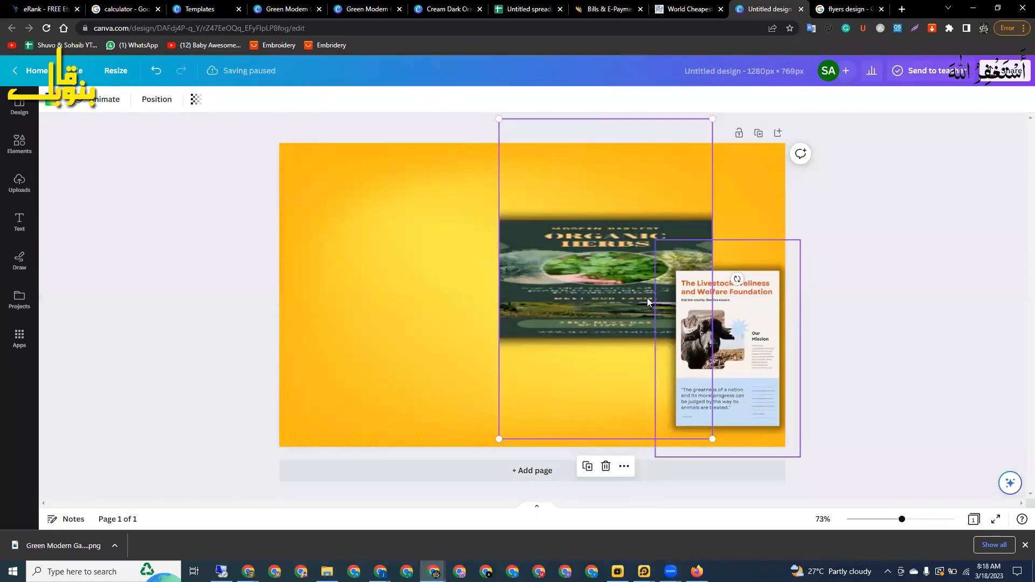
Delete the organic herbs flyer and place a copy of the livestock flyer above and to the left of the original.
{"action": "key", "text": "Delete"}
{"action": "left_click", "coordinate": [700, 312]}
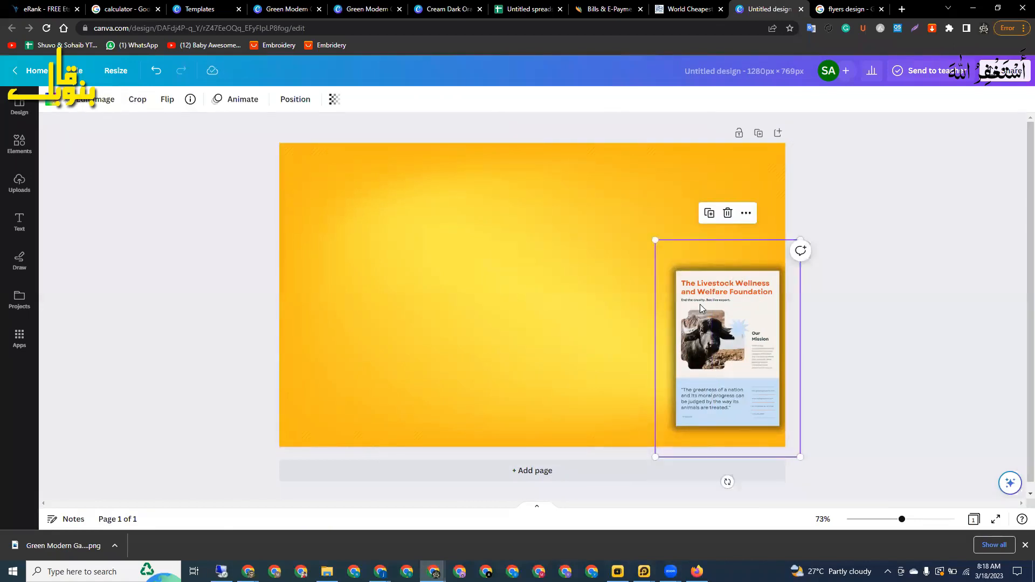
{"action": "left_click", "coordinate": [578, 289]}
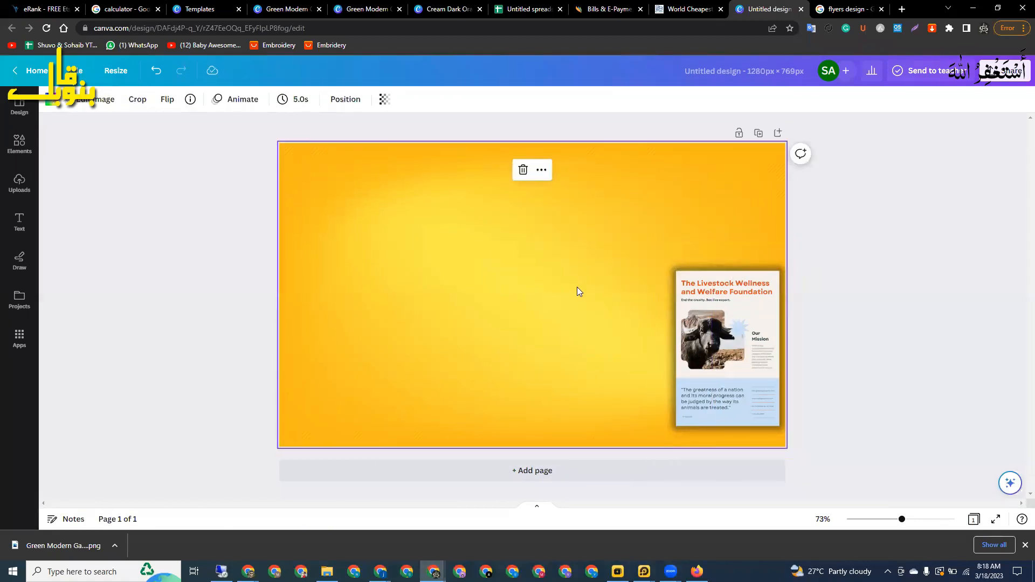
{"action": "key", "text": "ctrl+v"}
{"action": "left_click_drag", "start_coordinate": [723, 345], "coordinate": [604, 272]}
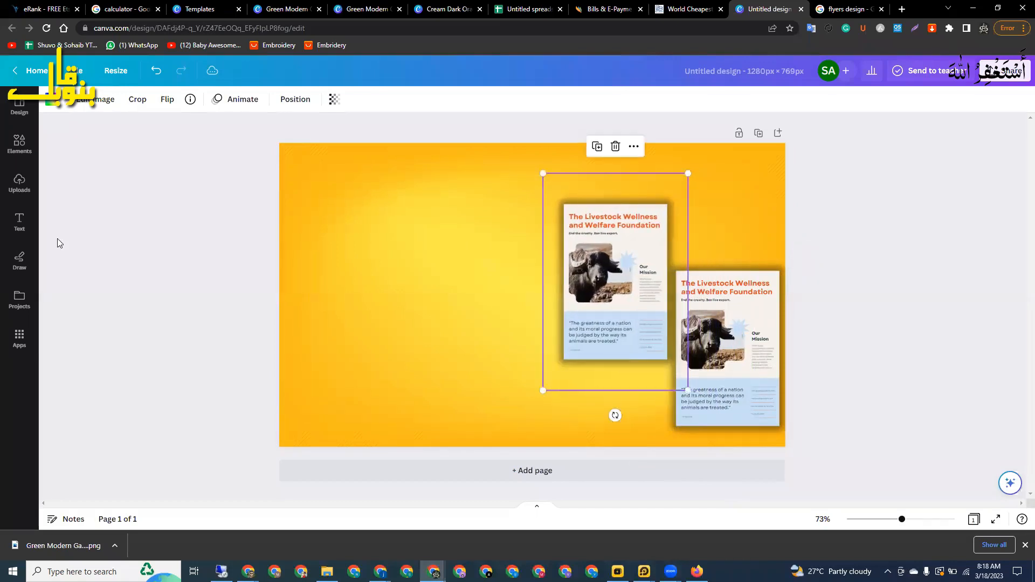
Replace the livestock flyer copy with the uploaded organic herbs flyer and shrink it to roughly the livestock flyer's size.
{"action": "left_click", "coordinate": [18, 147]}
{"action": "left_click", "coordinate": [23, 185]}
{"action": "left_click_drag", "start_coordinate": [135, 243], "coordinate": [653, 236]}
{"action": "left_click_drag", "start_coordinate": [785, 173], "coordinate": [718, 207]}
Open the image editing options for the organic herbs flyer.
{"action": "left_click", "coordinate": [289, 99]}
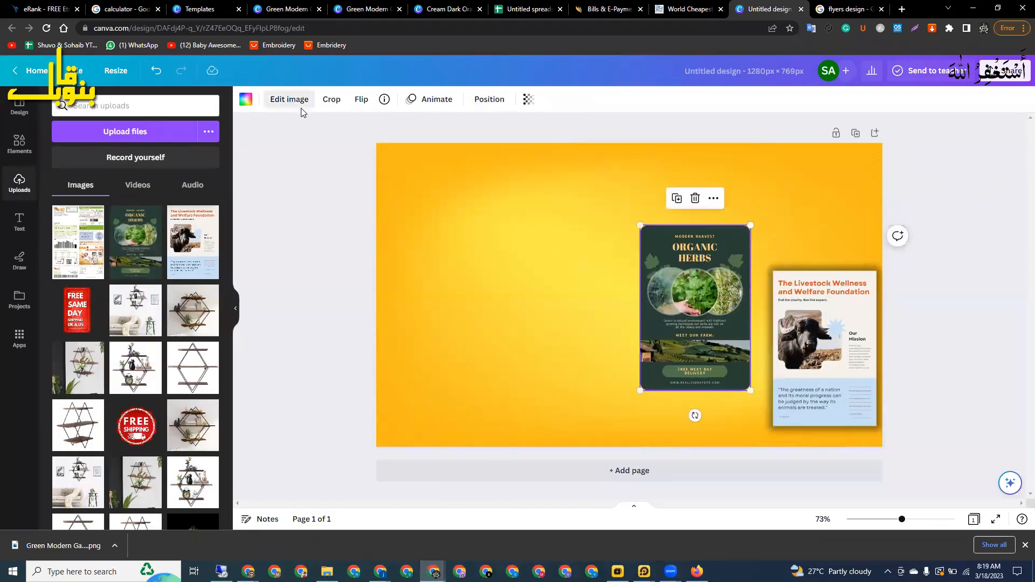
Apply a Glow shadow to the Organic Herbs flyer with size 15 and increased blur and transparency values.
{"action": "left_click", "coordinate": [61, 182]}
{"action": "left_click", "coordinate": [135, 152]}
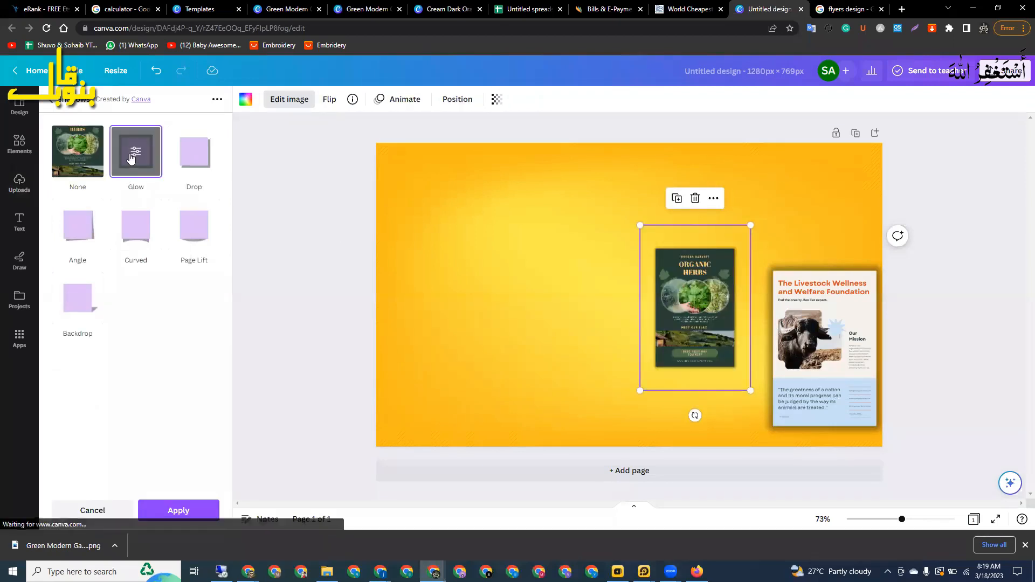
{"action": "left_click", "coordinate": [134, 184]}
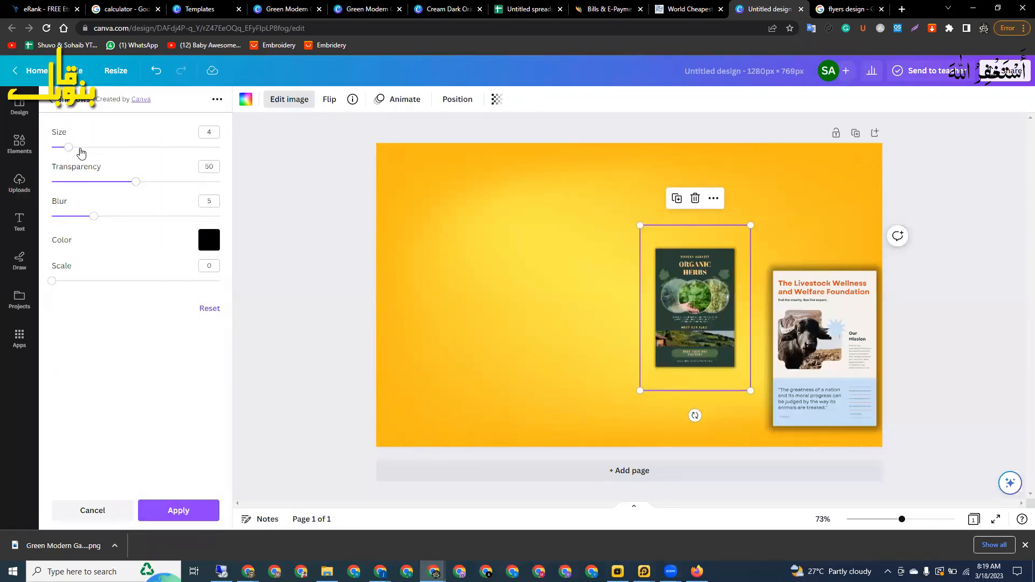
{"action": "left_click_drag", "start_coordinate": [100, 148], "coordinate": [115, 147]}
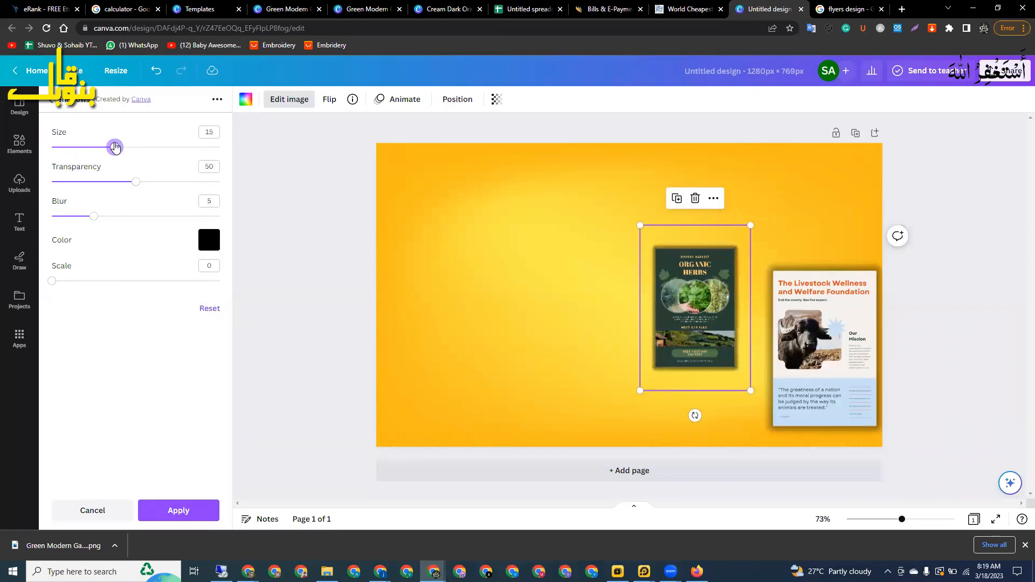
{"action": "left_click_drag", "start_coordinate": [94, 216], "coordinate": [169, 216]}
{"action": "left_click_drag", "start_coordinate": [137, 184], "coordinate": [159, 183]}
Enlarge the Organic Herbs flyer and position it just beside the livestock flyer.
{"action": "left_click_drag", "start_coordinate": [640, 226], "coordinate": [603, 171]}
{"action": "left_click_drag", "start_coordinate": [673, 286], "coordinate": [705, 289]}
{"action": "left_click", "coordinate": [981, 326]}
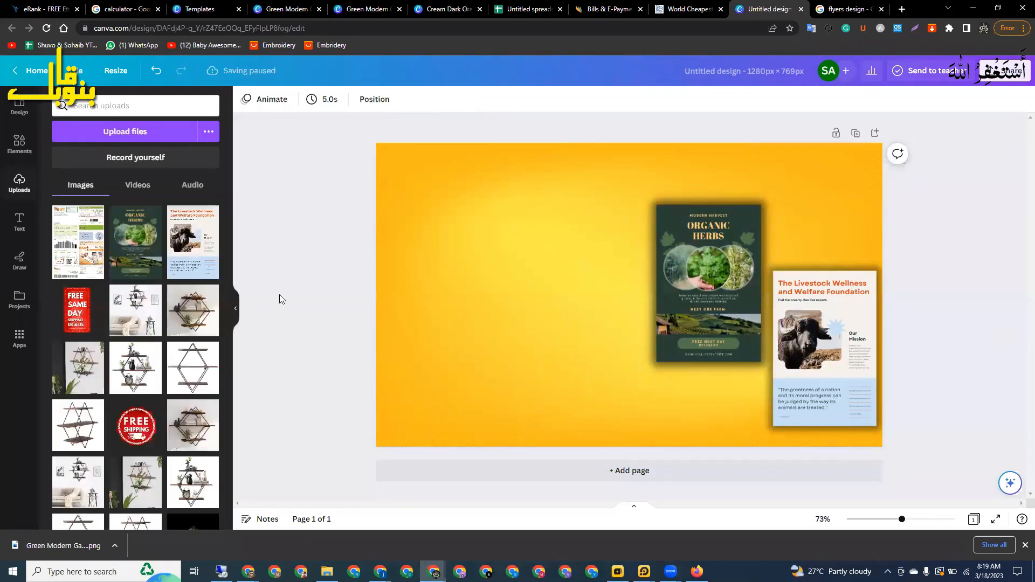
Add the "cold, smooth & tasty." font combination and replace its heading with "Flyers & Brouchers".
{"action": "left_click", "coordinate": [19, 221]}
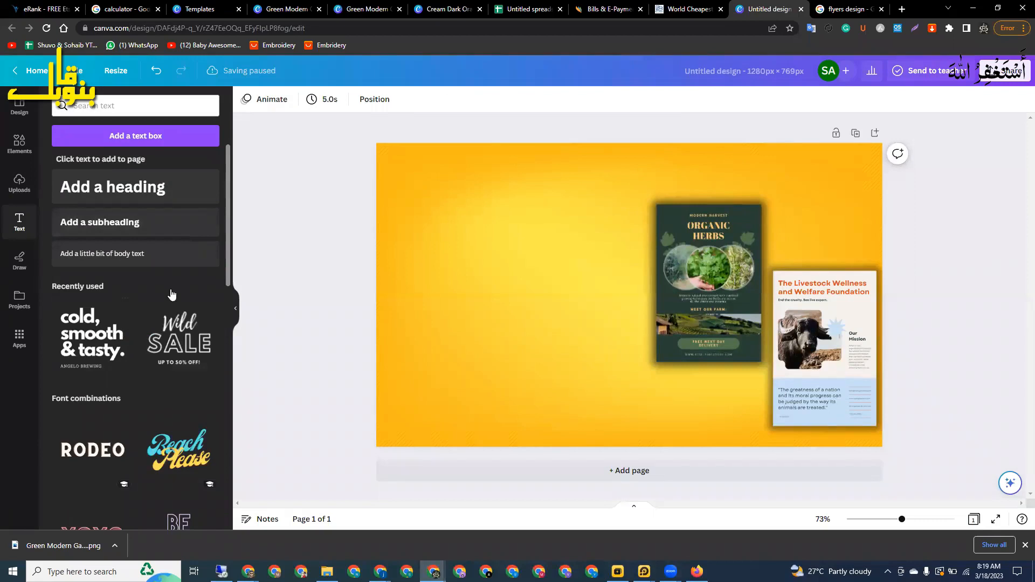
{"action": "double_click", "coordinate": [658, 264]}
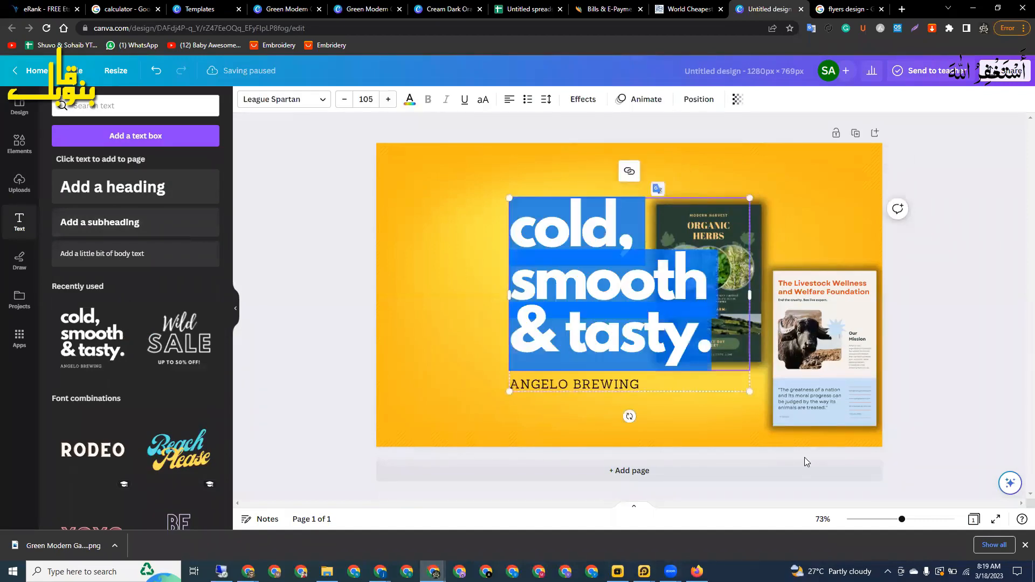
{"action": "type", "text": "Flyer"}
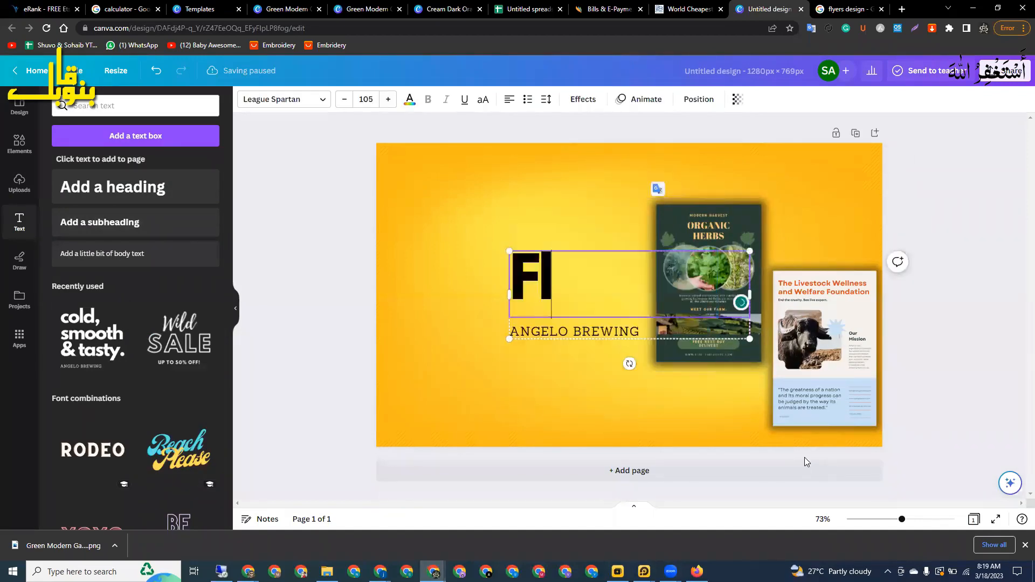
{"action": "type", "text": "s & Brouchers"}
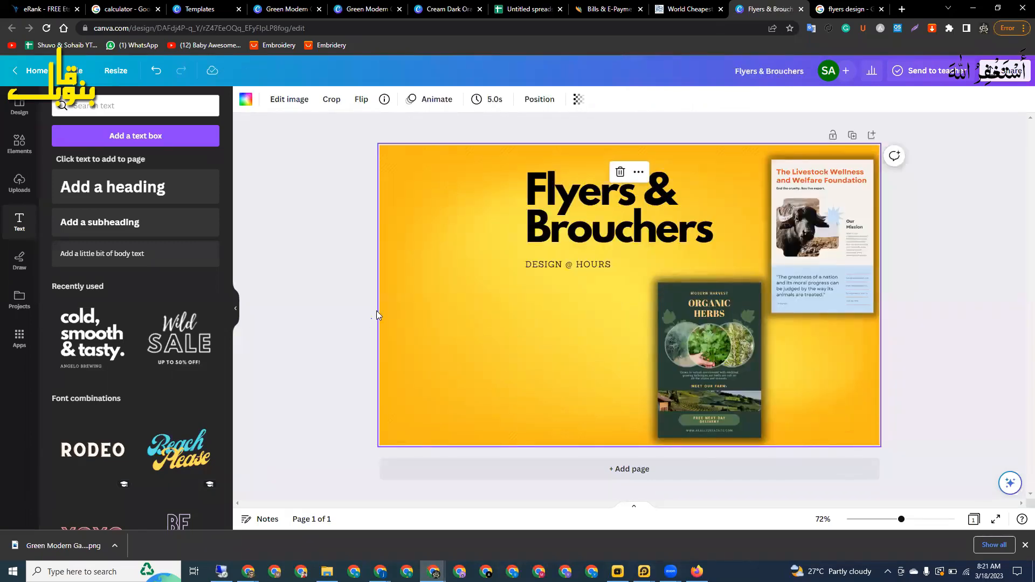
Increase the heading's font size to 81.1 and widen its text box so that "Brouchers" fits on one line.
{"action": "left_click", "coordinate": [580, 221]}
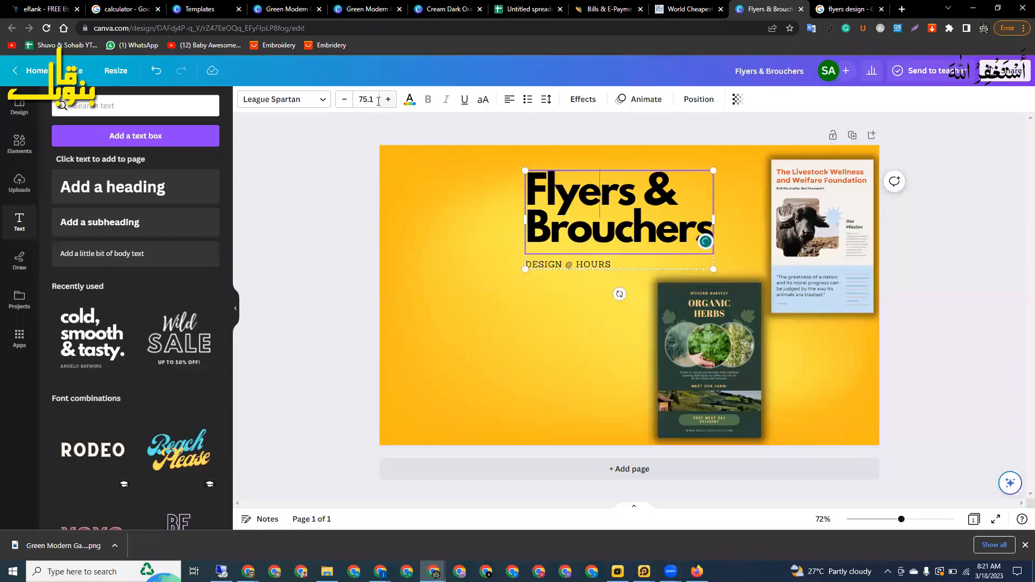
{"action": "left_click", "coordinate": [388, 99]}
{"action": "left_click", "coordinate": [388, 99]}
{"action": "left_click", "coordinate": [388, 99]}
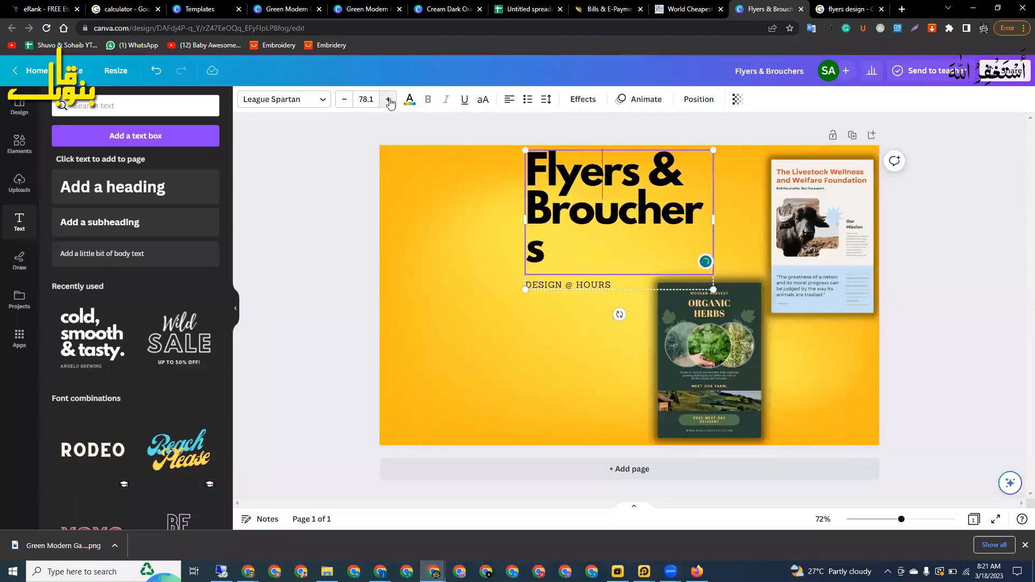
{"action": "left_click", "coordinate": [388, 99]}
{"action": "left_click", "coordinate": [388, 99]}
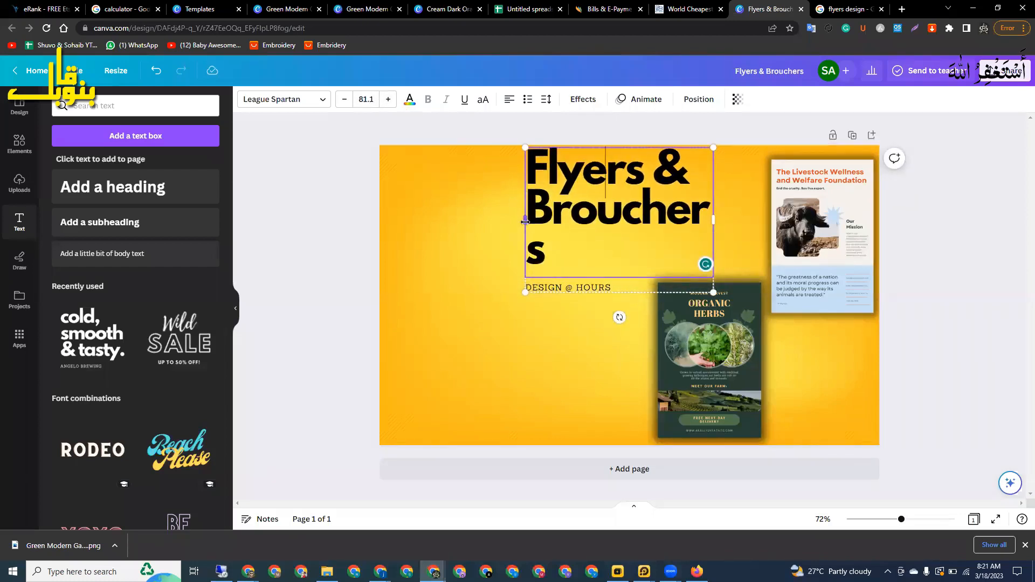
{"action": "left_click_drag", "start_coordinate": [520, 221], "coordinate": [492, 221]}
{"action": "key", "text": "Escape"}
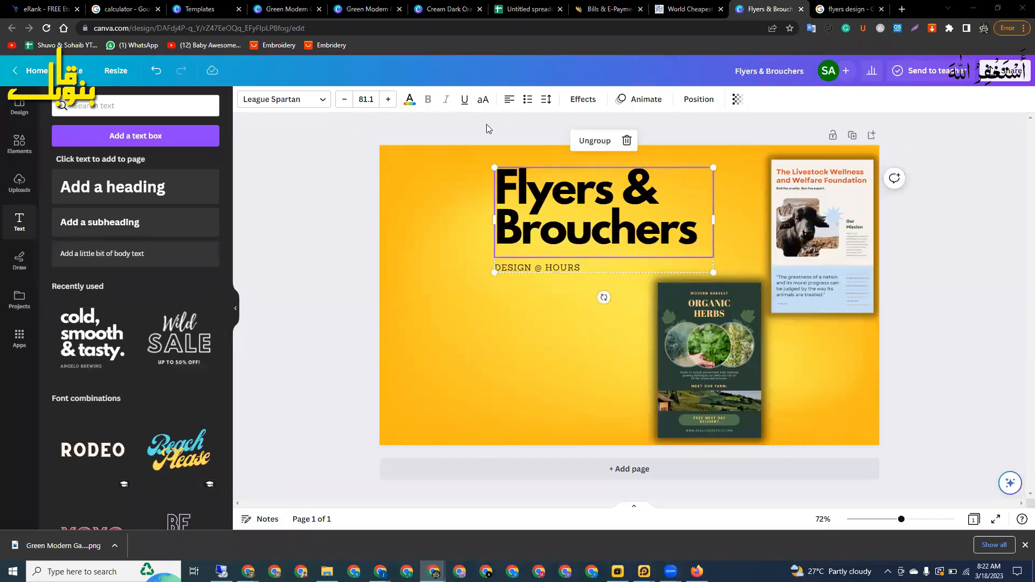
Change the "Flyers & Brouchers" heading's text color to white.
{"action": "left_click", "coordinate": [409, 99]}
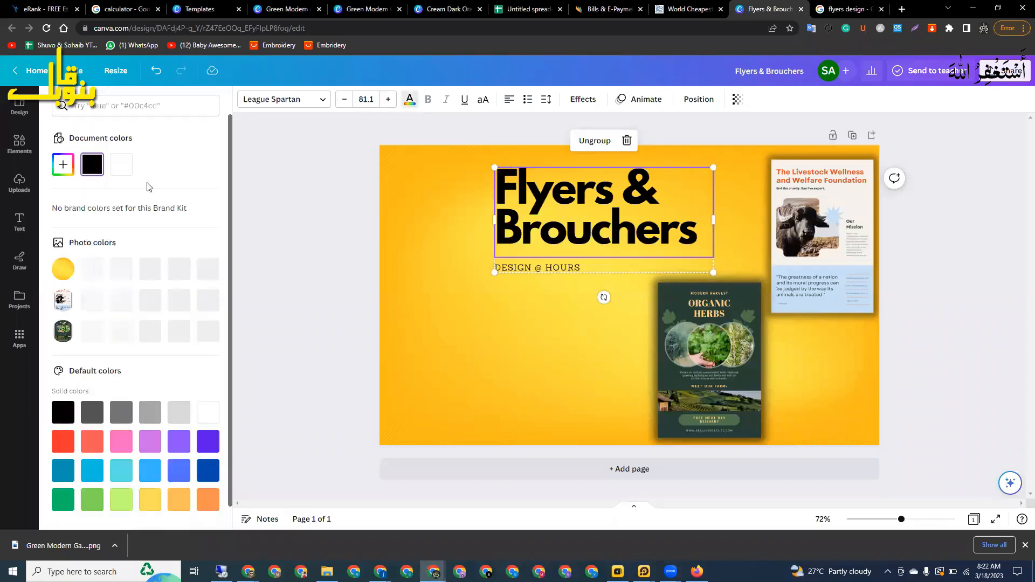
{"action": "left_click", "coordinate": [120, 168]}
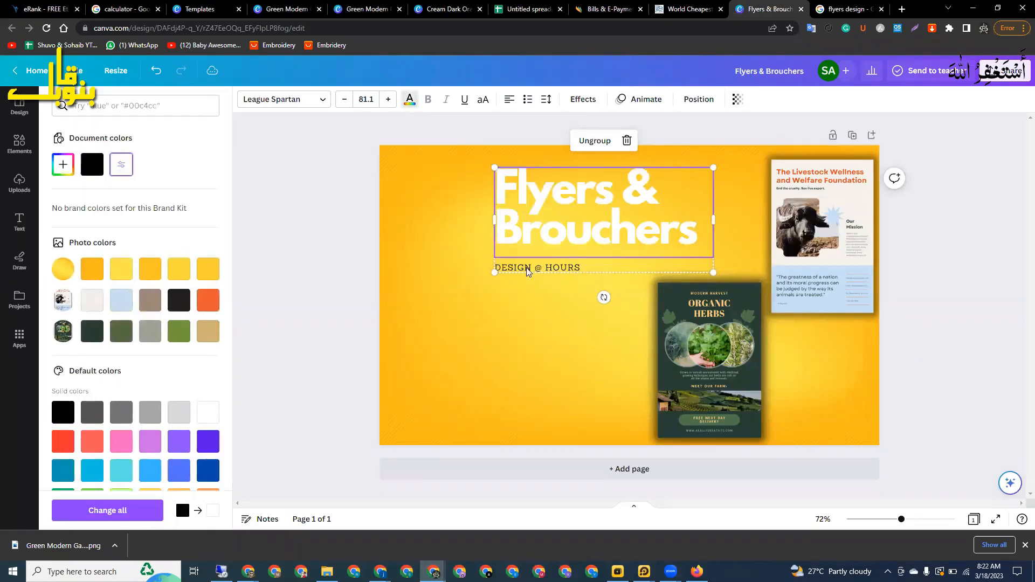
Try a stronger Lift effect on the heading, and a black Shadow effect with offset 51.
{"action": "left_click", "coordinate": [585, 101]}
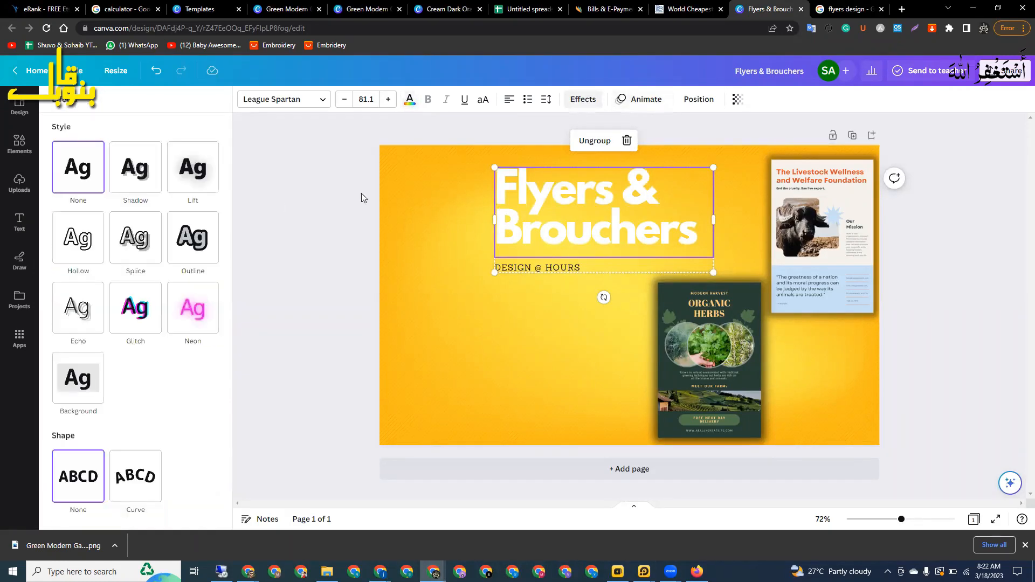
{"action": "left_click", "coordinate": [195, 185]}
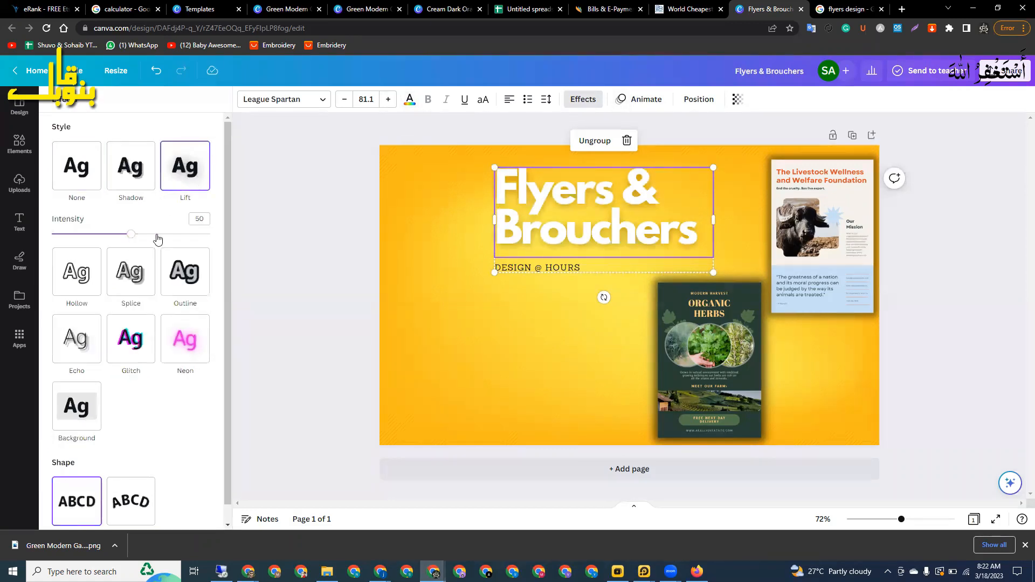
{"action": "left_click_drag", "start_coordinate": [158, 239], "coordinate": [183, 236]}
{"action": "left_click", "coordinate": [147, 179]}
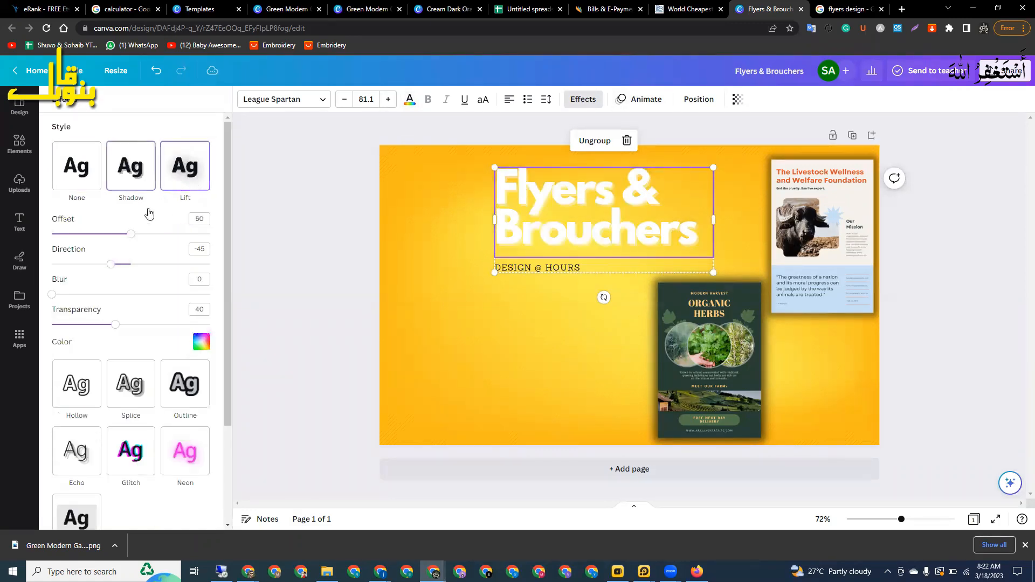
{"action": "left_click", "coordinate": [132, 239]}
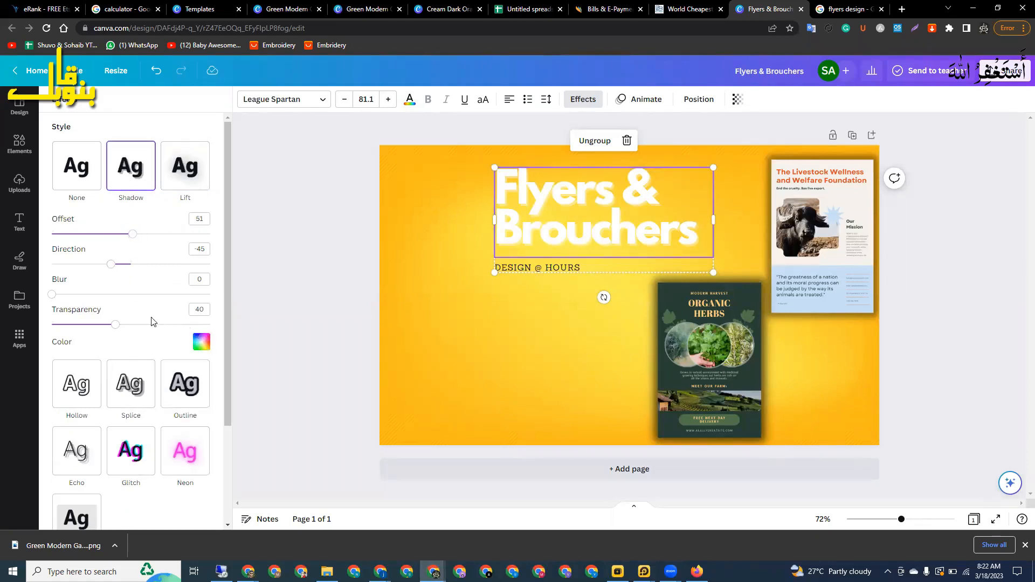
{"action": "left_click", "coordinate": [201, 342]}
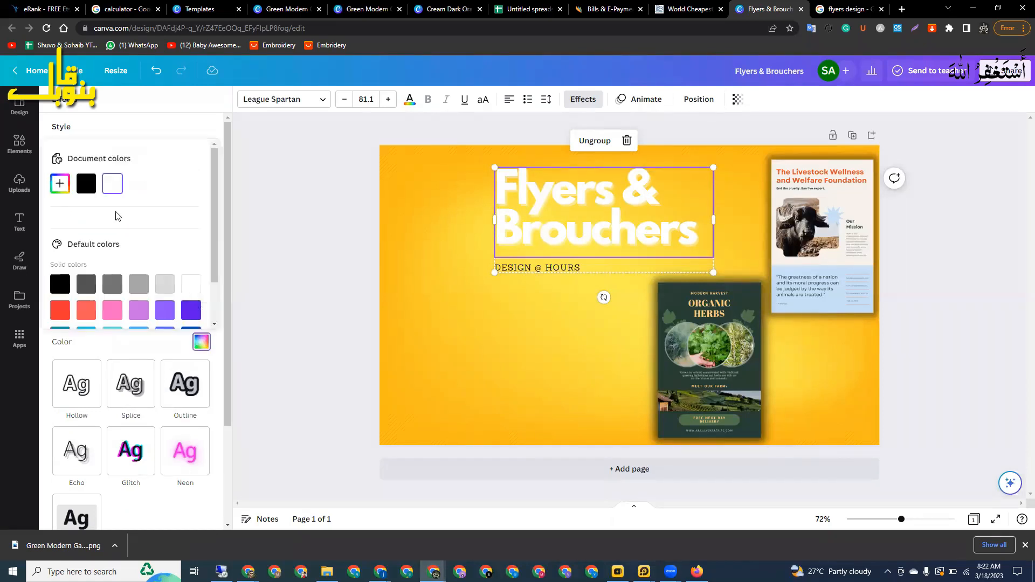
{"action": "left_click", "coordinate": [86, 183]}
{"action": "left_click", "coordinate": [261, 286]}
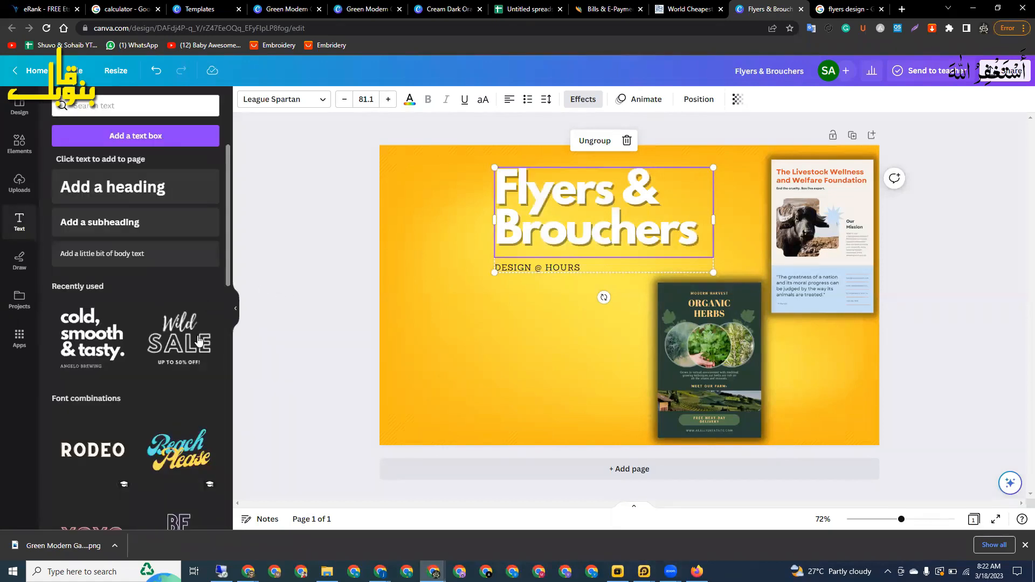
Apply the Outline text effect to the heading and set the outline color to black.
{"action": "left_click", "coordinate": [574, 99]}
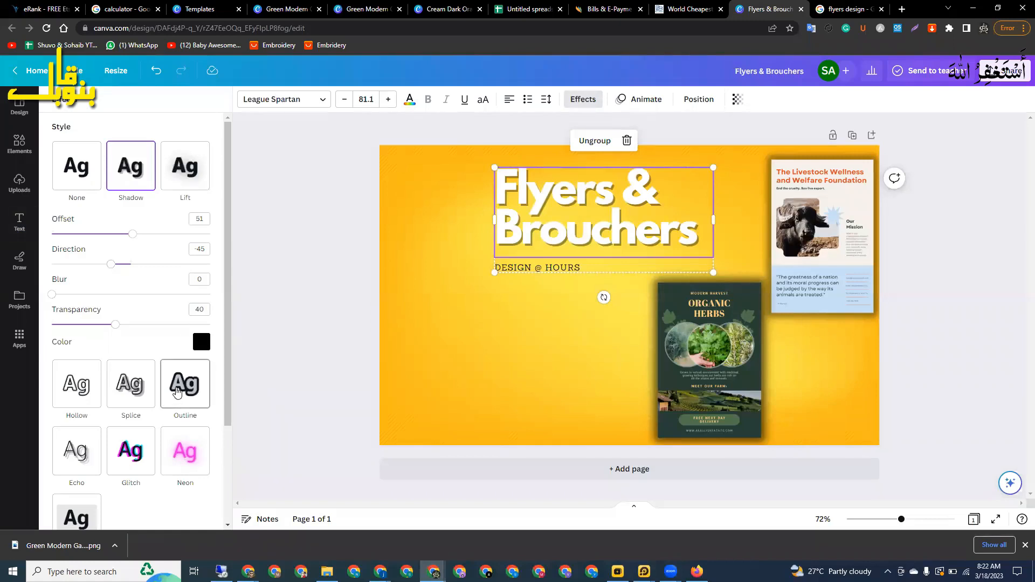
{"action": "left_click", "coordinate": [178, 392]}
{"action": "left_click", "coordinate": [201, 319]}
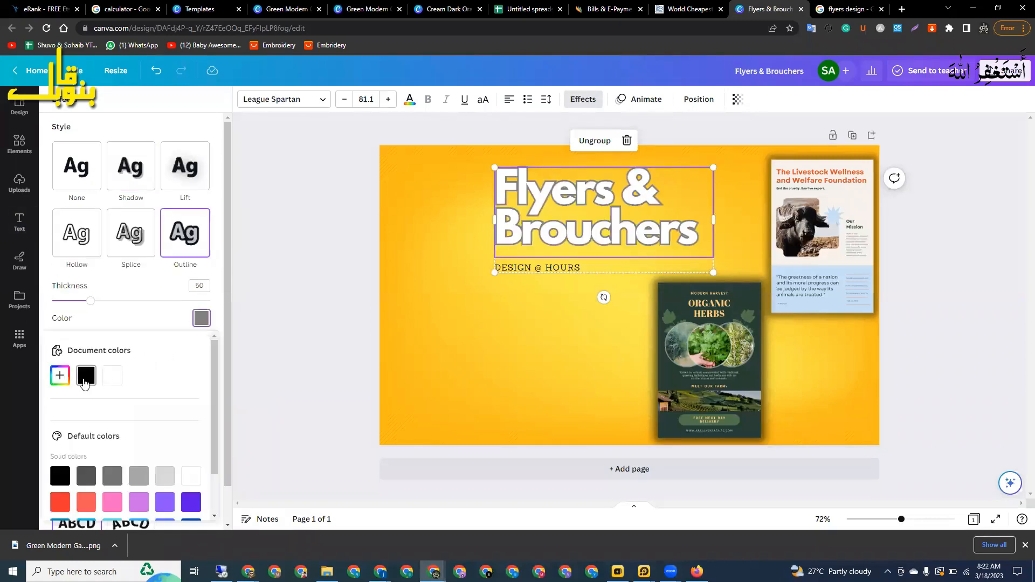
{"action": "left_click", "coordinate": [84, 376]}
{"action": "left_click", "coordinate": [271, 347]}
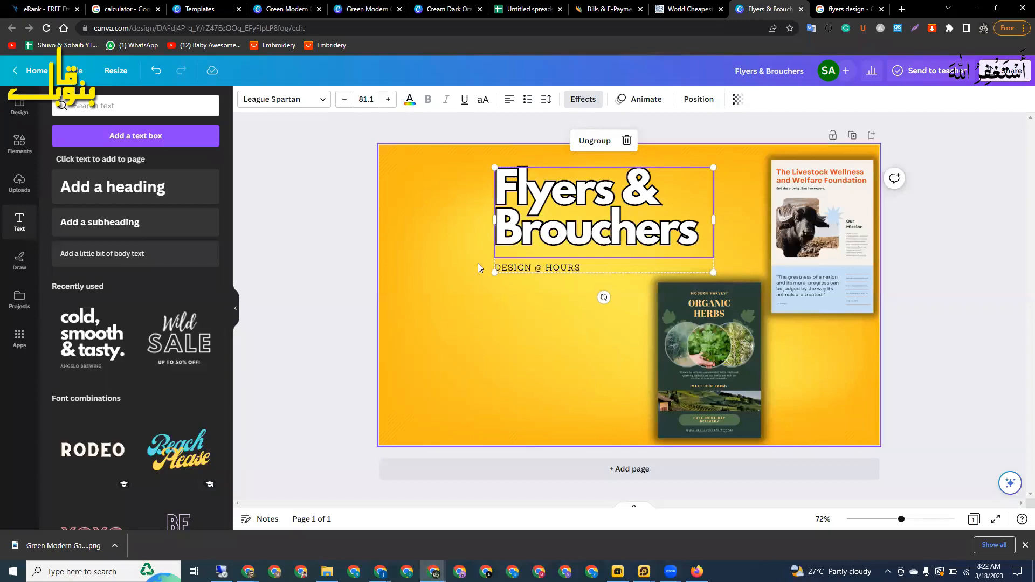
{"action": "left_click", "coordinate": [597, 138]}
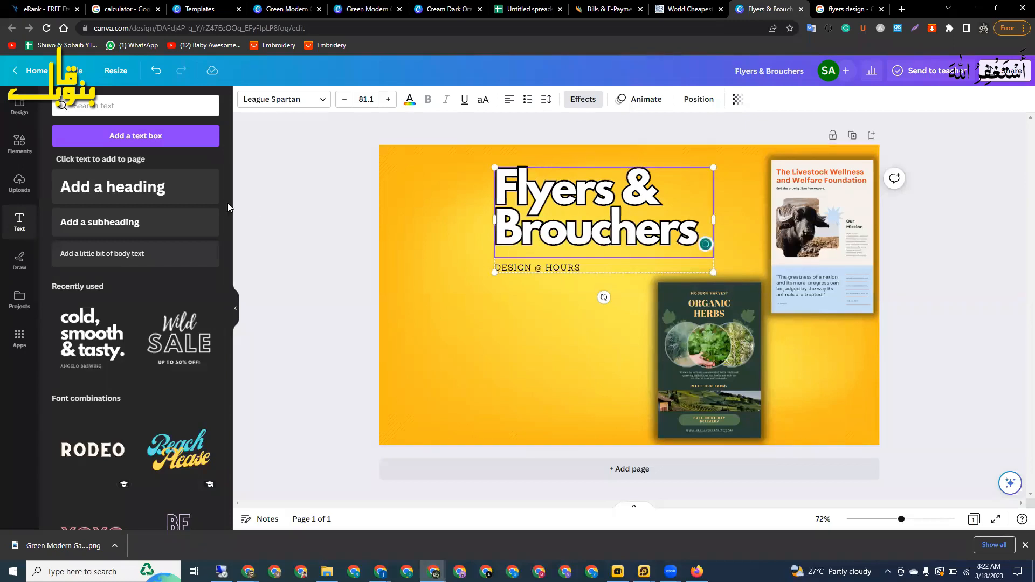
Add a rounded rectangular frame from the Frames collection and place it around the heading and subheading.
{"action": "left_click", "coordinate": [20, 143]}
{"action": "left_click", "coordinate": [189, 106]}
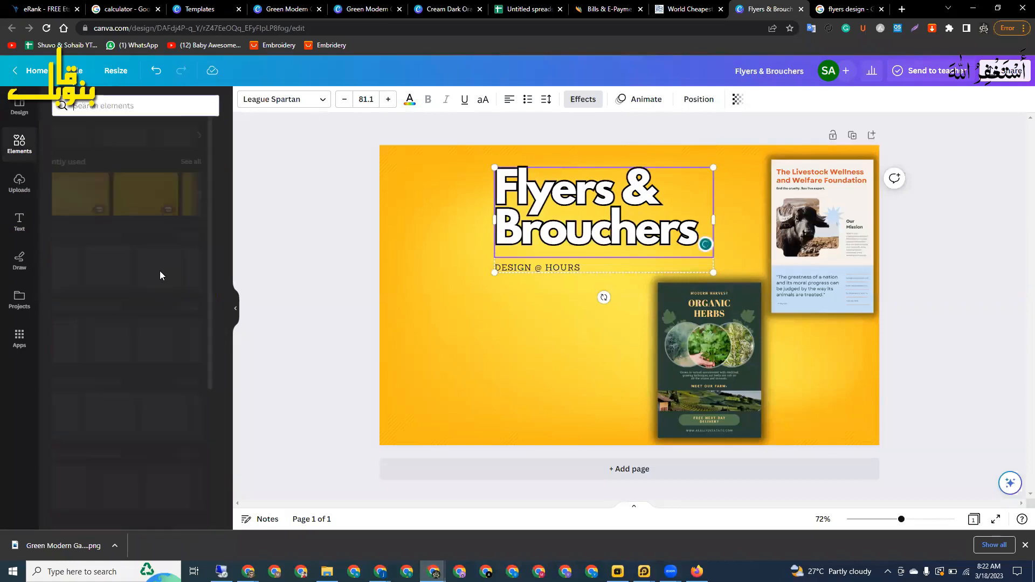
{"action": "scroll", "coordinate": [120, 298], "scroll_direction": "down", "scroll_amount": 10}
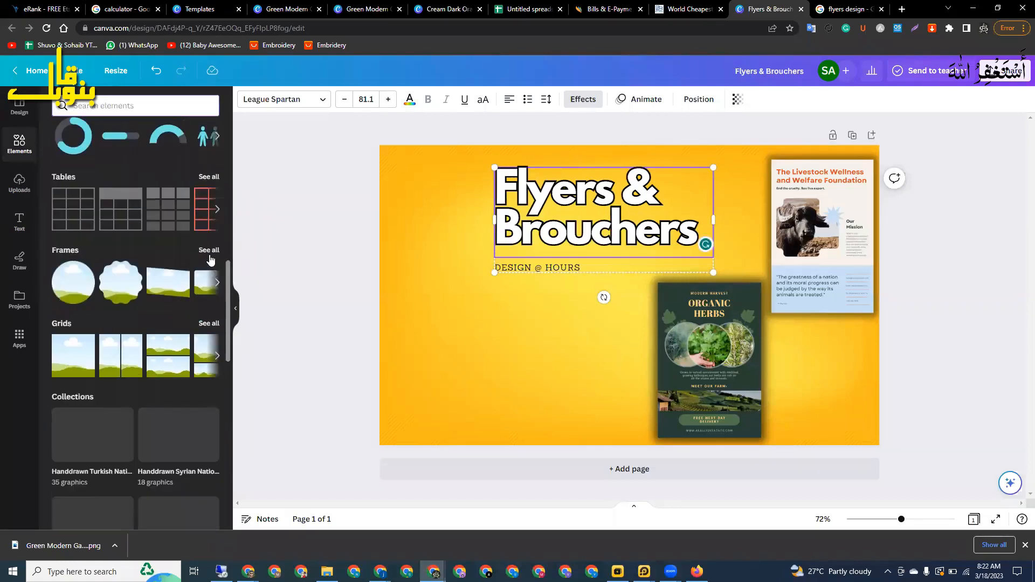
{"action": "left_click", "coordinate": [209, 249]}
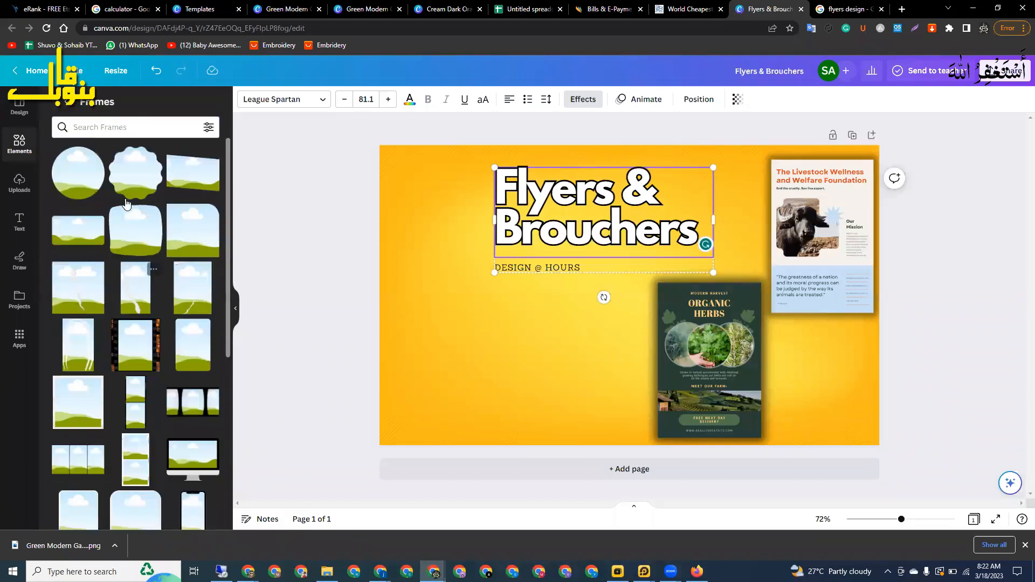
{"action": "left_click", "coordinate": [88, 238]}
{"action": "left_click_drag", "start_coordinate": [623, 284], "coordinate": [585, 213]}
Search the elements for "gray texture" and fill the rounded frame with the gray gradient photo.
{"action": "left_click", "coordinate": [19, 183]}
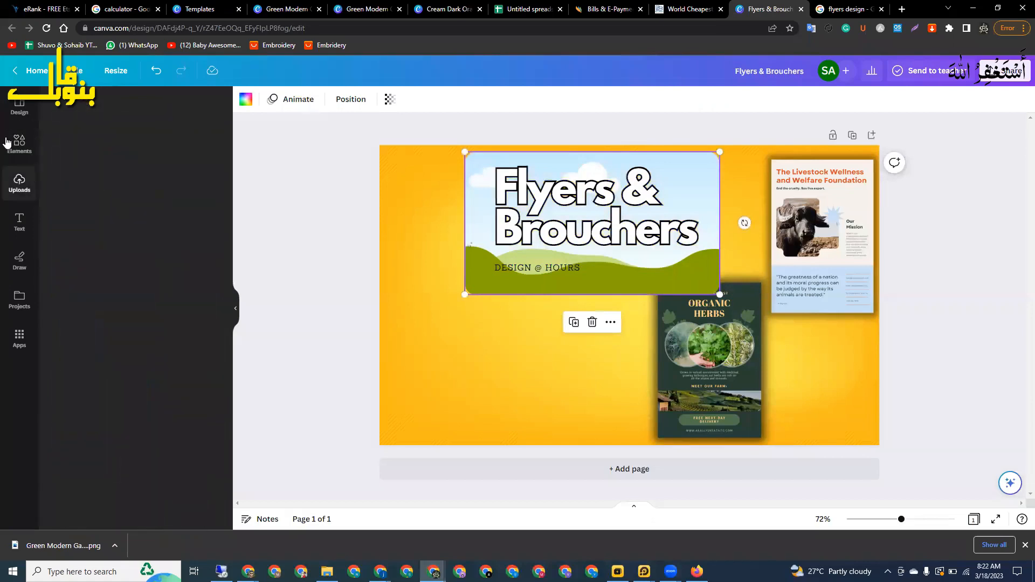
{"action": "left_click", "coordinate": [16, 144]}
{"action": "left_click", "coordinate": [115, 128]}
{"action": "left_click", "coordinate": [74, 106]}
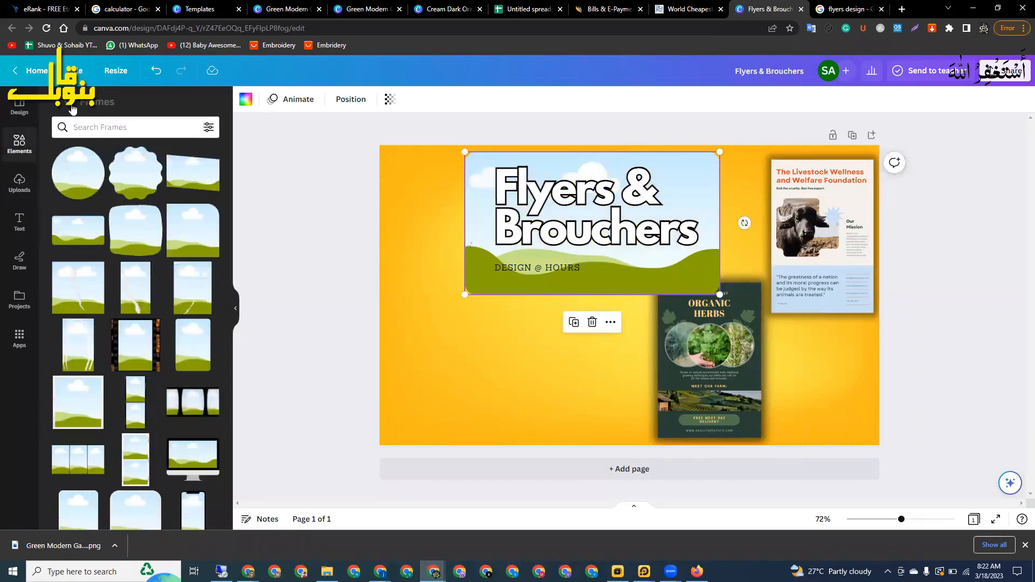
{"action": "left_click", "coordinate": [115, 106]}
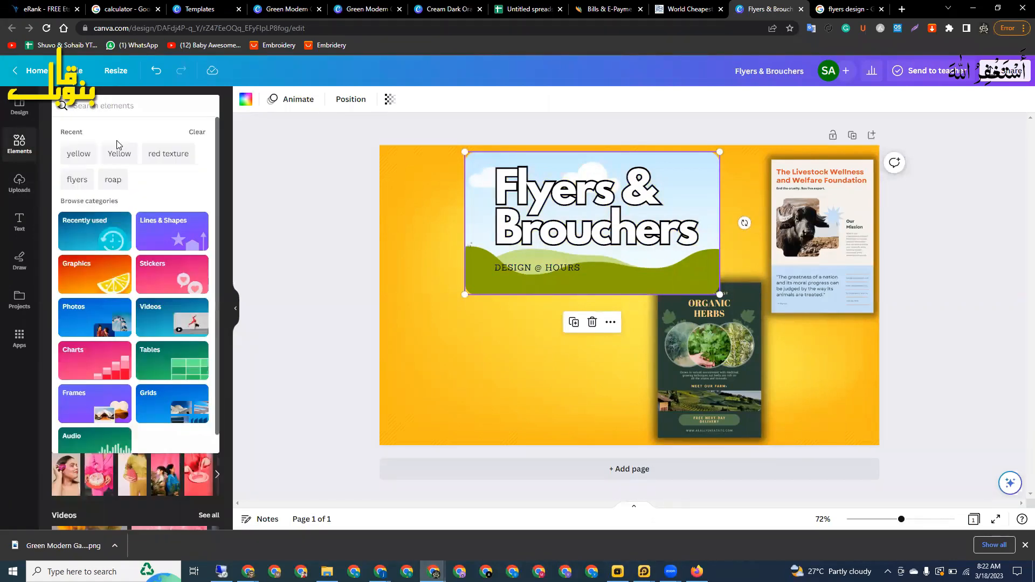
{"action": "type", "text": "gray texture"}
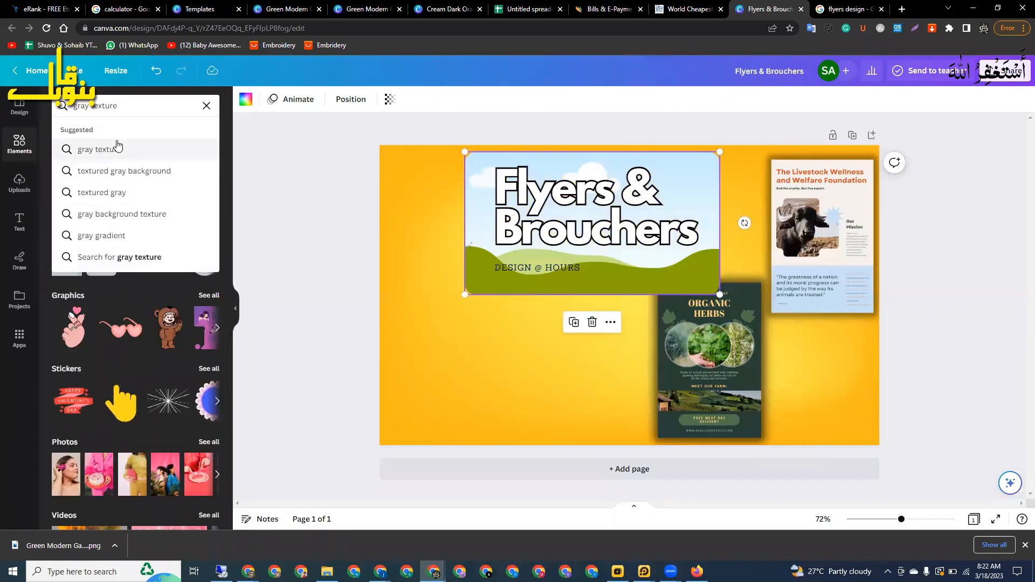
{"action": "key", "text": "Return"}
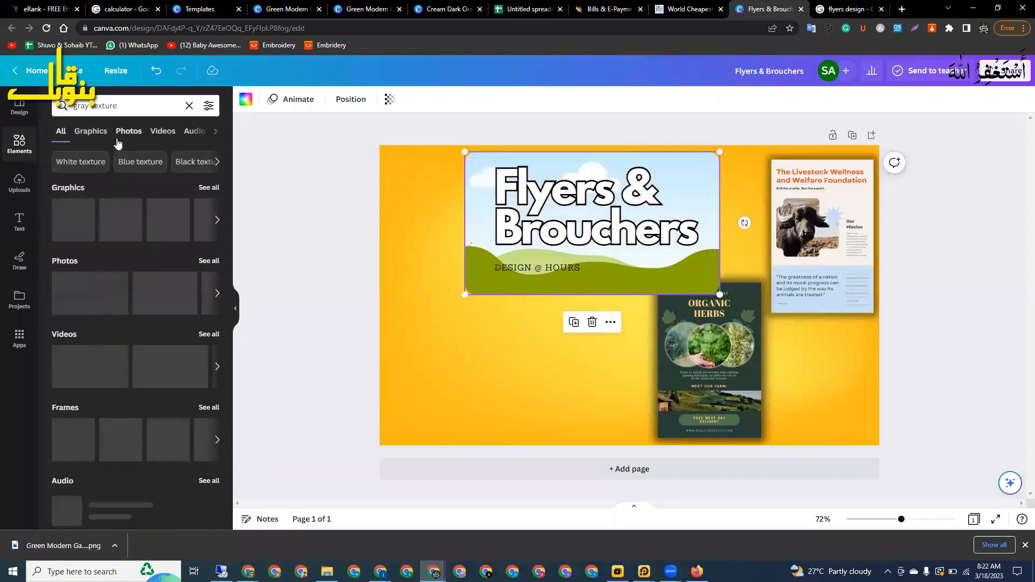
{"action": "left_click_drag", "start_coordinate": [165, 293], "coordinate": [478, 202]}
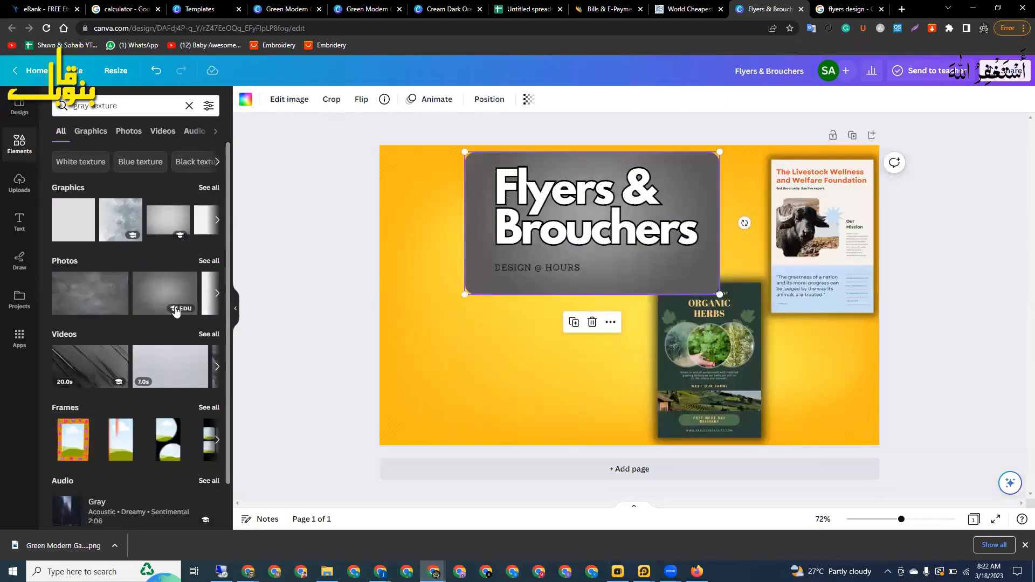
{"action": "left_click_drag", "start_coordinate": [154, 243], "coordinate": [469, 209]}
Shrink the gray panel to about 617 by 347 and reposition the text group to sit within it.
{"action": "left_click_drag", "start_coordinate": [719, 294], "coordinate": [705, 287]}
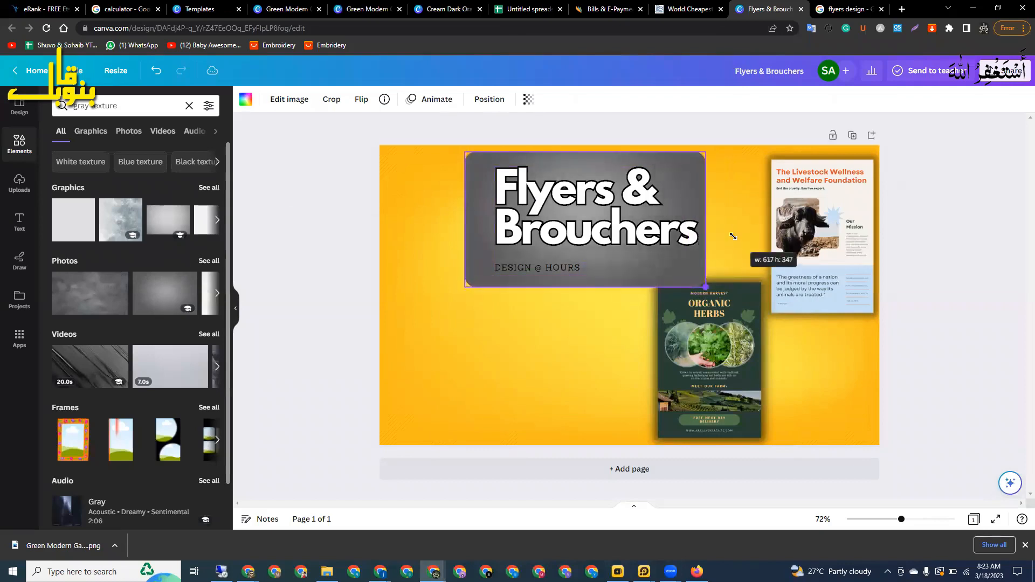
{"action": "left_click", "coordinate": [687, 256]}
{"action": "left_click_drag", "start_coordinate": [568, 264], "coordinate": [549, 254]}
Reword the subheading under "Flyers & Brouchers" to read "YOUR DESIGN WILL READY IN 2 HOURS".
{"action": "left_click", "coordinate": [548, 256]}
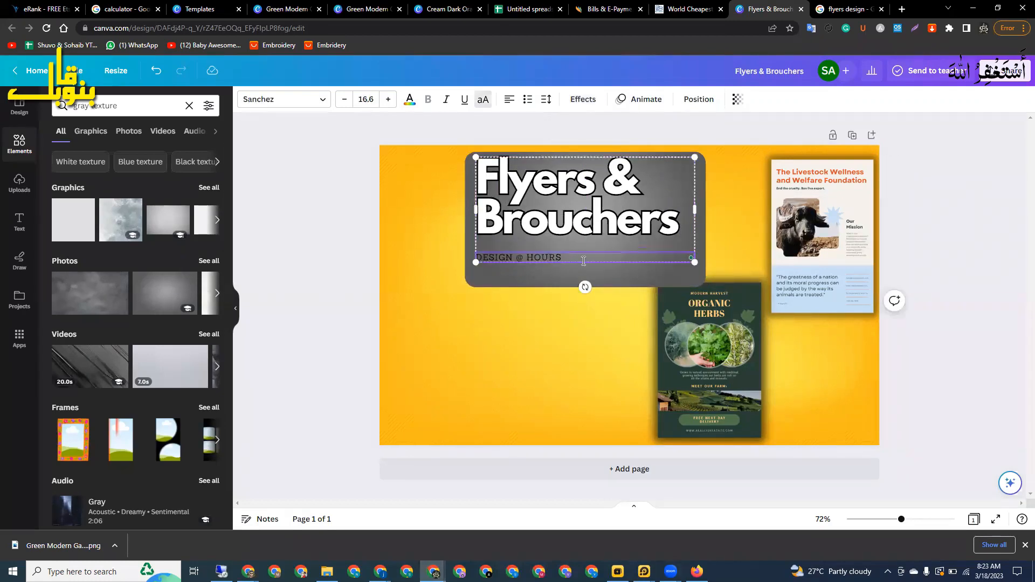
{"action": "triple_click", "coordinate": [516, 260]}
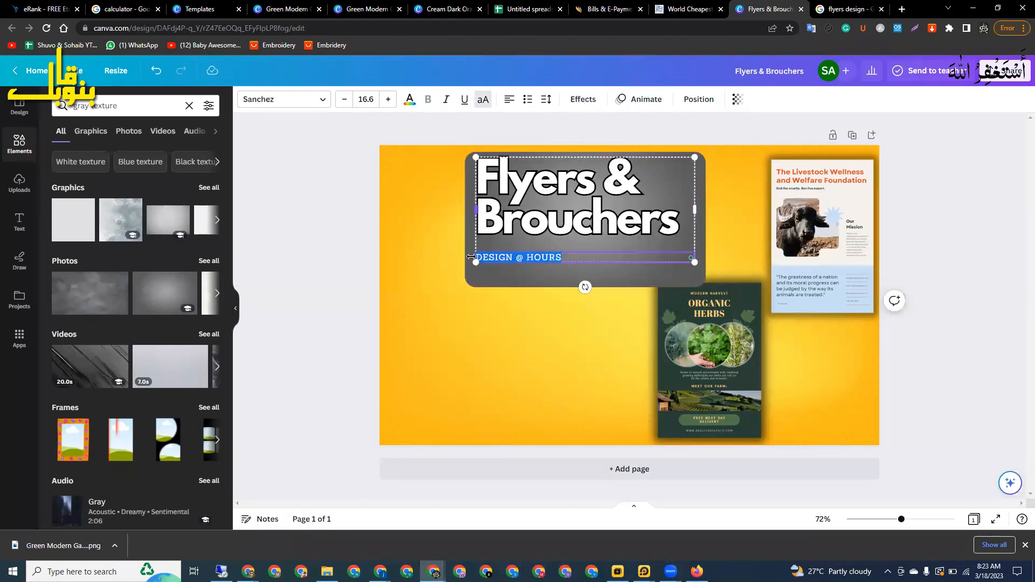
{"action": "left_click", "coordinate": [524, 259]}
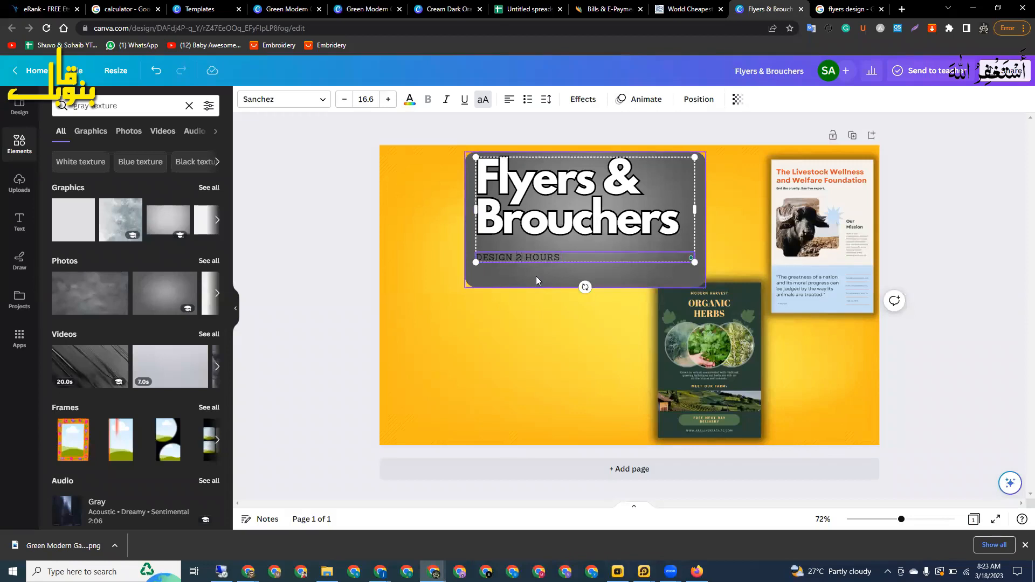
{"action": "type", "text": "YOUR"}
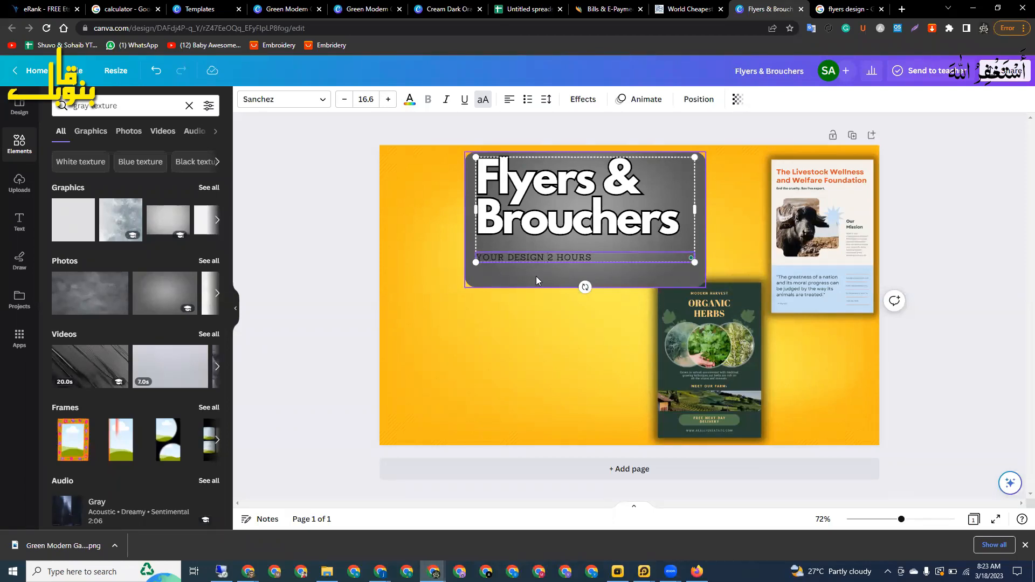
{"action": "type", "text": "WILL READY IN"}
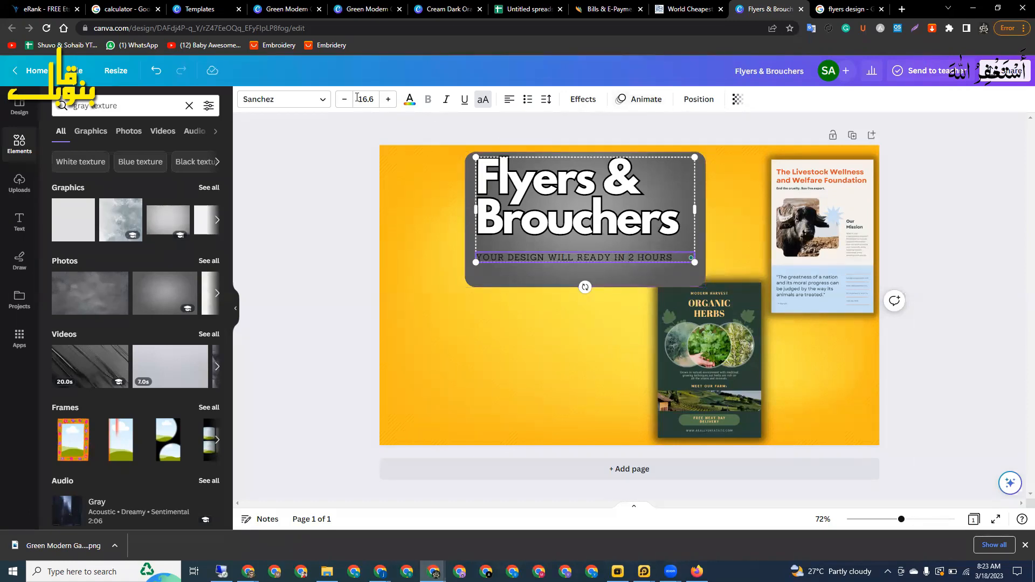
Increase the subheading's font size to 24.6.
{"action": "left_click", "coordinate": [388, 100]}
{"action": "left_click", "coordinate": [388, 100]}
{"action": "left_click", "coordinate": [389, 100]}
{"action": "left_click", "coordinate": [388, 100]}
{"action": "left_click", "coordinate": [388, 100]}
{"action": "left_click", "coordinate": [389, 100]}
{"action": "left_click", "coordinate": [389, 100]}
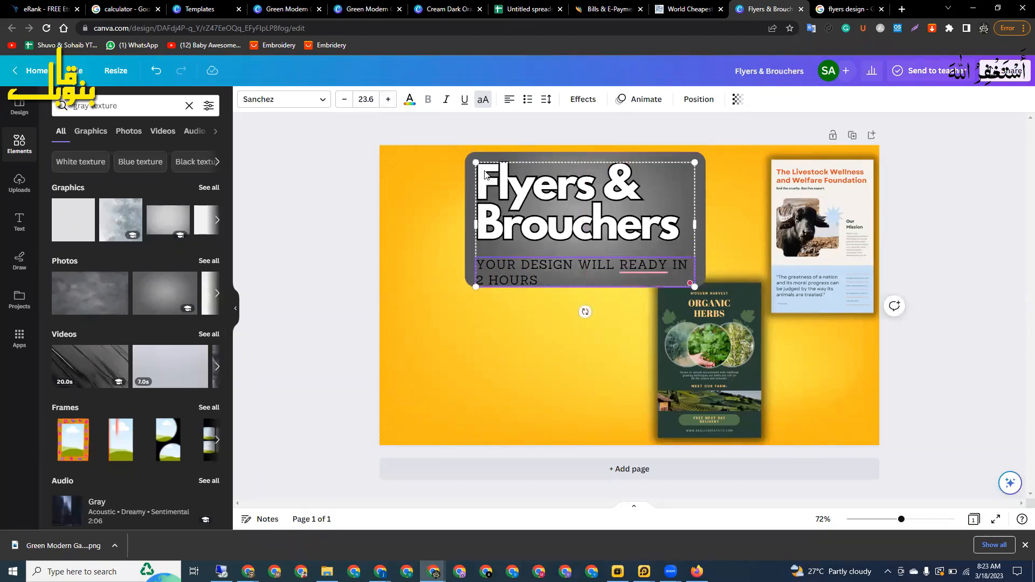
{"action": "left_click", "coordinate": [386, 99]}
Insert "BE" before "READY" in the subheading and move the text group slightly up within the gray panel.
{"action": "left_click", "coordinate": [647, 274]}
{"action": "left_click", "coordinate": [638, 300]}
{"action": "left_click_drag", "start_coordinate": [596, 243], "coordinate": [596, 238]}
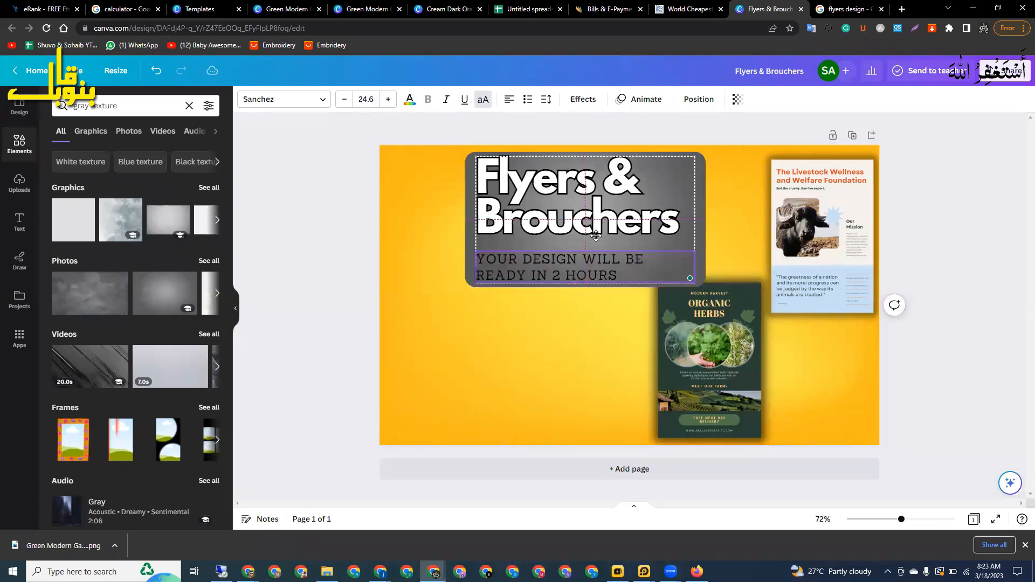
Change the text color of the whole subheading to white.
{"action": "mouse_move", "coordinate": [632, 271]}
{"action": "left_mouse_down"}
{"action": "mouse_move", "coordinate": [594, 272]}
{"action": "mouse_move", "coordinate": [629, 273]}
{"action": "left_mouse_up"}
{"action": "left_click", "coordinate": [620, 273]}
{"action": "left_click", "coordinate": [621, 273]}
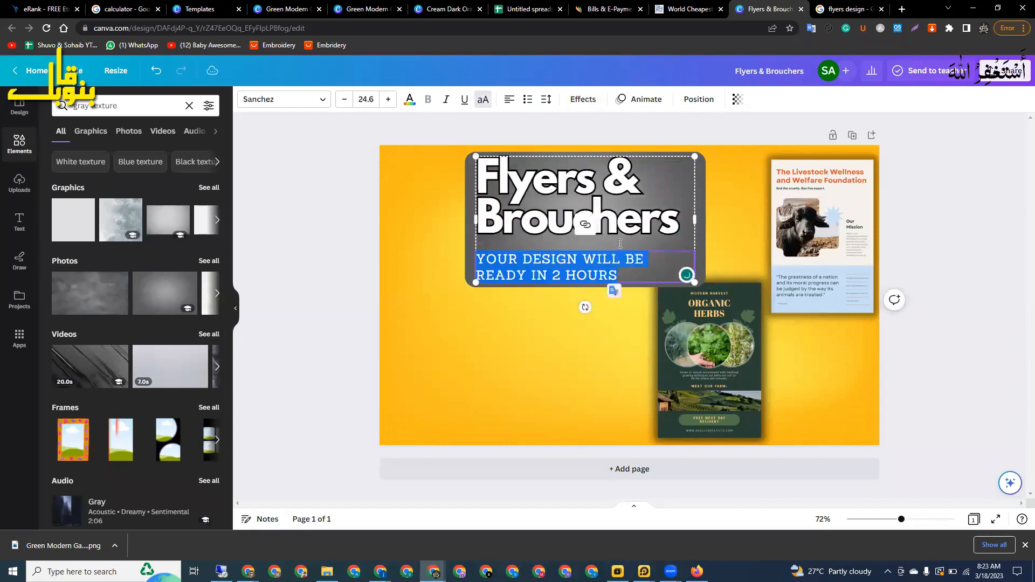
{"action": "left_click", "coordinate": [577, 102]}
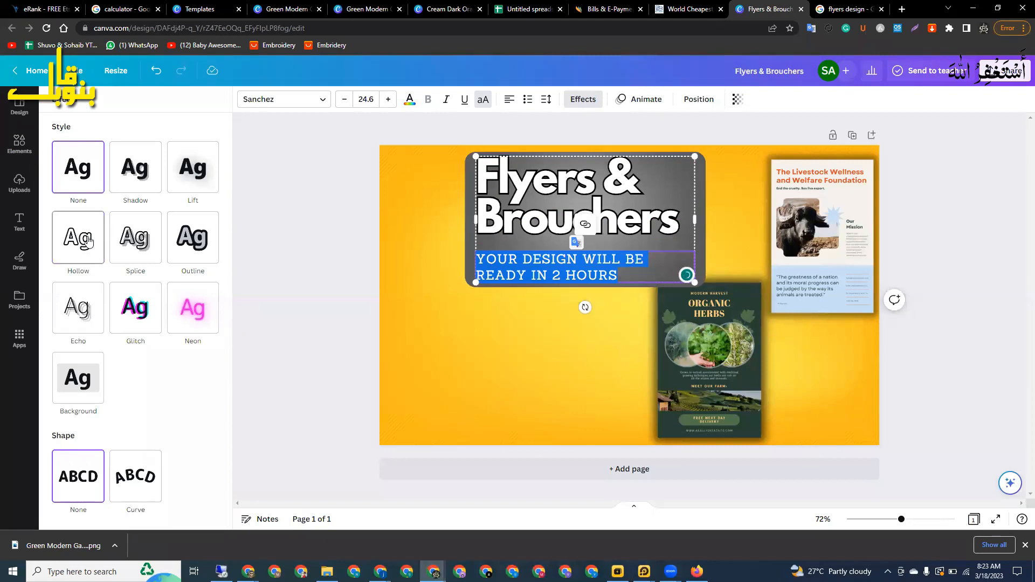
{"action": "left_click", "coordinate": [410, 100]}
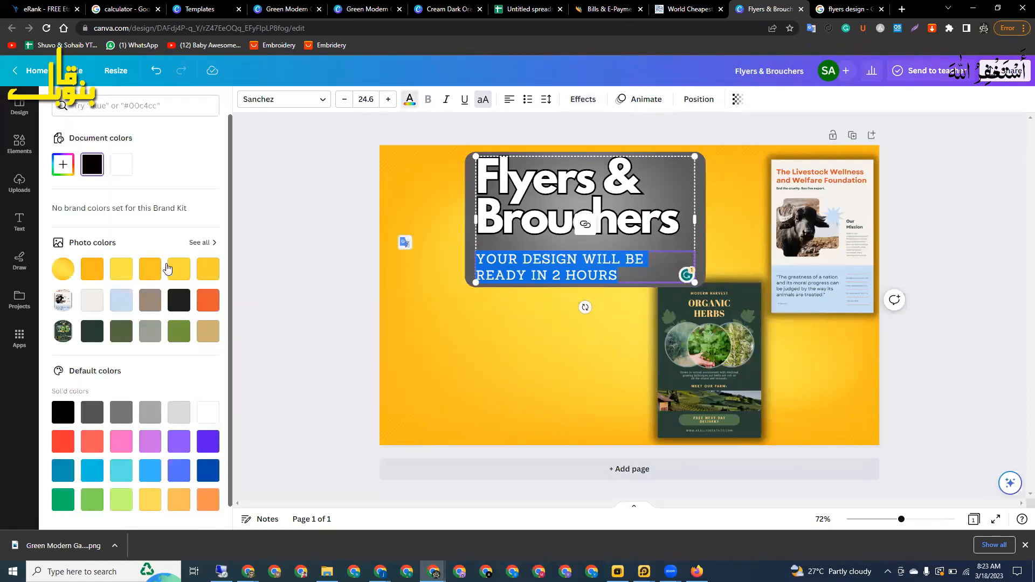
Try the Lift text effect on the "Flyers & Brouchers" heading with an intensity of 100.
{"action": "left_click", "coordinate": [548, 207]}
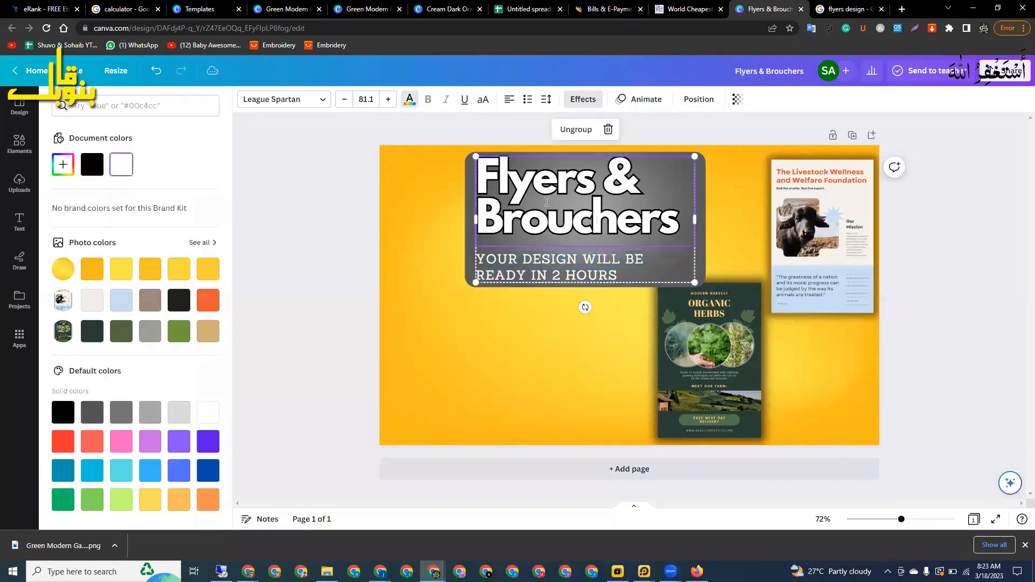
{"action": "double_click", "coordinate": [547, 202]}
{"action": "triple_click", "coordinate": [615, 216]}
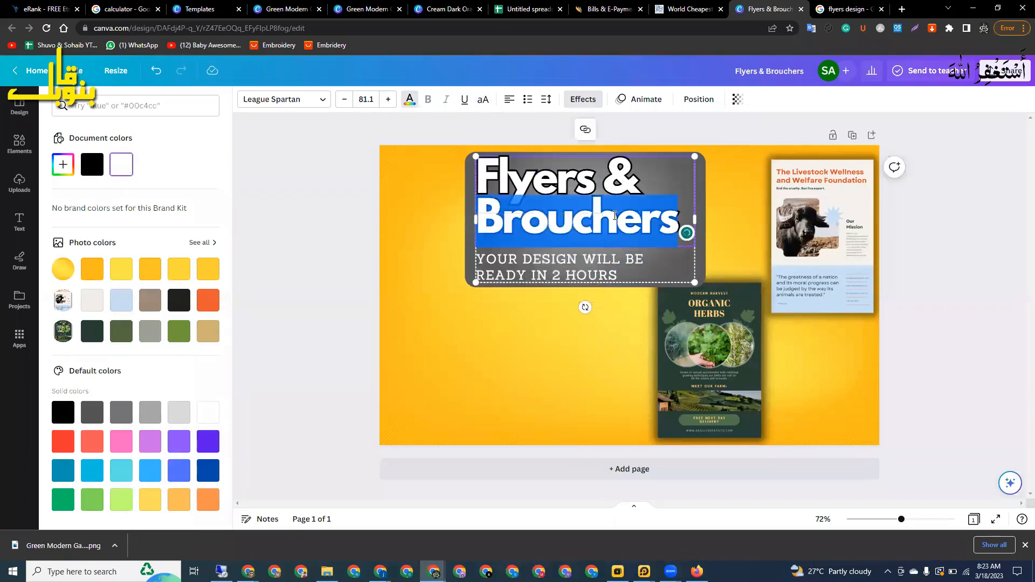
{"action": "left_click", "coordinate": [589, 106]}
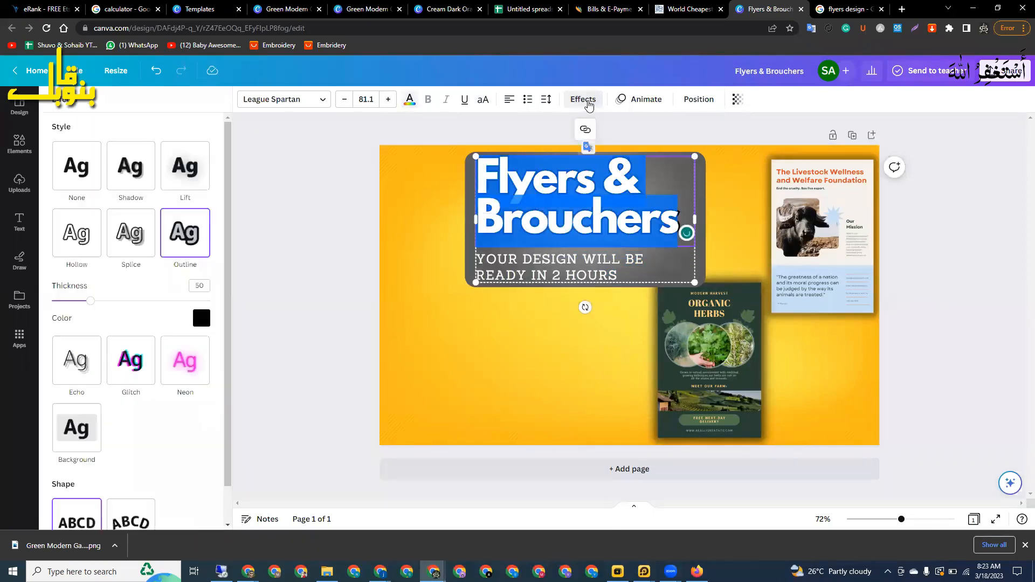
{"action": "left_click", "coordinate": [192, 181]}
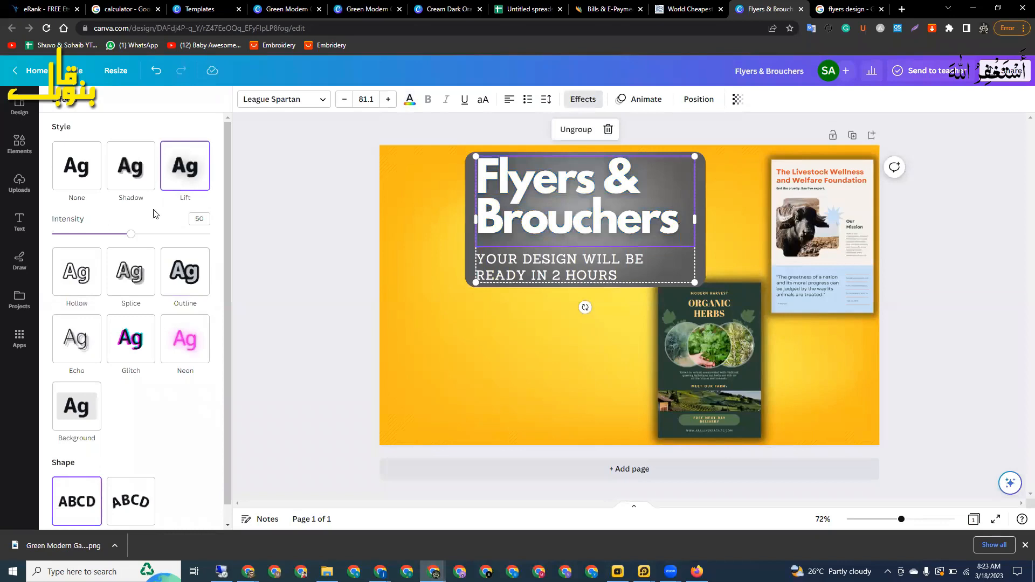
{"action": "left_click", "coordinate": [209, 235]}
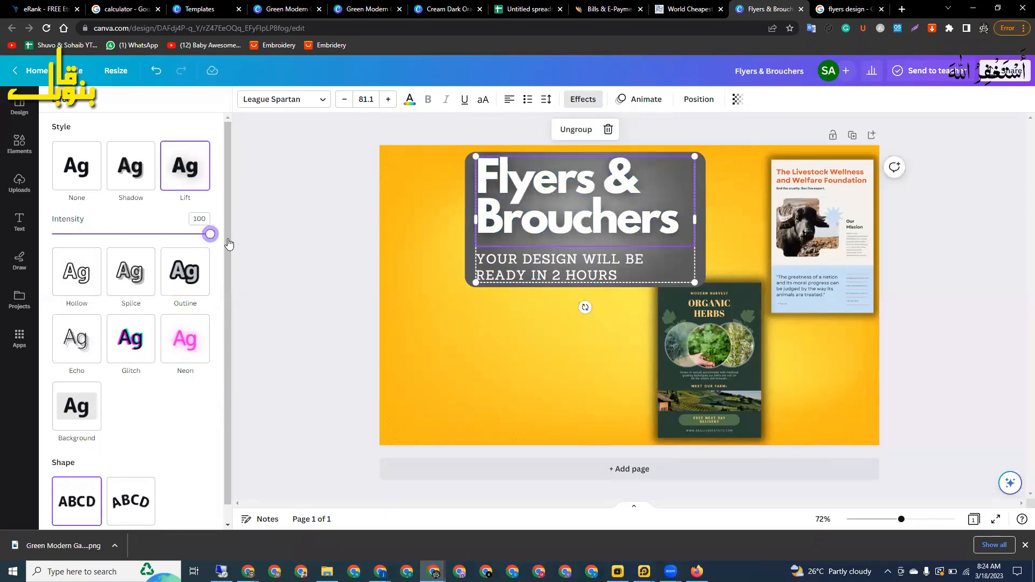
Apply the Shadow text effect to the heading with an offset of 52 and a black shadow color.
{"action": "left_click", "coordinate": [131, 166]}
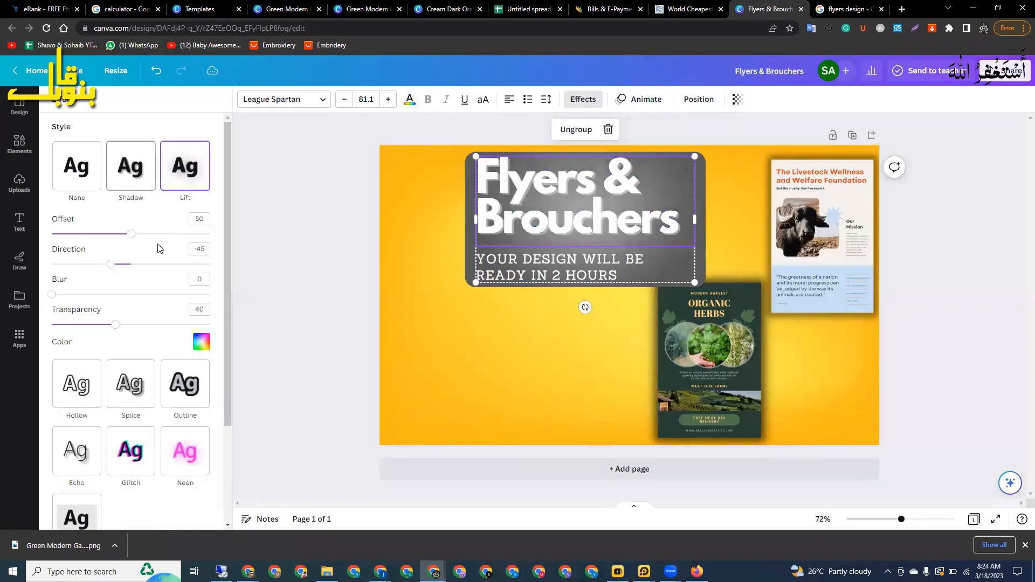
{"action": "mouse_move", "coordinate": [131, 234]}
{"action": "left_mouse_down"}
{"action": "mouse_move", "coordinate": [161, 234]}
{"action": "mouse_move", "coordinate": [134, 234]}
{"action": "left_mouse_up"}
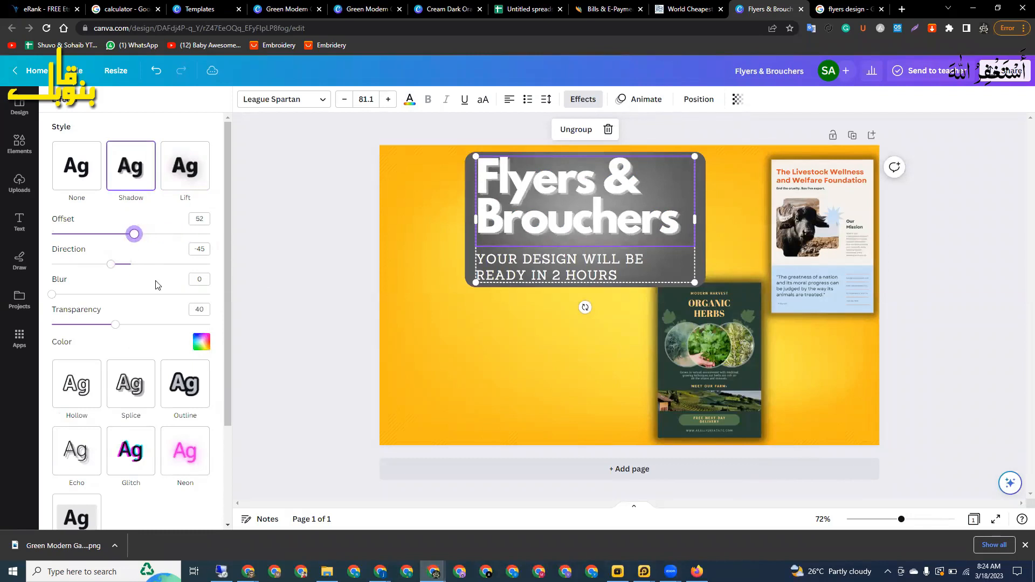
{"action": "left_click", "coordinate": [200, 341]}
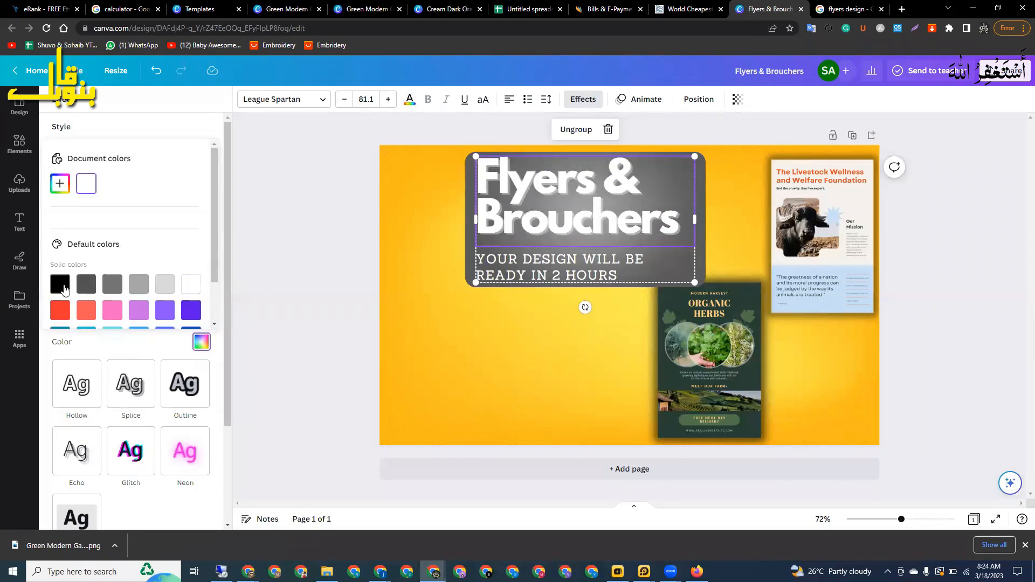
{"action": "left_click", "coordinate": [60, 285]}
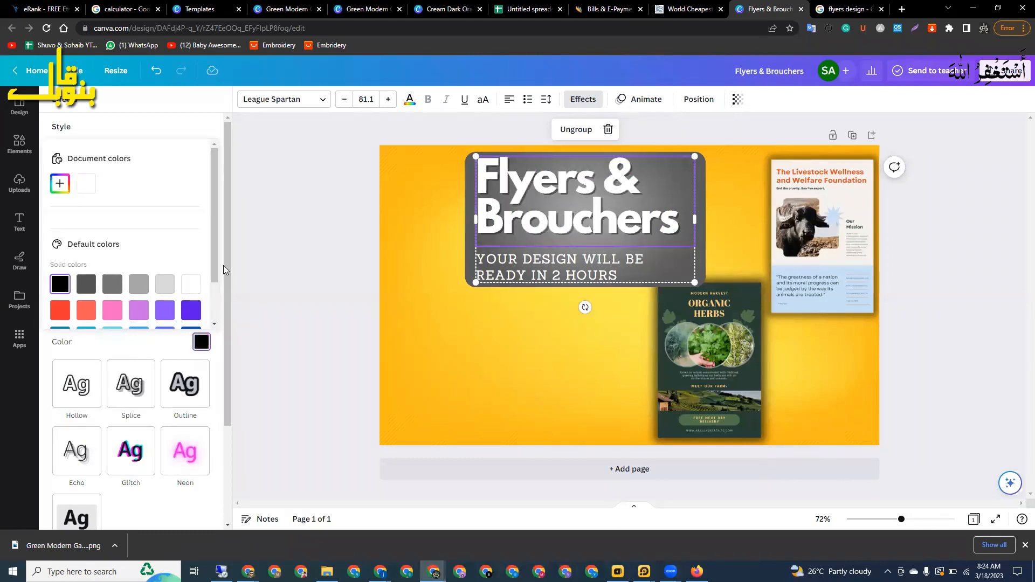
{"action": "key", "text": "Escape"}
Try the Gulfs Display font on the heading and settle on Archivo Black.
{"action": "double_click", "coordinate": [583, 193]}
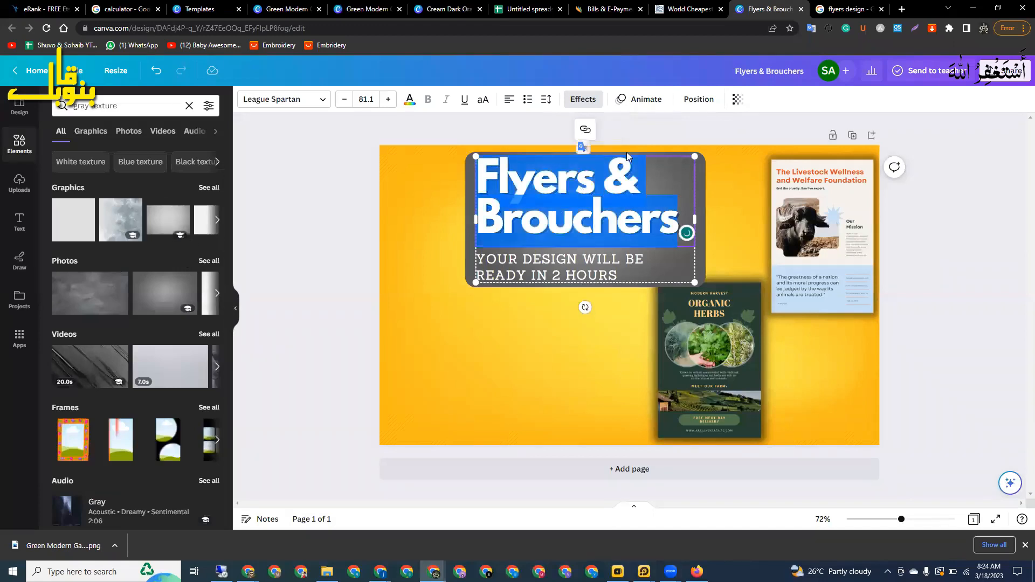
{"action": "left_click", "coordinate": [322, 101]}
{"action": "left_click", "coordinate": [102, 316]}
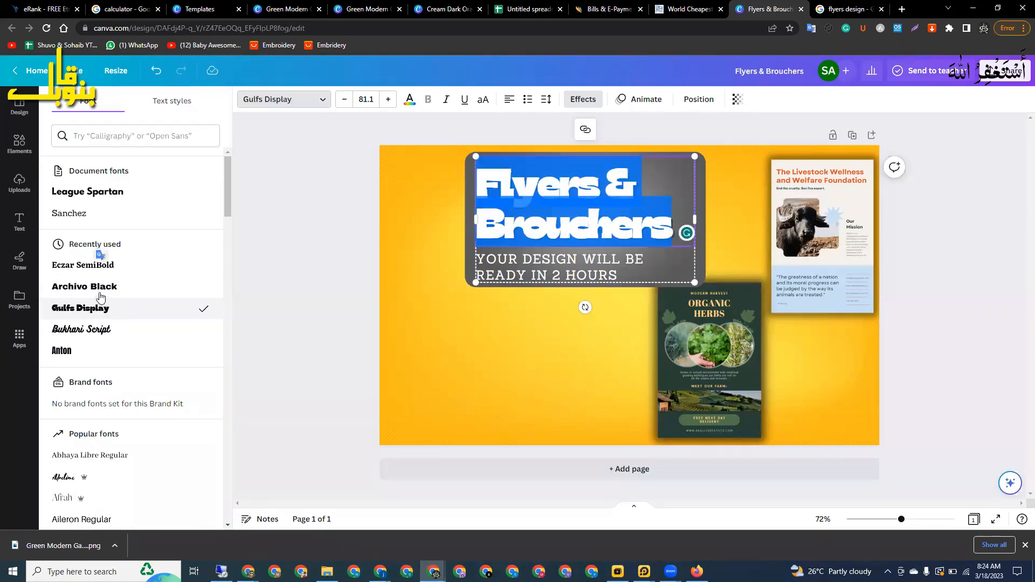
{"action": "left_click", "coordinate": [100, 294]}
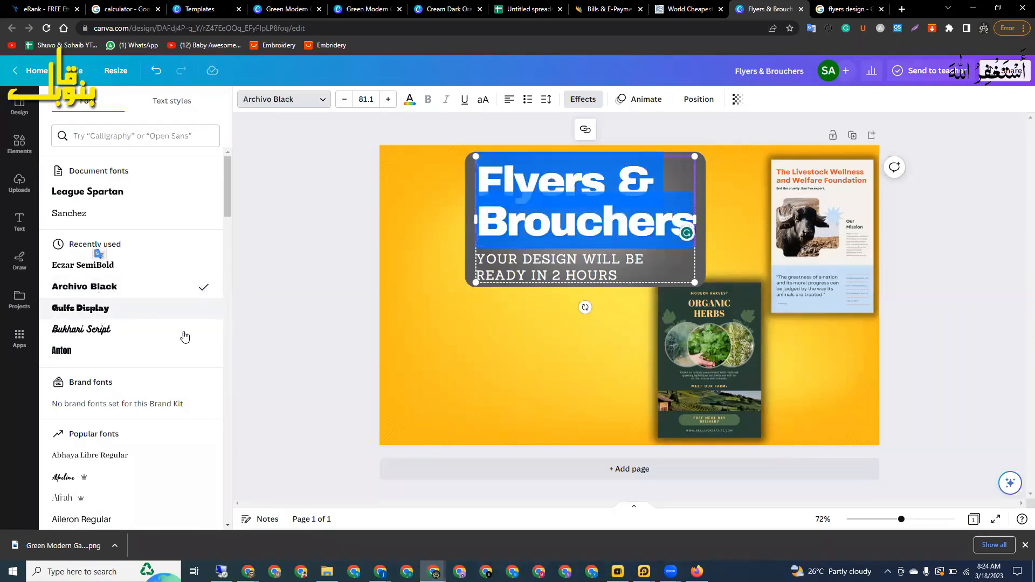
{"action": "left_click", "coordinate": [414, 335]}
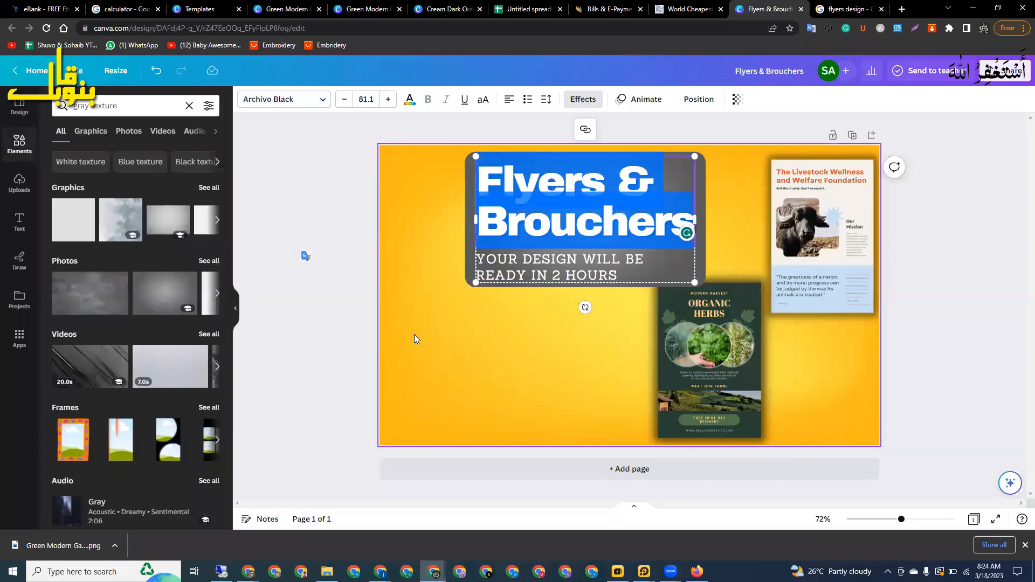
{"action": "left_click", "coordinate": [558, 263]}
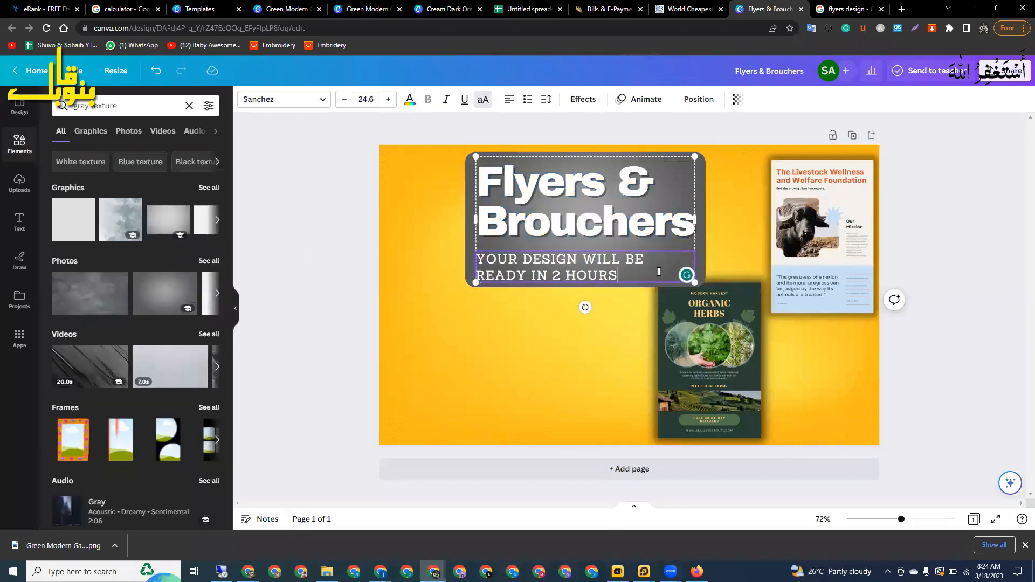
{"action": "left_click_drag", "start_coordinate": [520, 253], "coordinate": [483, 248]}
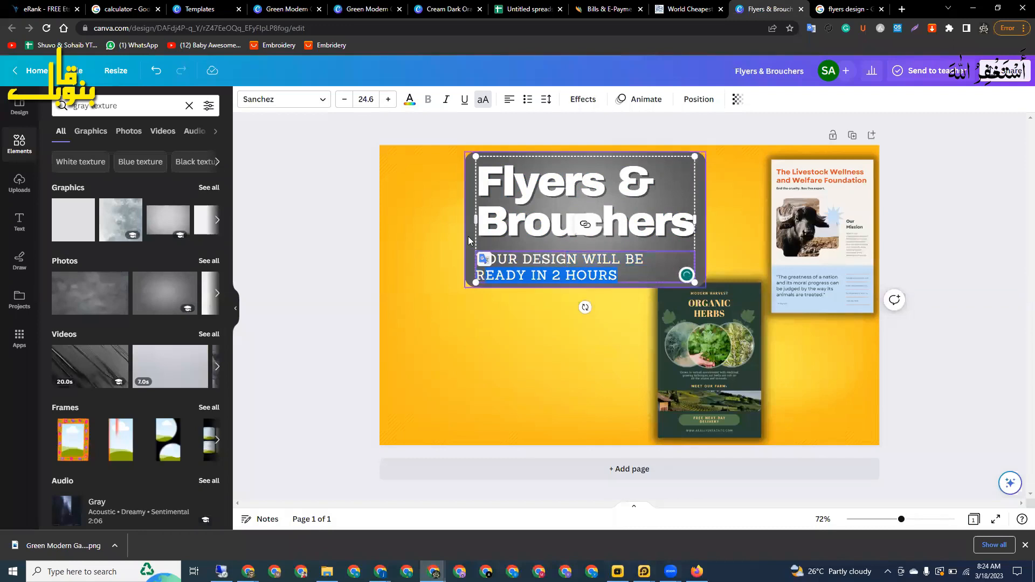
{"action": "left_click", "coordinate": [407, 231]}
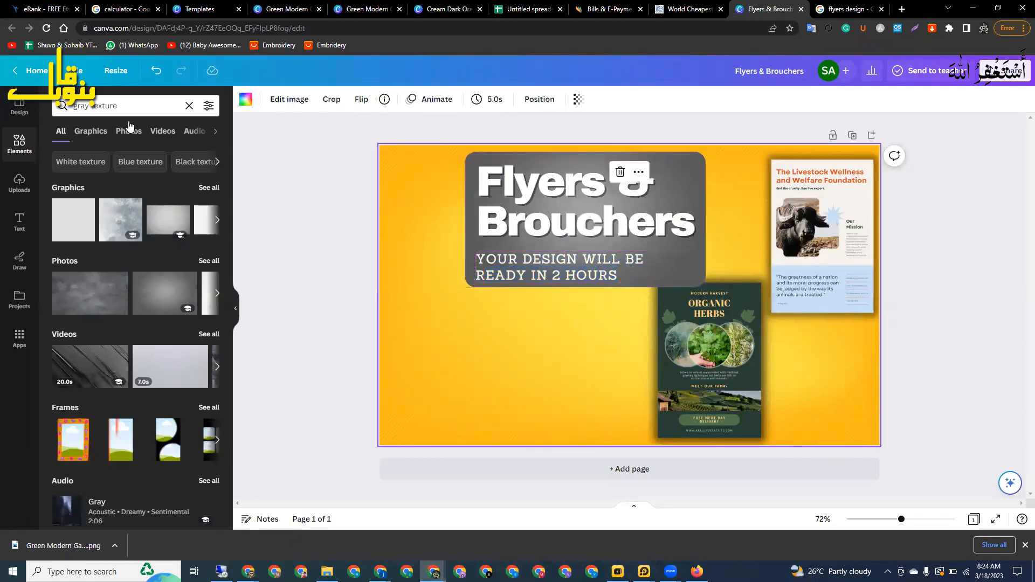
Search the elements for "light gray texture" and fill the rounded frame with a light gray gradient and a pale textured photo in turn.
{"action": "left_click", "coordinate": [86, 106]}
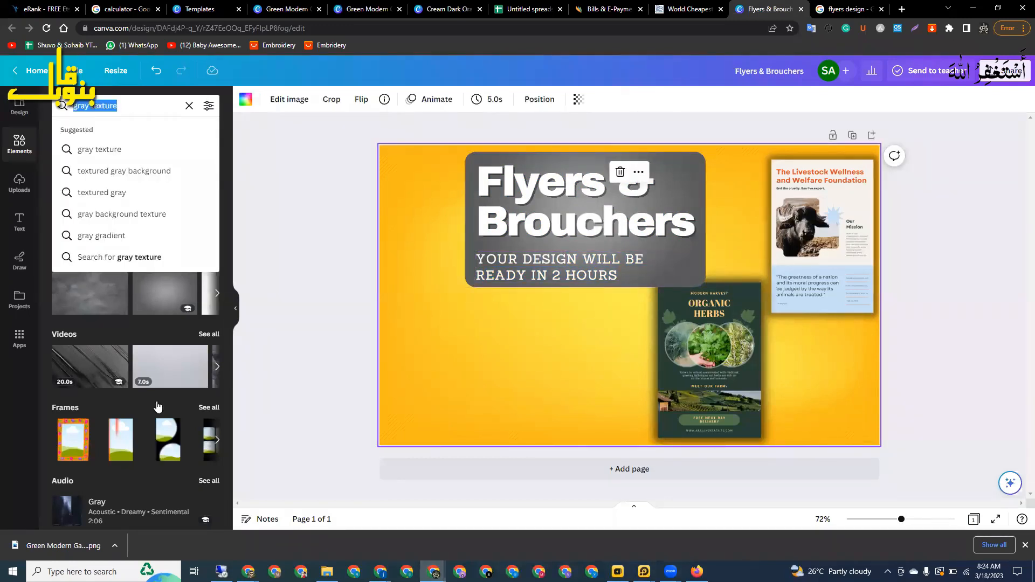
{"action": "key", "text": "Home"}
{"action": "type", "text": "light"}
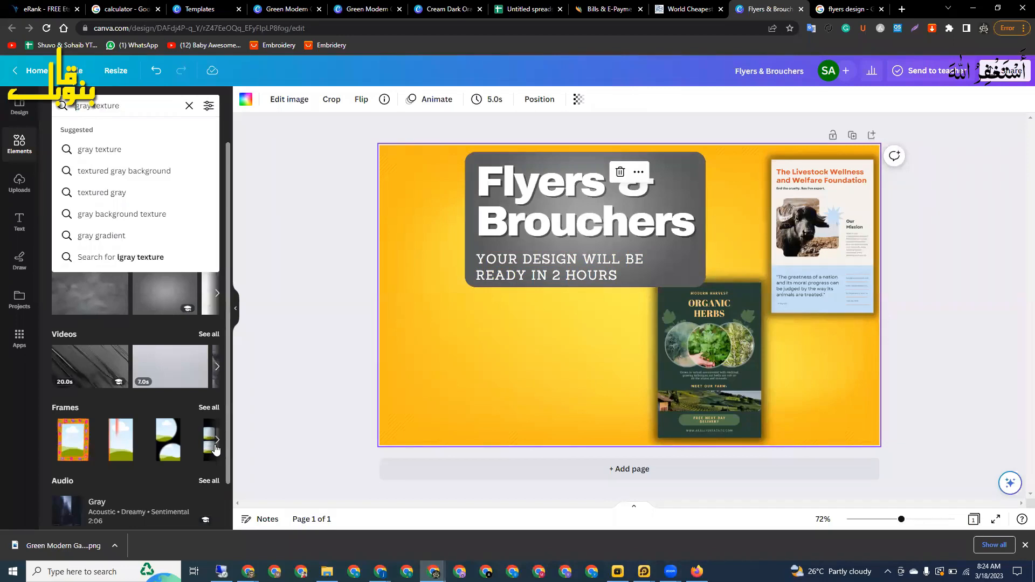
{"action": "key", "text": "Return"}
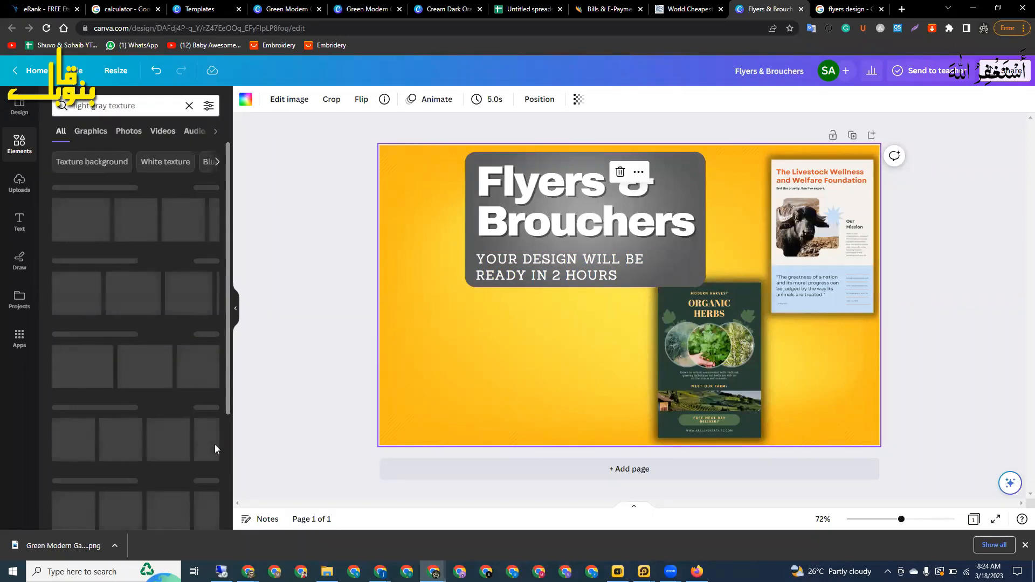
{"action": "left_click_drag", "start_coordinate": [168, 220], "coordinate": [474, 195]}
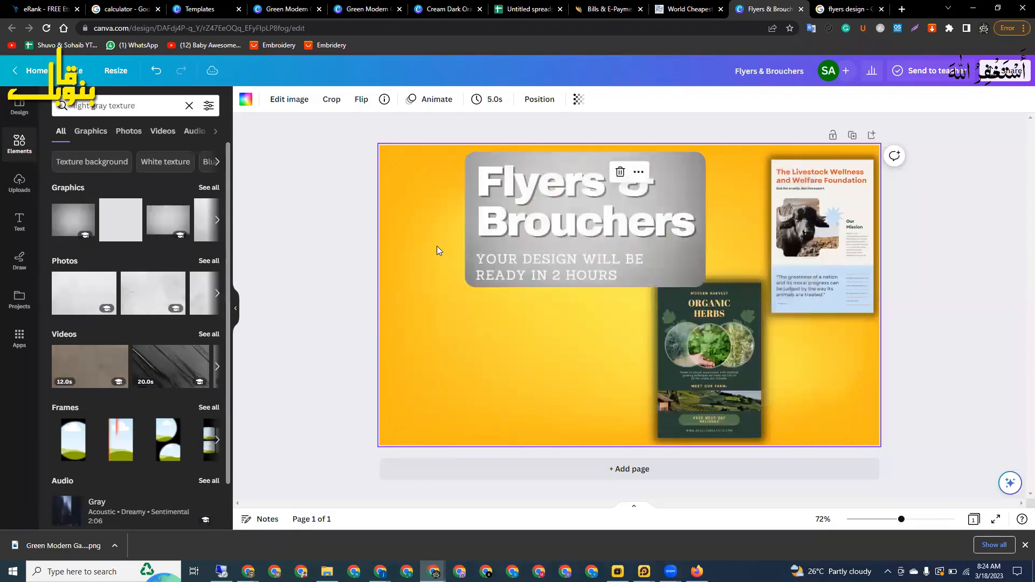
{"action": "left_click_drag", "start_coordinate": [146, 297], "coordinate": [472, 192]}
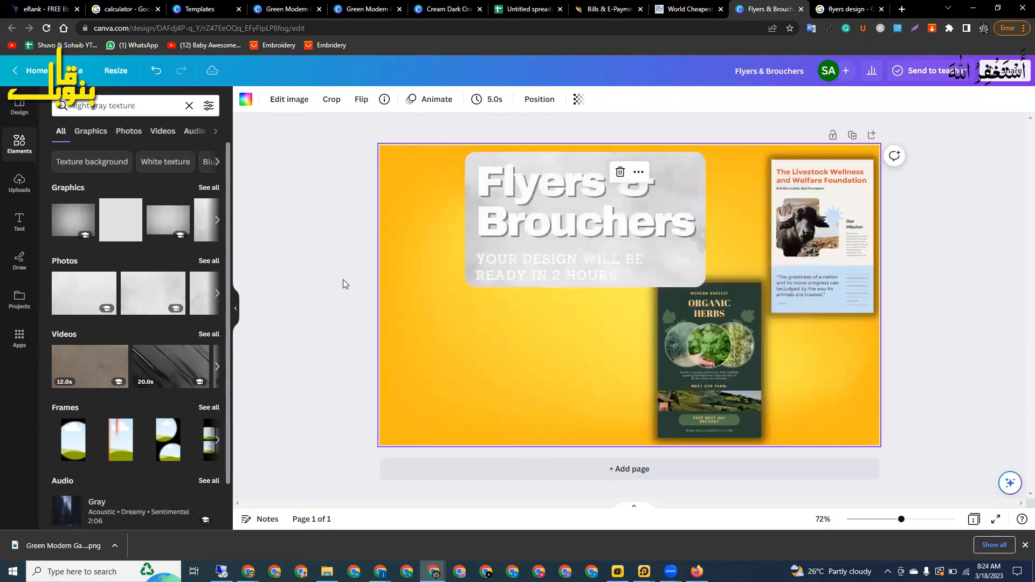
Delete the rounded gray panel behind the text and dismiss the OneDrive screenshot offer.
{"action": "left_click", "coordinate": [467, 222]}
{"action": "key", "text": "Delete"}
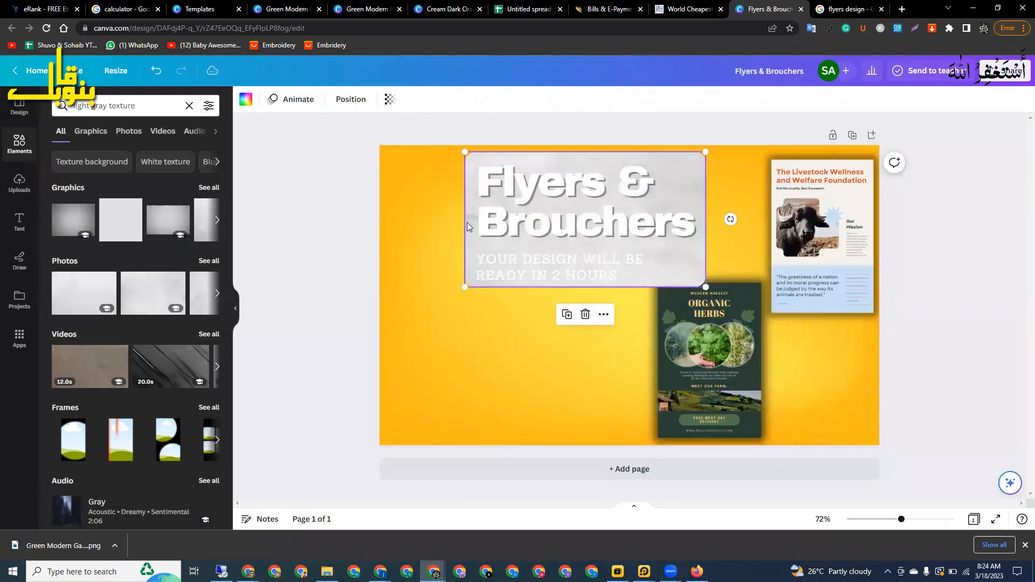
{"action": "key", "text": "Delete"}
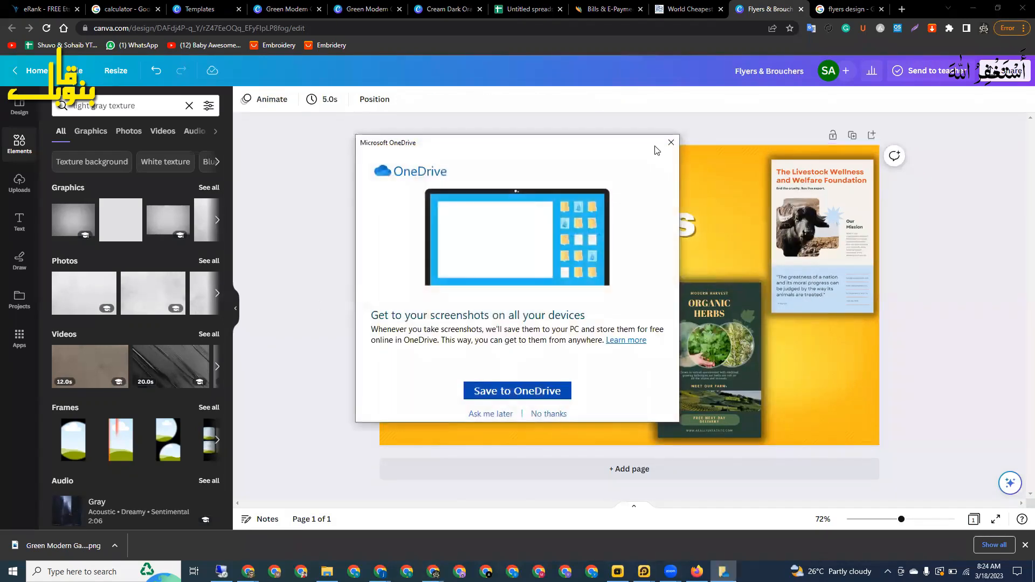
{"action": "left_click", "coordinate": [670, 140]}
{"action": "left_click", "coordinate": [452, 228]}
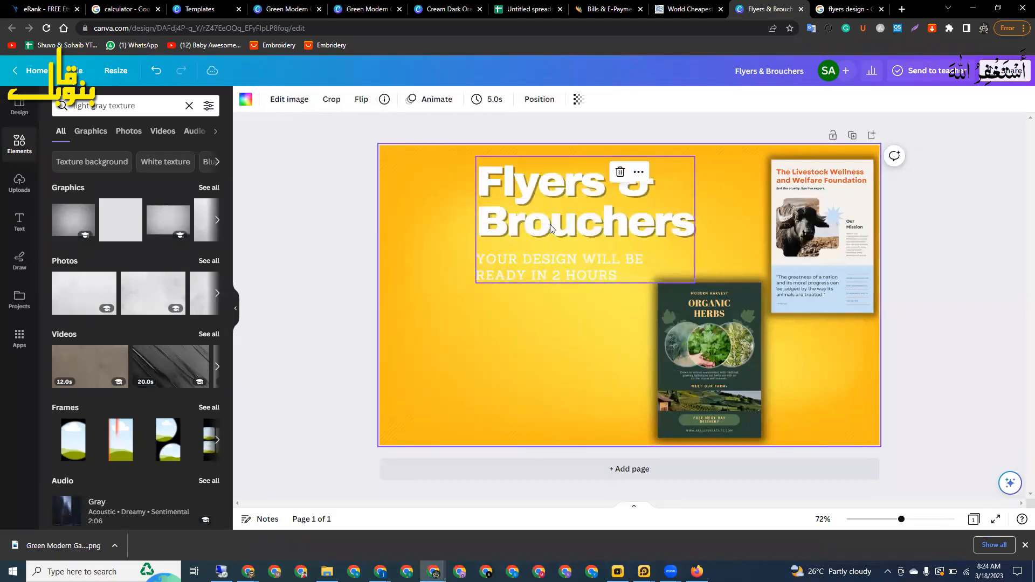
Replace the "Flyers & Brouchers" heading's effect with the Lift text effect at an intensity of 100.
{"action": "left_click", "coordinate": [593, 168]}
{"action": "left_click", "coordinate": [598, 203]}
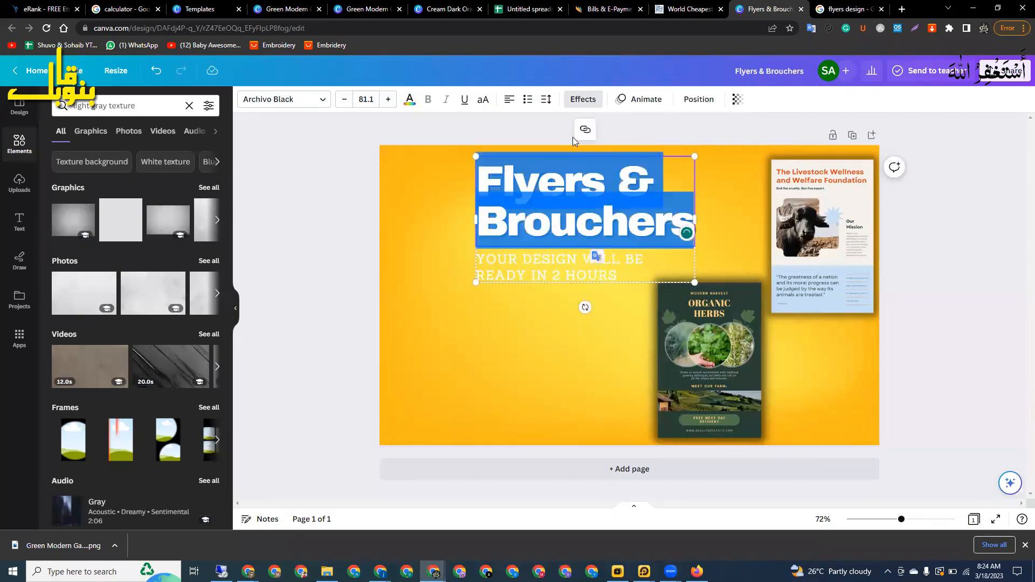
{"action": "left_click", "coordinate": [583, 99]}
{"action": "left_click", "coordinate": [185, 165]}
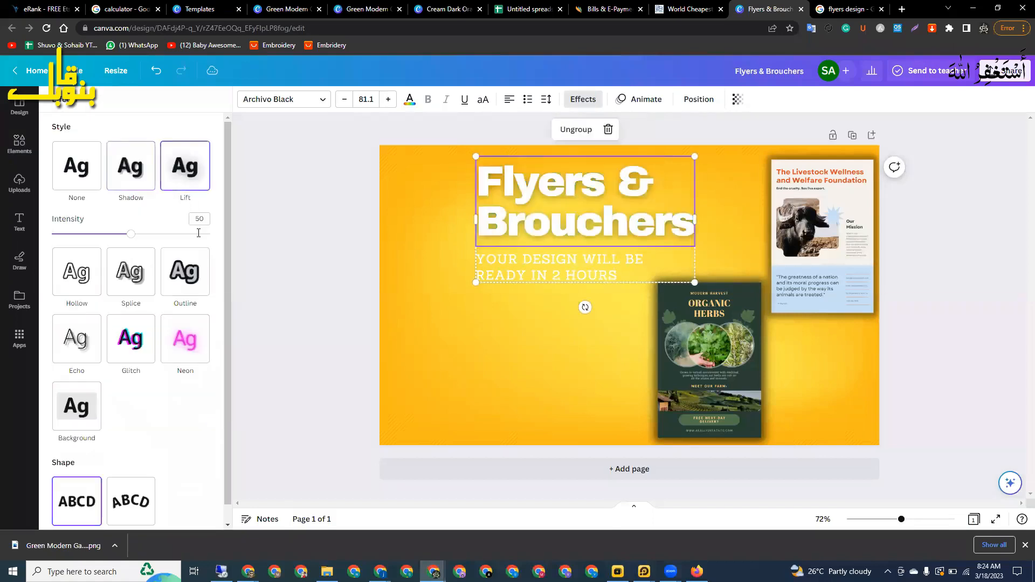
{"action": "left_click_drag", "start_coordinate": [131, 234], "coordinate": [215, 235]}
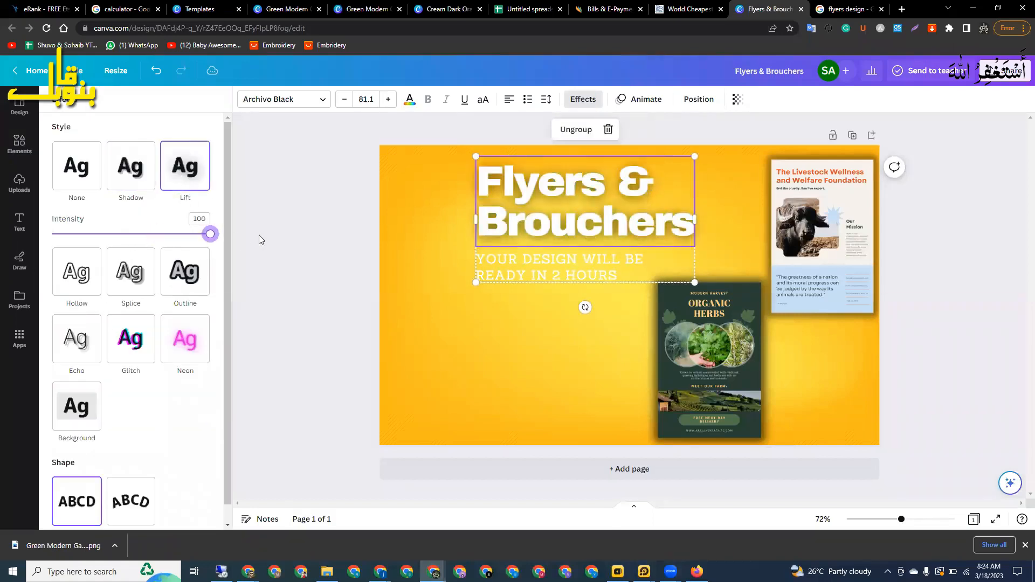
Apply the Lift text effect to the delivery-time subheading with a raised intensity and give its text a near-black color.
{"action": "left_click", "coordinate": [522, 270]}
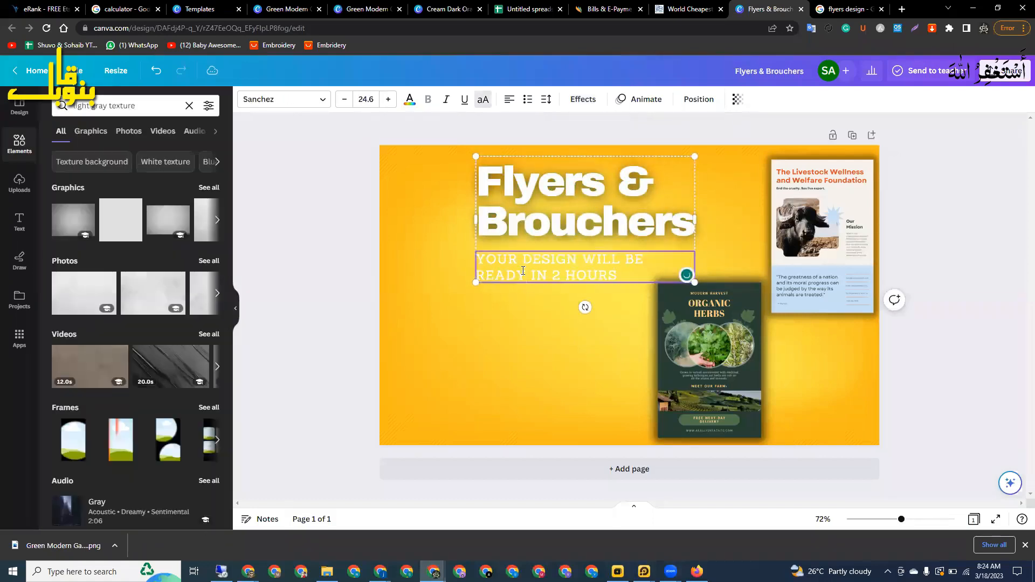
{"action": "left_click", "coordinate": [584, 101]}
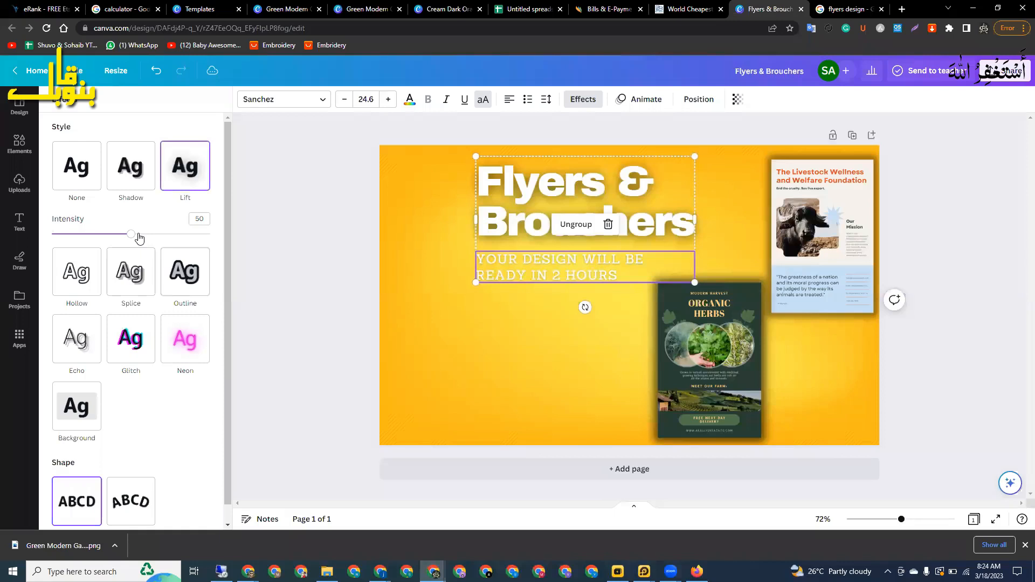
{"action": "left_click_drag", "start_coordinate": [131, 234], "coordinate": [538, 277]}
{"action": "key", "text": "ctrl+a"}
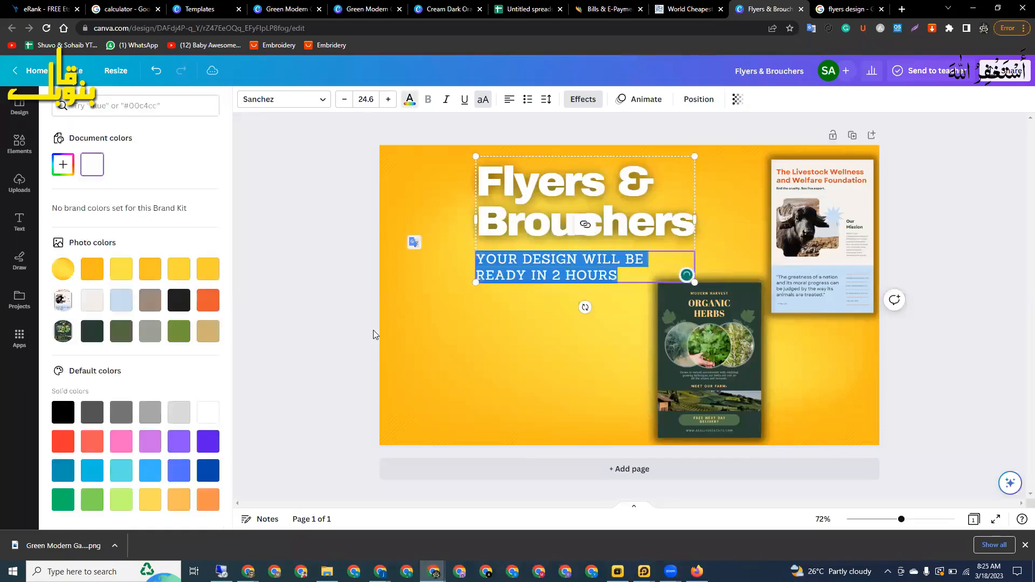
Add a rounded rectangle about 540 wide and 112 high behind the subheading, and shift the Organic Herbs flyer slightly to the right.
{"action": "left_click", "coordinate": [20, 142]}
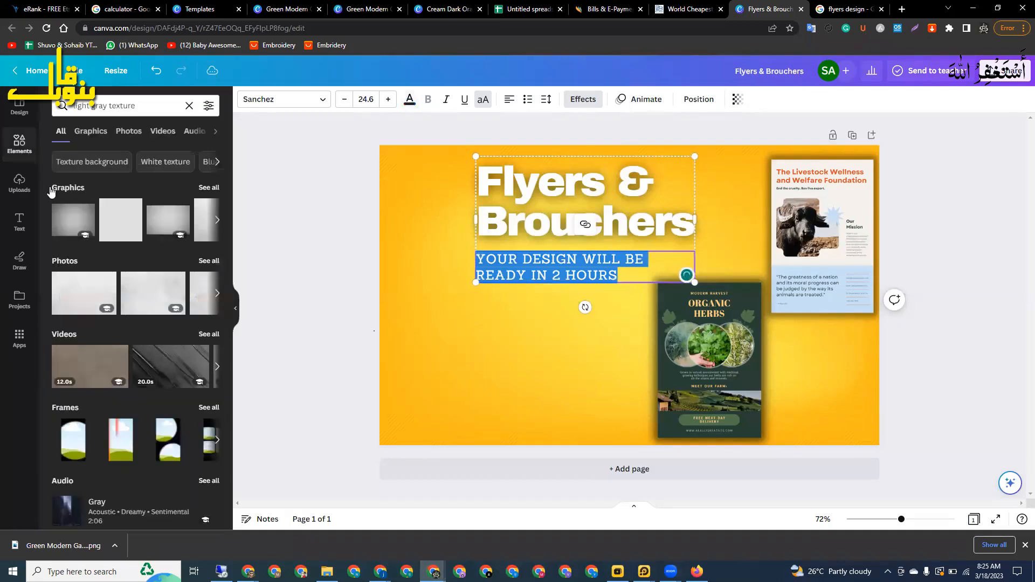
{"action": "key", "text": "Escape"}
{"action": "left_click", "coordinate": [19, 183]}
{"action": "left_click", "coordinate": [19, 143]}
{"action": "left_click", "coordinate": [208, 105]}
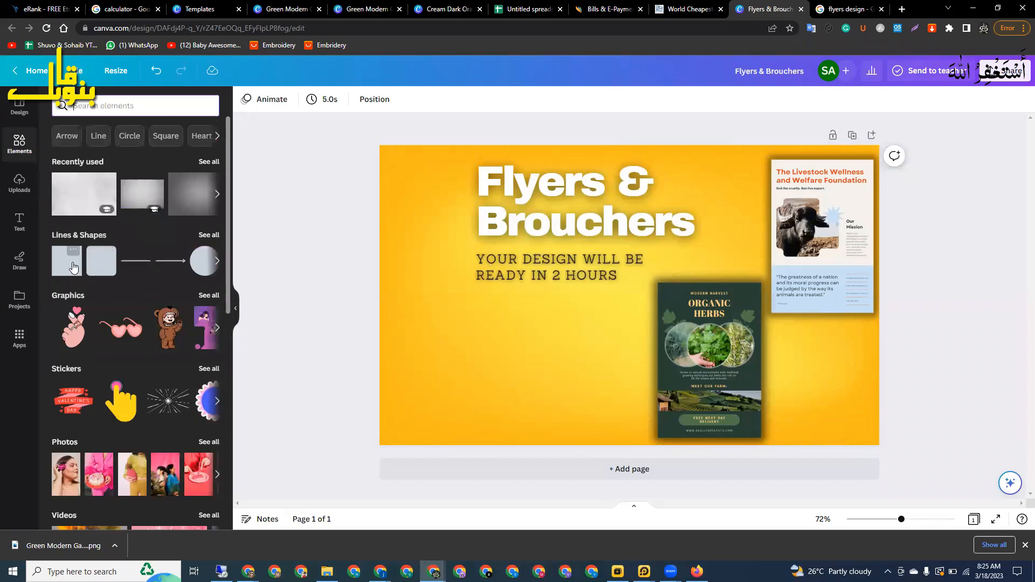
{"action": "left_click", "coordinate": [101, 268]}
{"action": "left_click_drag", "start_coordinate": [593, 308], "coordinate": [489, 288]}
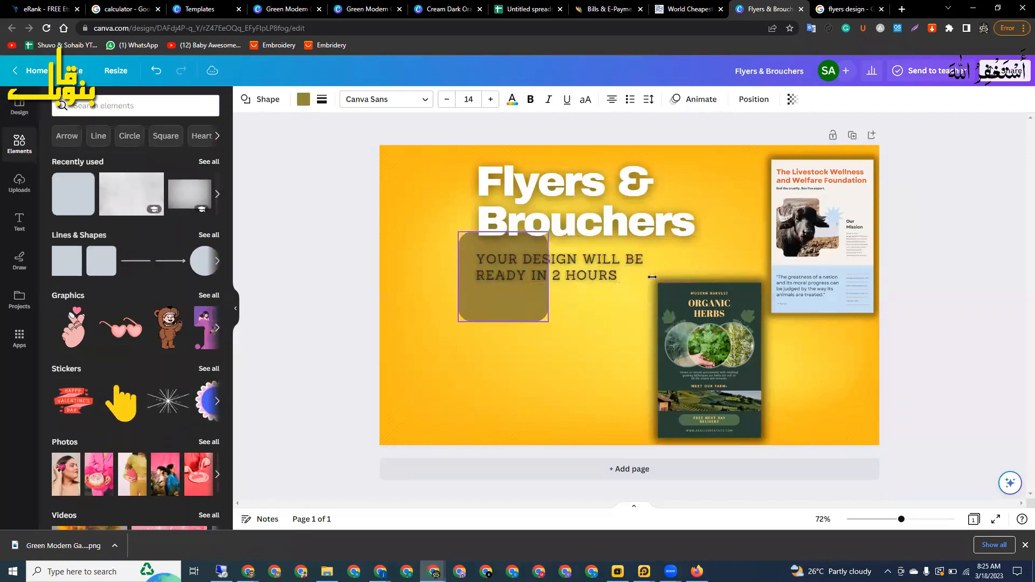
{"action": "left_click_drag", "start_coordinate": [667, 277], "coordinate": [626, 275]}
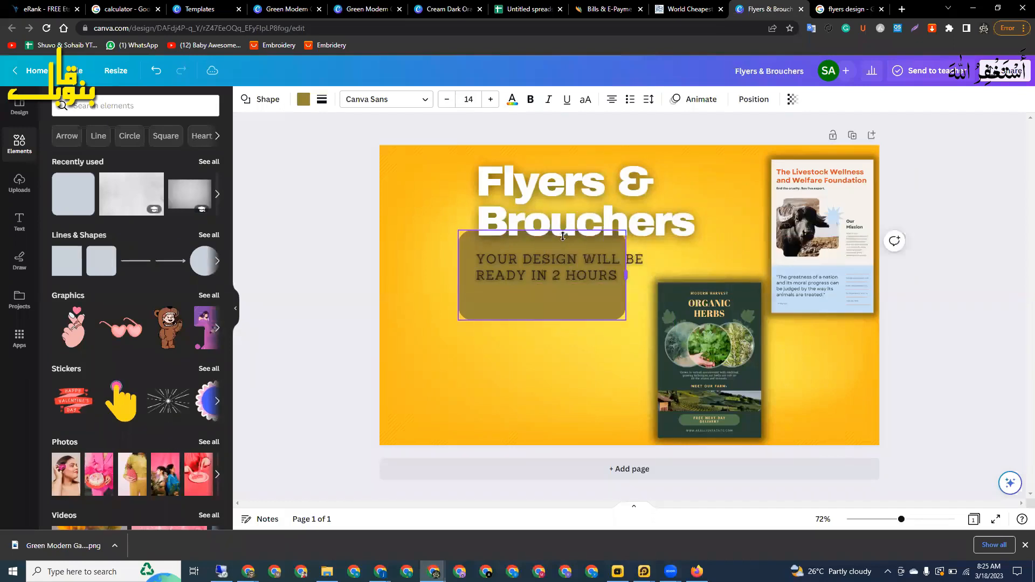
{"action": "left_click_drag", "start_coordinate": [561, 317], "coordinate": [569, 290]}
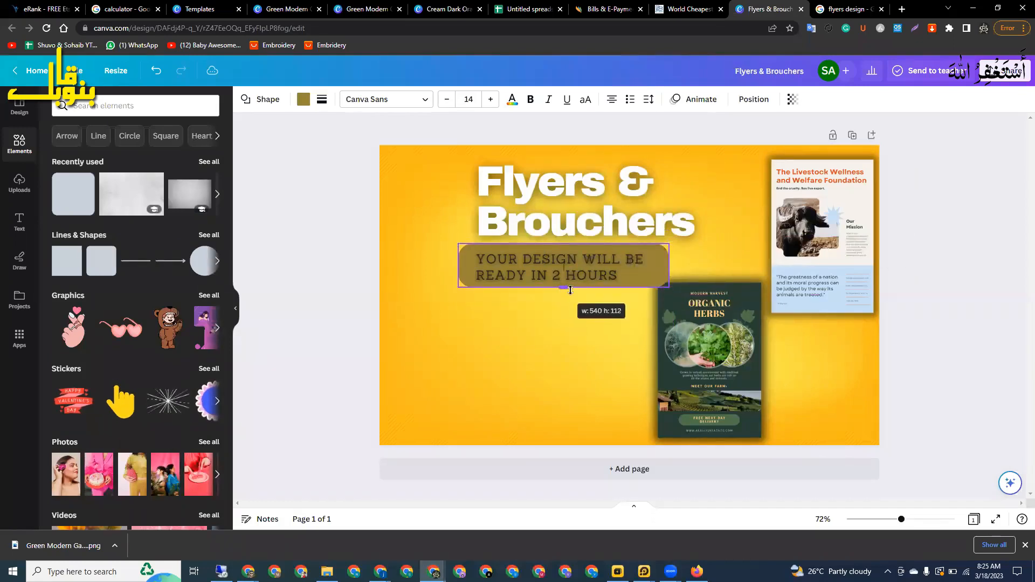
{"action": "left_click_drag", "start_coordinate": [712, 341], "coordinate": [718, 342]}
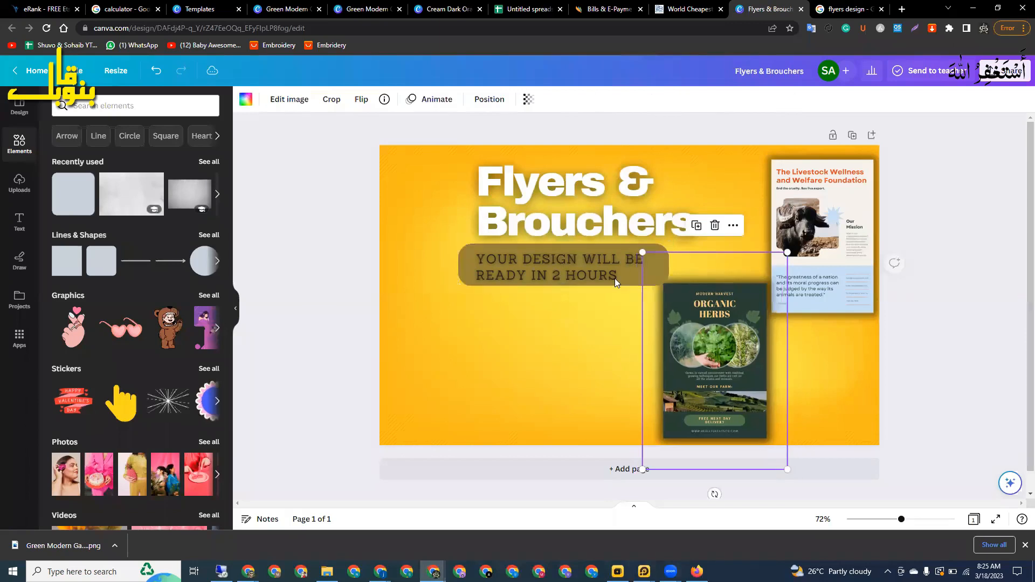
Try two amber fills on the rounded rectangle behind the subheading and settle on black.
{"action": "left_click", "coordinate": [470, 255]}
{"action": "left_click", "coordinate": [303, 99]}
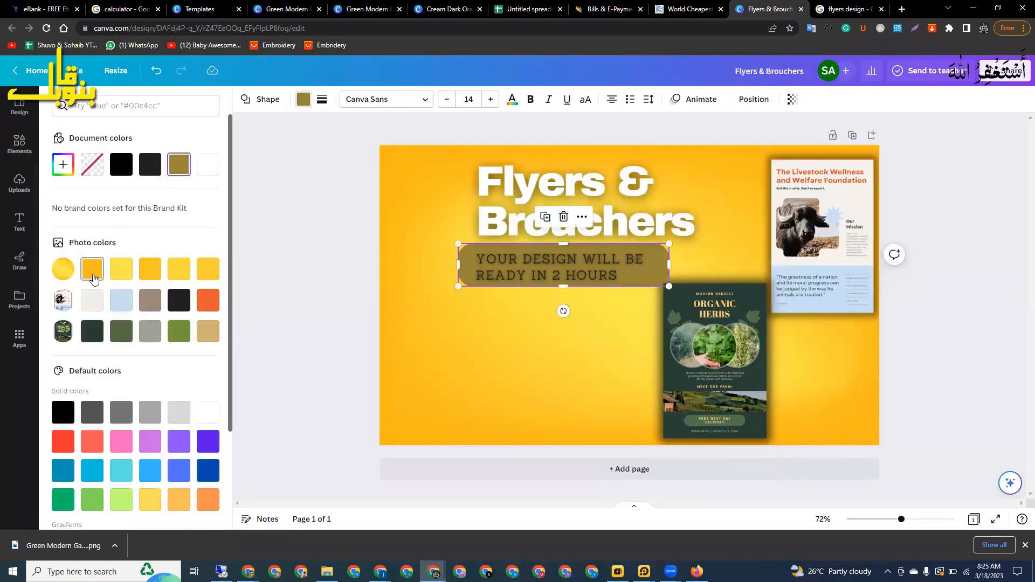
{"action": "left_click", "coordinate": [93, 274]}
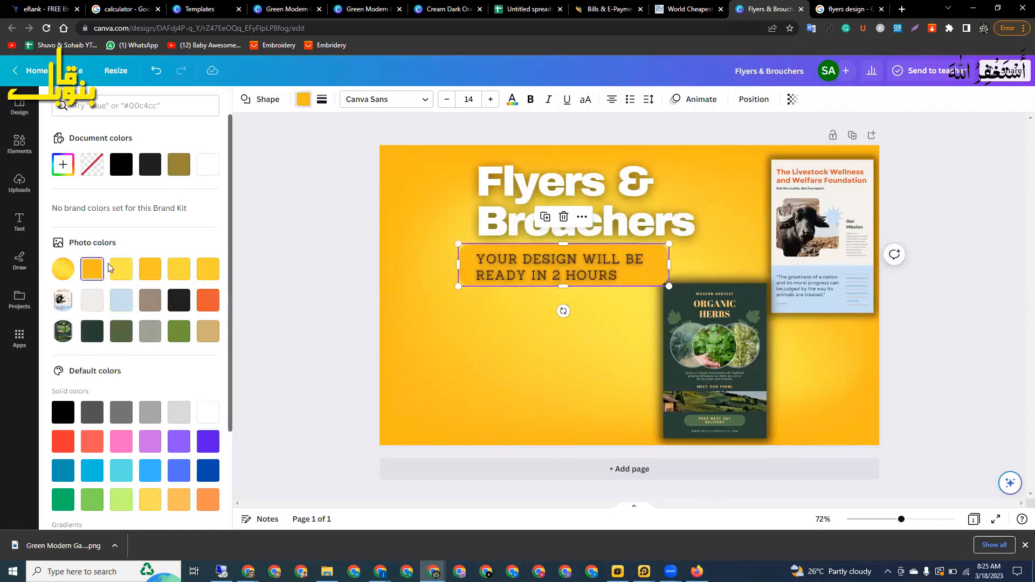
{"action": "left_click", "coordinate": [151, 270]}
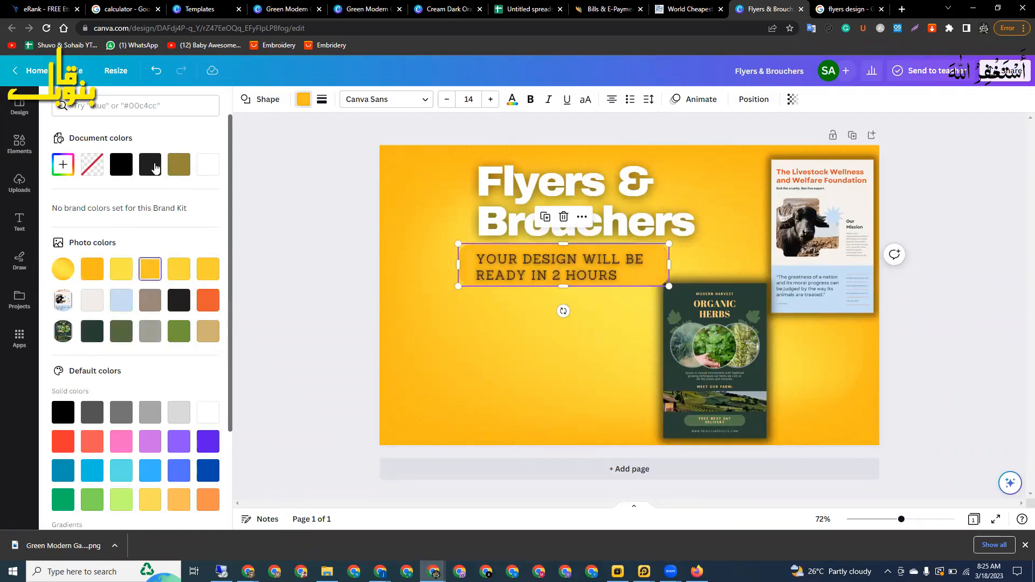
Set the subheading's text color to amber from the photo colors and nudge the Organic Herbs flyer slightly down.
{"action": "left_click", "coordinate": [554, 266]}
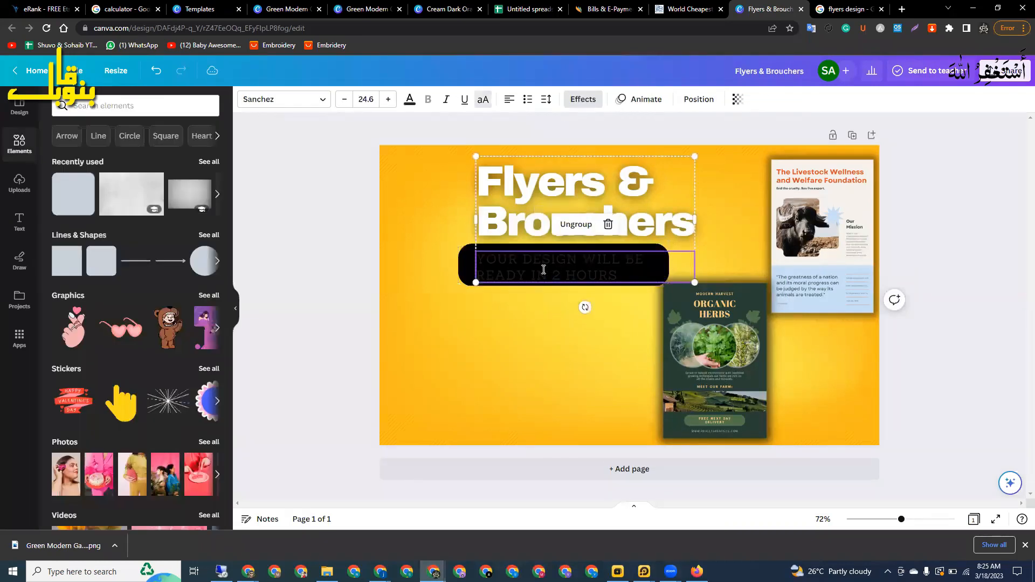
{"action": "key", "text": "ctrl+a"}
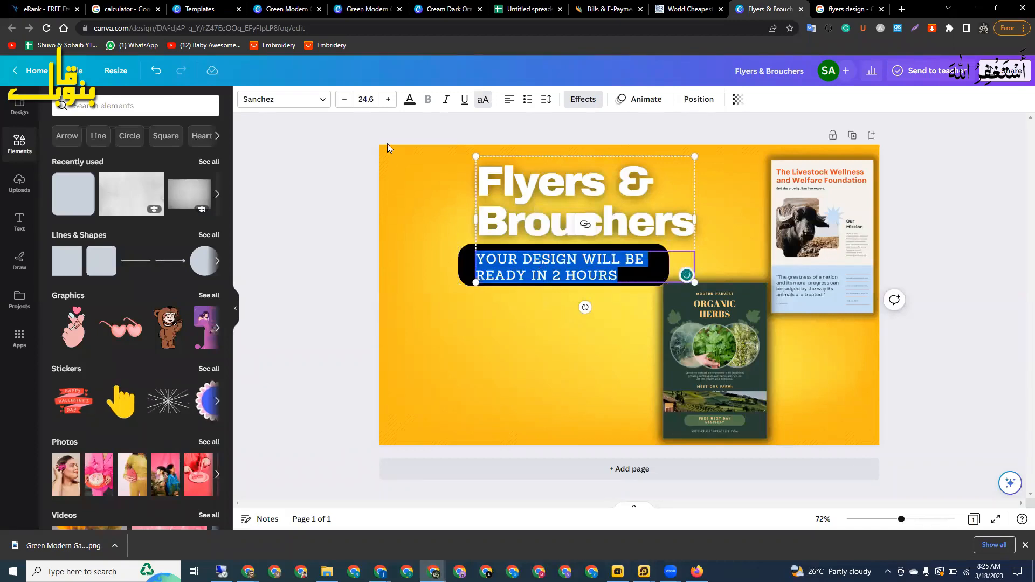
{"action": "left_click", "coordinate": [410, 102]}
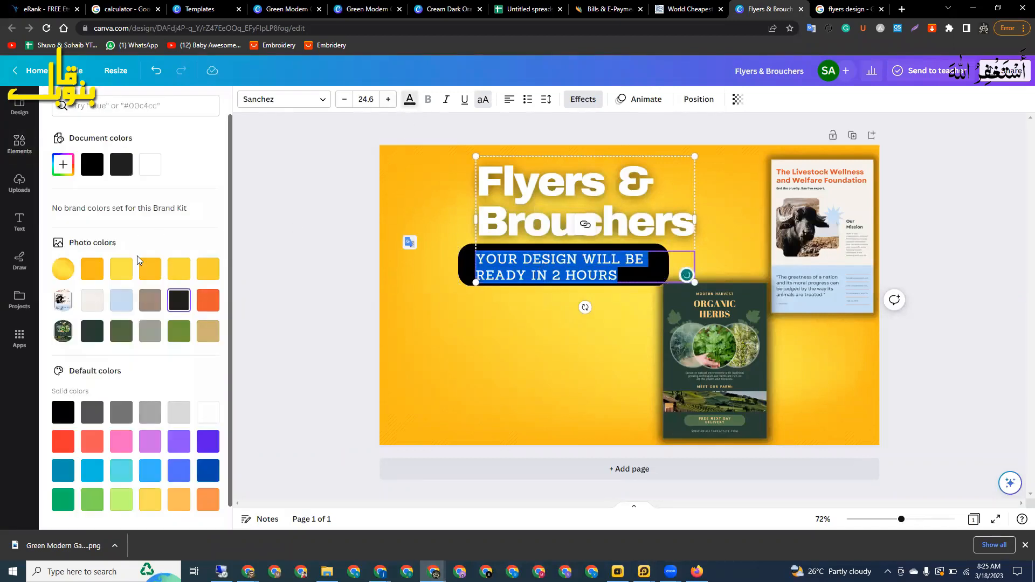
{"action": "left_click", "coordinate": [153, 272]}
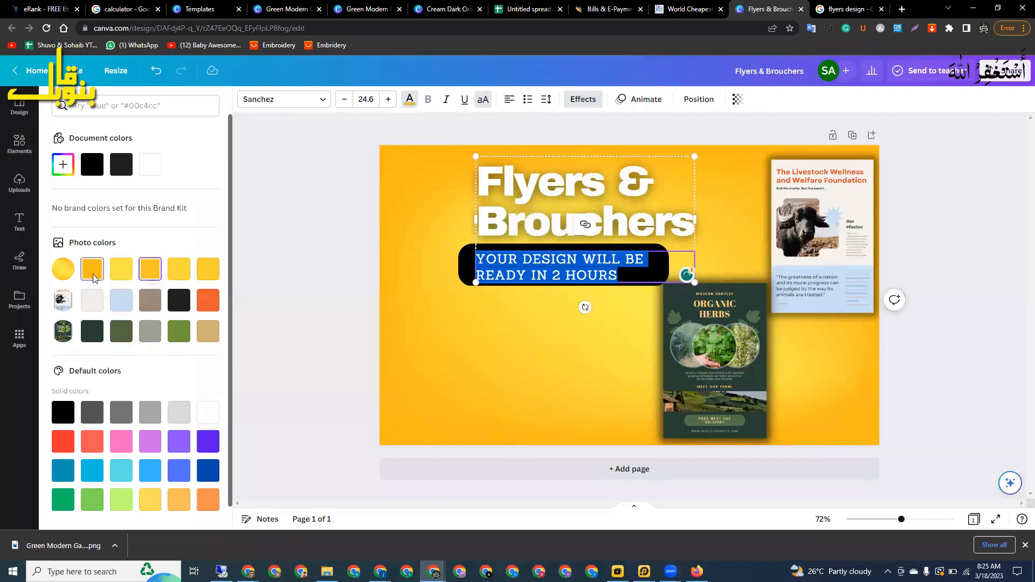
{"action": "left_click", "coordinate": [413, 267]}
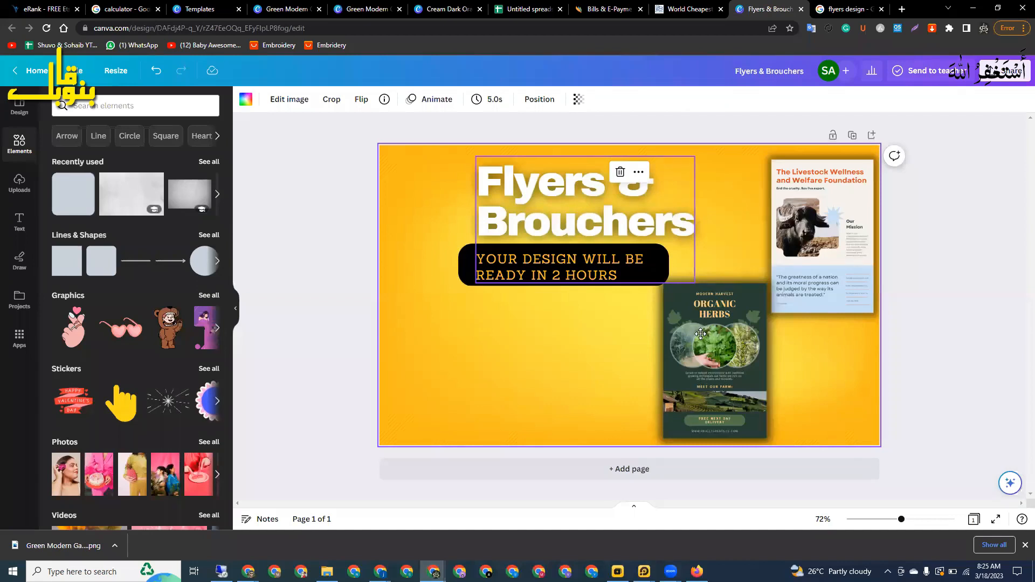
{"action": "left_click_drag", "start_coordinate": [700, 333], "coordinate": [702, 338]}
{"action": "left_click", "coordinate": [361, 321]}
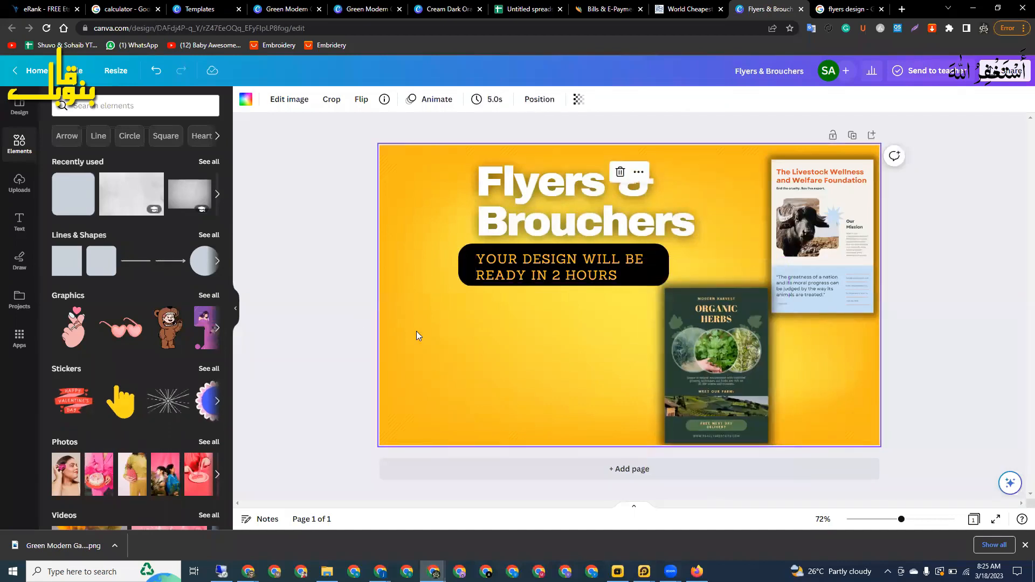
Search the elements for "girl pointing finger" and limit the results to photos.
{"action": "left_click", "coordinate": [127, 106]}
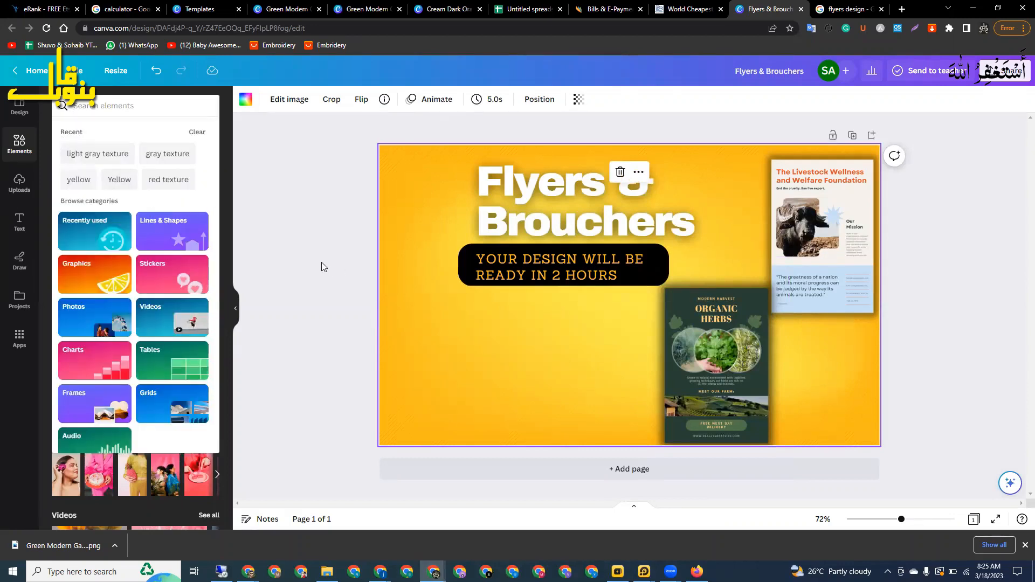
{"action": "left_click", "coordinate": [16, 187]}
{"action": "left_click", "coordinate": [19, 143]}
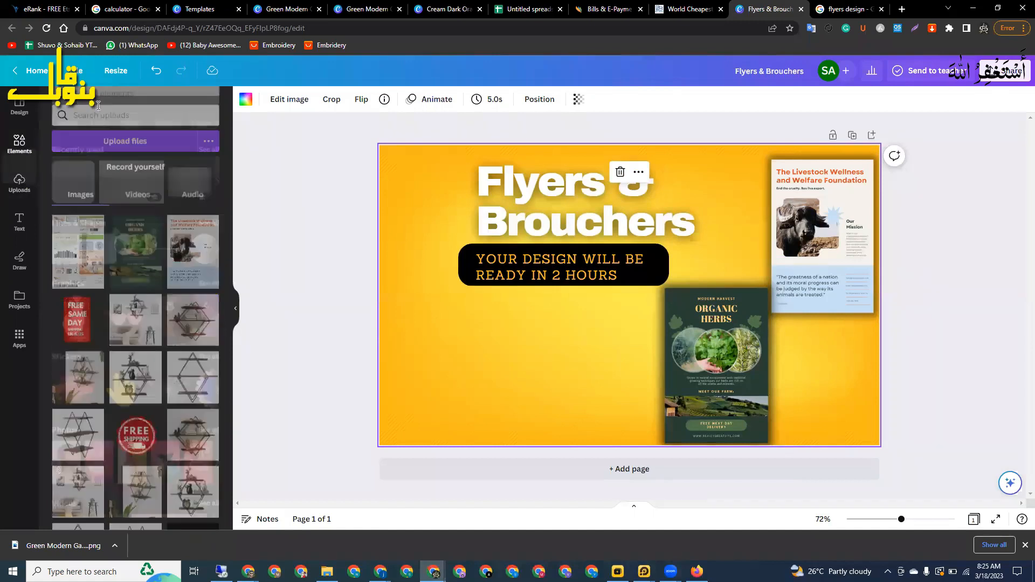
{"action": "type", "text": "Gir"}
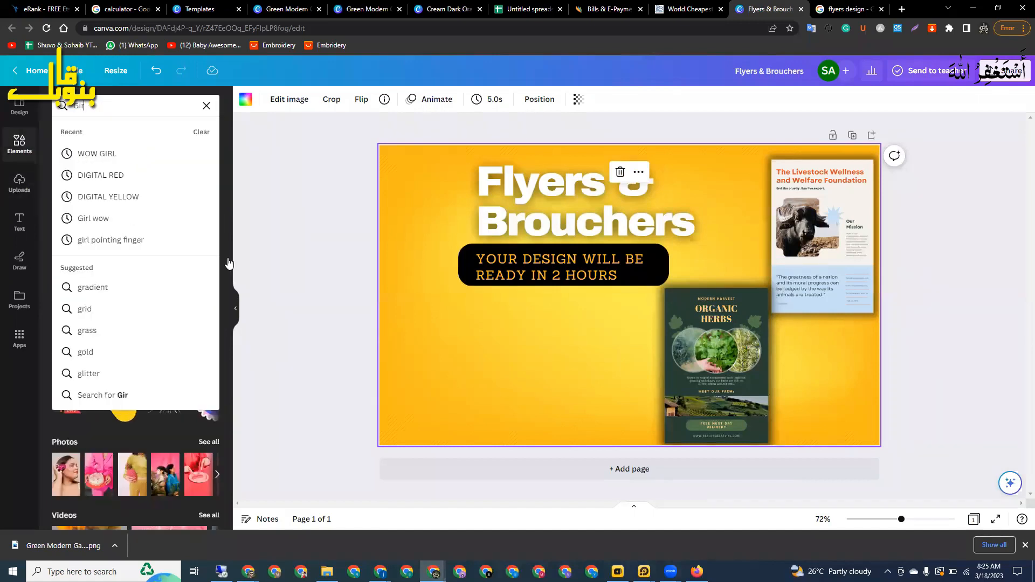
{"action": "type", "text": "l Poi"}
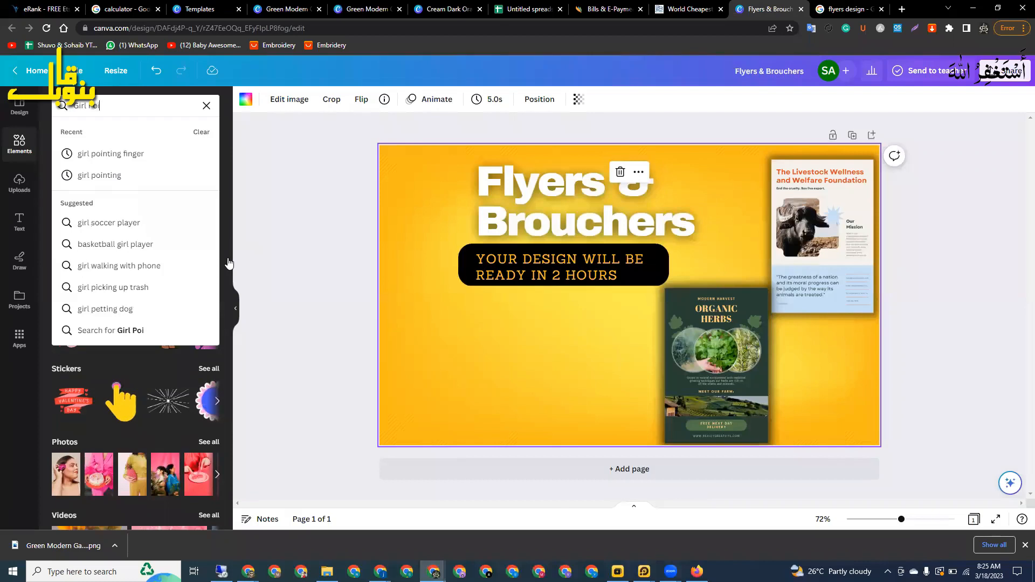
{"action": "type", "text": "nting"}
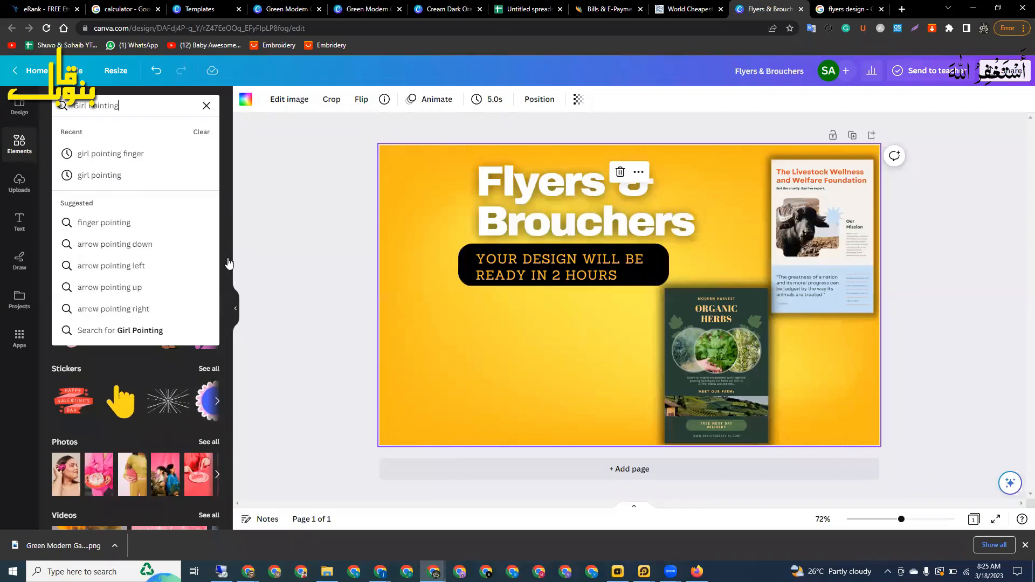
{"action": "left_click", "coordinate": [150, 162]}
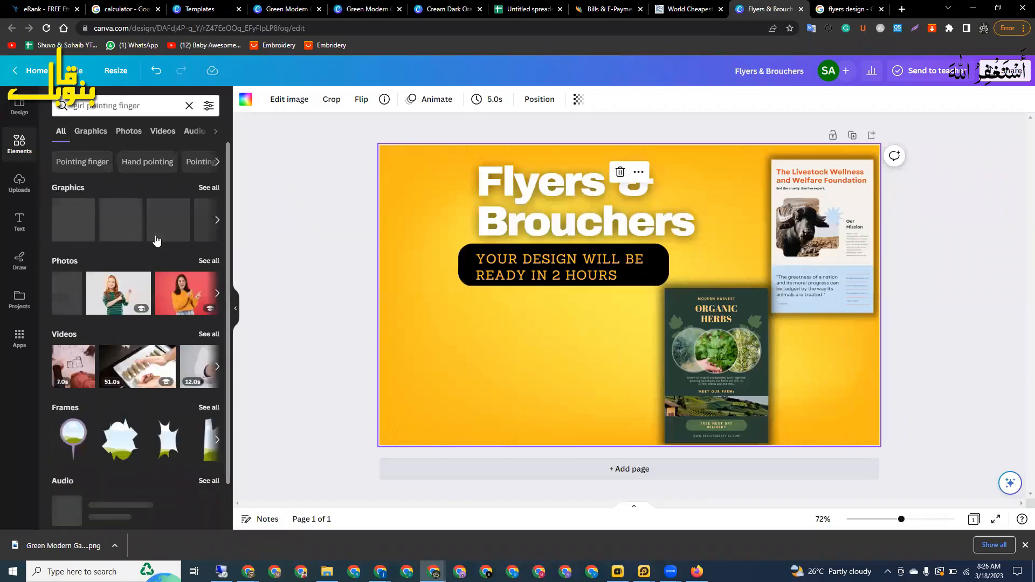
{"action": "left_click", "coordinate": [135, 134]}
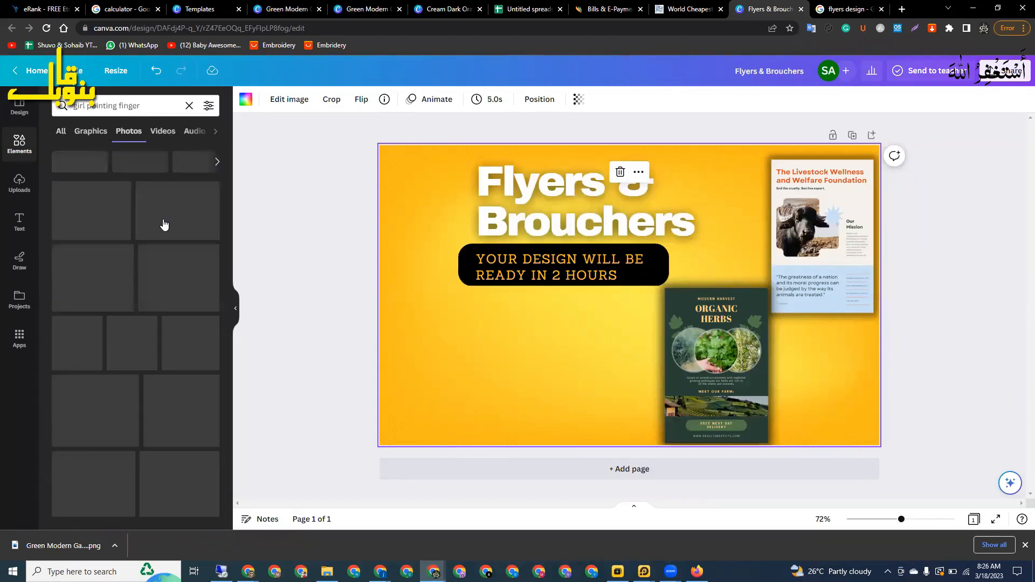
Add the photo of the pointing woman in an orange sweater at the page's lower left and remove its red background.
{"action": "scroll", "coordinate": [136, 267], "scroll_direction": "down", "scroll_amount": 2}
{"action": "scroll", "coordinate": [136, 271], "scroll_direction": "down", "scroll_amount": 2}
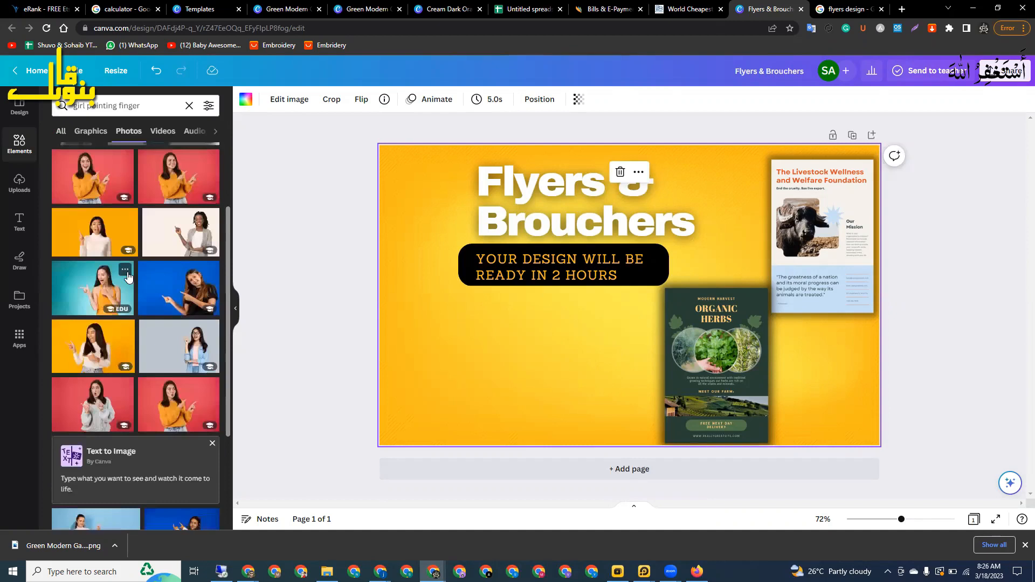
{"action": "scroll", "coordinate": [89, 257], "scroll_direction": "down", "scroll_amount": 6}
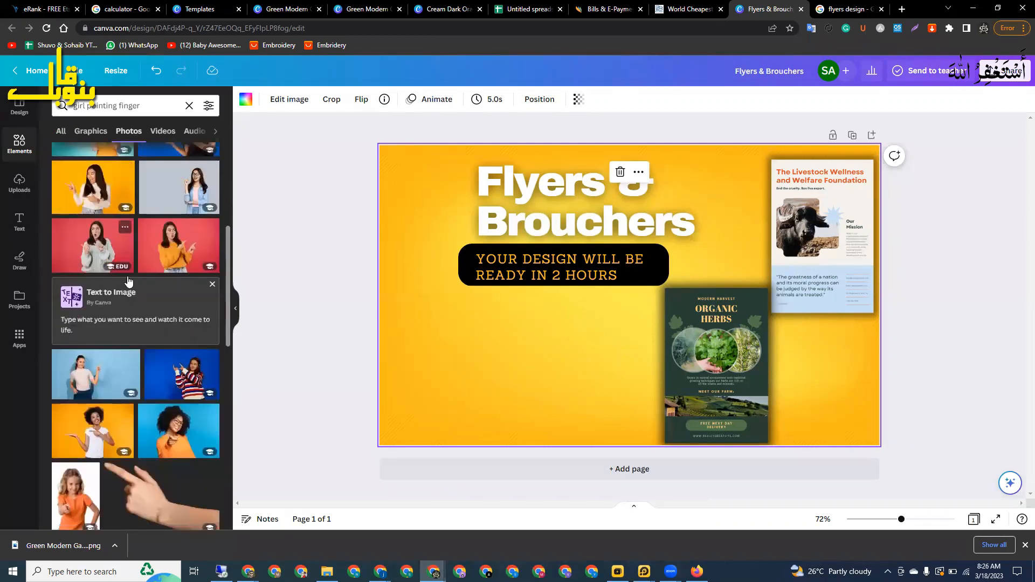
{"action": "scroll", "coordinate": [175, 254], "scroll_direction": "up", "scroll_amount": 3}
{"action": "left_click", "coordinate": [174, 254]}
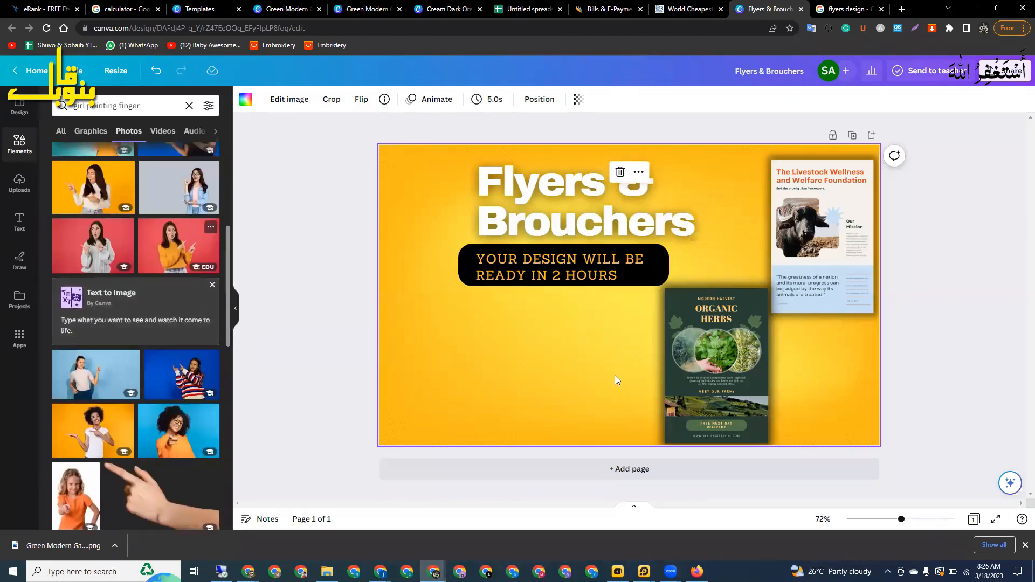
{"action": "left_click_drag", "start_coordinate": [500, 394], "coordinate": [347, 418]}
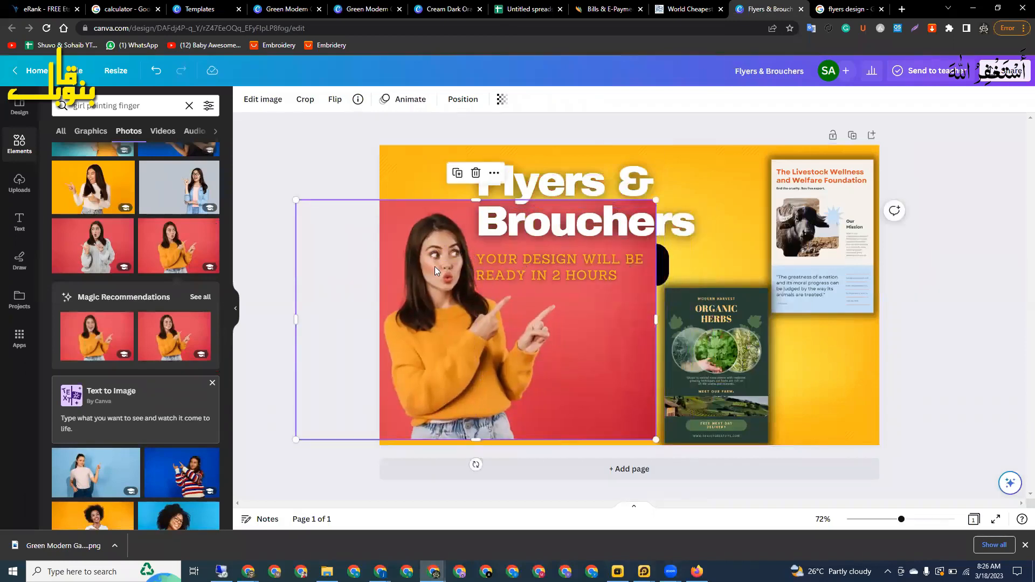
{"action": "left_click", "coordinate": [279, 98]}
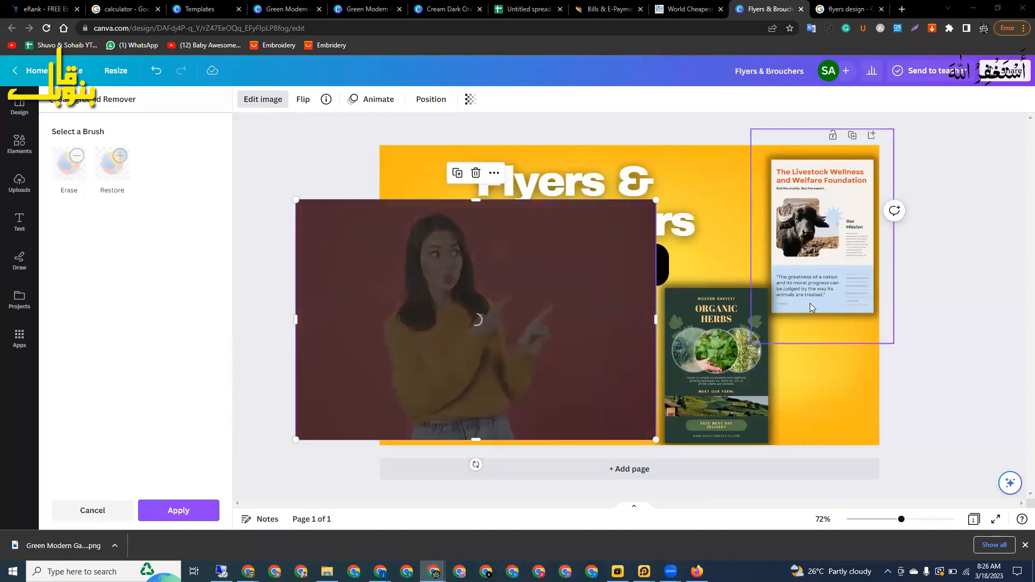
Reposition the Livestock Wellness flyer near the page's right edge and shrink it slightly.
{"action": "left_click_drag", "start_coordinate": [810, 303], "coordinate": [818, 300]}
{"action": "left_click_drag", "start_coordinate": [901, 124], "coordinate": [887, 145]}
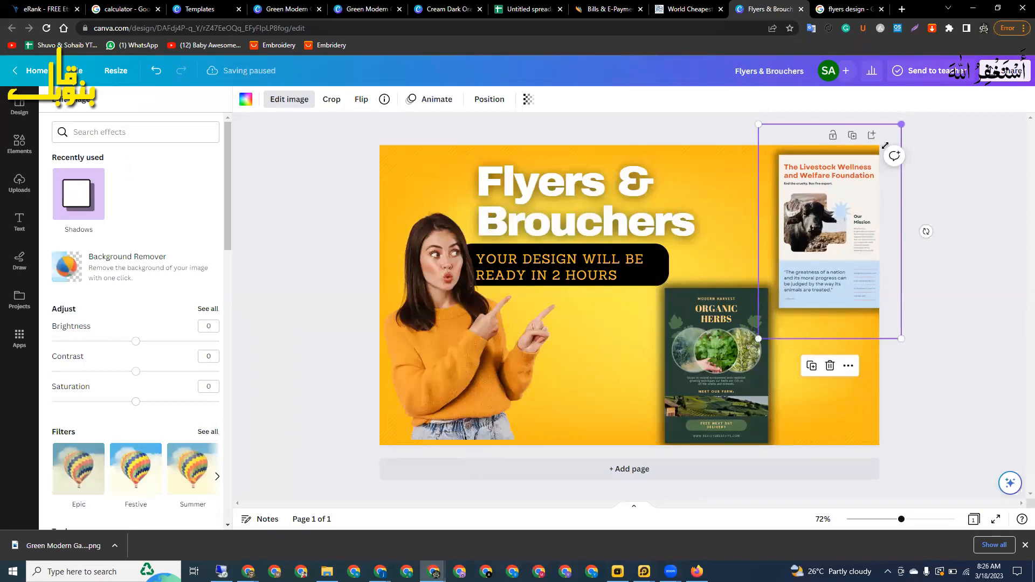
{"action": "left_click", "coordinate": [658, 371]}
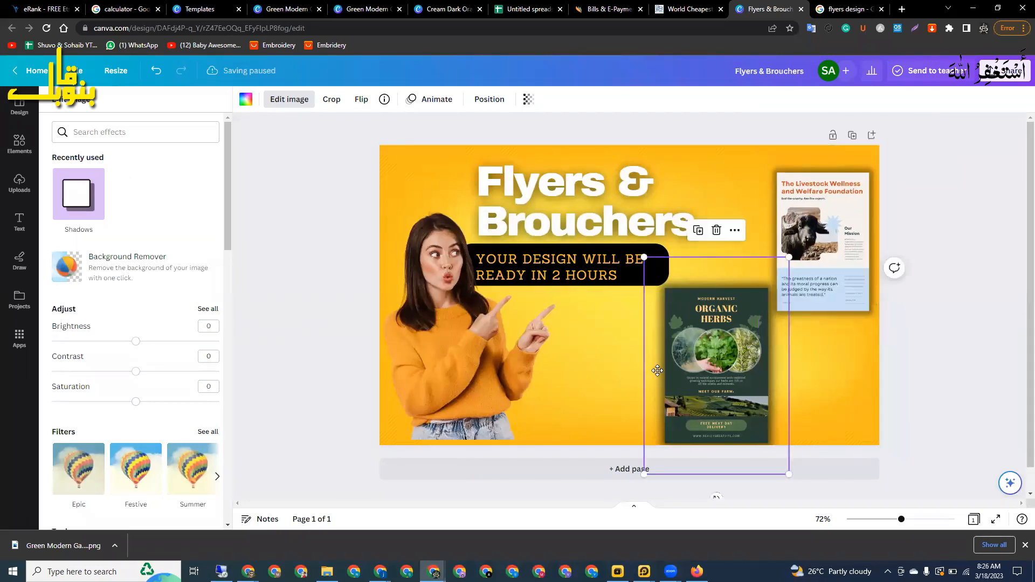
Shrink the Organic Herbs flyer and place it beside the Livestock Wellness flyer in the page's lower right area.
{"action": "left_click_drag", "start_coordinate": [657, 371], "coordinate": [642, 368]}
{"action": "left_click_drag", "start_coordinate": [774, 255], "coordinate": [749, 292]}
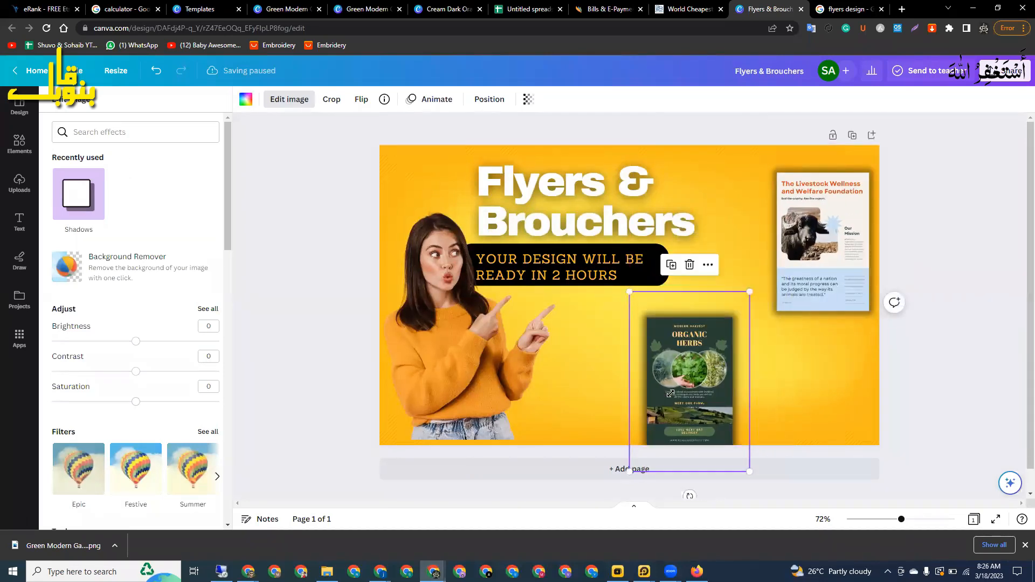
{"action": "left_click_drag", "start_coordinate": [670, 394], "coordinate": [651, 385]}
{"action": "left_click_drag", "start_coordinate": [830, 281], "coordinate": [786, 380]}
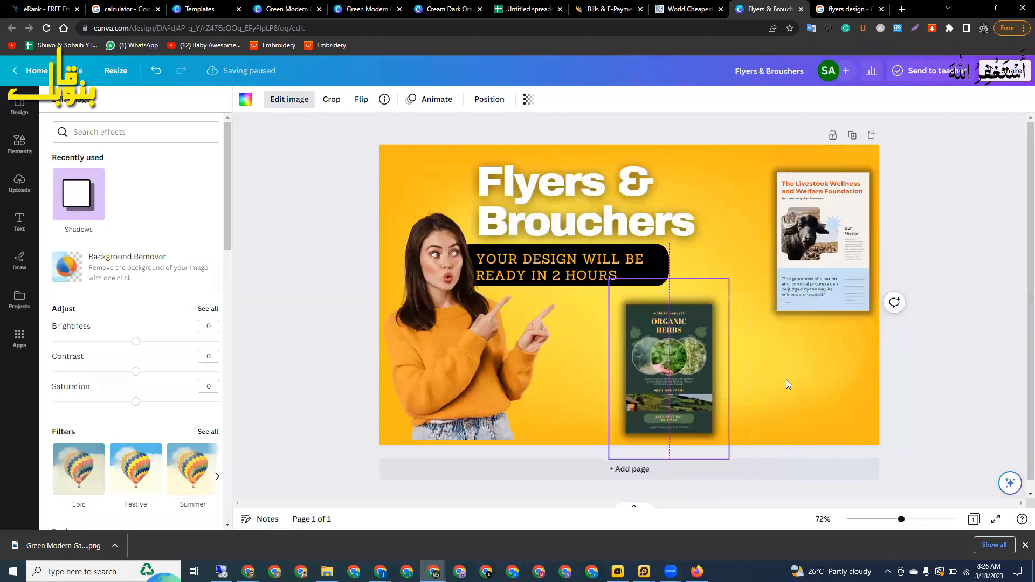
Move the "Flyers & Brouchers" heading group to the page's upper right and place the black banner behind its subheading.
{"action": "left_click", "coordinate": [608, 209]}
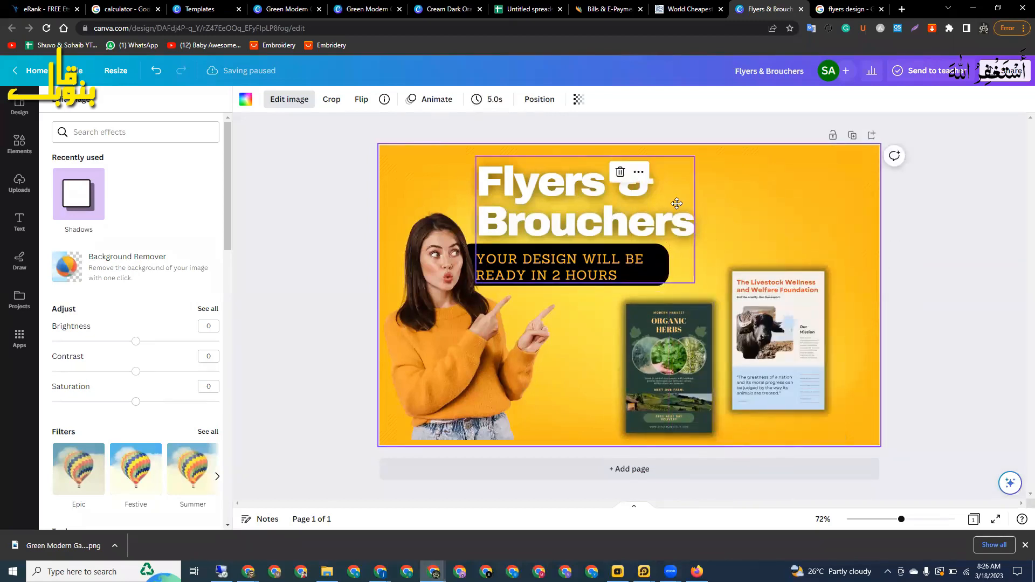
{"action": "left_click_drag", "start_coordinate": [575, 200], "coordinate": [681, 189]}
{"action": "left_click_drag", "start_coordinate": [508, 323], "coordinate": [445, 257]}
{"action": "left_click_drag", "start_coordinate": [565, 279], "coordinate": [652, 264]}
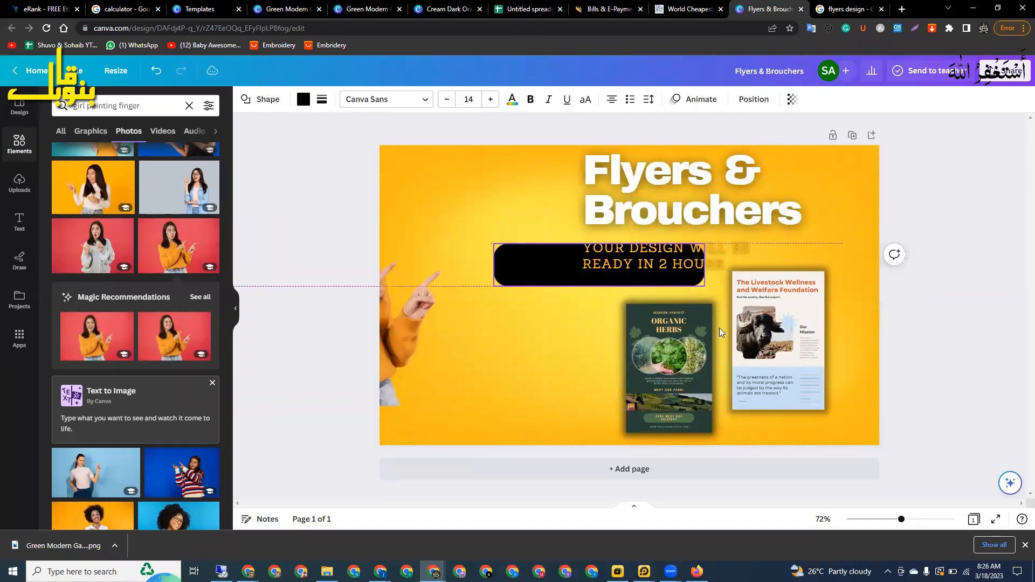
{"action": "left_click_drag", "start_coordinate": [570, 251], "coordinate": [574, 249]}
Enlarge the pointing woman and position her along the page's left side, standing on the bottom edge.
{"action": "left_click_drag", "start_coordinate": [455, 339], "coordinate": [513, 364]}
{"action": "left_click_drag", "start_coordinate": [599, 191], "coordinate": [706, 156]}
{"action": "left_click_drag", "start_coordinate": [447, 302], "coordinate": [478, 322]}
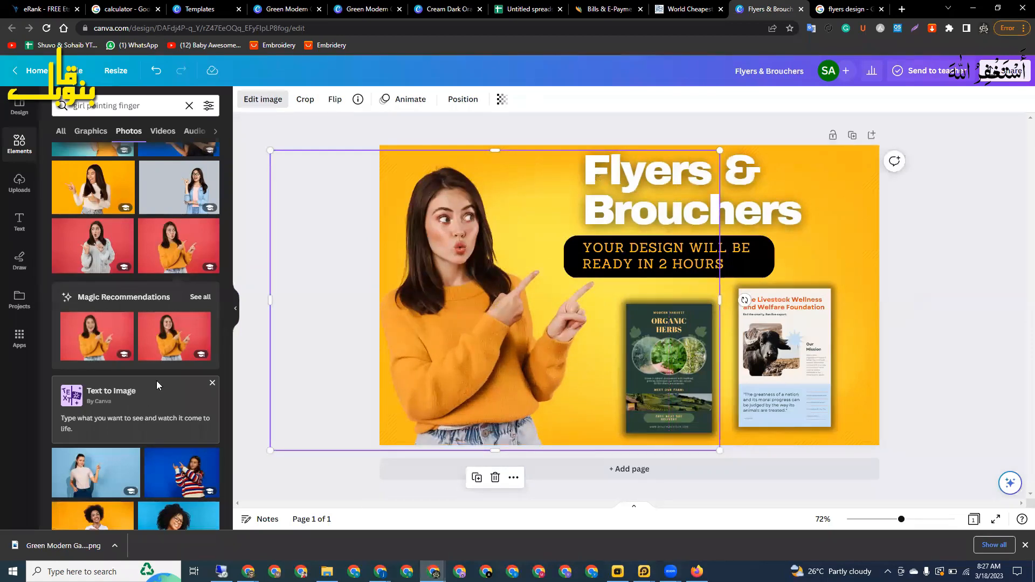
Apply the Glow shadow effect to the photo of the pointing woman.
{"action": "scroll", "coordinate": [157, 381], "scroll_direction": "down", "scroll_amount": 10}
{"action": "scroll", "coordinate": [157, 385], "scroll_direction": "down", "scroll_amount": 3}
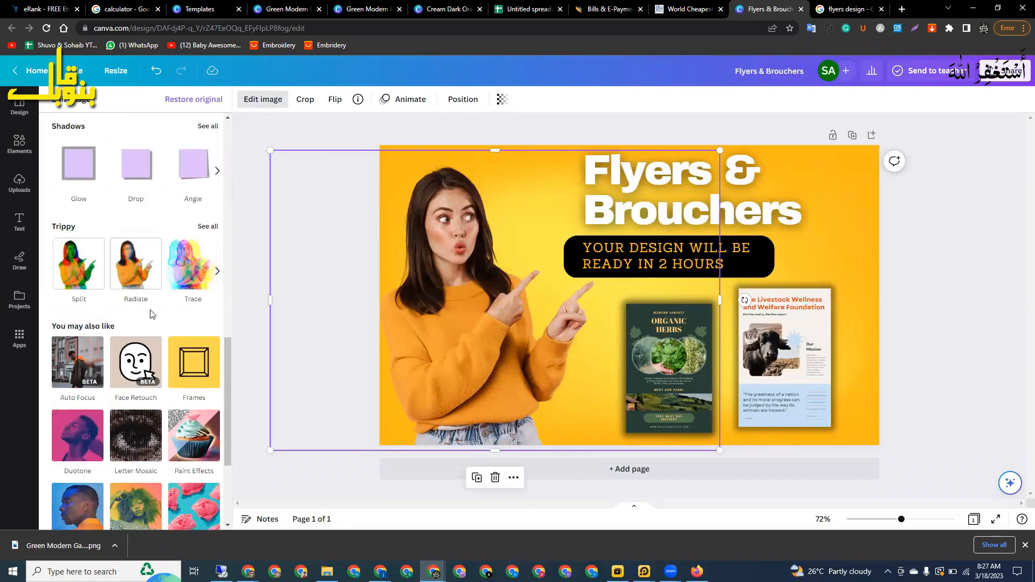
{"action": "scroll", "coordinate": [150, 314], "scroll_direction": "down", "scroll_amount": 3}
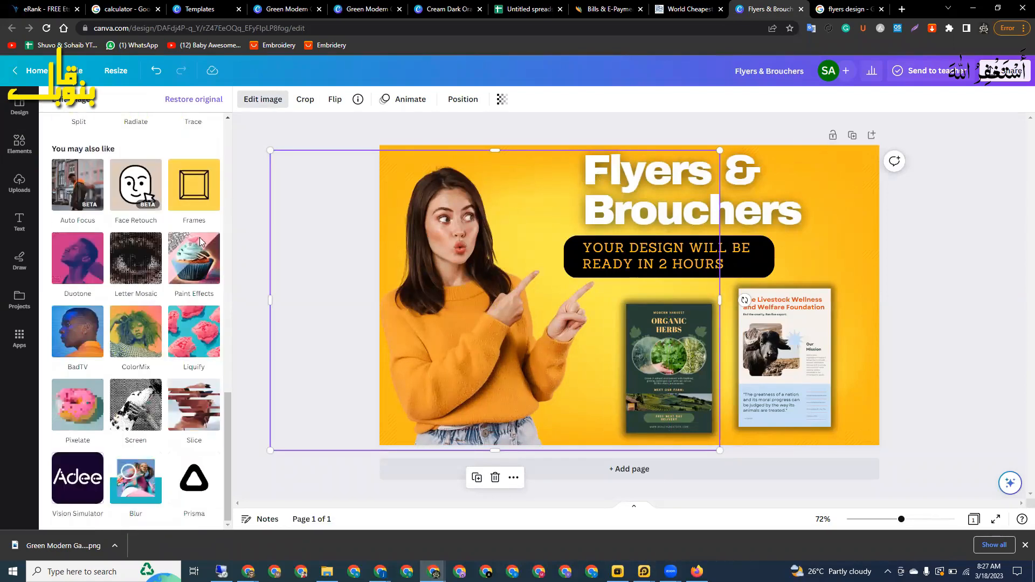
{"action": "scroll", "coordinate": [91, 286], "scroll_direction": "up", "scroll_amount": 2}
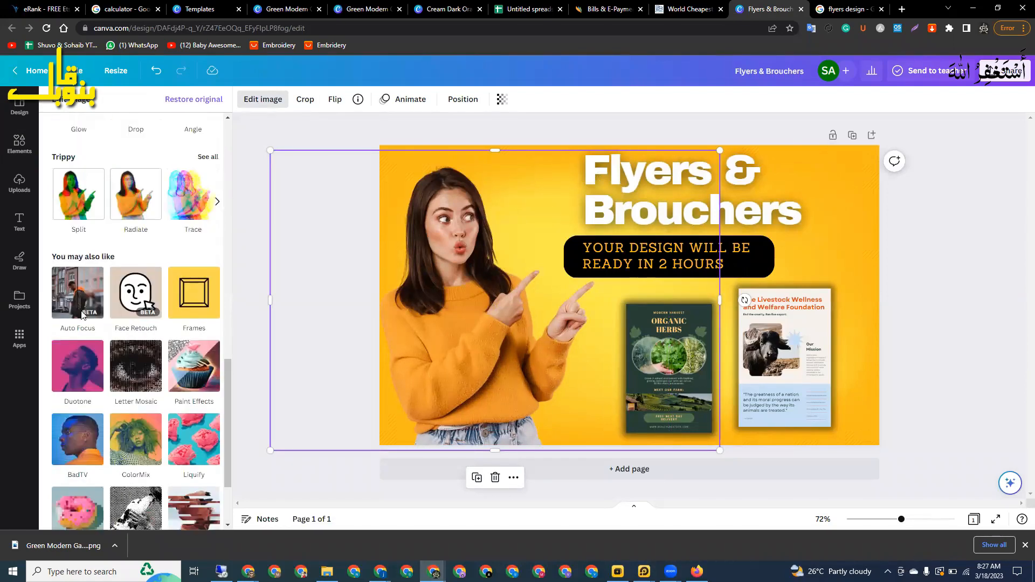
{"action": "scroll", "coordinate": [108, 243], "scroll_direction": "up", "scroll_amount": 2}
{"action": "left_click", "coordinate": [78, 201]}
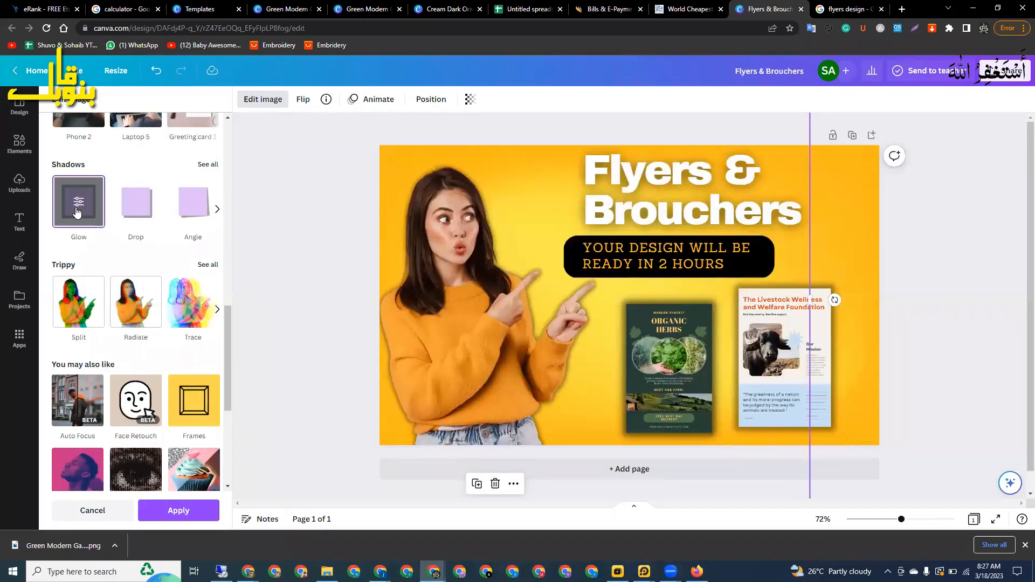
Set the woman's glow transparency to 97 and its size to 10.
{"action": "left_click", "coordinate": [78, 201]}
{"action": "left_click", "coordinate": [213, 183]}
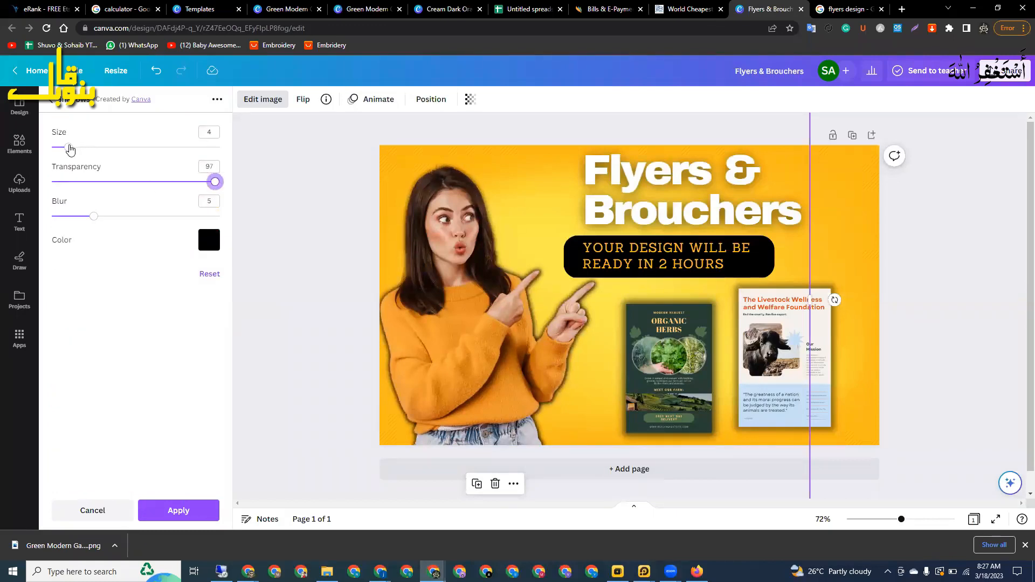
{"action": "mouse_move", "coordinate": [69, 148]}
{"action": "left_mouse_down"}
{"action": "mouse_move", "coordinate": [77, 160]}
{"action": "mouse_move", "coordinate": [91, 154]}
{"action": "mouse_move", "coordinate": [85, 149]}
{"action": "left_mouse_up"}
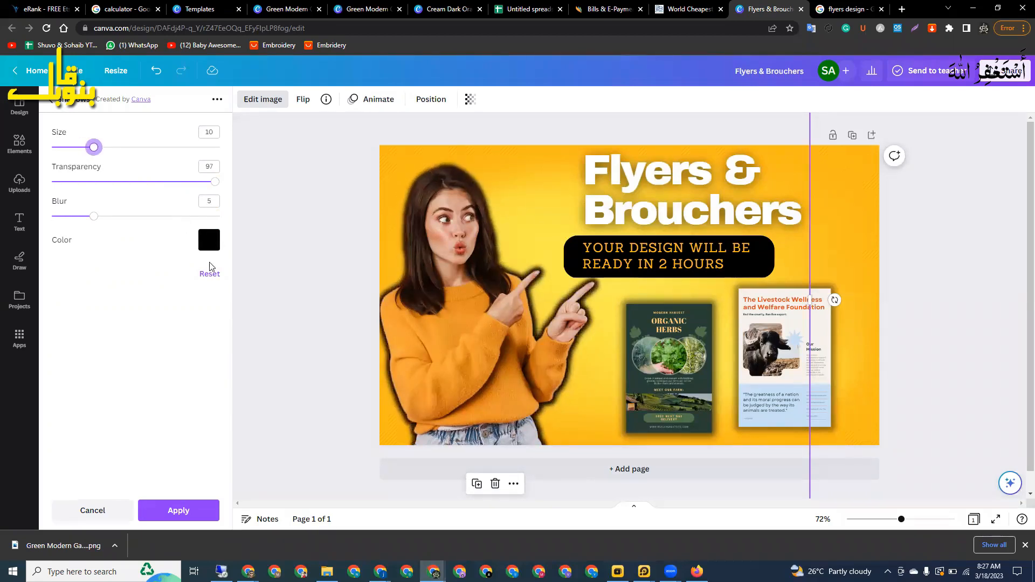
Make the woman's glow white, increase its blur and size, and nudge her photo slightly to the right.
{"action": "left_click", "coordinate": [210, 240]}
{"action": "left_click", "coordinate": [267, 302]}
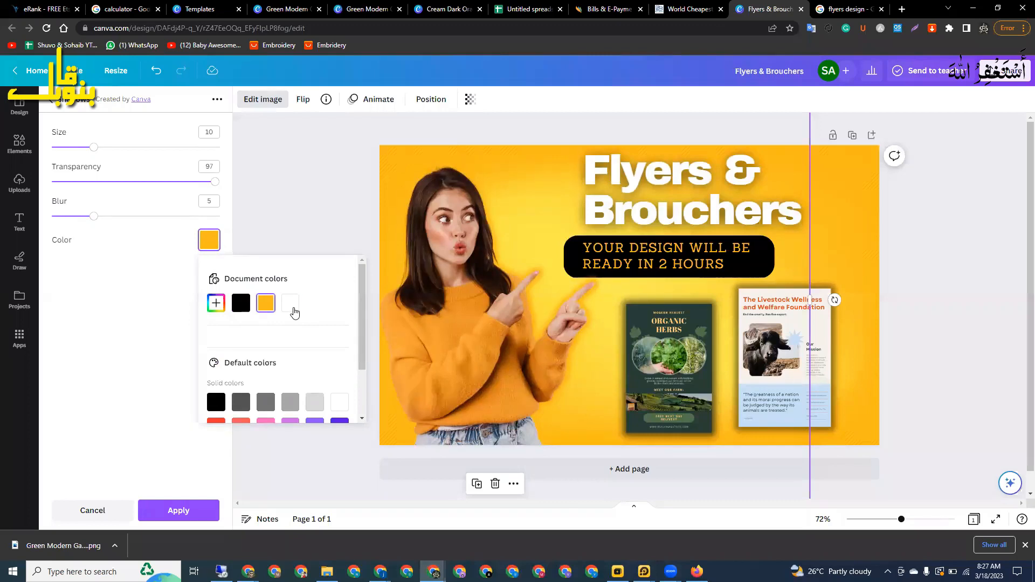
{"action": "left_click", "coordinate": [291, 304]}
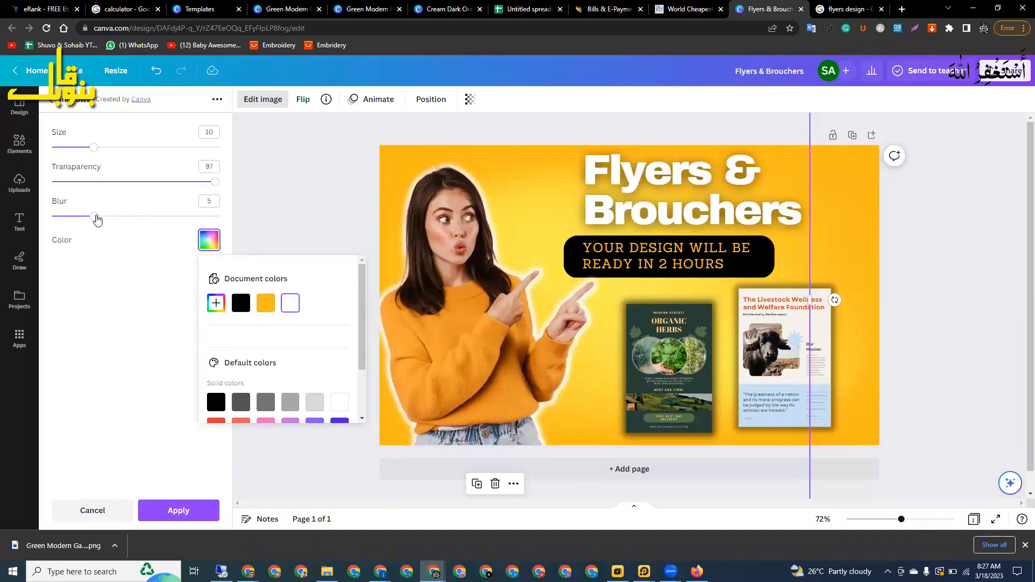
{"action": "left_click_drag", "start_coordinate": [93, 216], "coordinate": [111, 216]}
{"action": "left_click_drag", "start_coordinate": [94, 147], "coordinate": [103, 147]}
{"action": "left_click", "coordinate": [506, 280]}
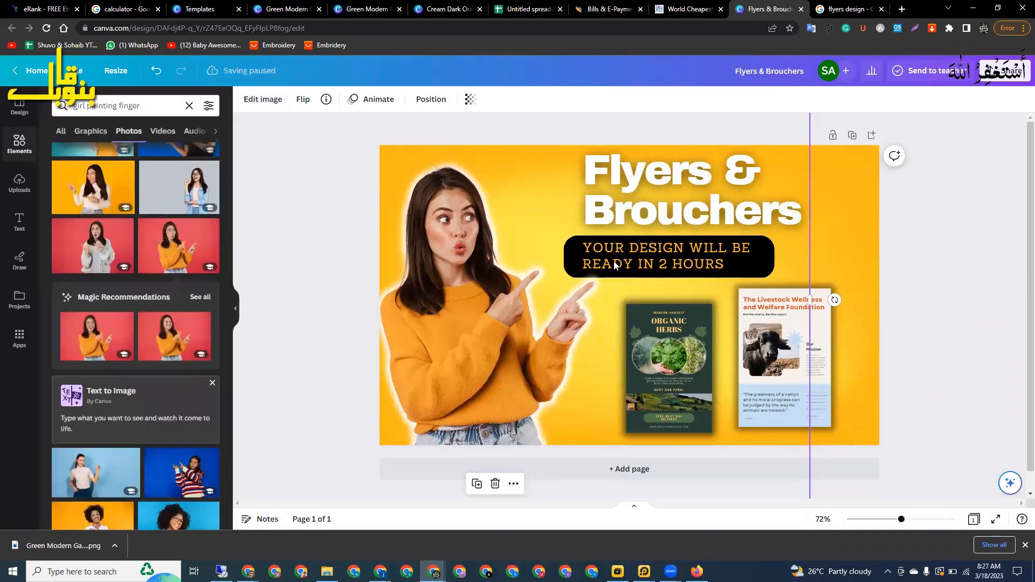
{"action": "left_click_drag", "start_coordinate": [535, 267], "coordinate": [514, 265]}
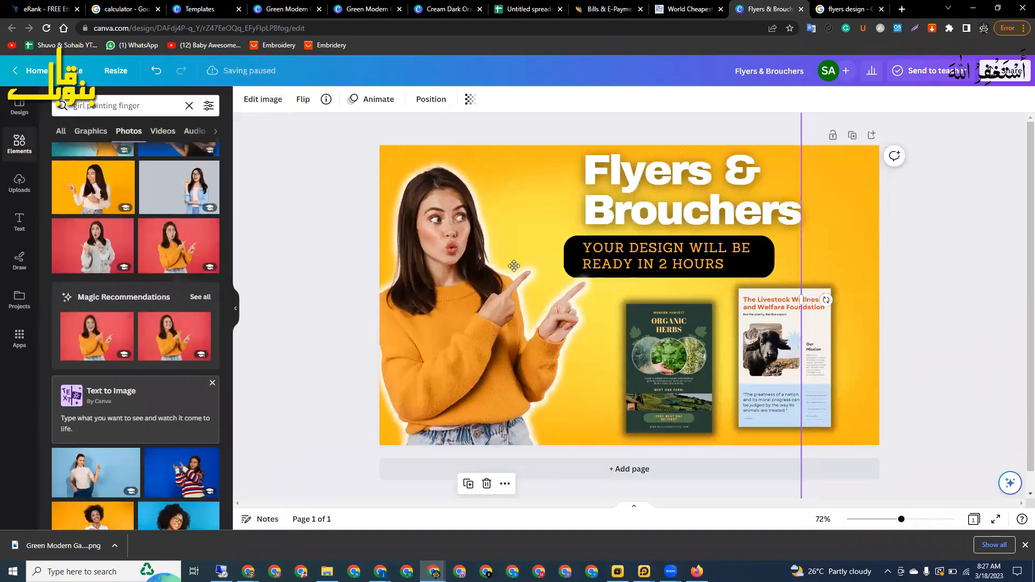
{"action": "key", "text": "ctrl+z"}
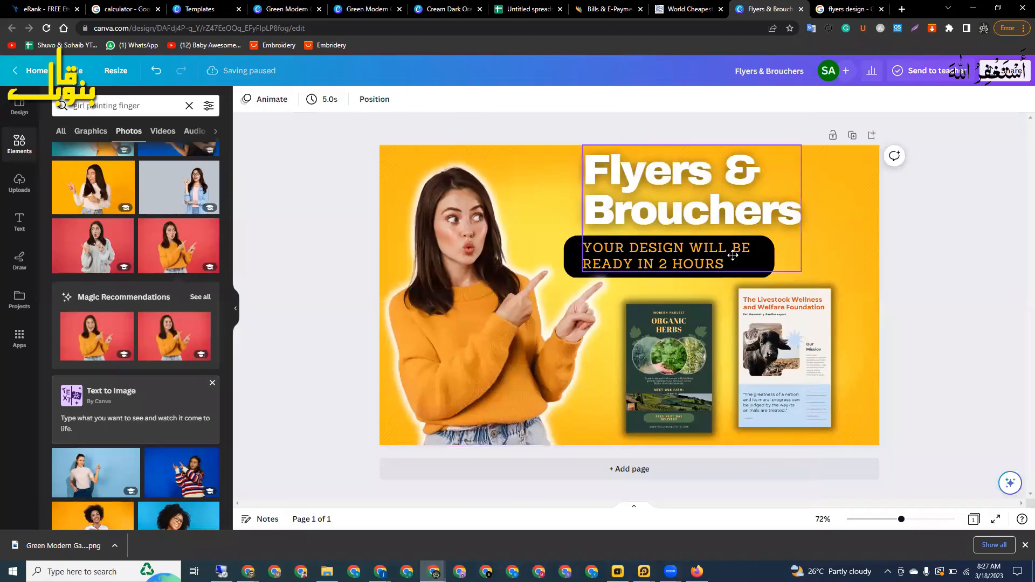
Change the font of the "Your design will be ready in 2 hours" subheading to Gagalin.
{"action": "left_click", "coordinate": [735, 256]}
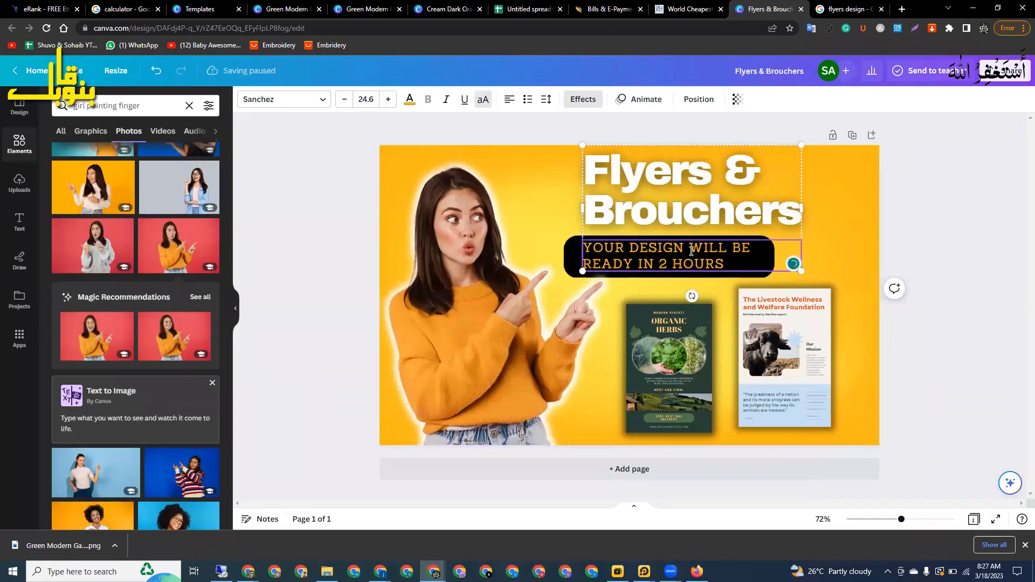
{"action": "key", "text": "ctrl+a"}
{"action": "scroll", "coordinate": [143, 264], "scroll_direction": "down", "scroll_amount": 2}
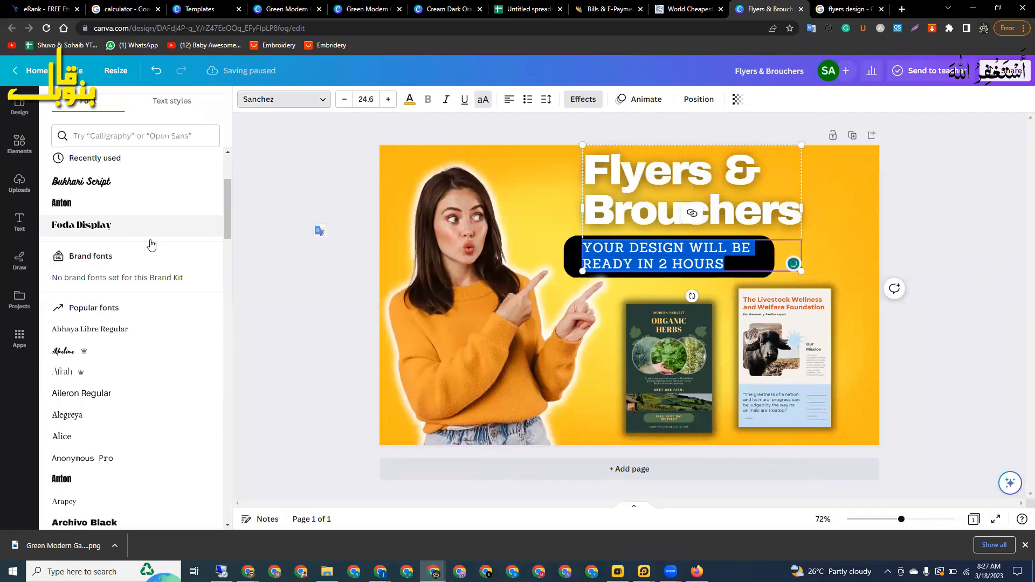
{"action": "scroll", "coordinate": [151, 245], "scroll_direction": "down", "scroll_amount": 1}
{"action": "scroll", "coordinate": [104, 133], "scroll_direction": "down", "scroll_amount": 3}
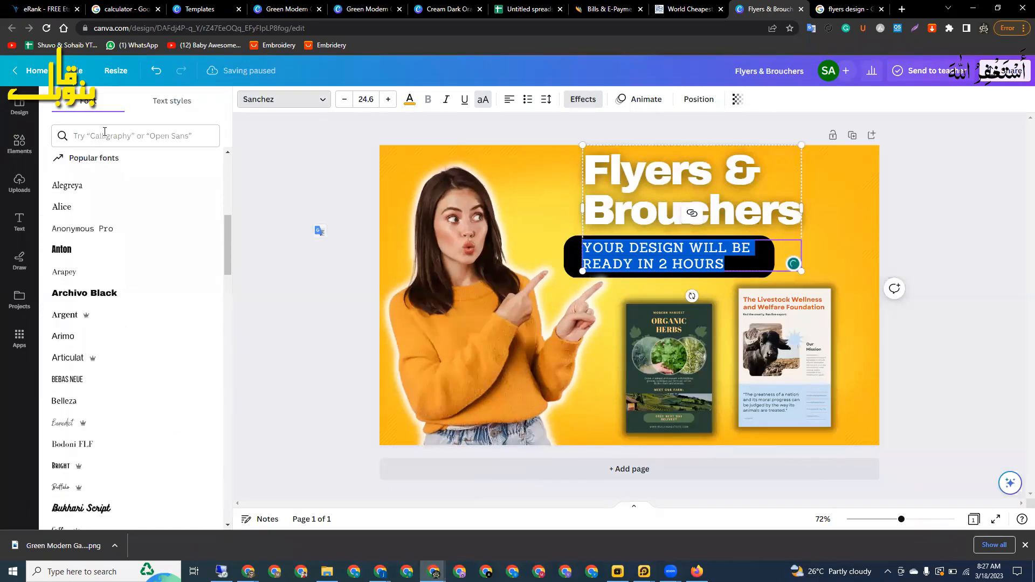
{"action": "left_click", "coordinate": [105, 132]}
{"action": "type", "text": "g"}
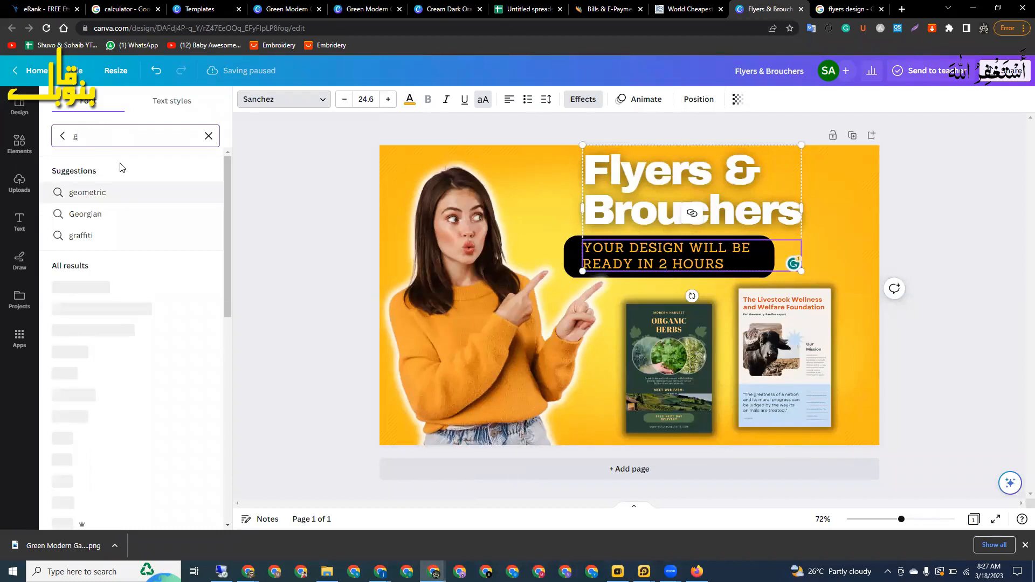
{"action": "key", "text": "BackSpace"}
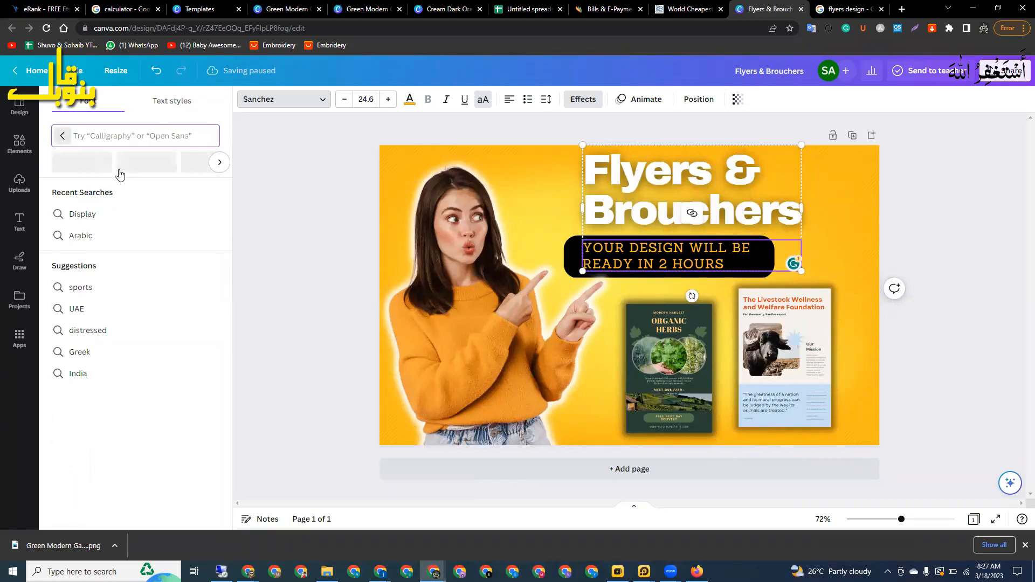
{"action": "left_click", "coordinate": [63, 136]}
{"action": "scroll", "coordinate": [111, 237], "scroll_direction": "down", "scroll_amount": 4}
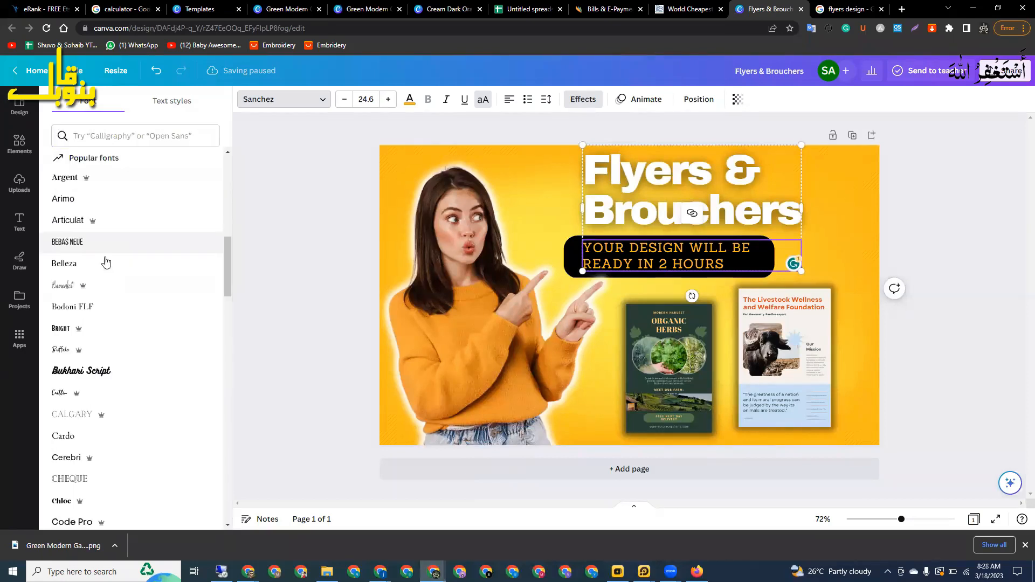
{"action": "scroll", "coordinate": [105, 267], "scroll_direction": "down", "scroll_amount": 5}
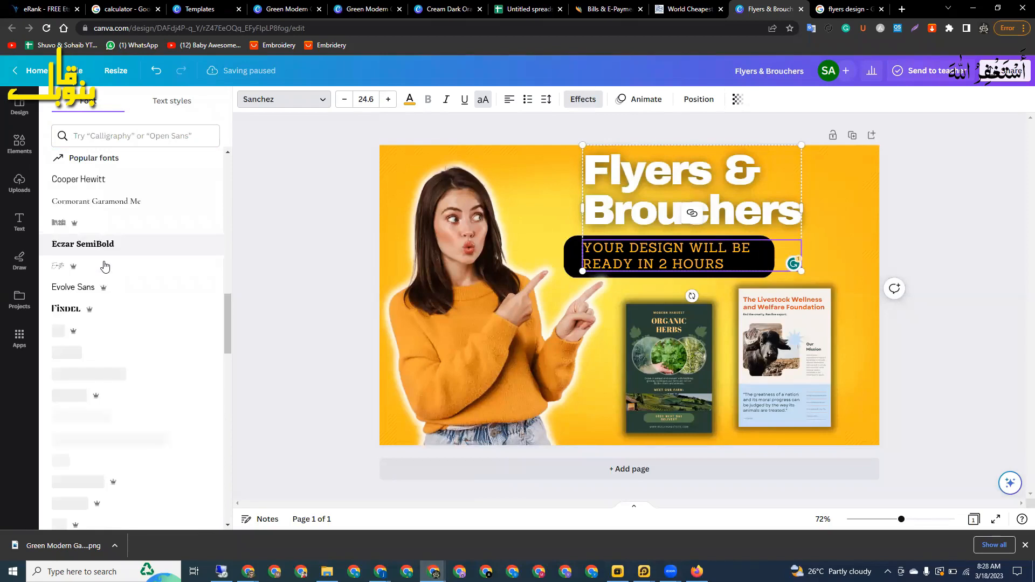
{"action": "scroll", "coordinate": [105, 267], "scroll_direction": "down", "scroll_amount": 2}
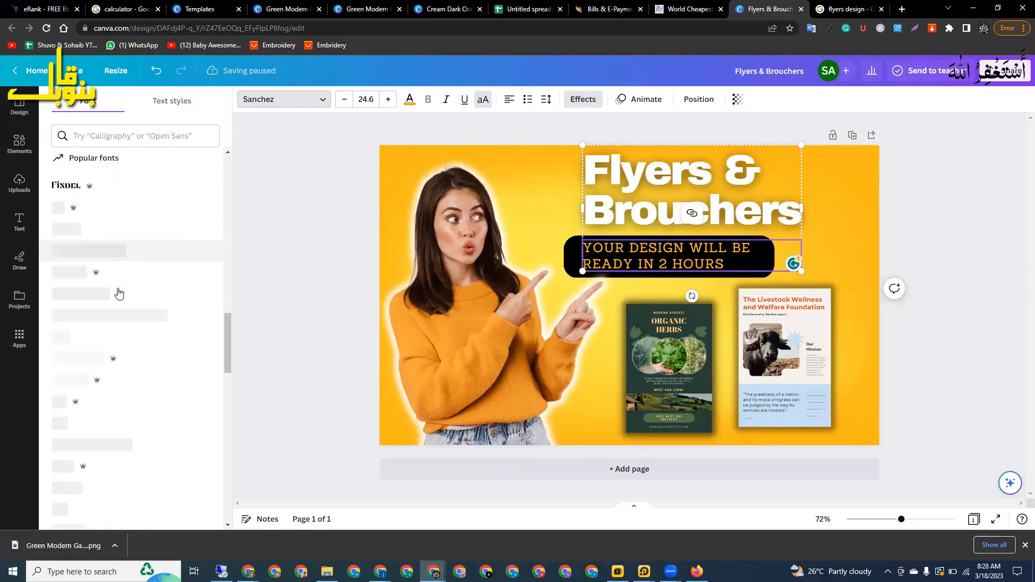
{"action": "scroll", "coordinate": [110, 289], "scroll_direction": "down", "scroll_amount": 2}
{"action": "scroll", "coordinate": [118, 289], "scroll_direction": "down", "scroll_amount": 1}
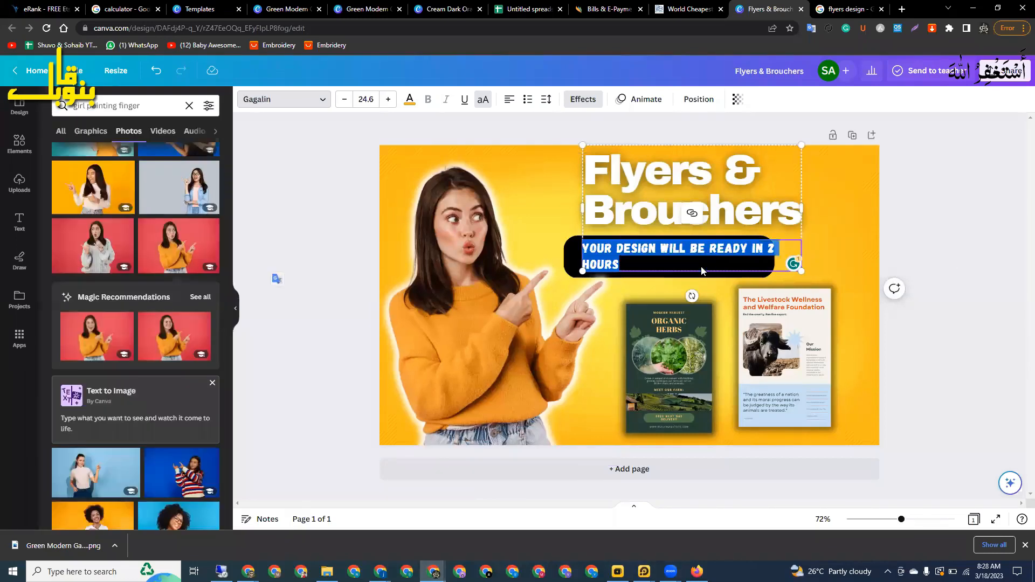
{"action": "left_click", "coordinate": [605, 285]}
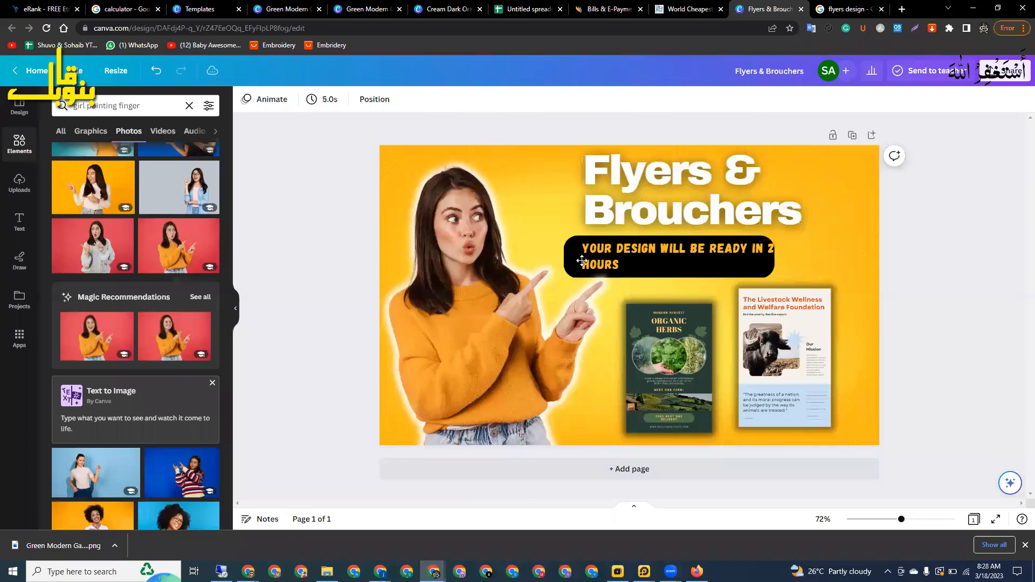
Shrink the pointing woman slightly and shift the black banner a little to the right.
{"action": "left_click", "coordinate": [581, 261]}
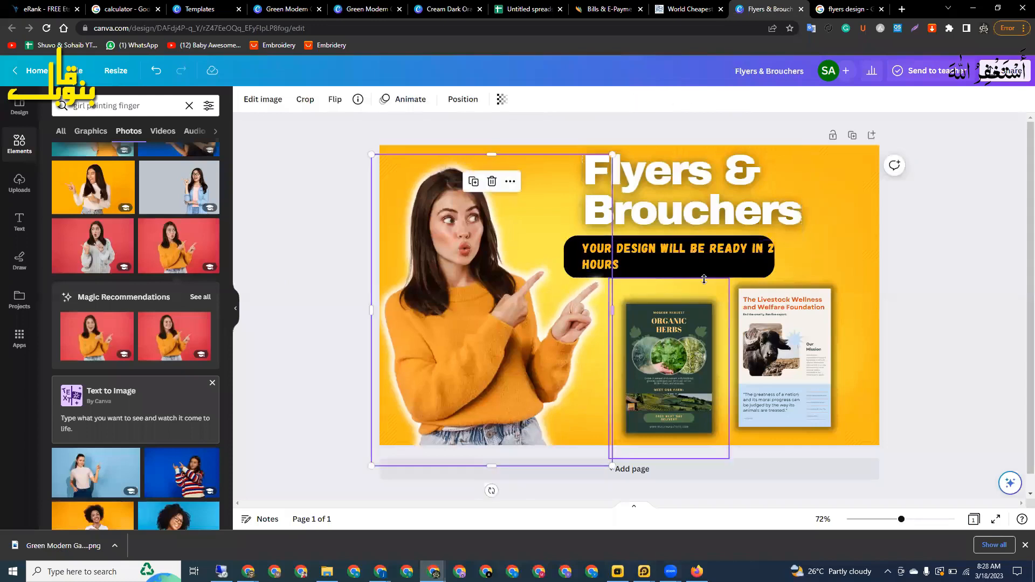
{"action": "left_click", "coordinate": [687, 273]}
Break the subheading before "ready in 2 hours" and indent both lines so the text sits centered on the black banner.
{"action": "left_click", "coordinate": [704, 250]}
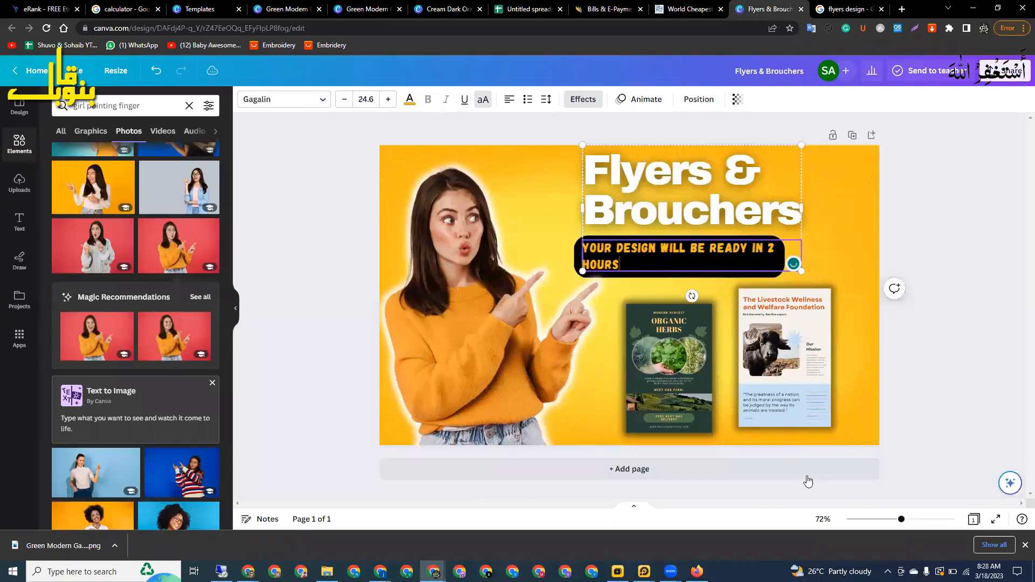
{"action": "left_click", "coordinate": [704, 249]}
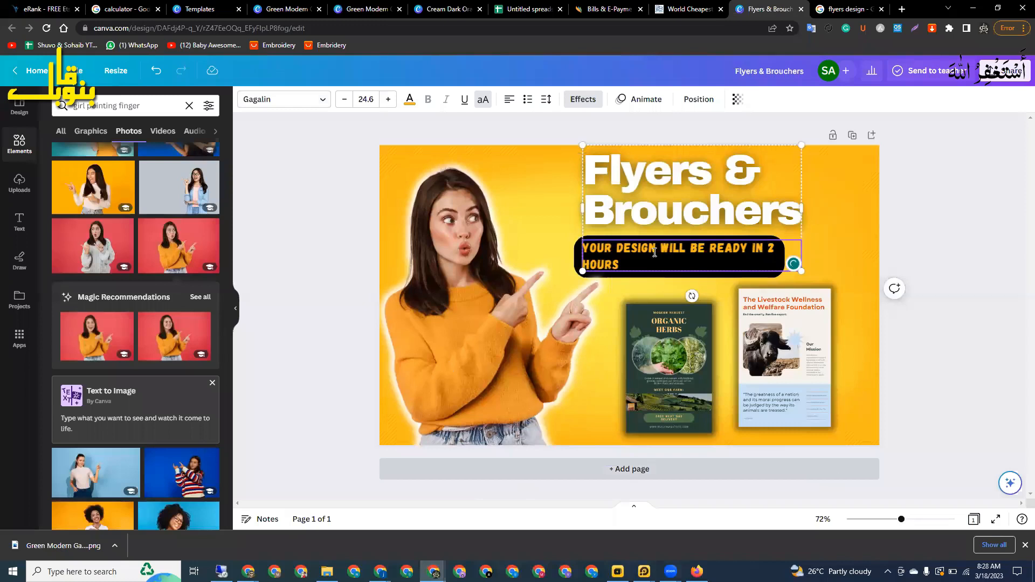
{"action": "key", "text": "Return"}
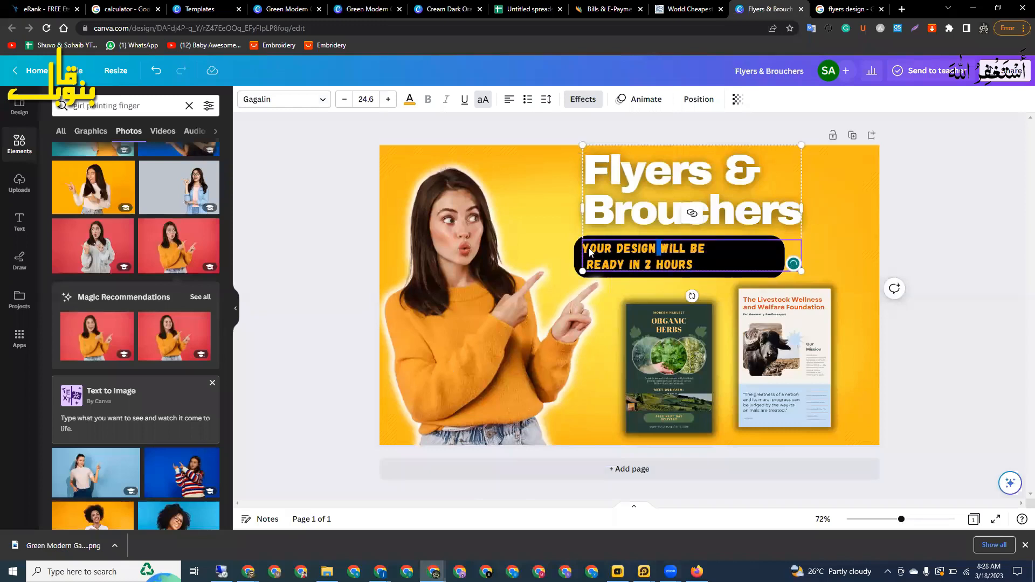
{"action": "key", "text": "Escape"}
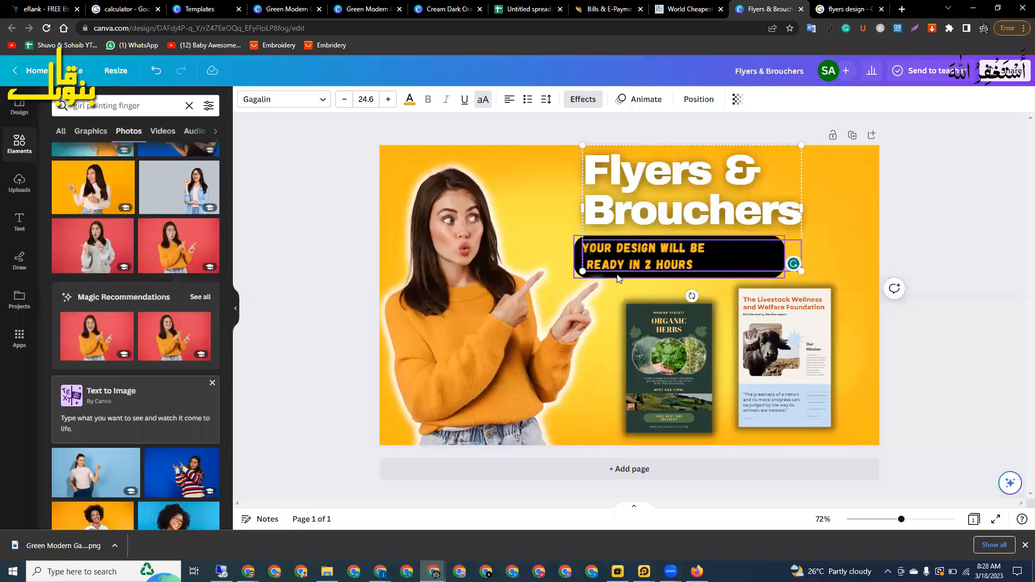
{"action": "key", "text": "Down"}
{"action": "key", "text": "Home"}
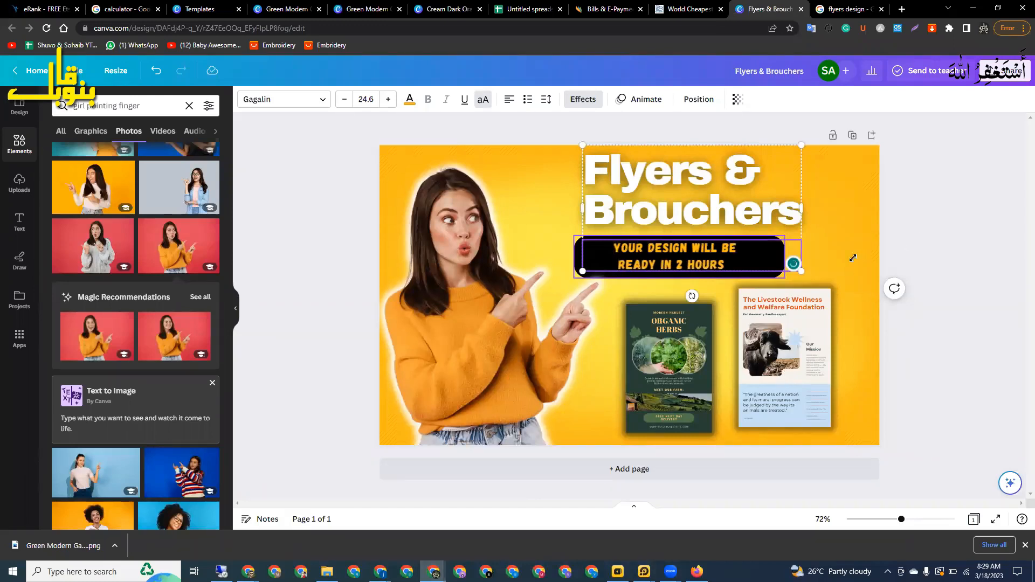
Enlarge the Organic Herbs flyer and resize the Livestock Wellness flyer beside it to about 346 by 519.
{"action": "left_click", "coordinate": [842, 281]}
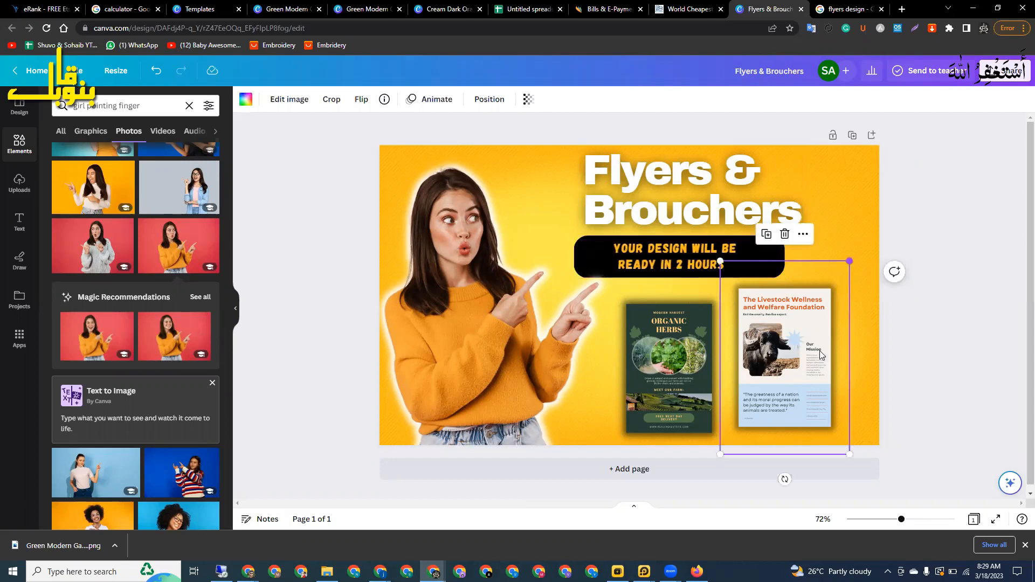
{"action": "left_click_drag", "start_coordinate": [852, 284], "coordinate": [759, 262]}
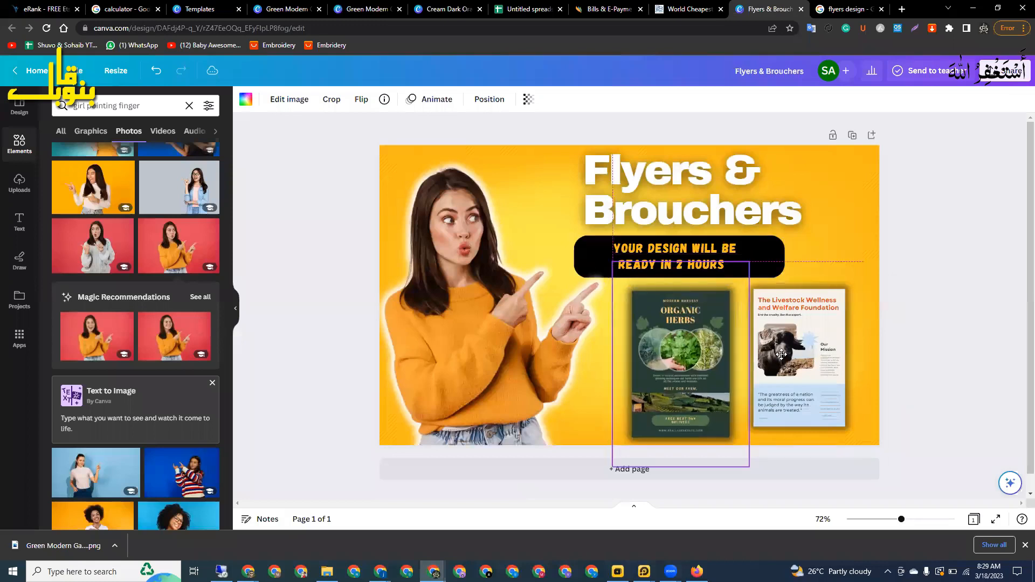
{"action": "left_click", "coordinate": [798, 351]}
{"action": "left_click_drag", "start_coordinate": [848, 272], "coordinate": [855, 261]}
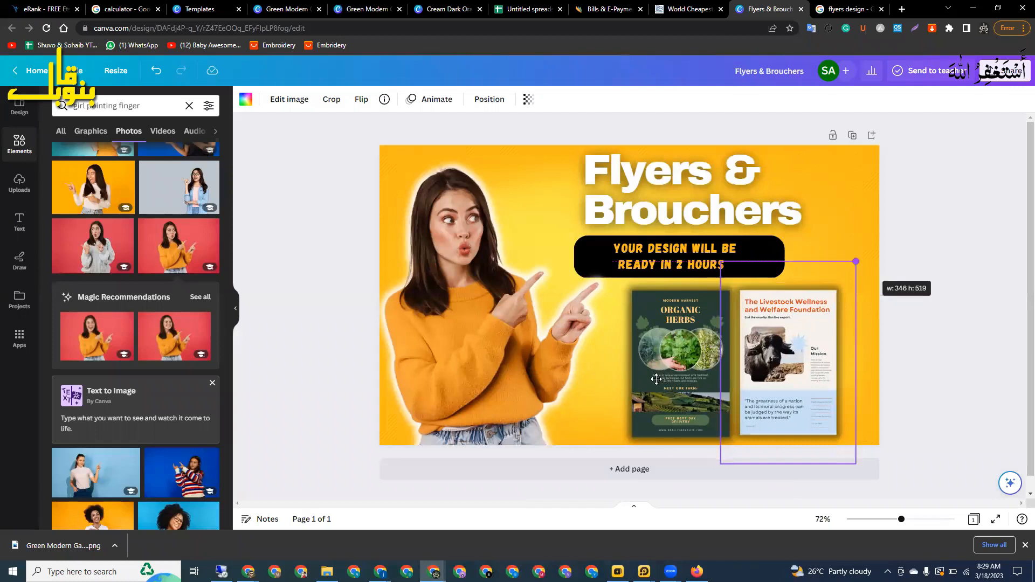
Spread the Organic Herbs and Livestock Wellness flyers apart, leaving a wider gap between them below the black banner.
{"action": "left_click", "coordinate": [691, 380]}
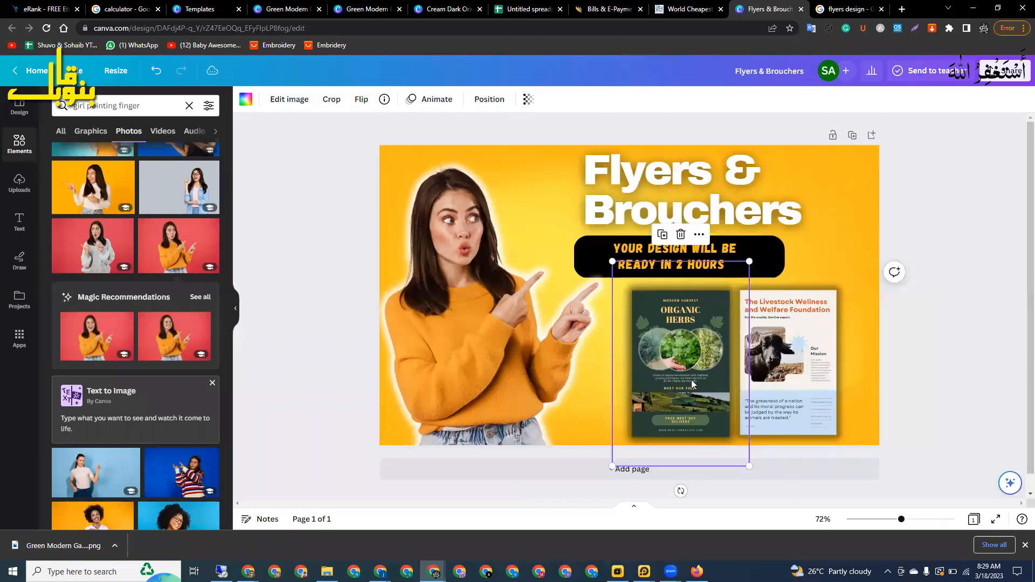
{"action": "left_click", "coordinate": [858, 189]}
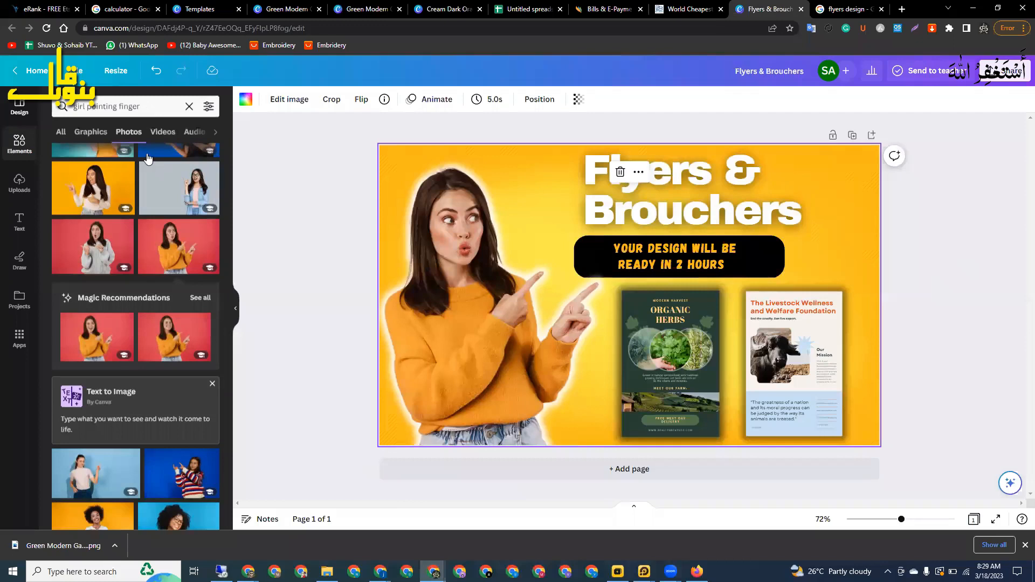
{"action": "type", "text": "fl"}
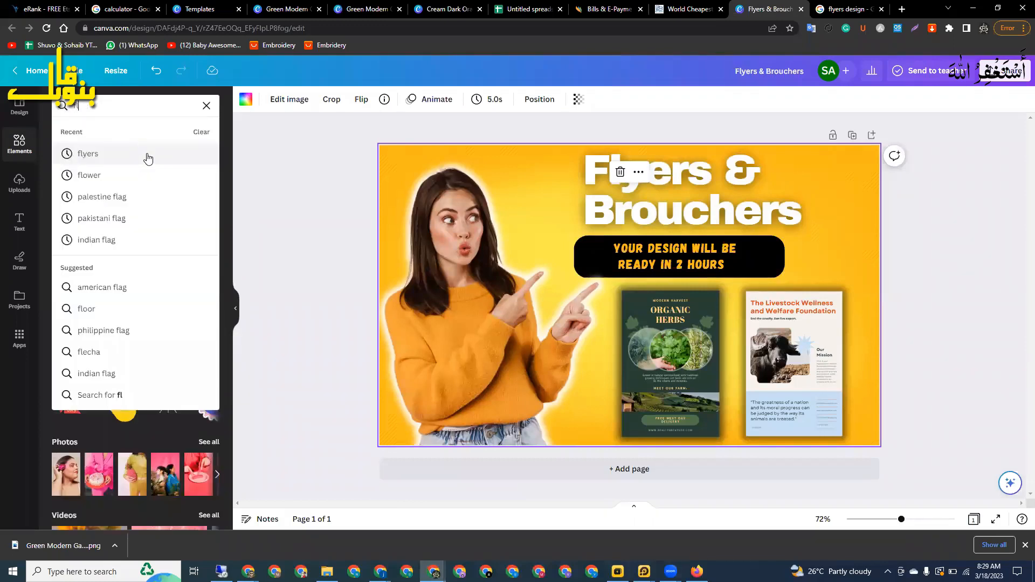
{"action": "type", "text": "yer"}
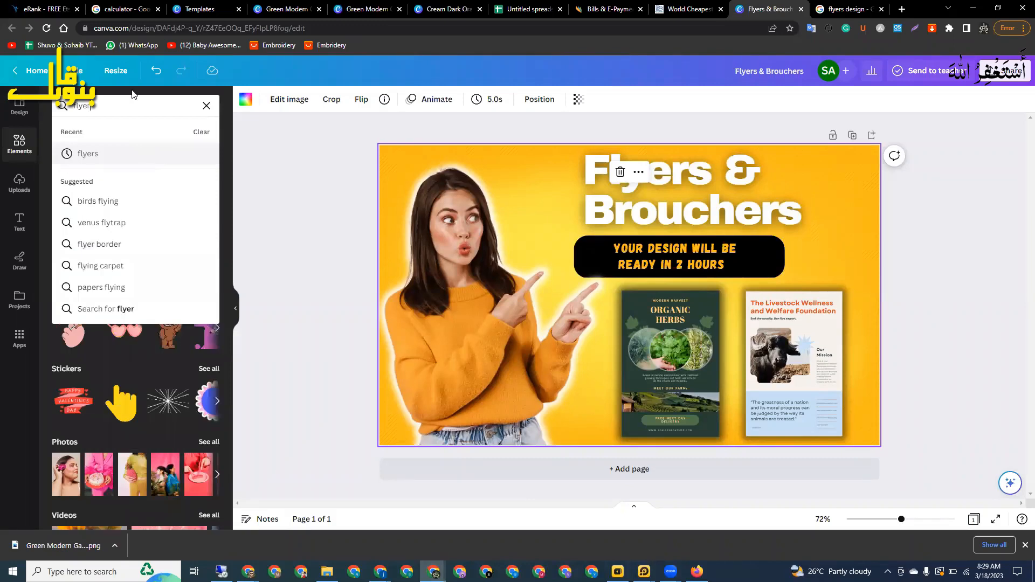
{"action": "key", "text": "Return"}
Search the elements for "flair" and browse the graphics results.
{"action": "left_click", "coordinate": [156, 108]}
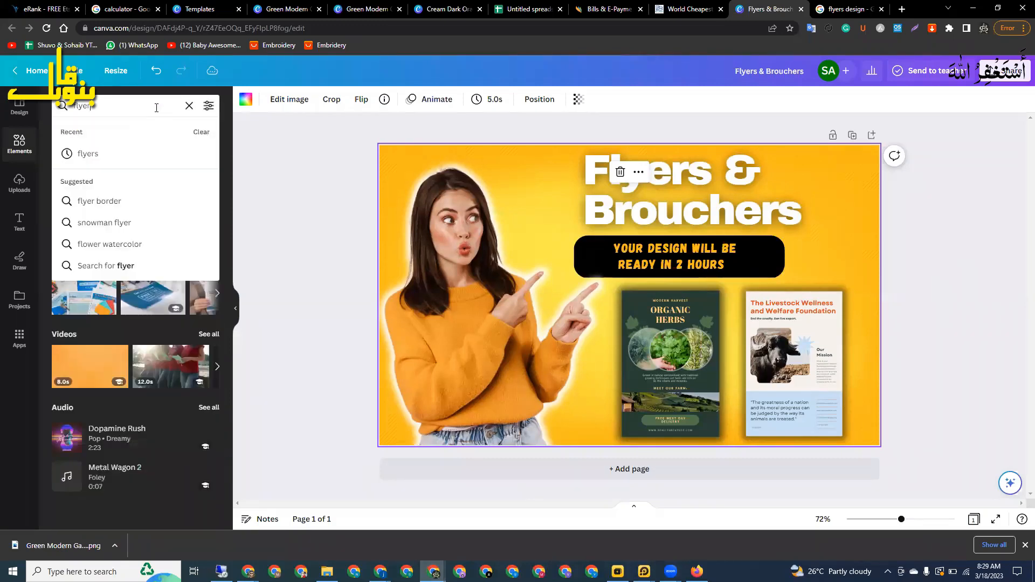
{"action": "key", "text": "BackSpace"}
{"action": "key", "text": "BackSpace"}
{"action": "key", "text": "BackSpace"}
{"action": "type", "text": "a"}
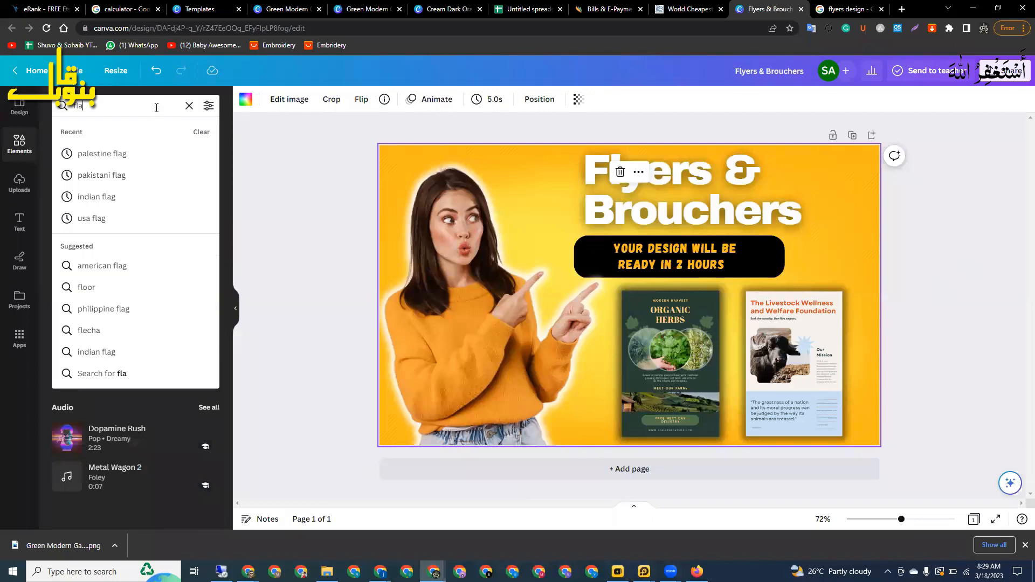
{"action": "type", "text": "ir"}
{"action": "key", "text": "Return"}
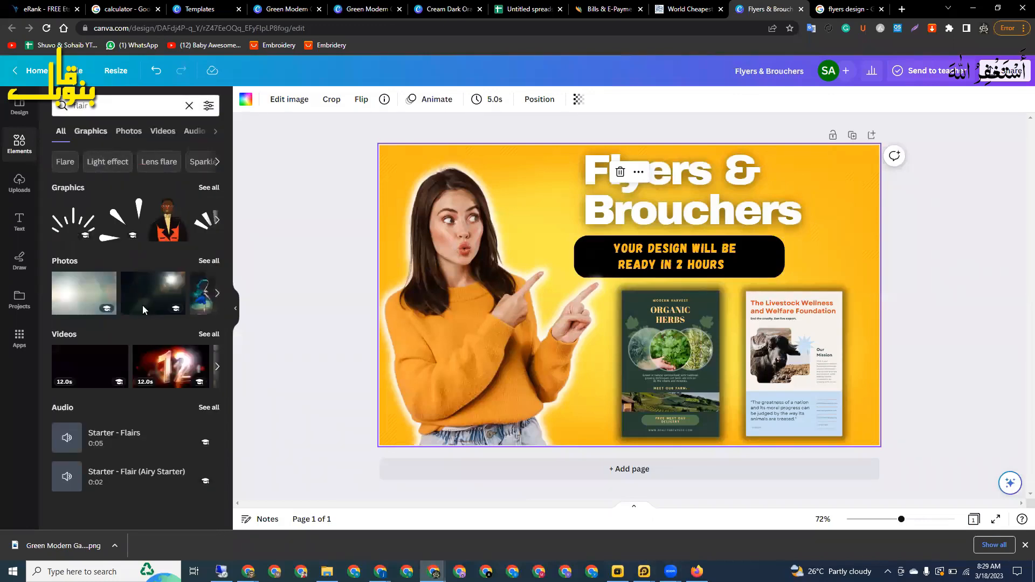
{"action": "scroll", "coordinate": [143, 315], "scroll_direction": "down", "scroll_amount": 2}
{"action": "scroll", "coordinate": [99, 140], "scroll_direction": "down", "scroll_amount": 3}
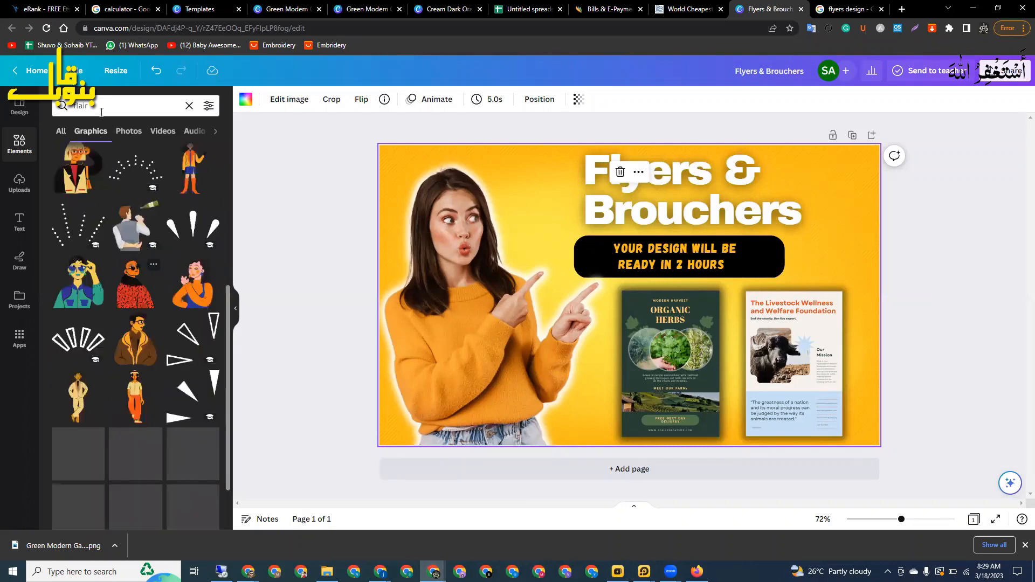
Search the graphics for "len" and add a golden lens flare mid-page and a white starburst flare over the woman.
{"action": "left_click", "coordinate": [102, 112]}
{"action": "key", "text": "BackSpace"}
{"action": "key", "text": "BackSpace"}
{"action": "key", "text": "BackSpace"}
{"action": "key", "text": "BackSpace"}
{"action": "key", "text": "BackSpace"}
{"action": "type", "text": "len"}
{"action": "key", "text": "Return"}
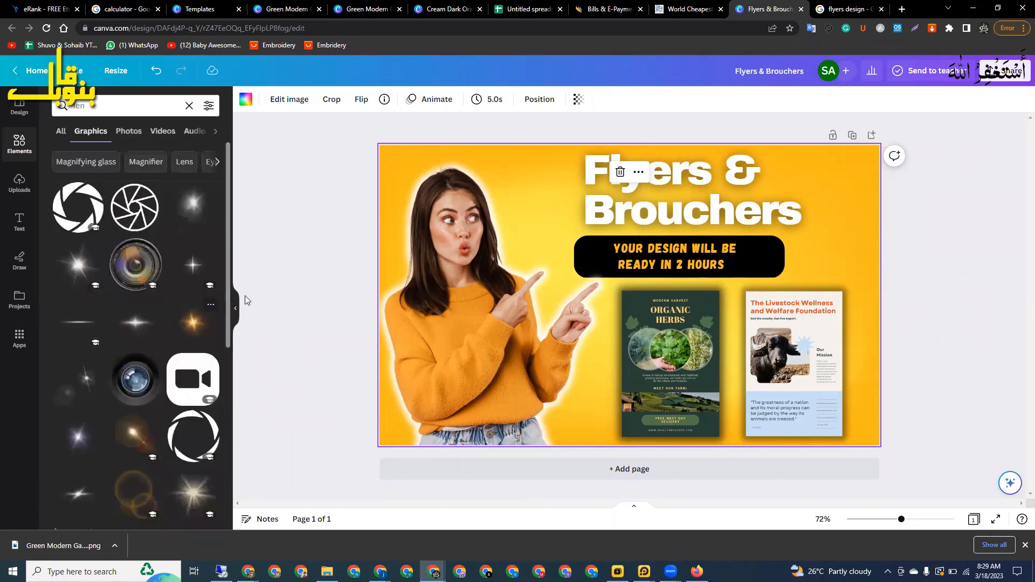
{"action": "left_click", "coordinate": [88, 279]}
{"action": "left_click_drag", "start_coordinate": [599, 266], "coordinate": [494, 228]}
{"action": "left_click_drag", "start_coordinate": [478, 271], "coordinate": [468, 302]}
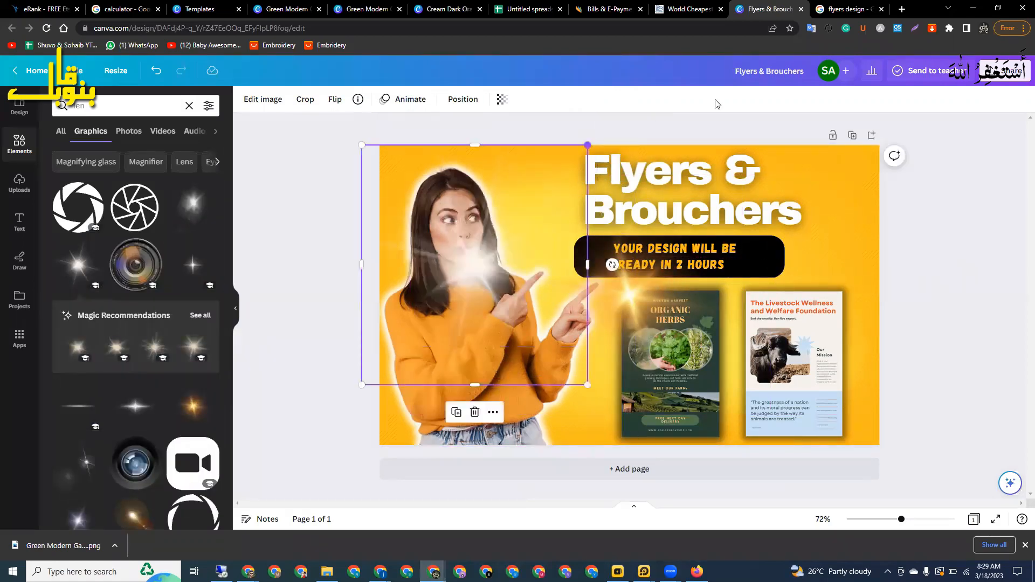
Enlarge the white flare to about 791 by 840 px and move it to the Livestock Wellness flyer's upper-right corner, keeping the flyer in place.
{"action": "left_click_drag", "start_coordinate": [588, 144], "coordinate": [717, 104]}
{"action": "left_click_drag", "start_coordinate": [472, 227], "coordinate": [790, 285]}
{"action": "left_click", "coordinate": [697, 456]}
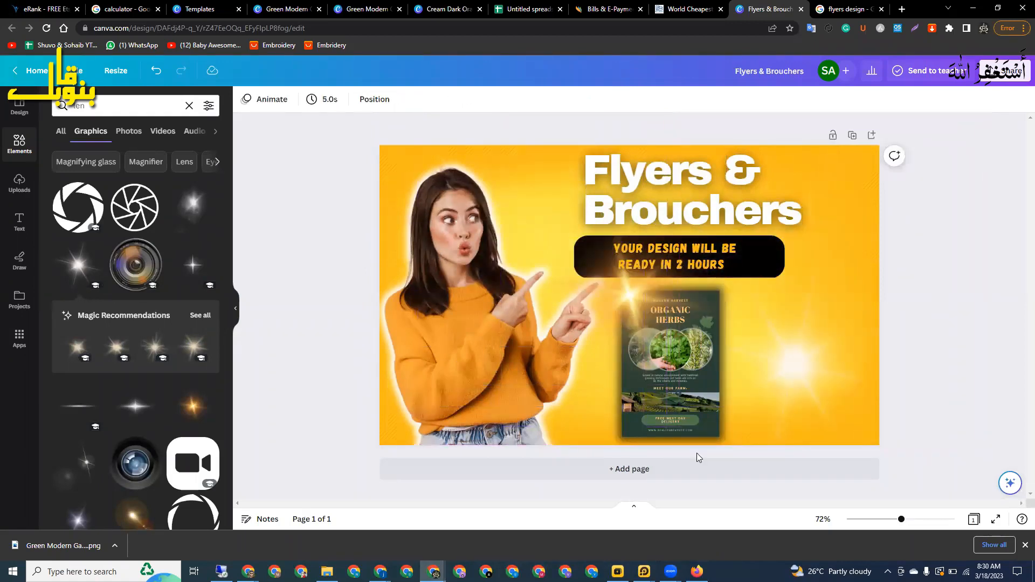
{"action": "key", "text": "ctrl+z"}
Send the white flare backward until it sits behind the flyers, banner and heading, directly above the yellow background.
{"action": "left_click", "coordinate": [865, 257]}
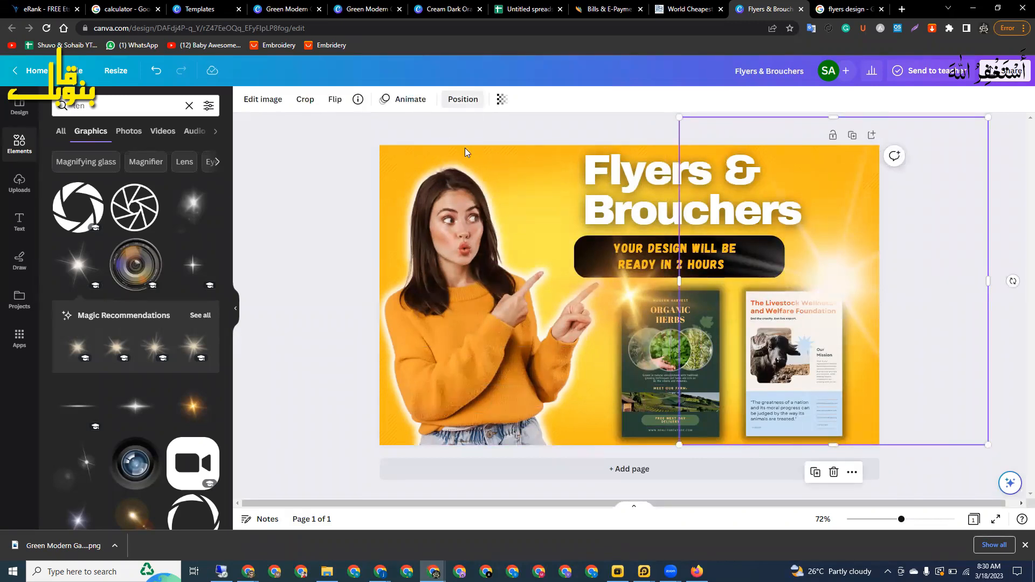
{"action": "left_click", "coordinate": [462, 99]}
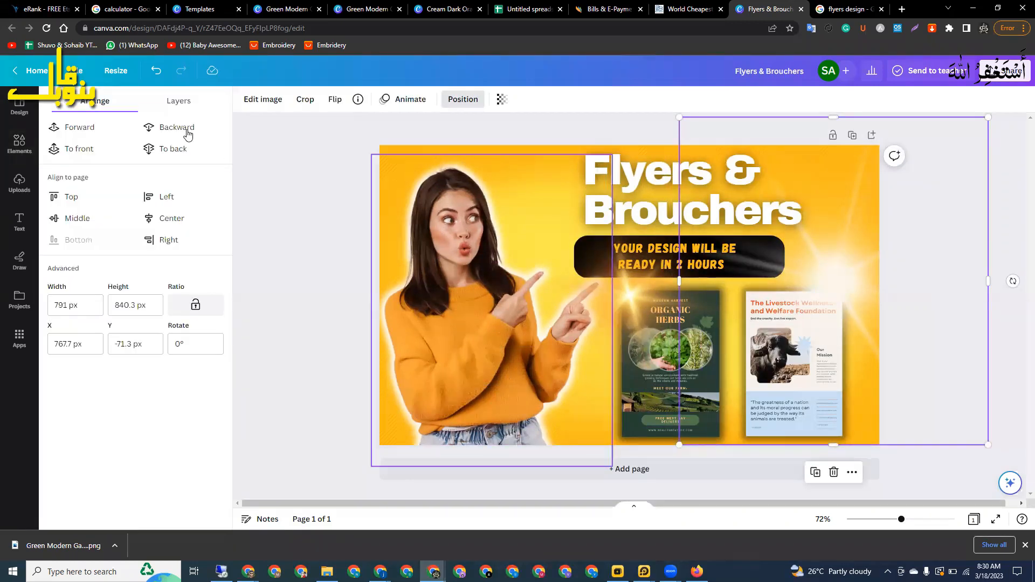
{"action": "left_click", "coordinate": [187, 130]}
{"action": "left_click", "coordinate": [187, 129]}
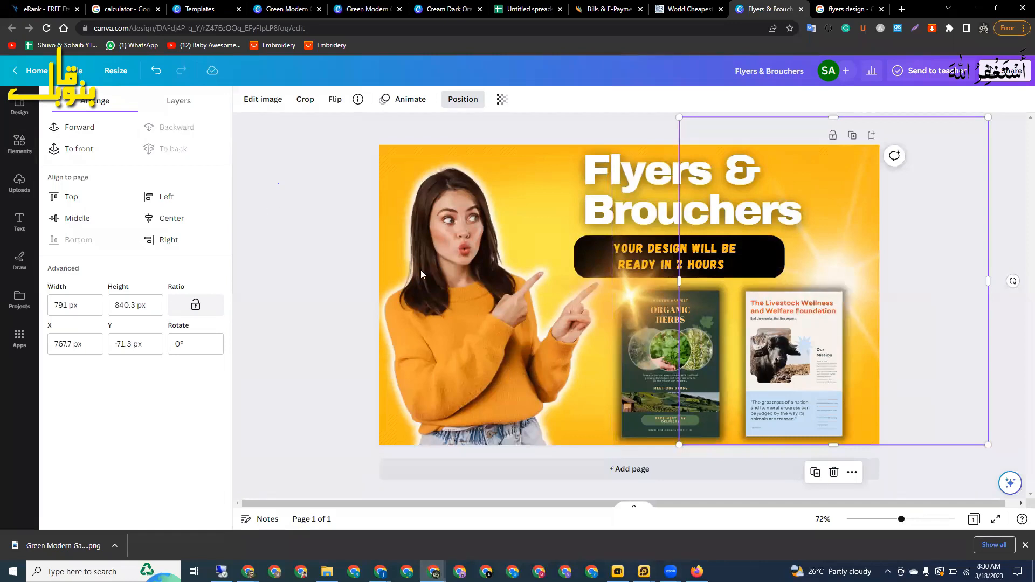
{"action": "key", "text": "Escape"}
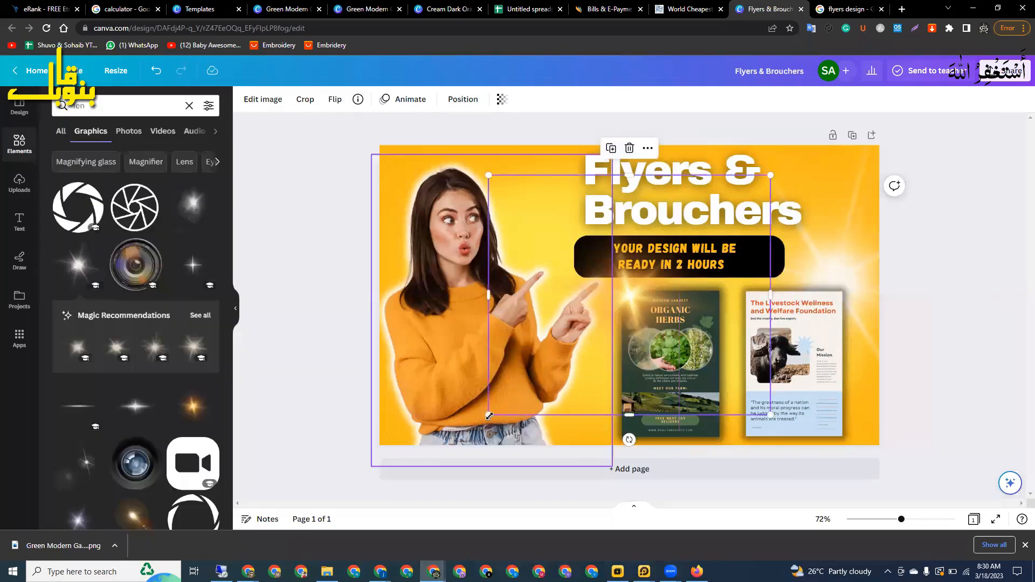
Enlarge the golden flare to about 1563 by 1332 px, center its glow at the woman's upper fingertip and send it behind her.
{"action": "left_click_drag", "start_coordinate": [488, 415], "coordinate": [296, 446]}
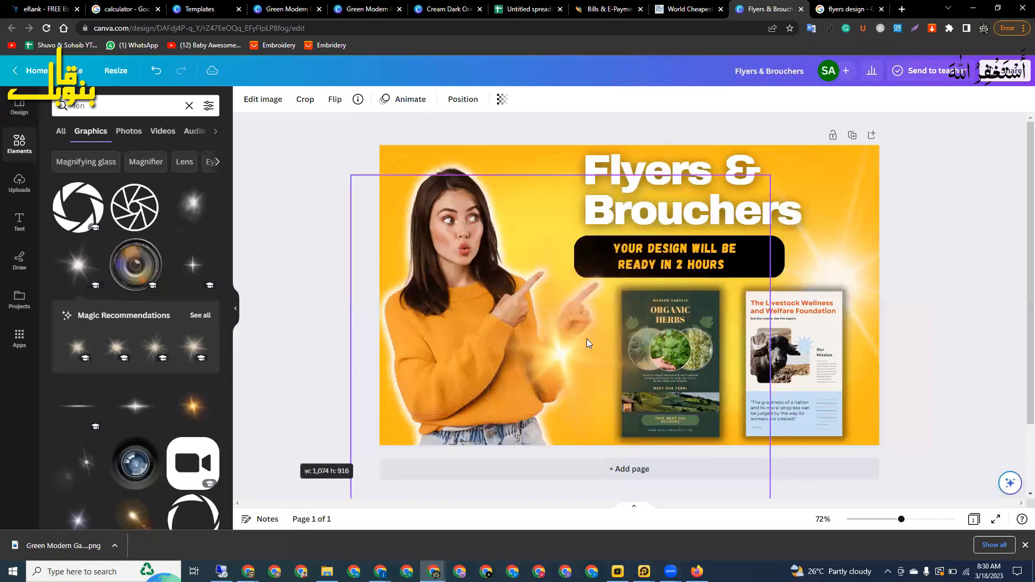
{"action": "left_click_drag", "start_coordinate": [770, 175], "coordinate": [945, 117]}
{"action": "left_click_drag", "start_coordinate": [619, 351], "coordinate": [555, 287]}
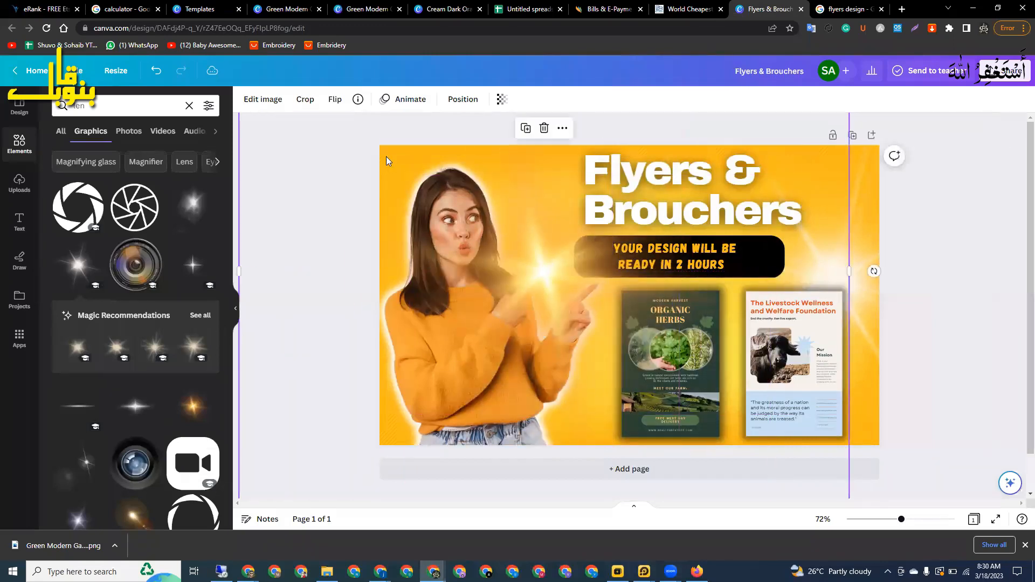
{"action": "left_click", "coordinate": [462, 100]}
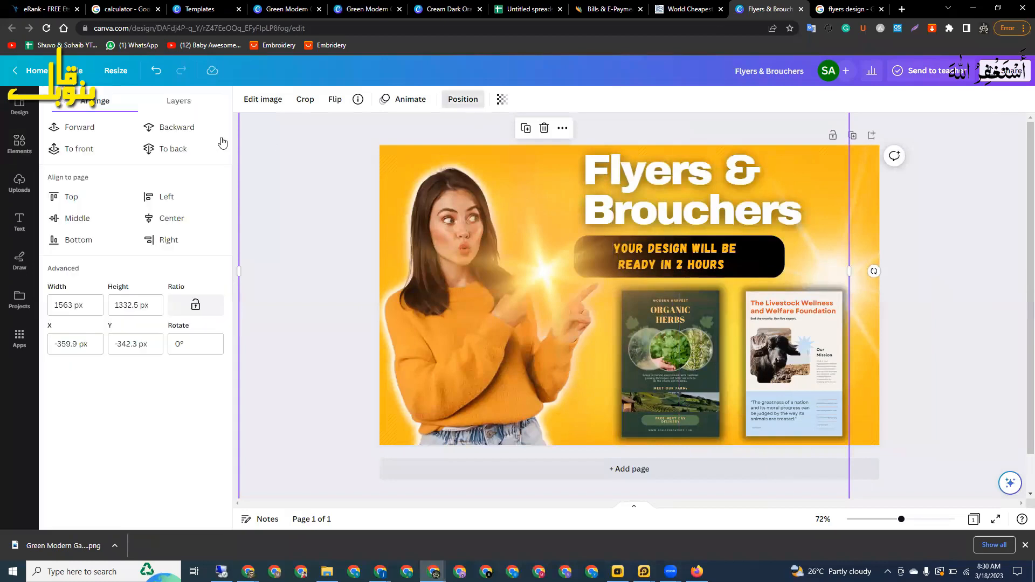
{"action": "left_click", "coordinate": [200, 132]}
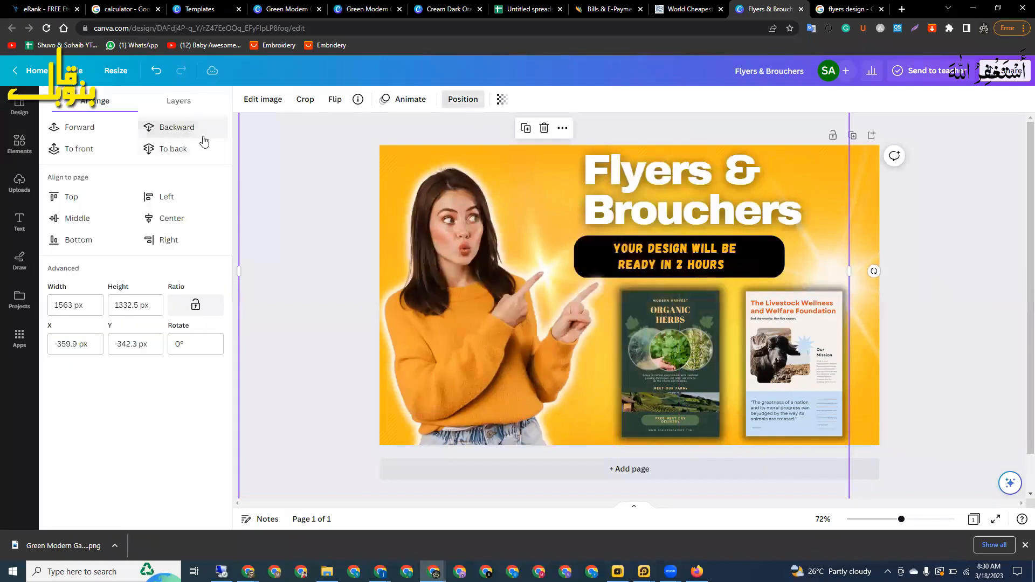
{"action": "left_click", "coordinate": [928, 269]}
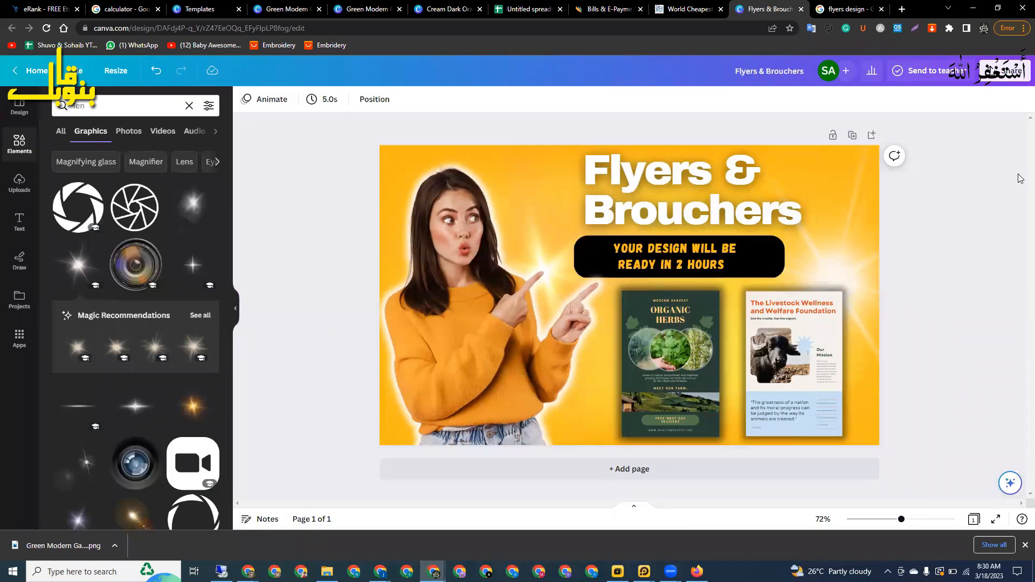
{"action": "left_click", "coordinate": [674, 218]}
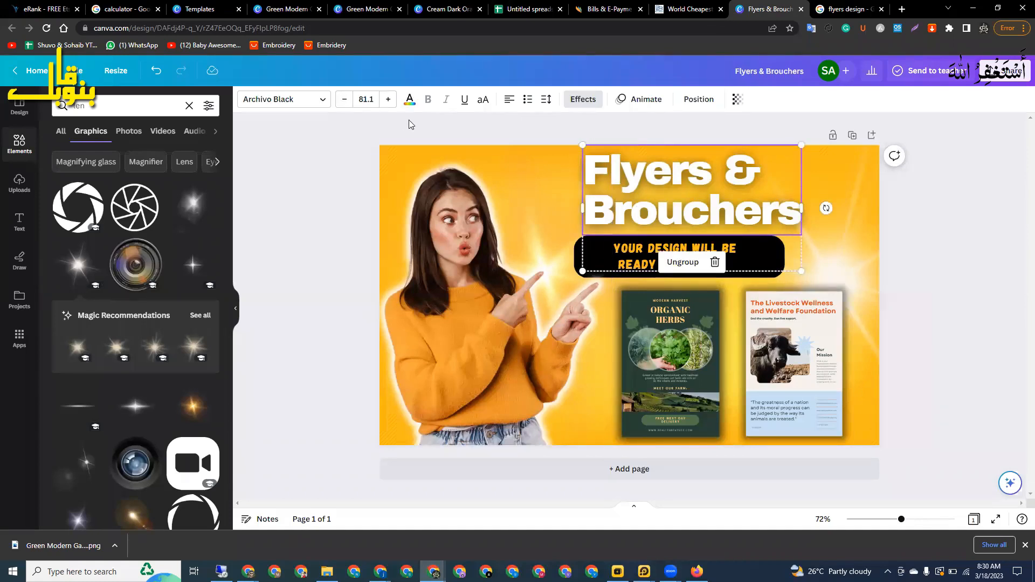
{"action": "left_click", "coordinate": [937, 244]}
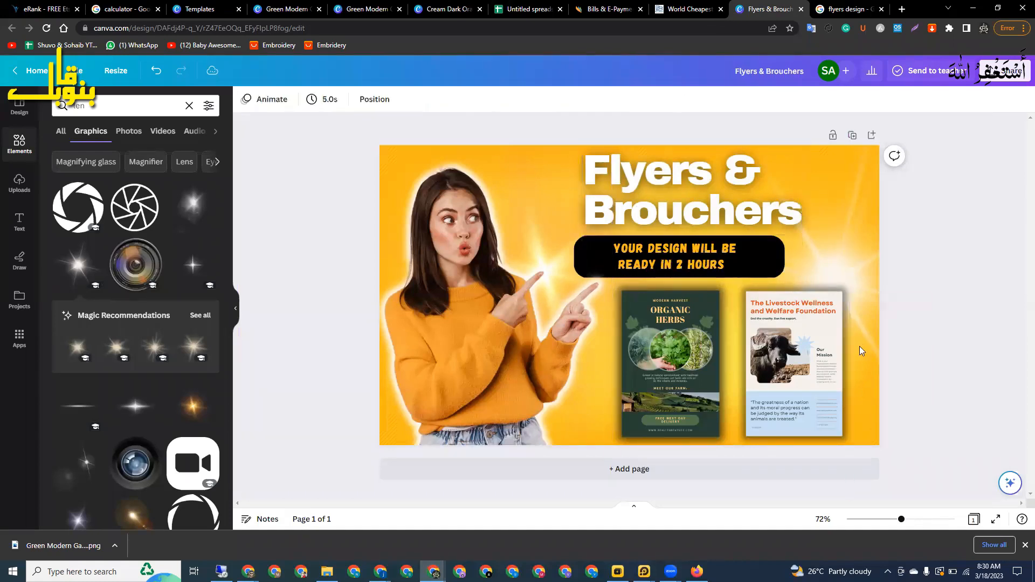
Download the finished "Flyers & Brouchers" design.
{"action": "left_click", "coordinate": [992, 76]}
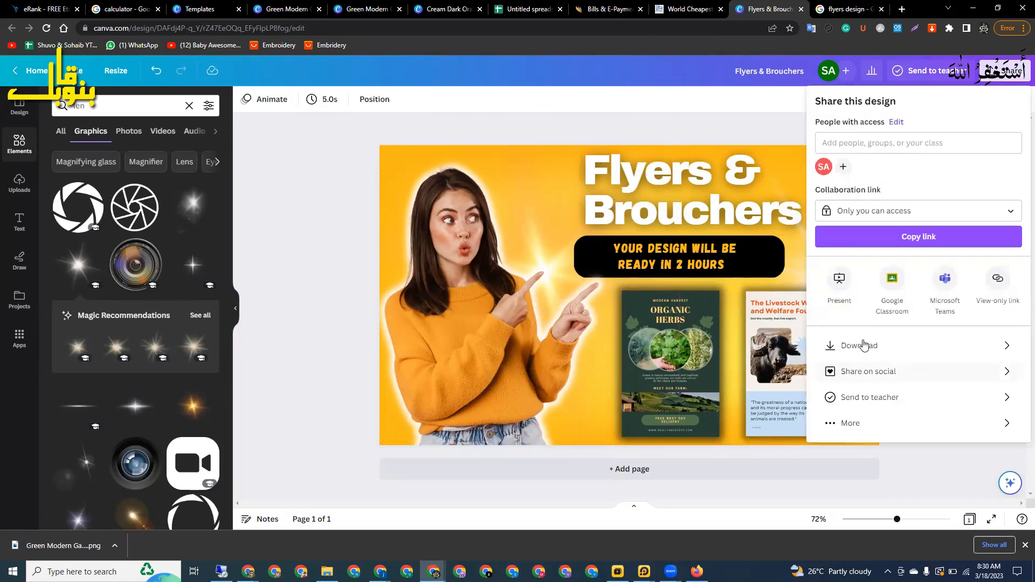
{"action": "left_click", "coordinate": [862, 346]}
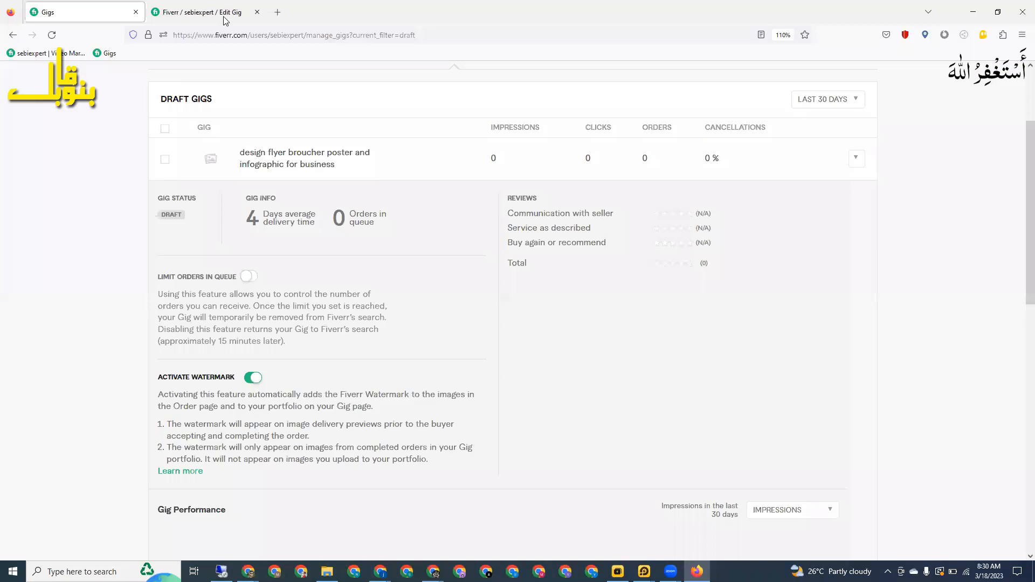
Switch to the Fiverr Edit Gig page in Firefox and browse for a file to fill the first gallery image slot.
{"action": "left_click", "coordinate": [225, 17]}
{"action": "left_click", "coordinate": [316, 378]}
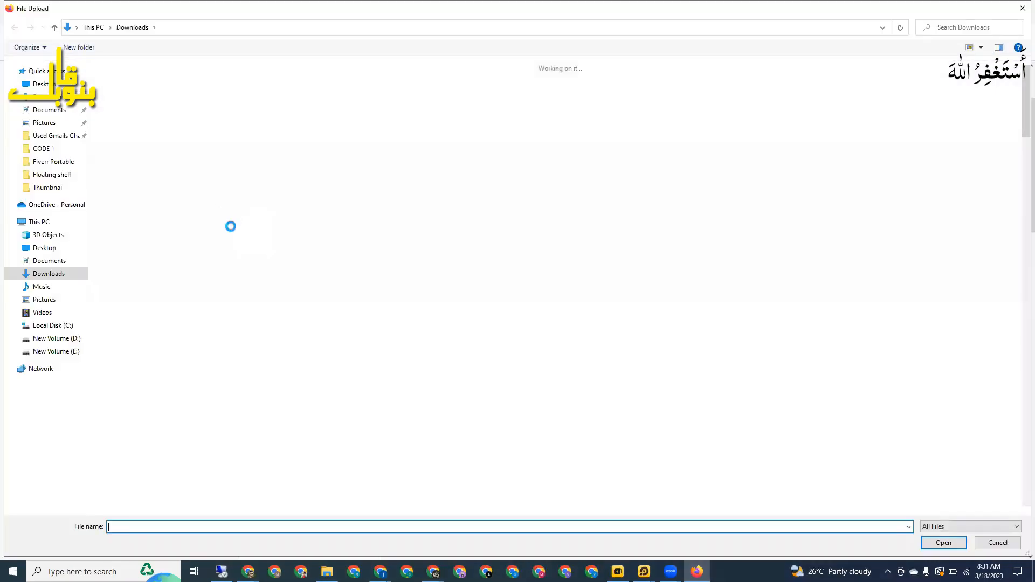
Rename the downloaded "Flyers & Brouchers" image as "Fyers Broucher Design" and upload it as the gig's primary image.
{"action": "right_click", "coordinate": [211, 183]}
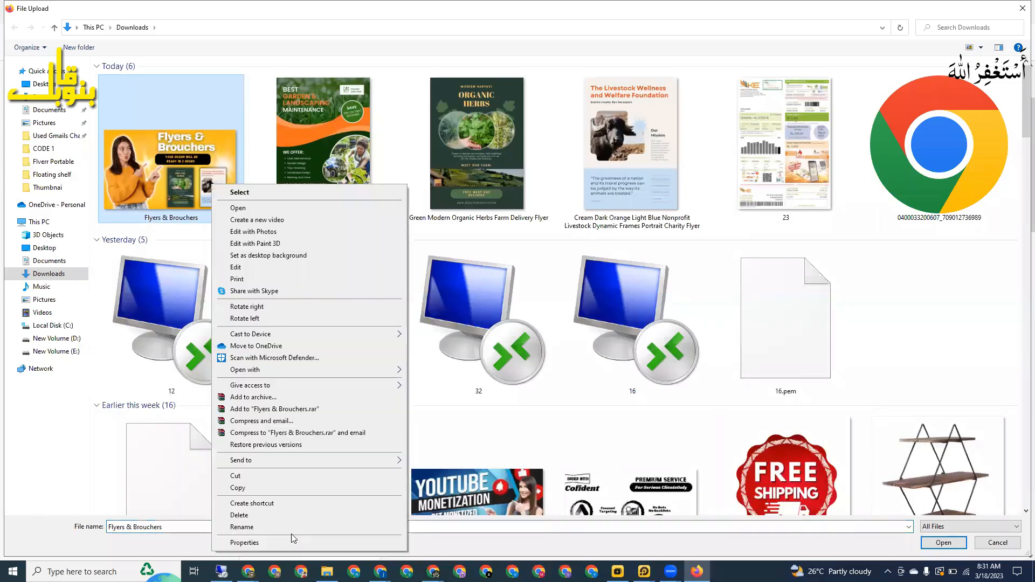
{"action": "left_click", "coordinate": [291, 527]}
{"action": "type", "text": "Fyers Br"}
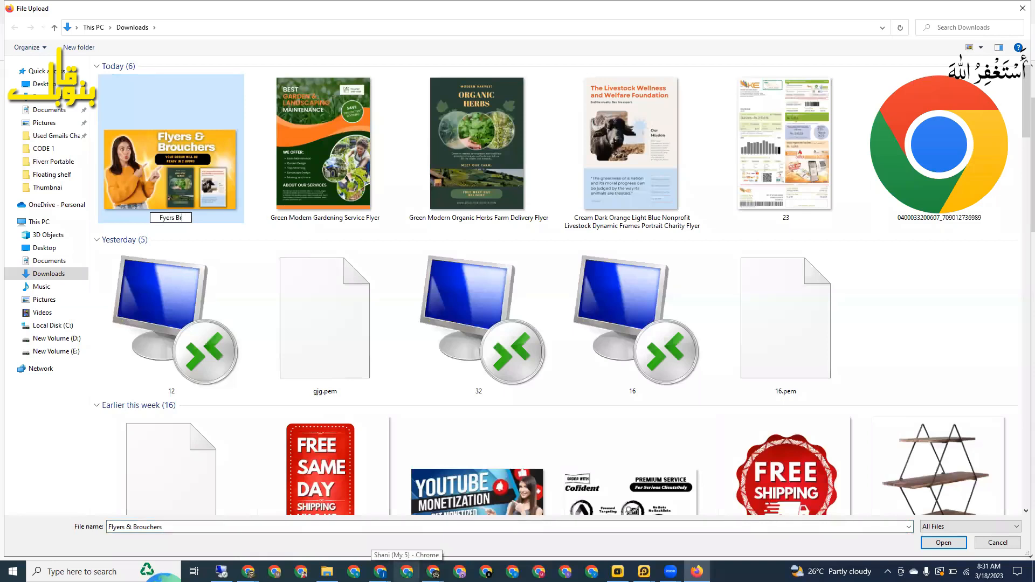
{"action": "type", "text": "oucher"}
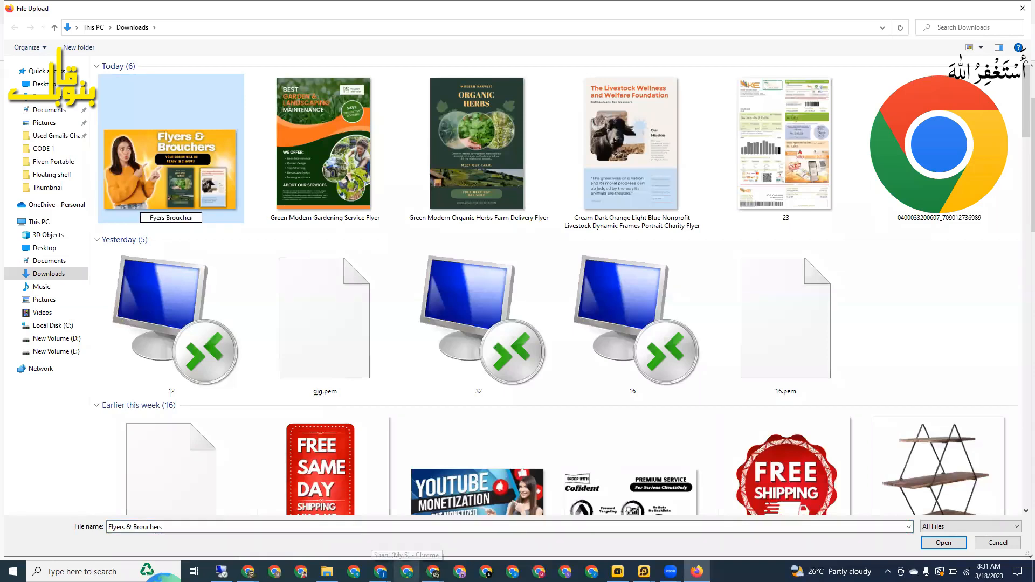
{"action": "type", "text": " Design"}
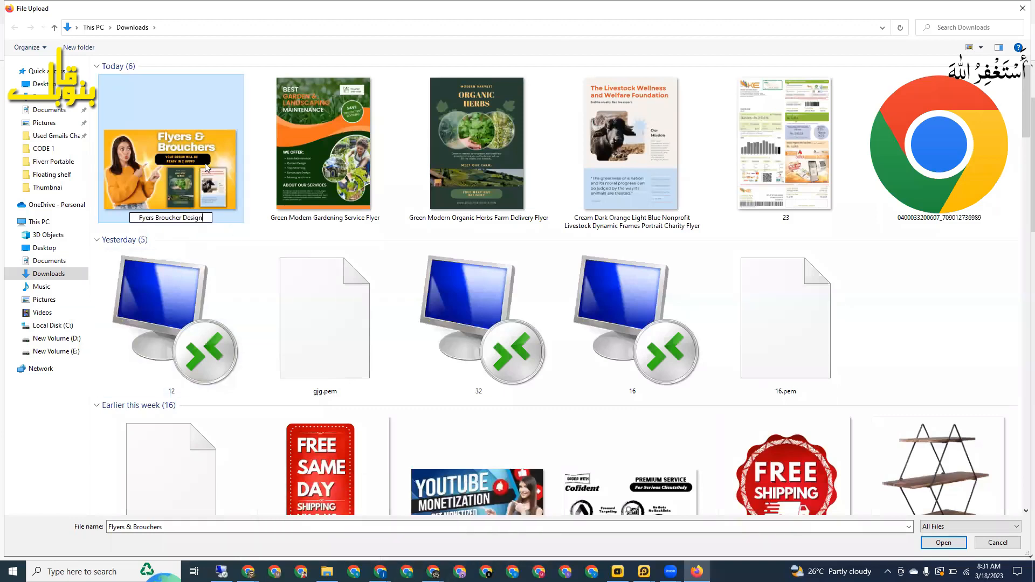
{"action": "key", "text": "Return"}
{"action": "key", "text": "Return"}
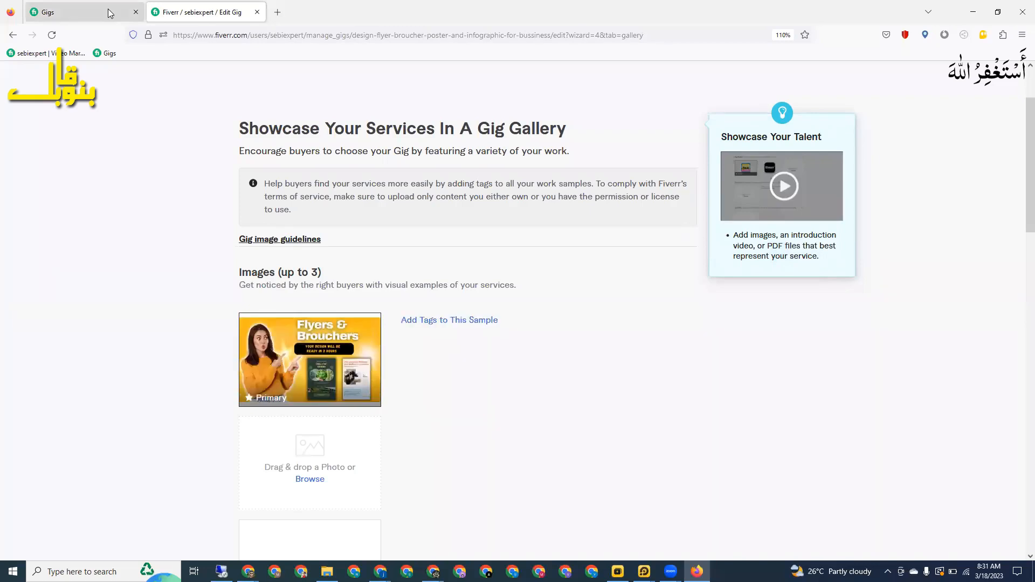
{"action": "key", "text": "ctrl+Tab"}
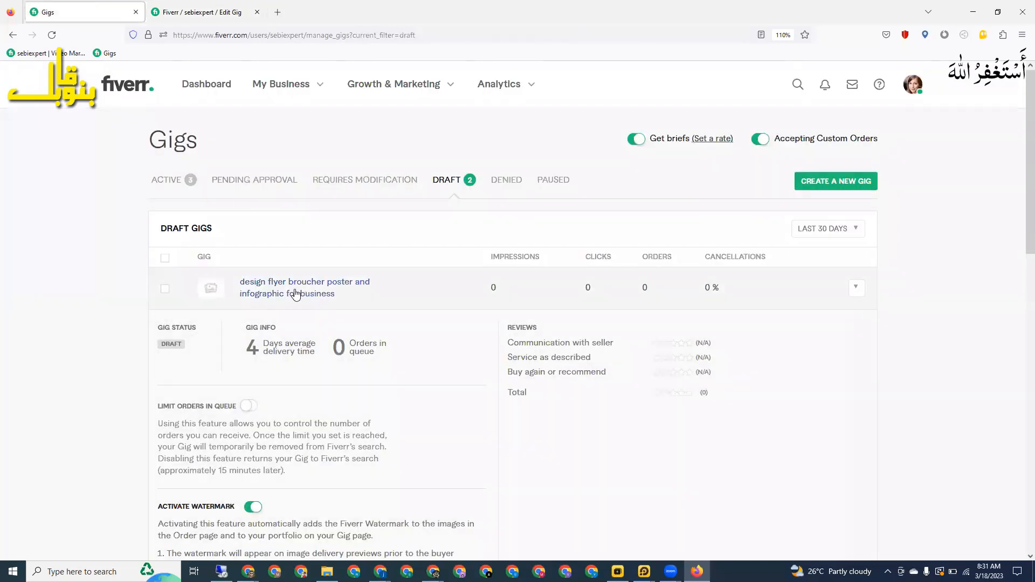
{"action": "left_click", "coordinate": [200, 5]}
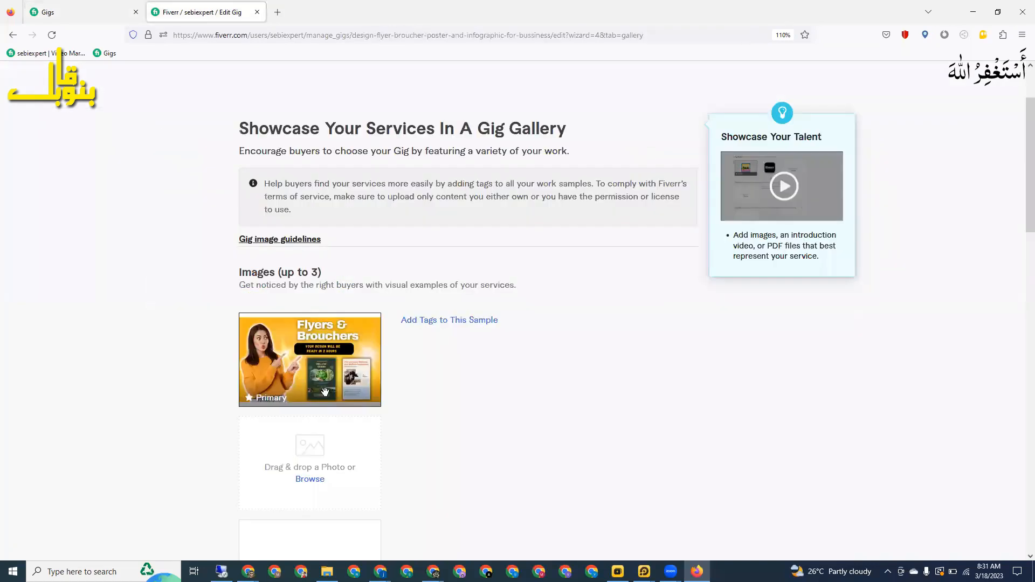
Submit the gig gallery with the uploaded image to save it and continue.
{"action": "scroll", "coordinate": [310, 345], "scroll_direction": "down", "scroll_amount": 2}
{"action": "scroll", "coordinate": [310, 356], "scroll_direction": "down", "scroll_amount": 1}
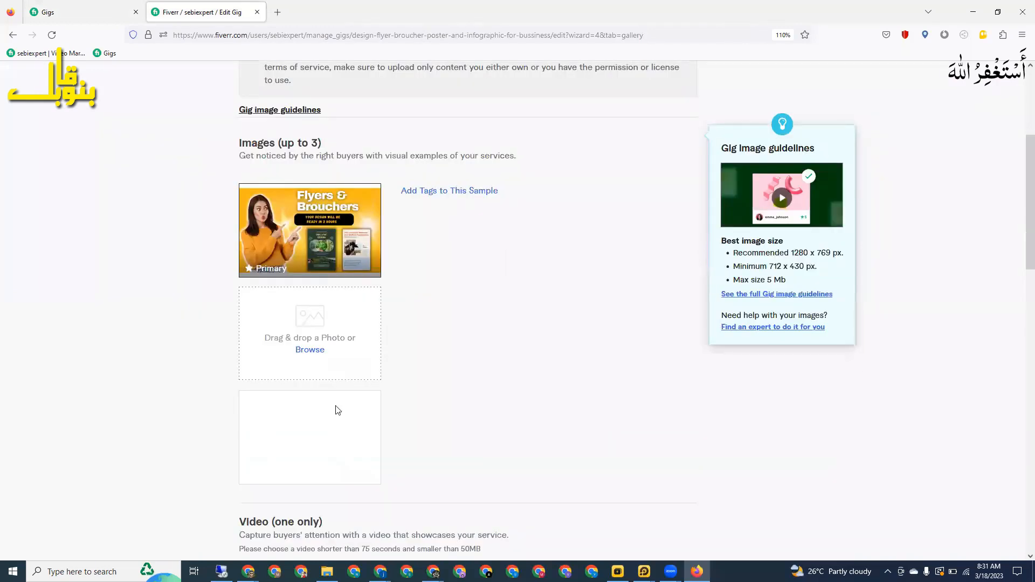
{"action": "scroll", "coordinate": [338, 415], "scroll_direction": "down", "scroll_amount": 2}
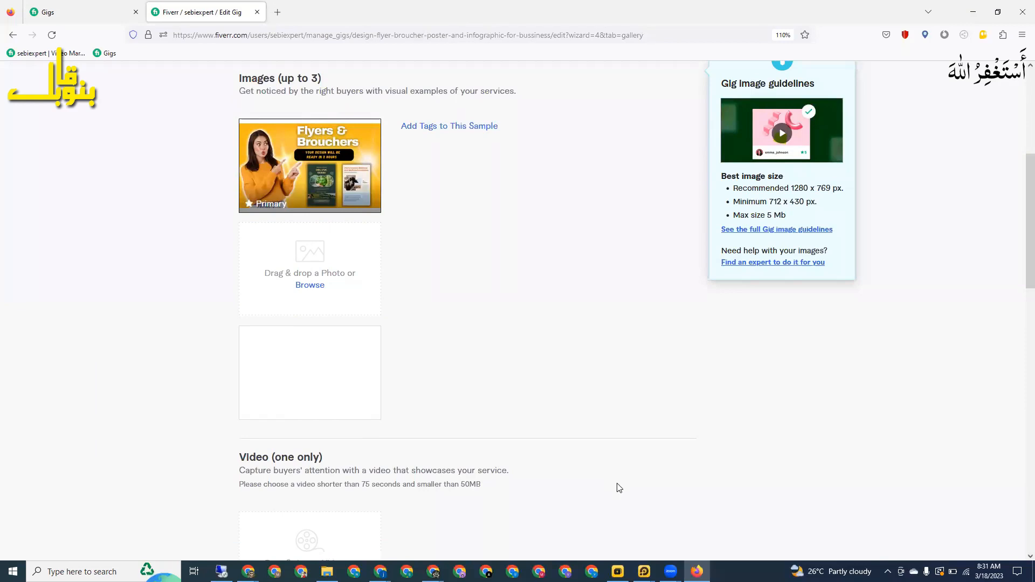
{"action": "scroll", "coordinate": [617, 485], "scroll_direction": "down", "scroll_amount": 10}
{"action": "left_click", "coordinate": [638, 485]}
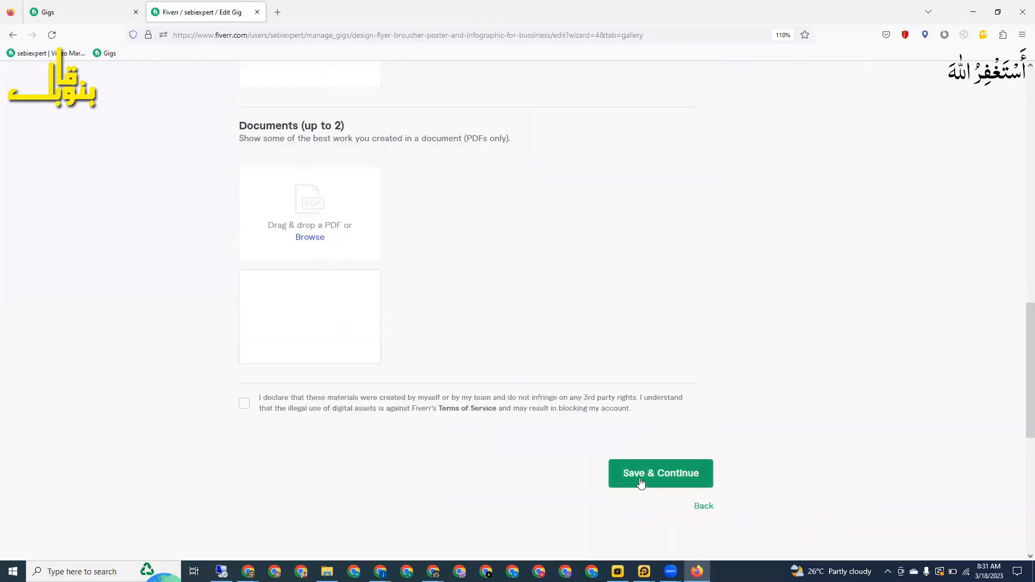
Accept the declaration that the materials are original, and save the gallery to continue to the gig's Publish stage.
{"action": "left_click", "coordinate": [244, 291]}
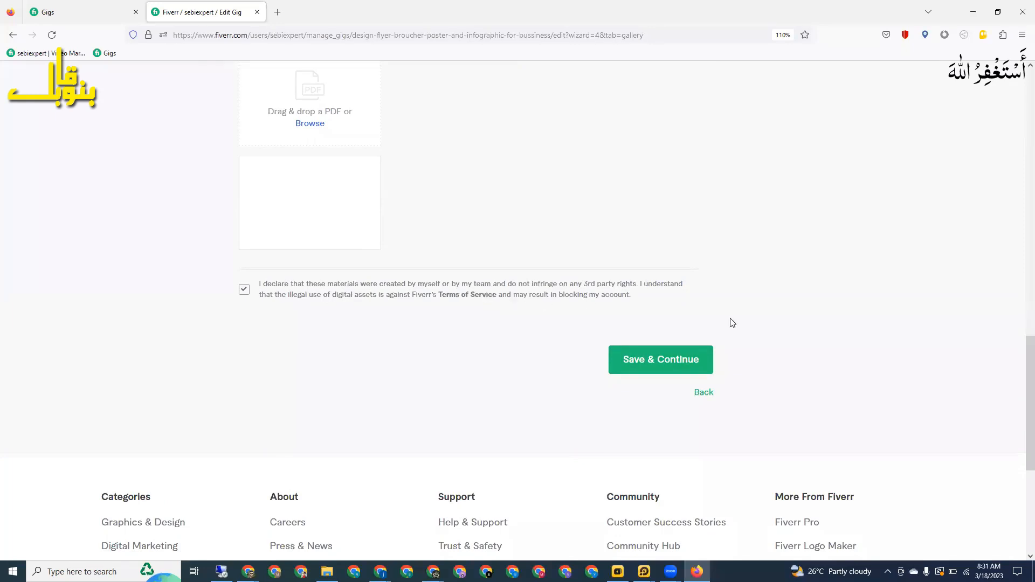
{"action": "left_click", "coordinate": [676, 370]}
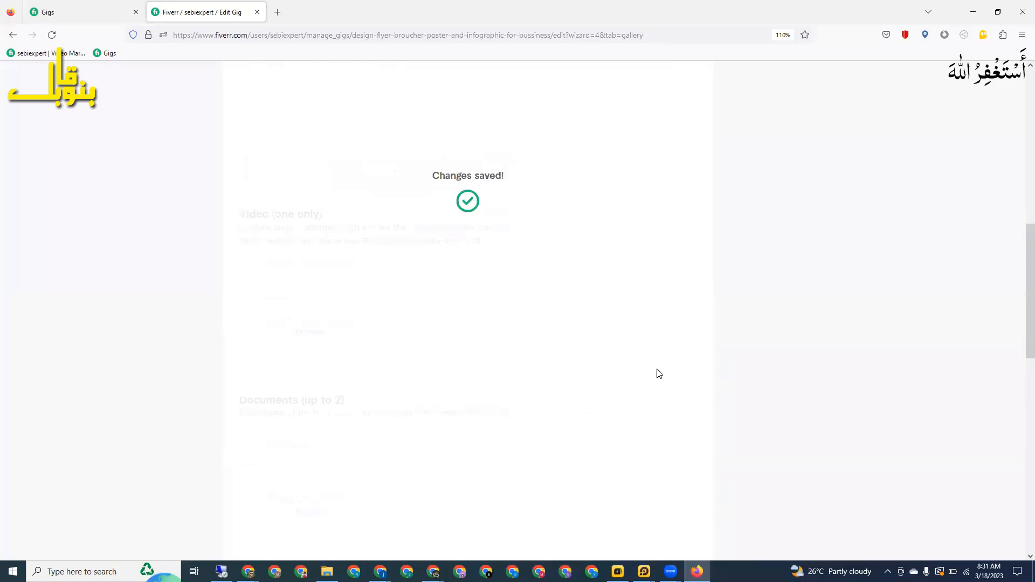
{"action": "left_click_drag", "start_coordinate": [538, 368], "coordinate": [488, 371]}
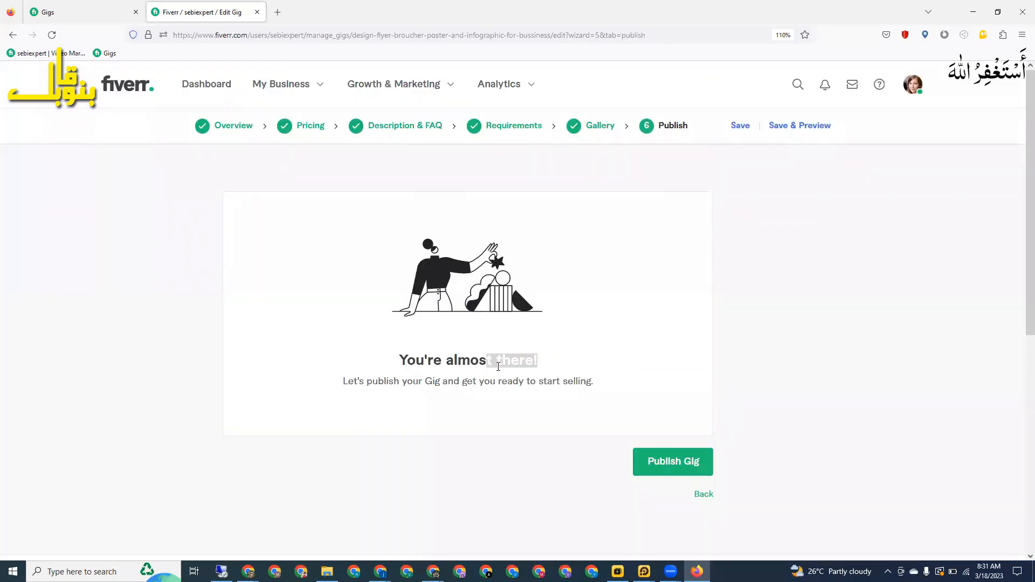
{"action": "left_click", "coordinate": [562, 390]}
{"action": "left_click", "coordinate": [277, 12]}
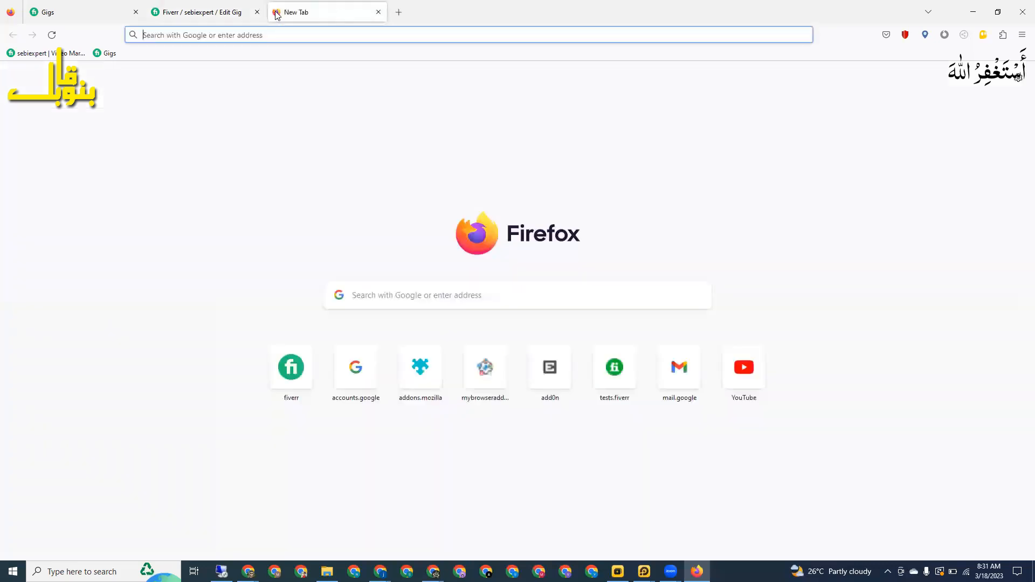
{"action": "left_click", "coordinate": [299, 35]}
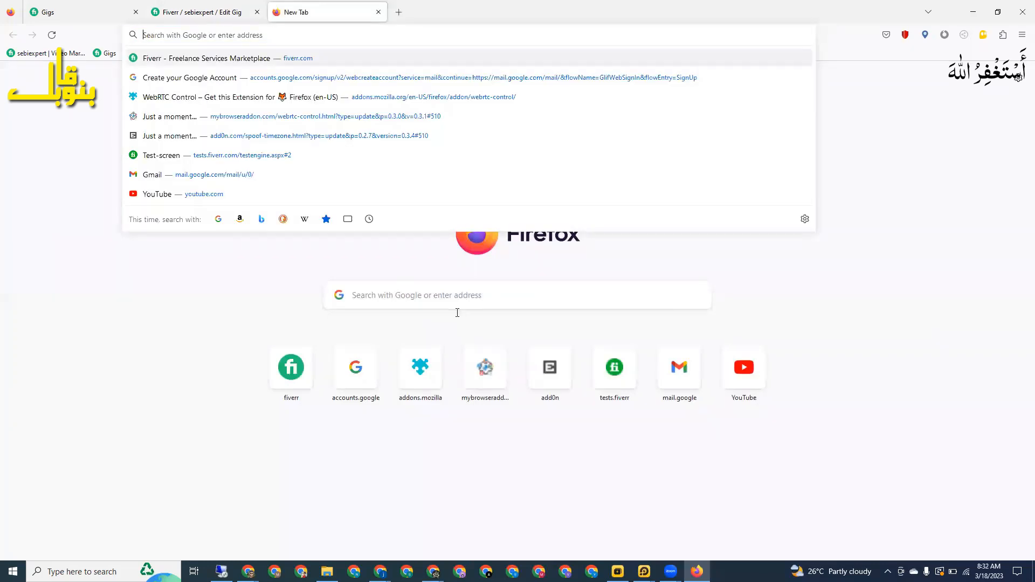
{"action": "left_click", "coordinate": [288, 267]}
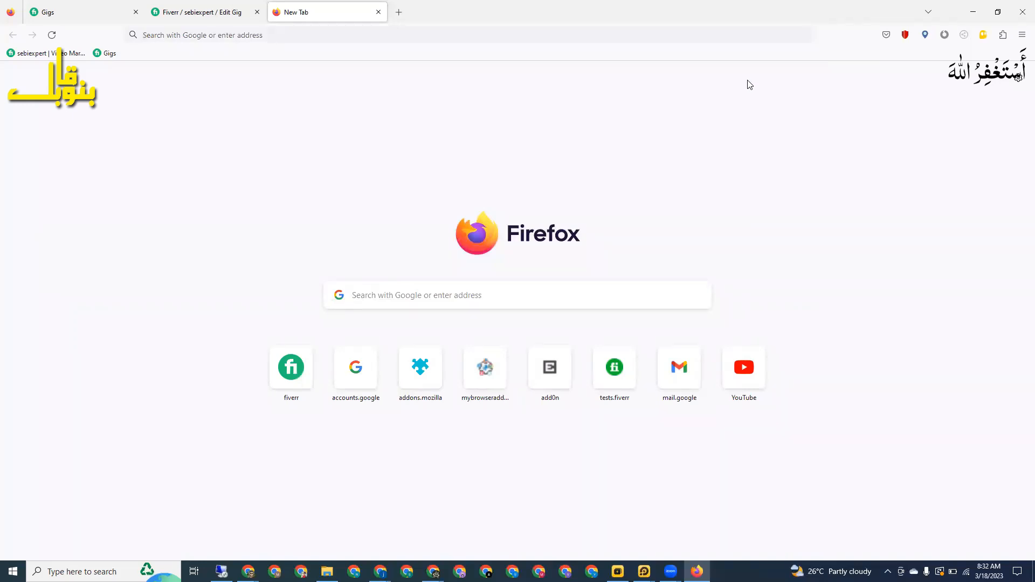
{"action": "left_click", "coordinate": [600, 290]}
{"action": "type", "text": "fiverr"}
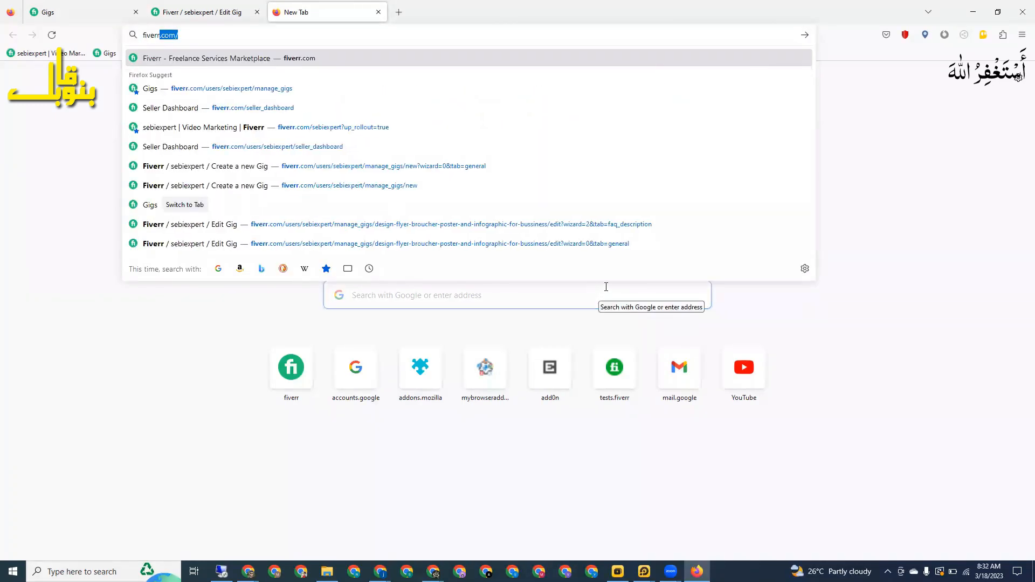
{"action": "key", "text": "BackSpace"}
{"action": "key", "text": "BackSpace"}
{"action": "key", "text": "BackSpace"}
{"action": "key", "text": "BackSpace"}
{"action": "key", "text": "BackSpace"}
{"action": "key", "text": "BackSpace"}
{"action": "key", "text": "BackSpace"}
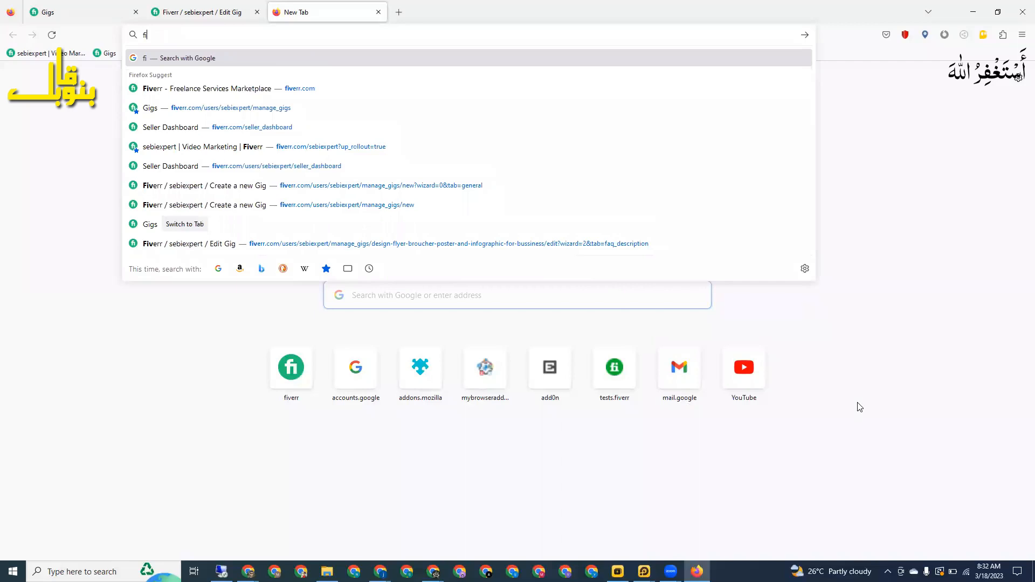
{"action": "left_click", "coordinate": [243, 323]}
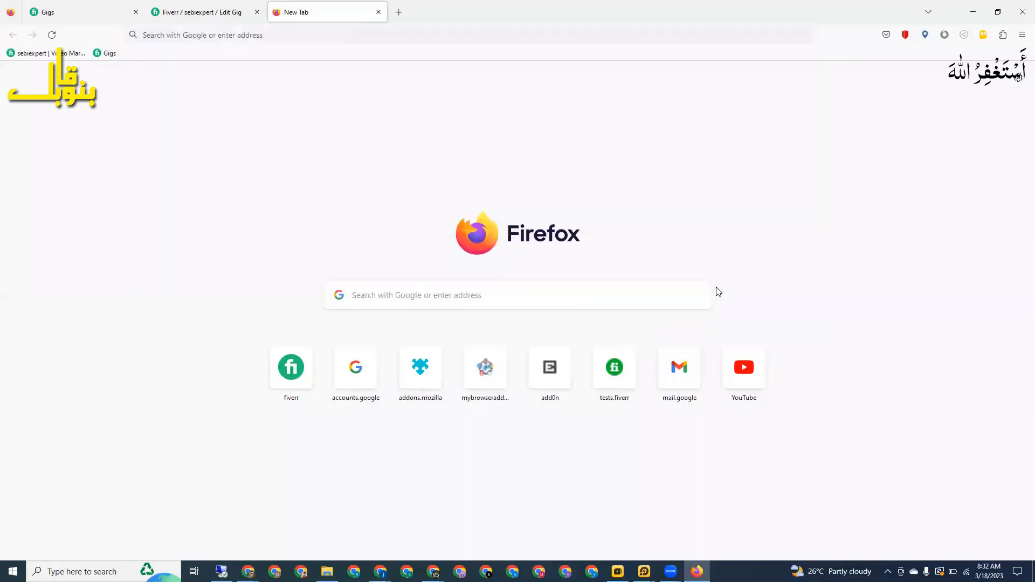
Switch to the Google results in Chrome and search for "fiverr english test answers 2023".
{"action": "left_click", "coordinate": [973, 12]}
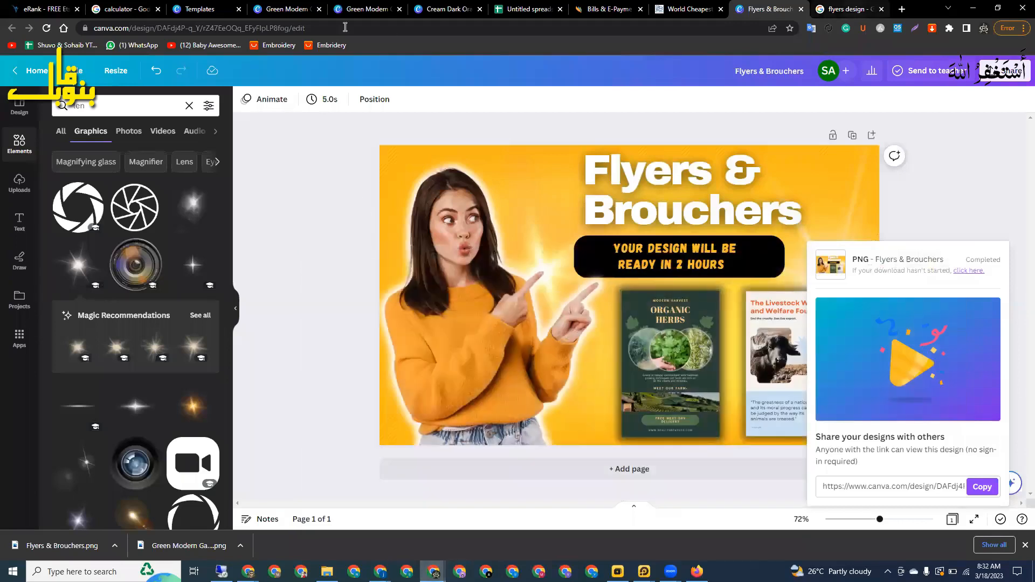
{"action": "key", "text": "ctrl+Tab"}
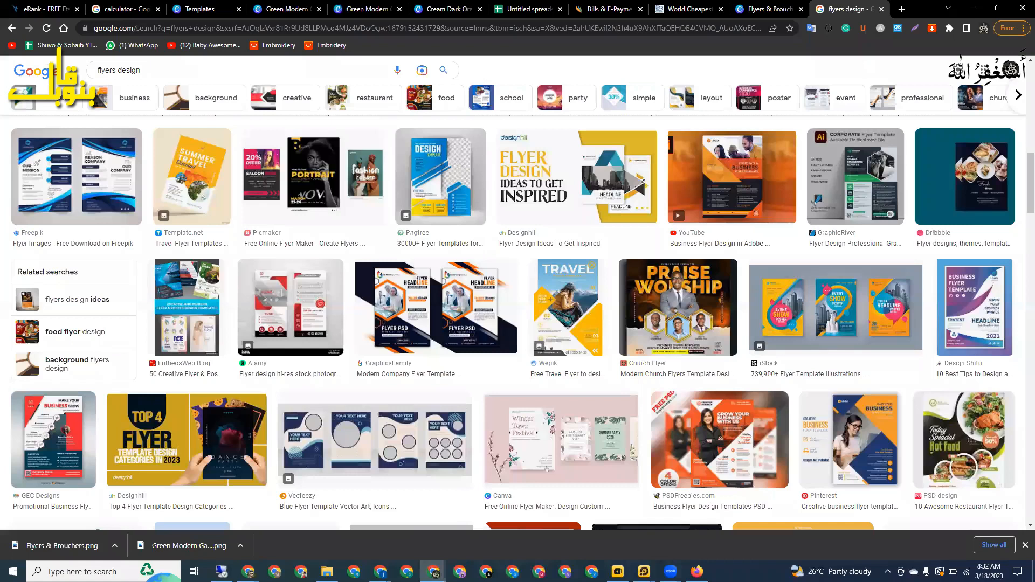
{"action": "left_click_drag", "start_coordinate": [141, 70], "coordinate": [86, 70]}
{"action": "key", "text": "BackSpace"}
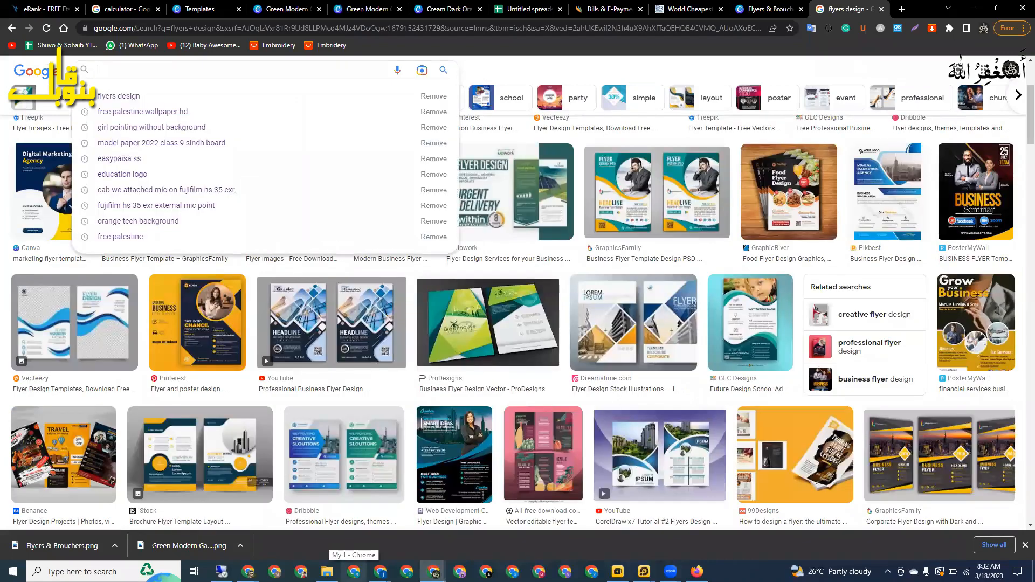
{"action": "type", "text": "fiverr english te"}
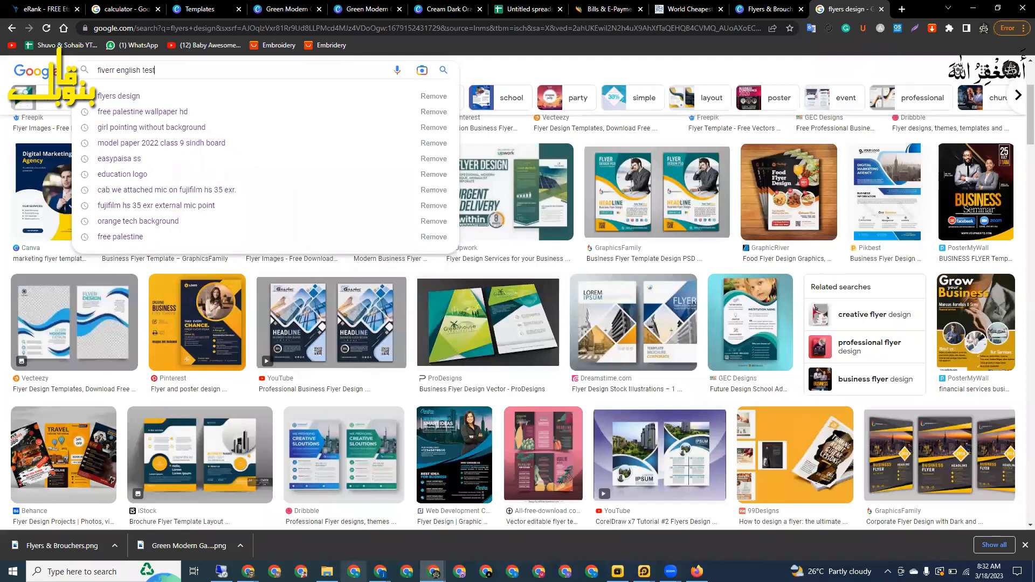
{"action": "type", "text": "st answers 2"}
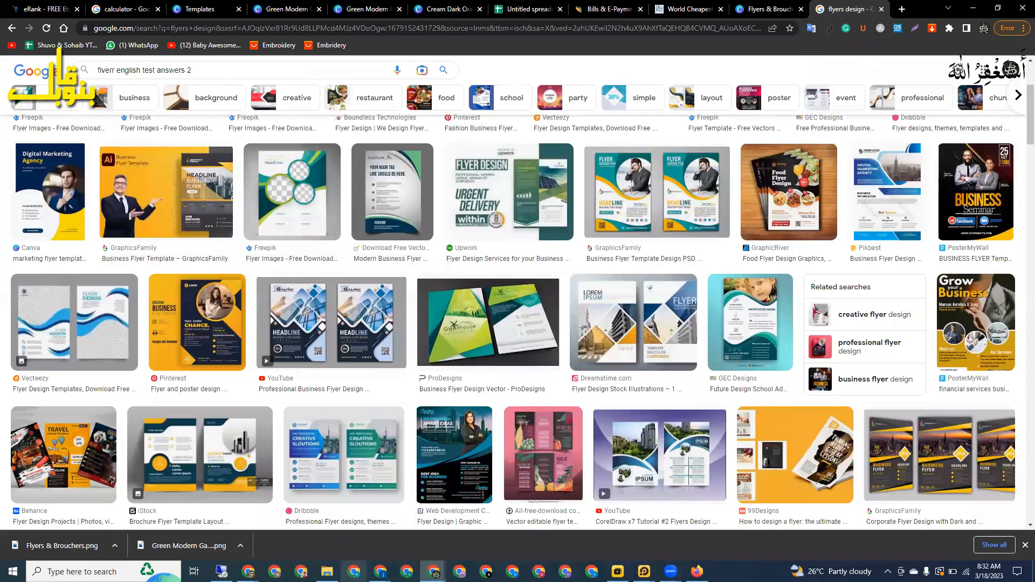
{"action": "type", "text": "023"}
{"action": "key", "text": "Return"}
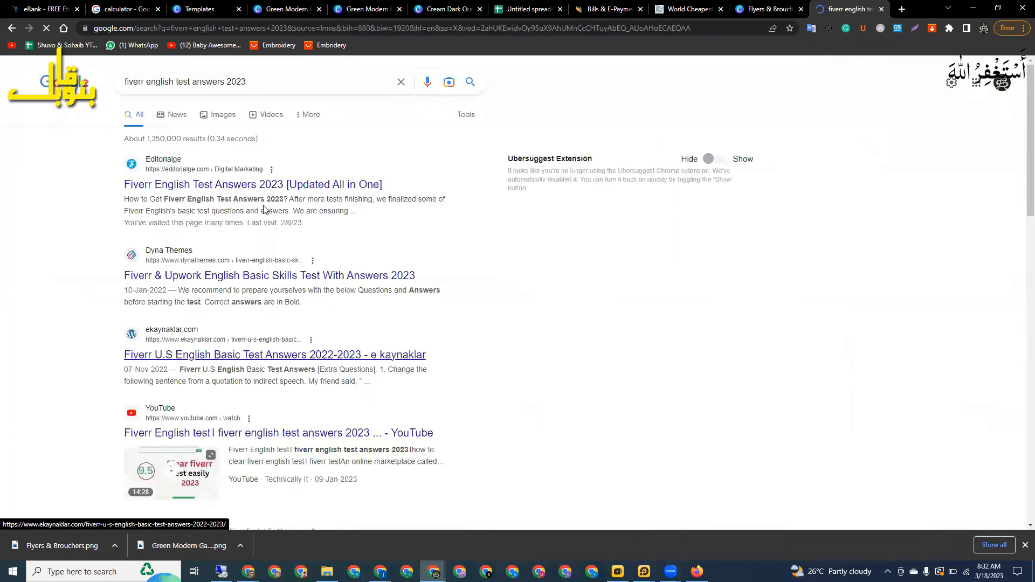
Close the Untitled spreadsheet, Bills & E-Payments and Cream Dark design tabs.
{"action": "left_click", "coordinate": [560, 10]}
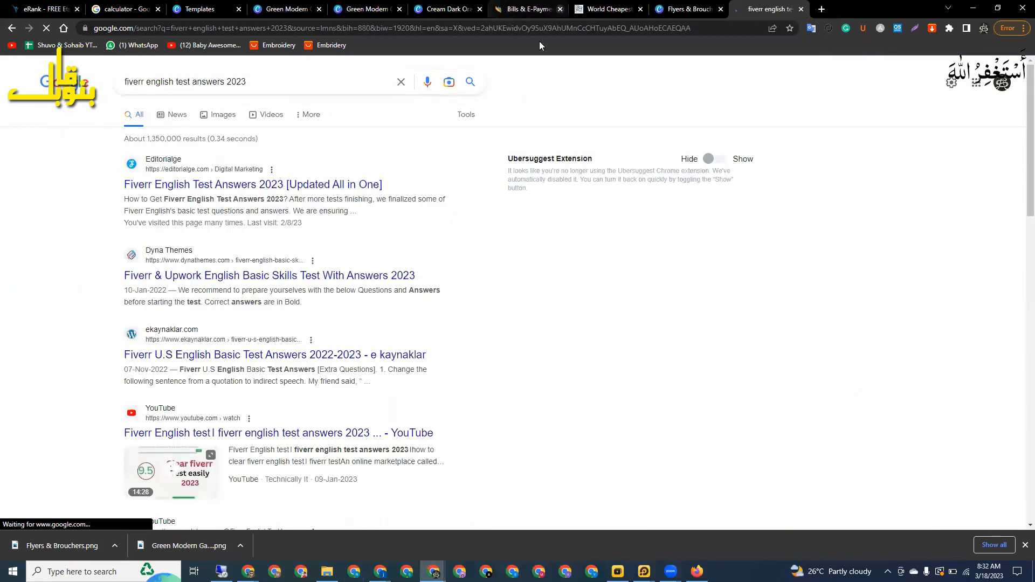
{"action": "left_click", "coordinate": [478, 12]}
{"action": "left_click", "coordinate": [478, 12]}
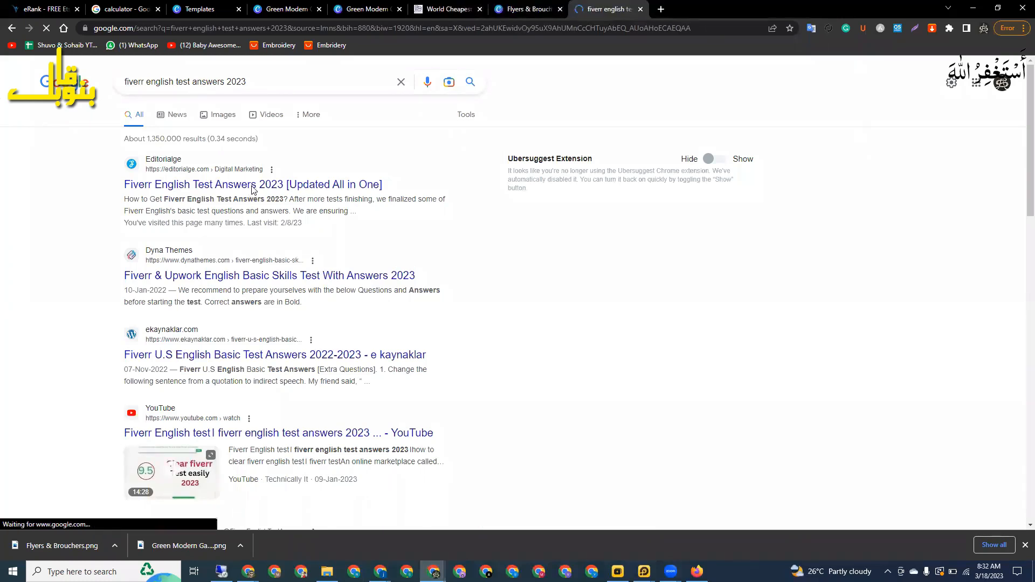
Open the Editorialge, Dyna Themes and ekaynaklar results in separate tabs and bring up the Editorialge page.
{"action": "middle_click", "coordinate": [220, 279]}
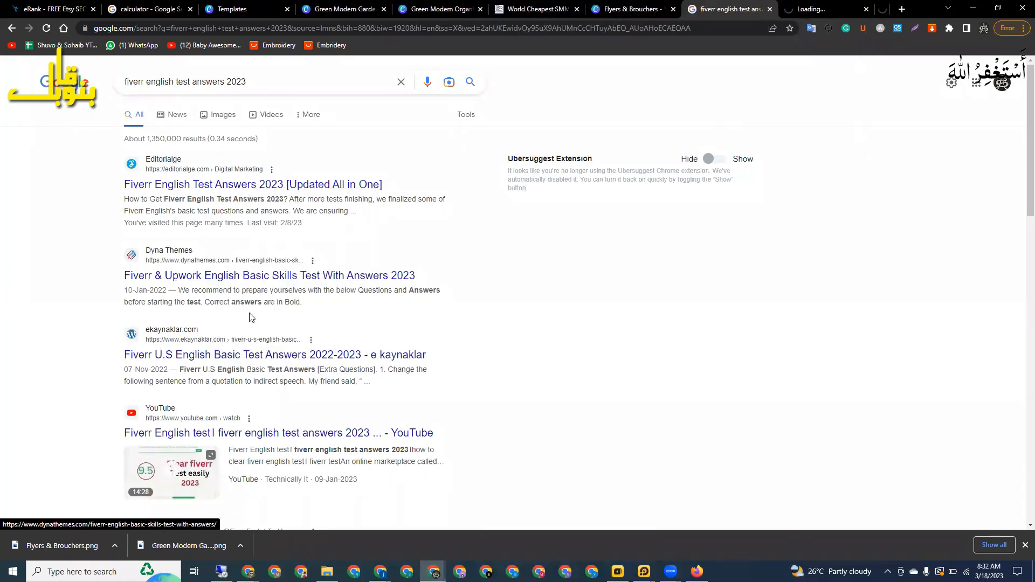
{"action": "right_click", "coordinate": [248, 354]}
{"action": "left_click", "coordinate": [281, 366]}
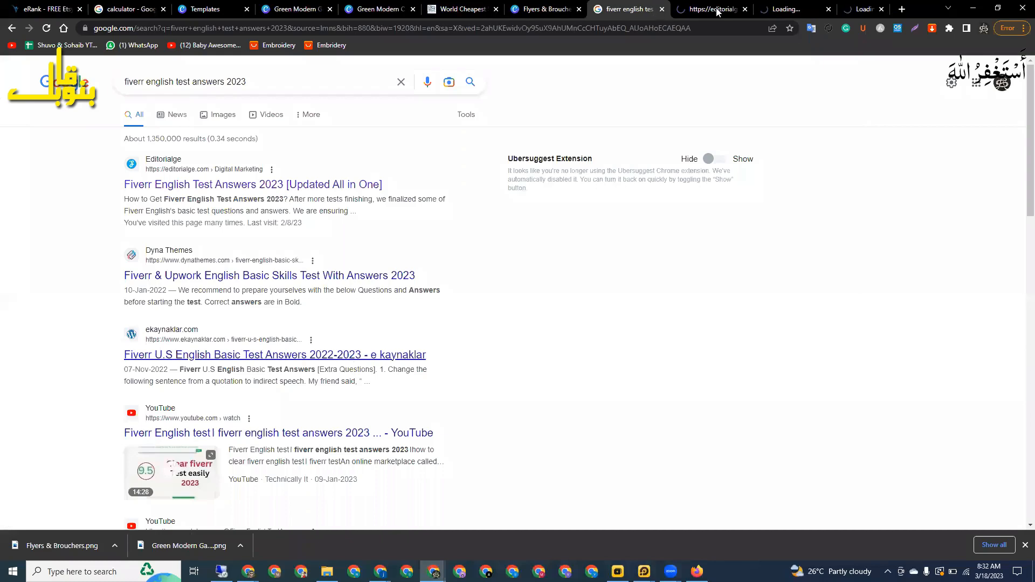
{"action": "left_click", "coordinate": [698, 11]}
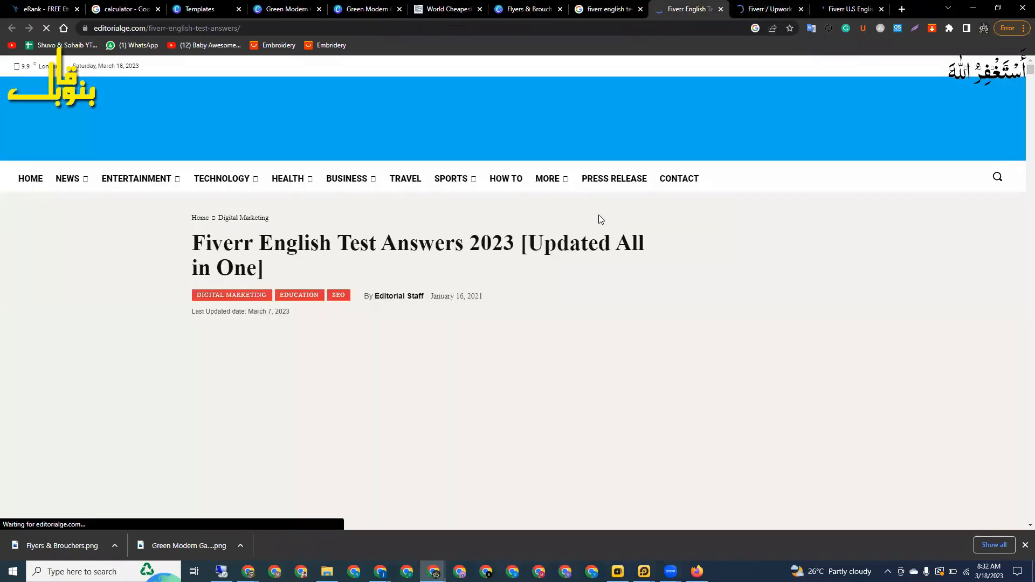
Skim the Editorialge page down to its first test questions, check the other two result tabs and return to it.
{"action": "scroll", "coordinate": [619, 215], "scroll_direction": "down", "scroll_amount": 2}
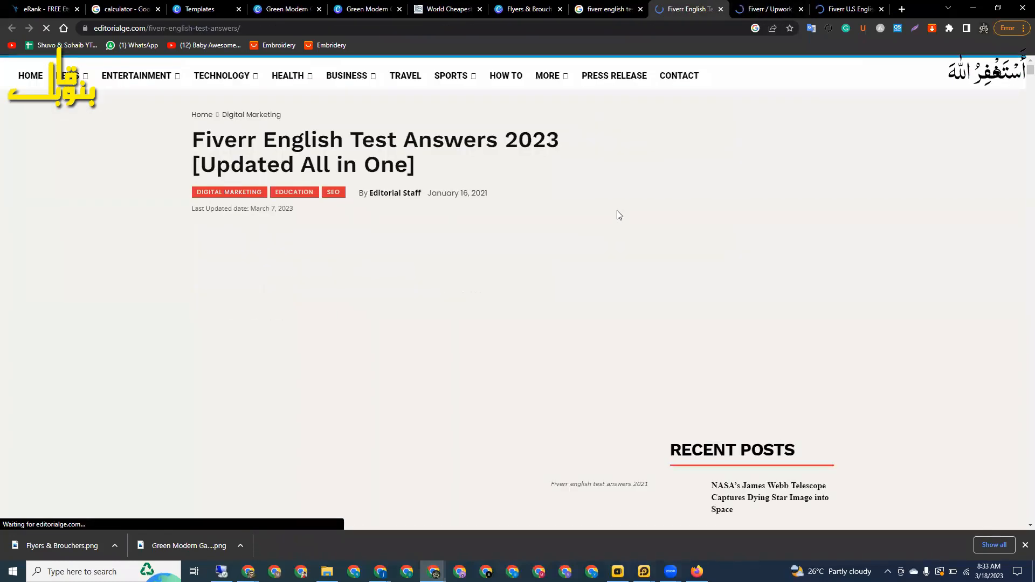
{"action": "scroll", "coordinate": [619, 215], "scroll_direction": "down", "scroll_amount": 12}
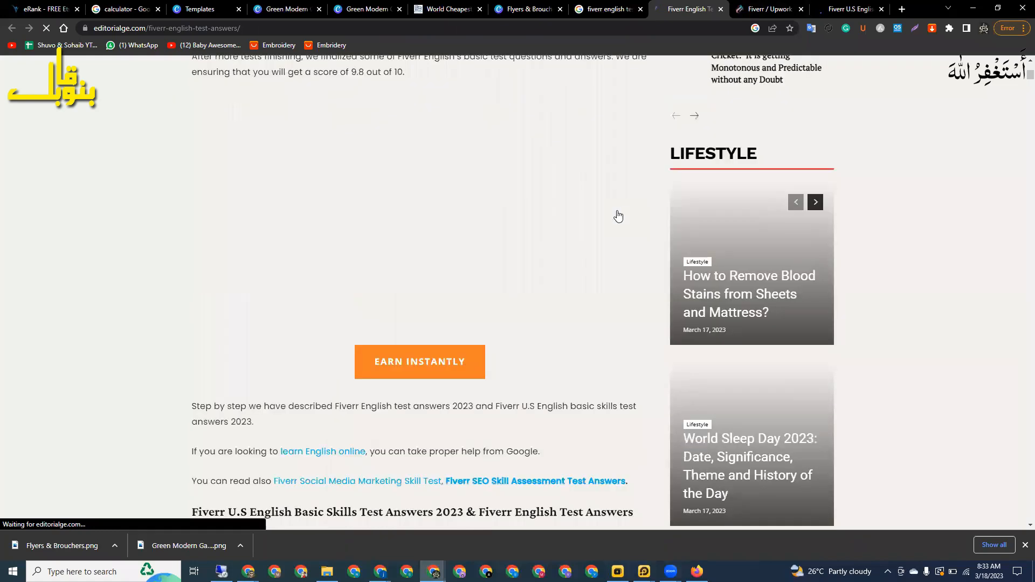
{"action": "scroll", "coordinate": [619, 216], "scroll_direction": "down", "scroll_amount": 3}
{"action": "scroll", "coordinate": [619, 216], "scroll_direction": "down", "scroll_amount": 3}
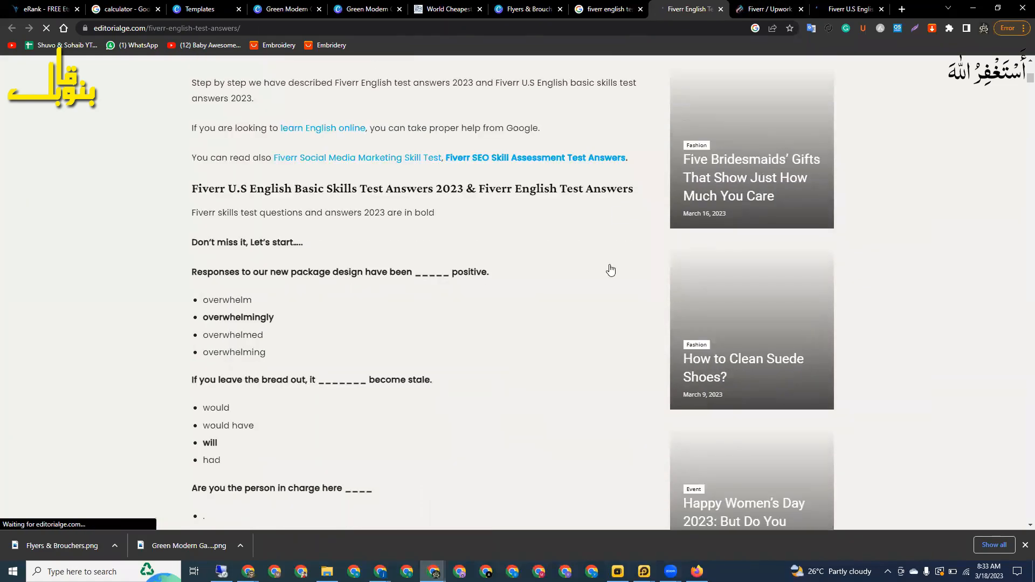
{"action": "scroll", "coordinate": [541, 321], "scroll_direction": "up", "scroll_amount": 4}
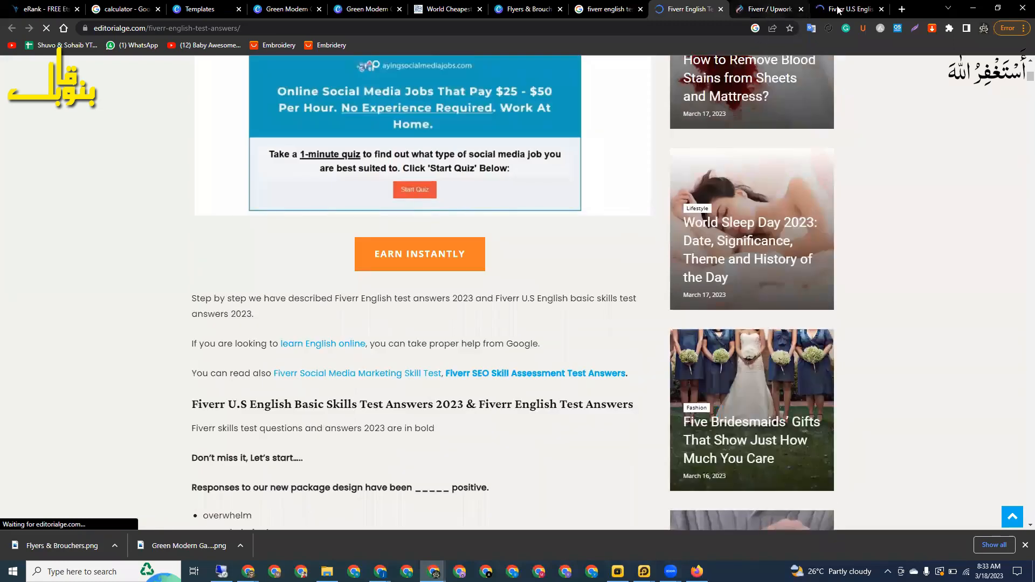
{"action": "left_click", "coordinate": [769, 9]}
{"action": "key", "text": "ctrl+Tab"}
{"action": "left_click", "coordinate": [700, 7]}
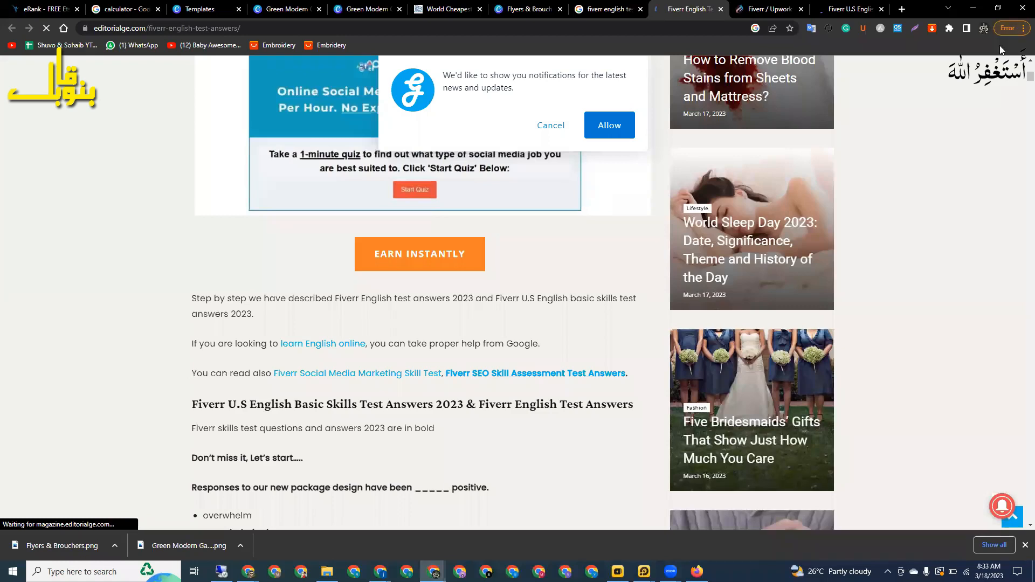
Find "what" on the Editorialge answers page, refine the search to "what is", and clear the search text.
{"action": "left_click", "coordinate": [982, 31]}
{"action": "left_click", "coordinate": [1010, 29]}
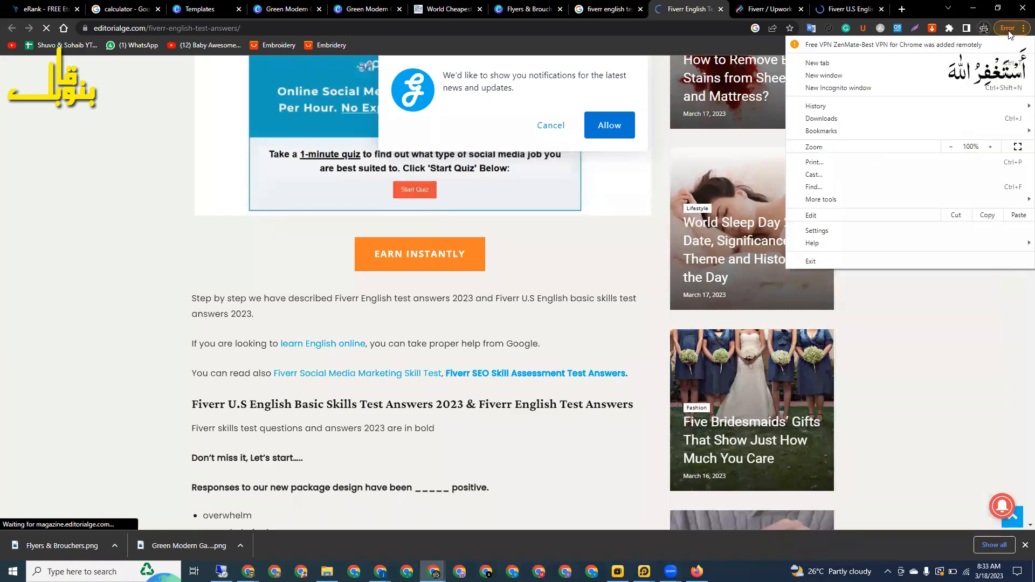
{"action": "left_click", "coordinate": [1010, 29]}
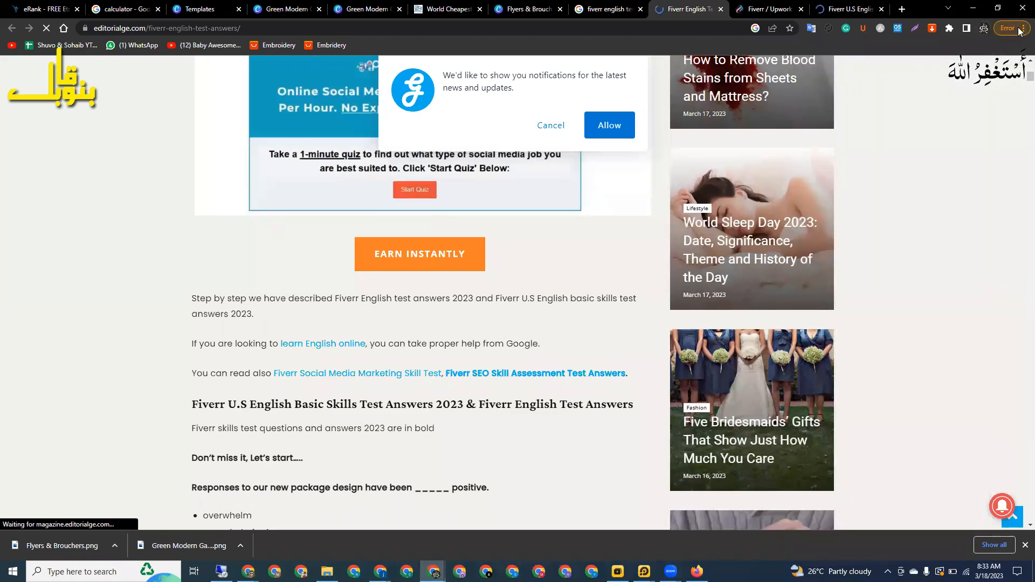
{"action": "left_click", "coordinate": [1021, 31]}
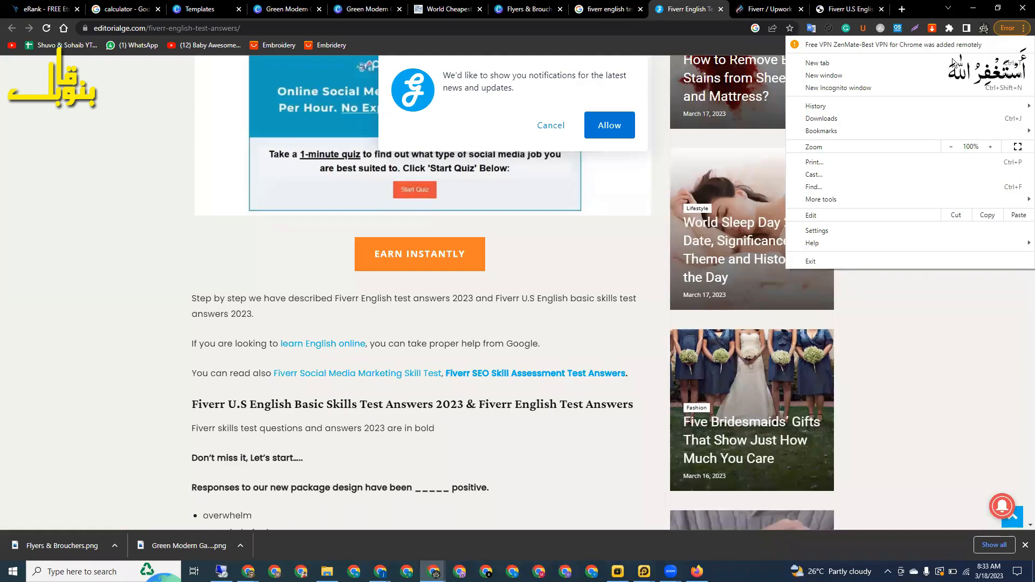
{"action": "left_click", "coordinate": [813, 186]}
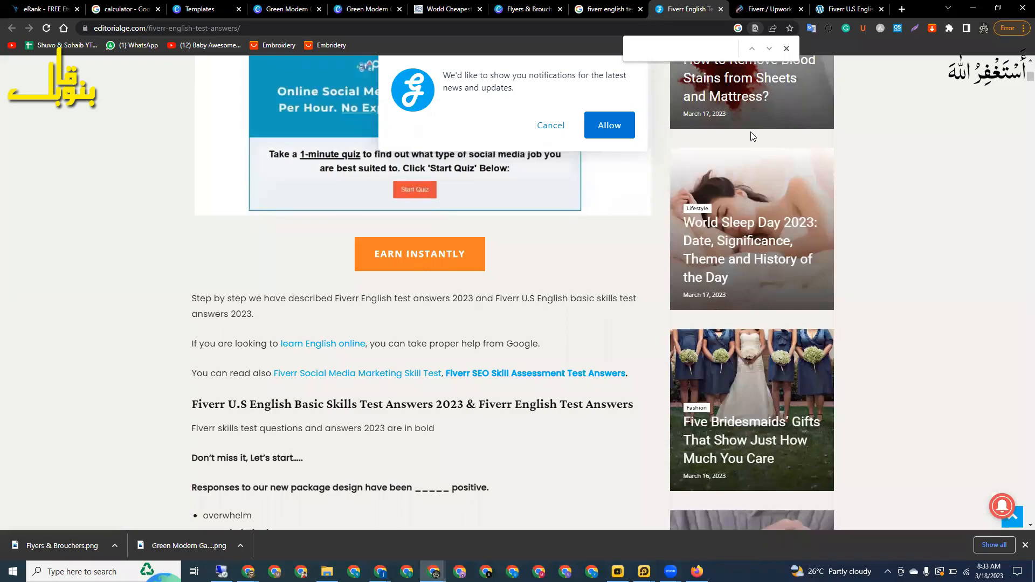
{"action": "type", "text": "what"}
{"action": "key", "text": "Return"}
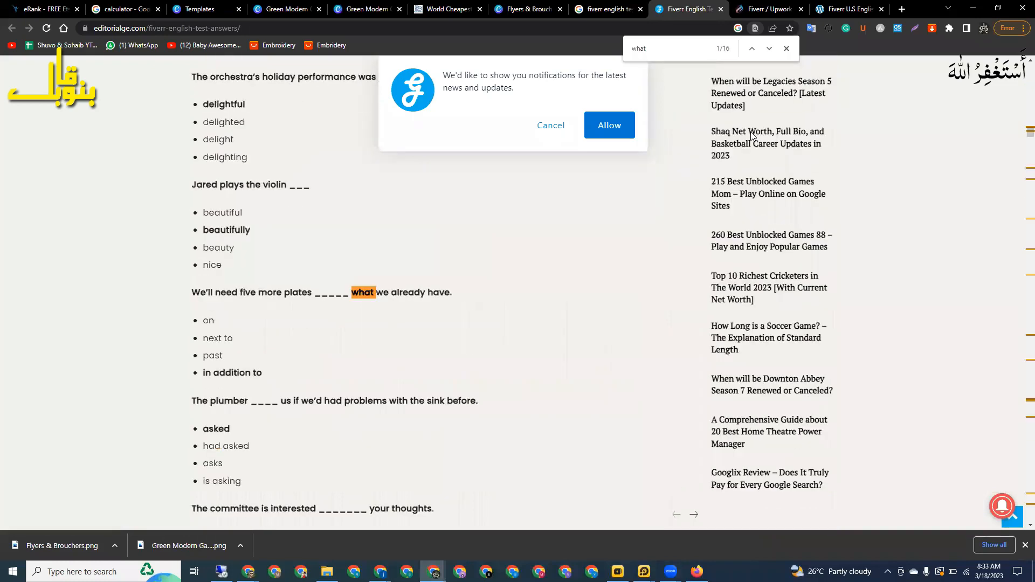
{"action": "type", "text": "is"}
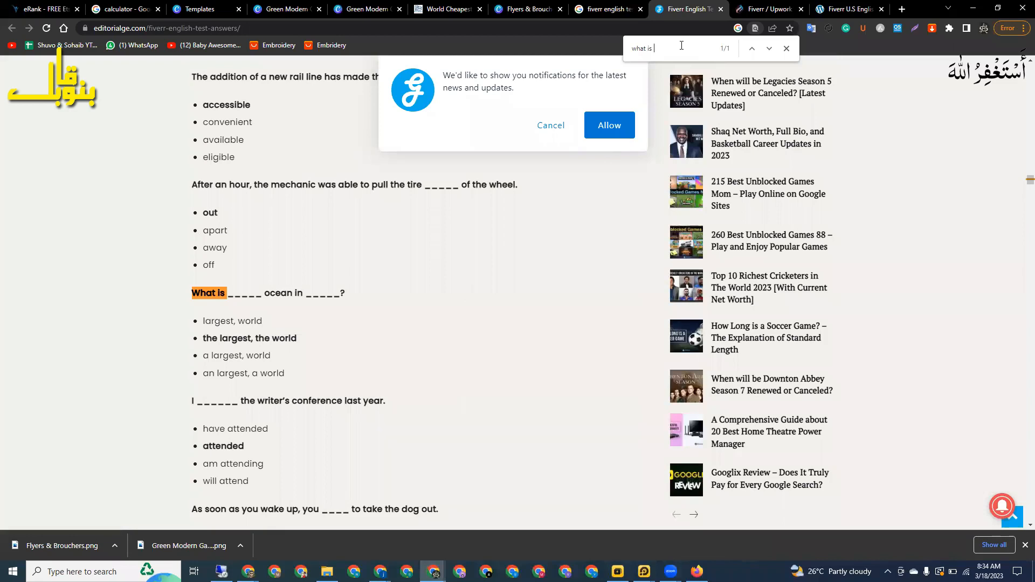
{"action": "key", "text": "ctrl+BackSpace"}
{"action": "key", "text": "ctrl+BackSpace"}
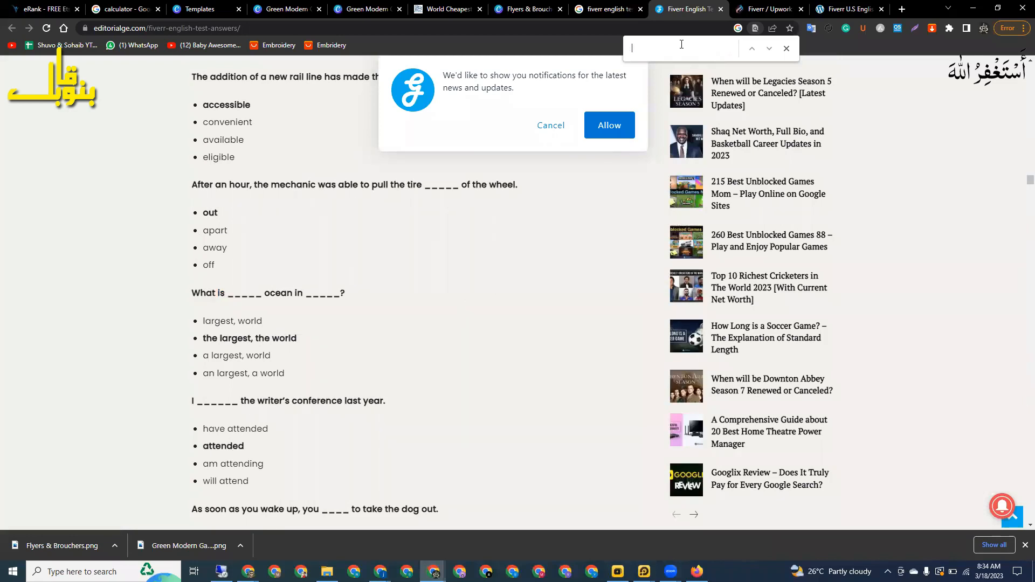
Decline the site's notification request and read through the English test questions and their bold answers.
{"action": "scroll", "coordinate": [243, 211], "scroll_direction": "up", "scroll_amount": 10}
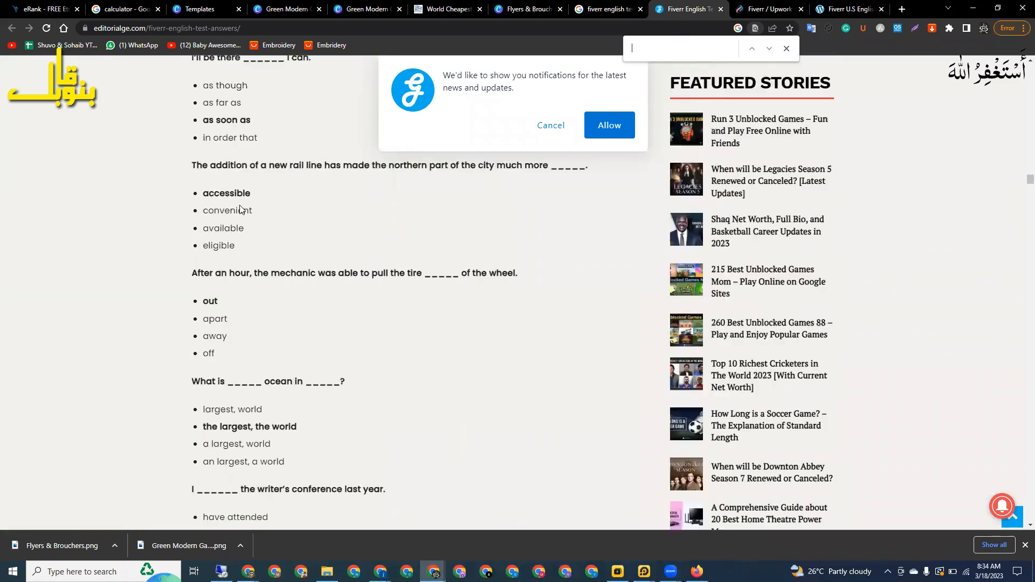
{"action": "scroll", "coordinate": [542, 127], "scroll_direction": "up", "scroll_amount": 10}
{"action": "left_click", "coordinate": [542, 126]}
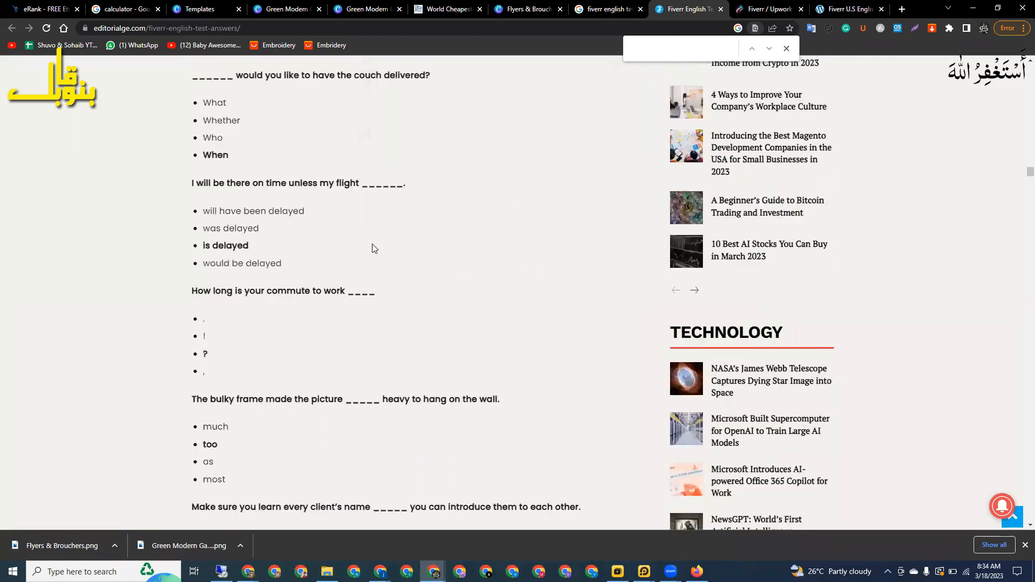
{"action": "scroll", "coordinate": [374, 247], "scroll_direction": "down", "scroll_amount": 10}
{"action": "scroll", "coordinate": [392, 236], "scroll_direction": "down", "scroll_amount": 20}
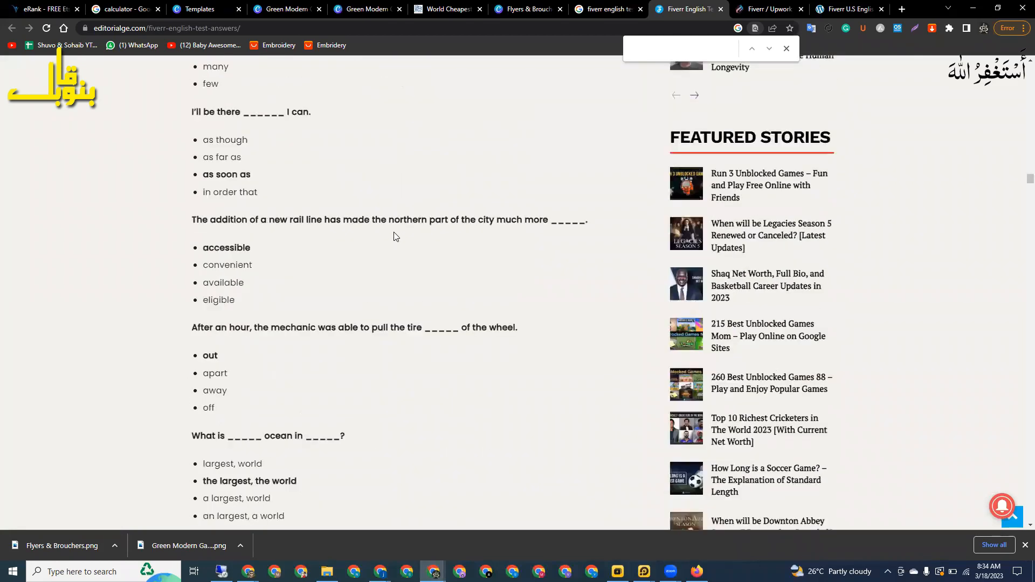
{"action": "scroll", "coordinate": [399, 229], "scroll_direction": "down", "scroll_amount": 15}
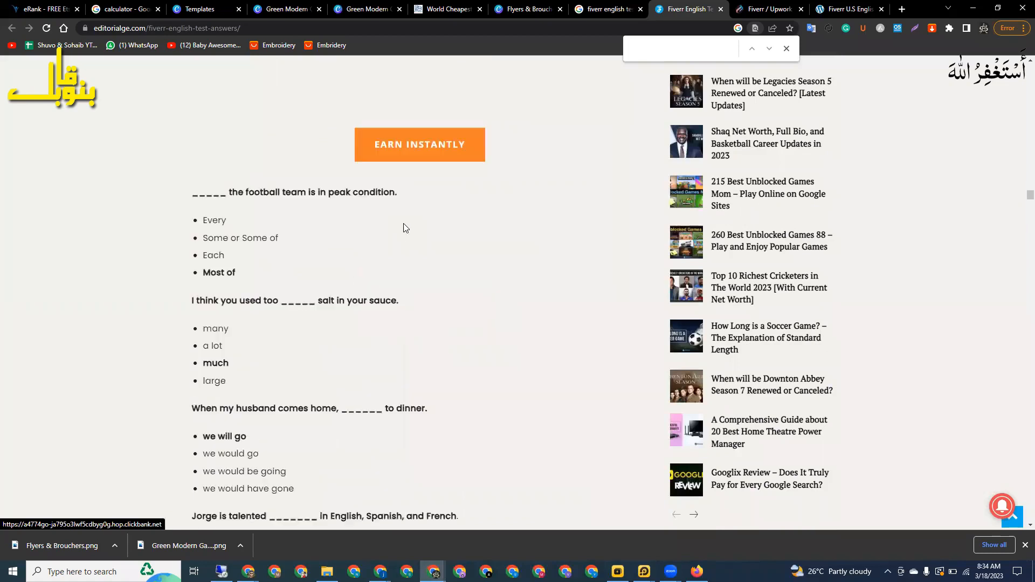
{"action": "scroll", "coordinate": [406, 229], "scroll_direction": "down", "scroll_amount": 4}
{"action": "scroll", "coordinate": [407, 228], "scroll_direction": "down", "scroll_amount": 15}
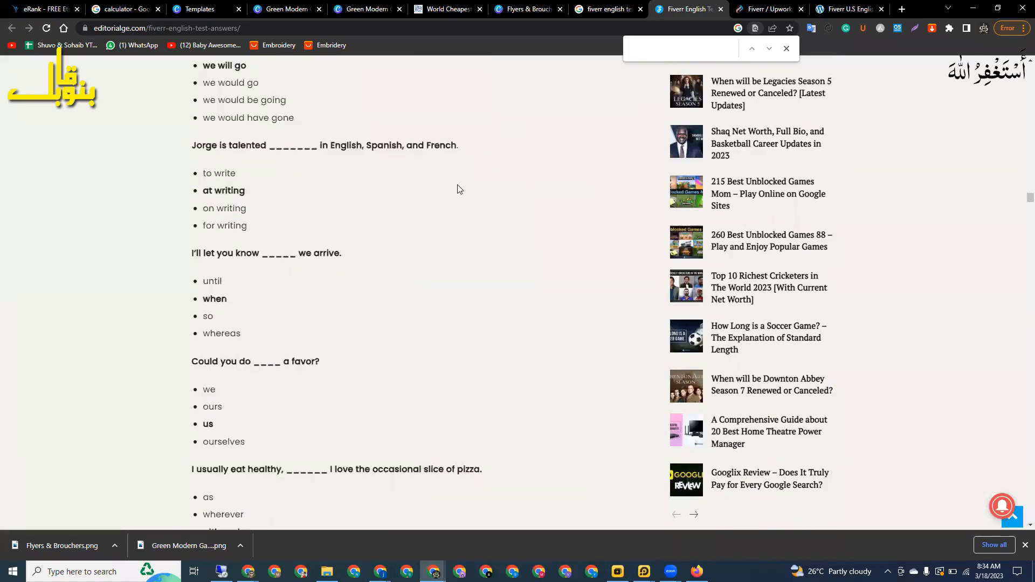